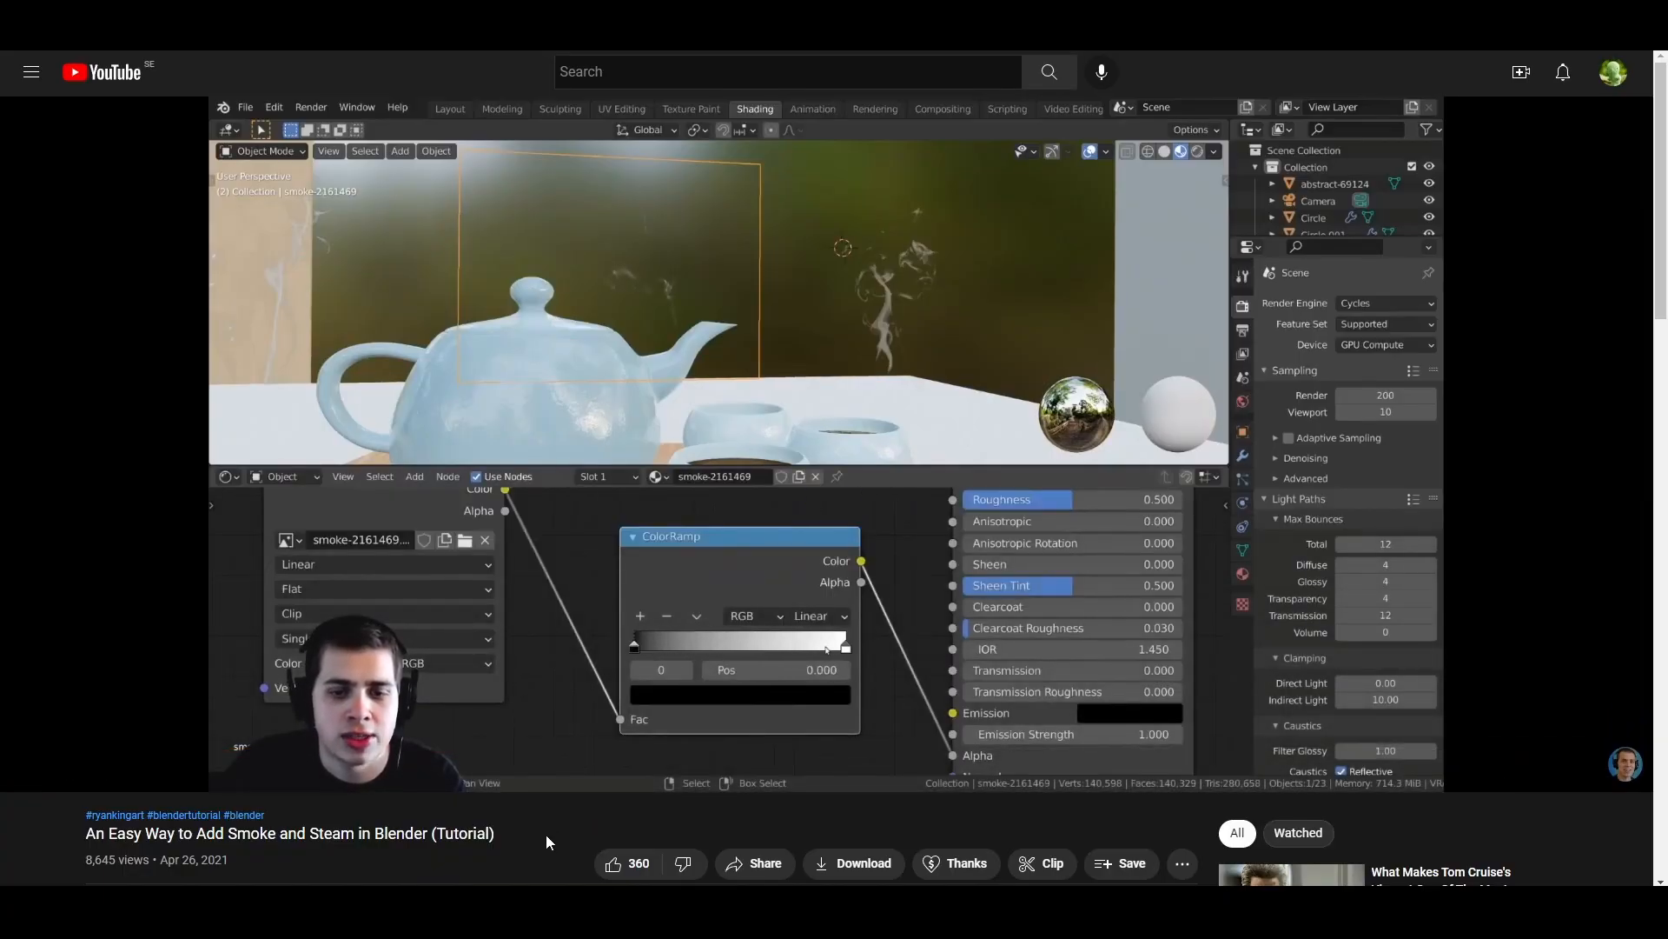
pyautogui.moveTo(903, 751); pyautogui.dragTo(830, 756)
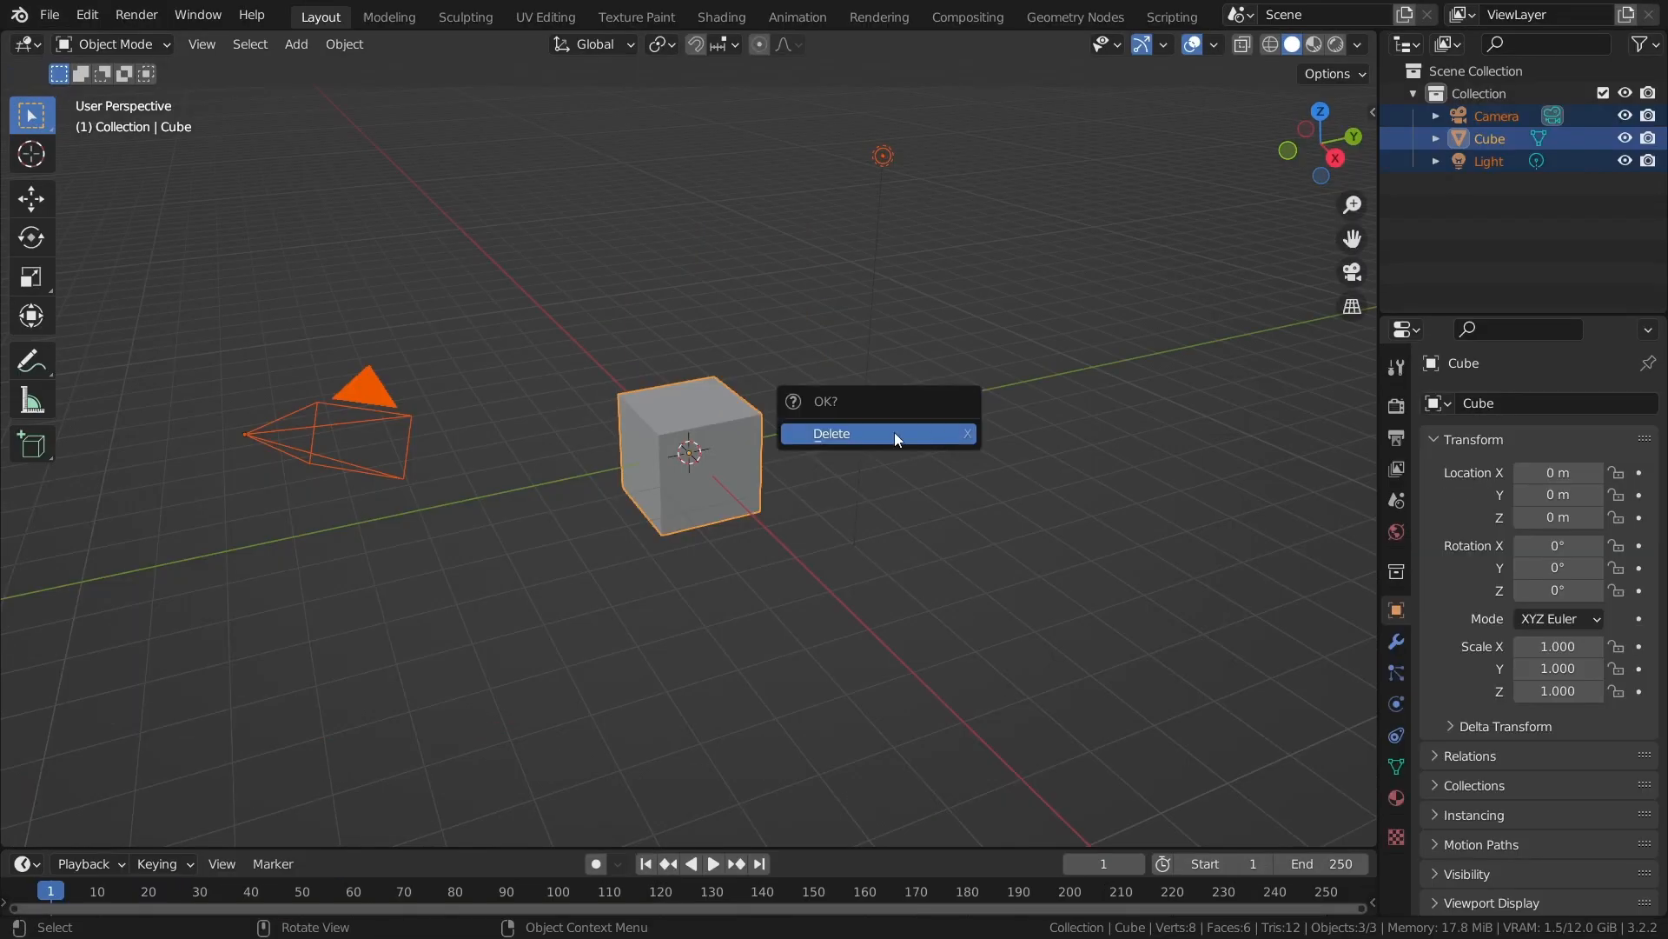
# Delete the default camera, cube and light, and add a plane mesh to the empty scene.
pyautogui.click(941, 431)
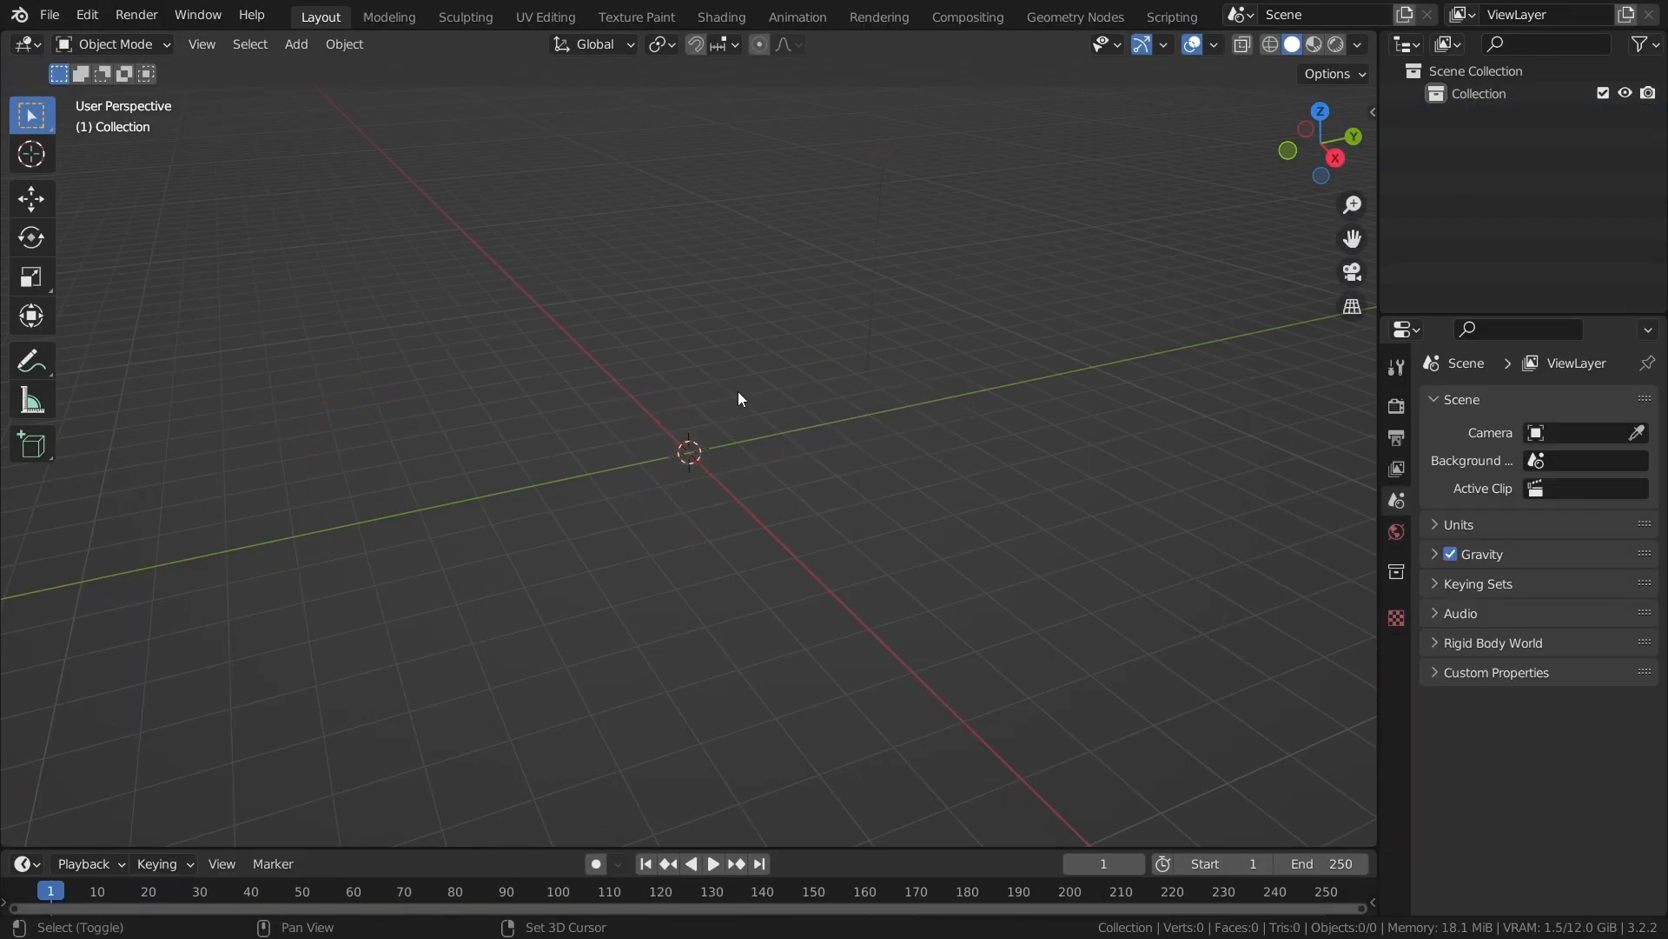
pyautogui.hotkey('shift', 'a')
pyautogui.moveTo(737, 392)
pyautogui.click(852, 392)
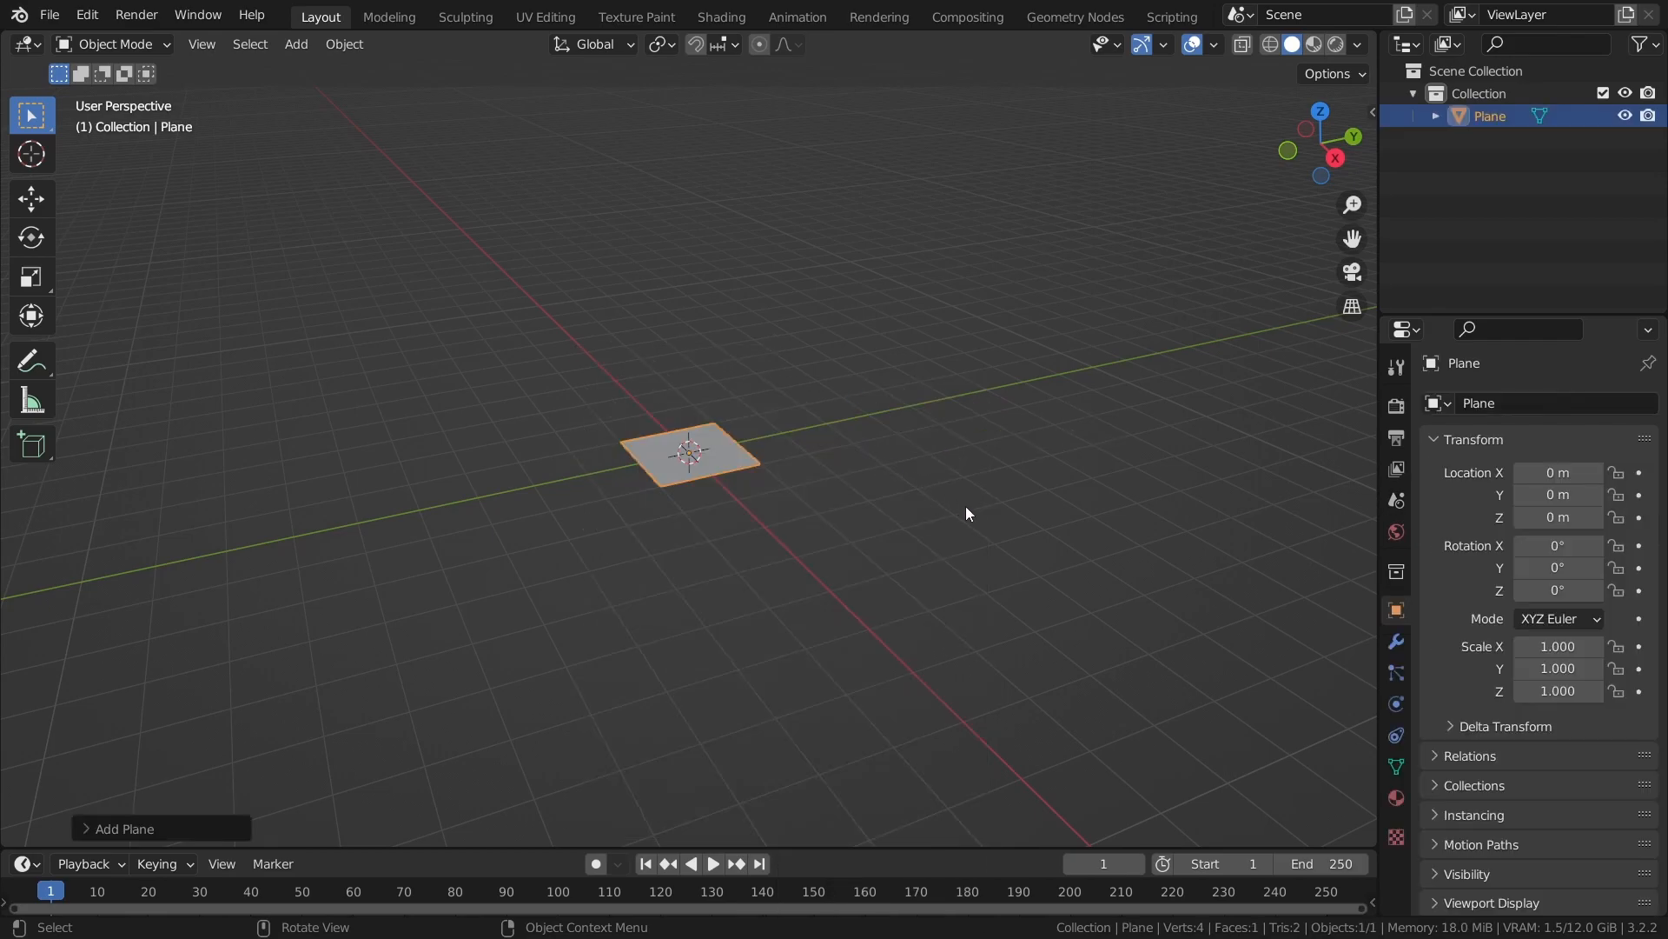
# Rotate the plane 90° about the X axis and apply its rotation.
pyautogui.write('rx90')
pyautogui.press('Return')
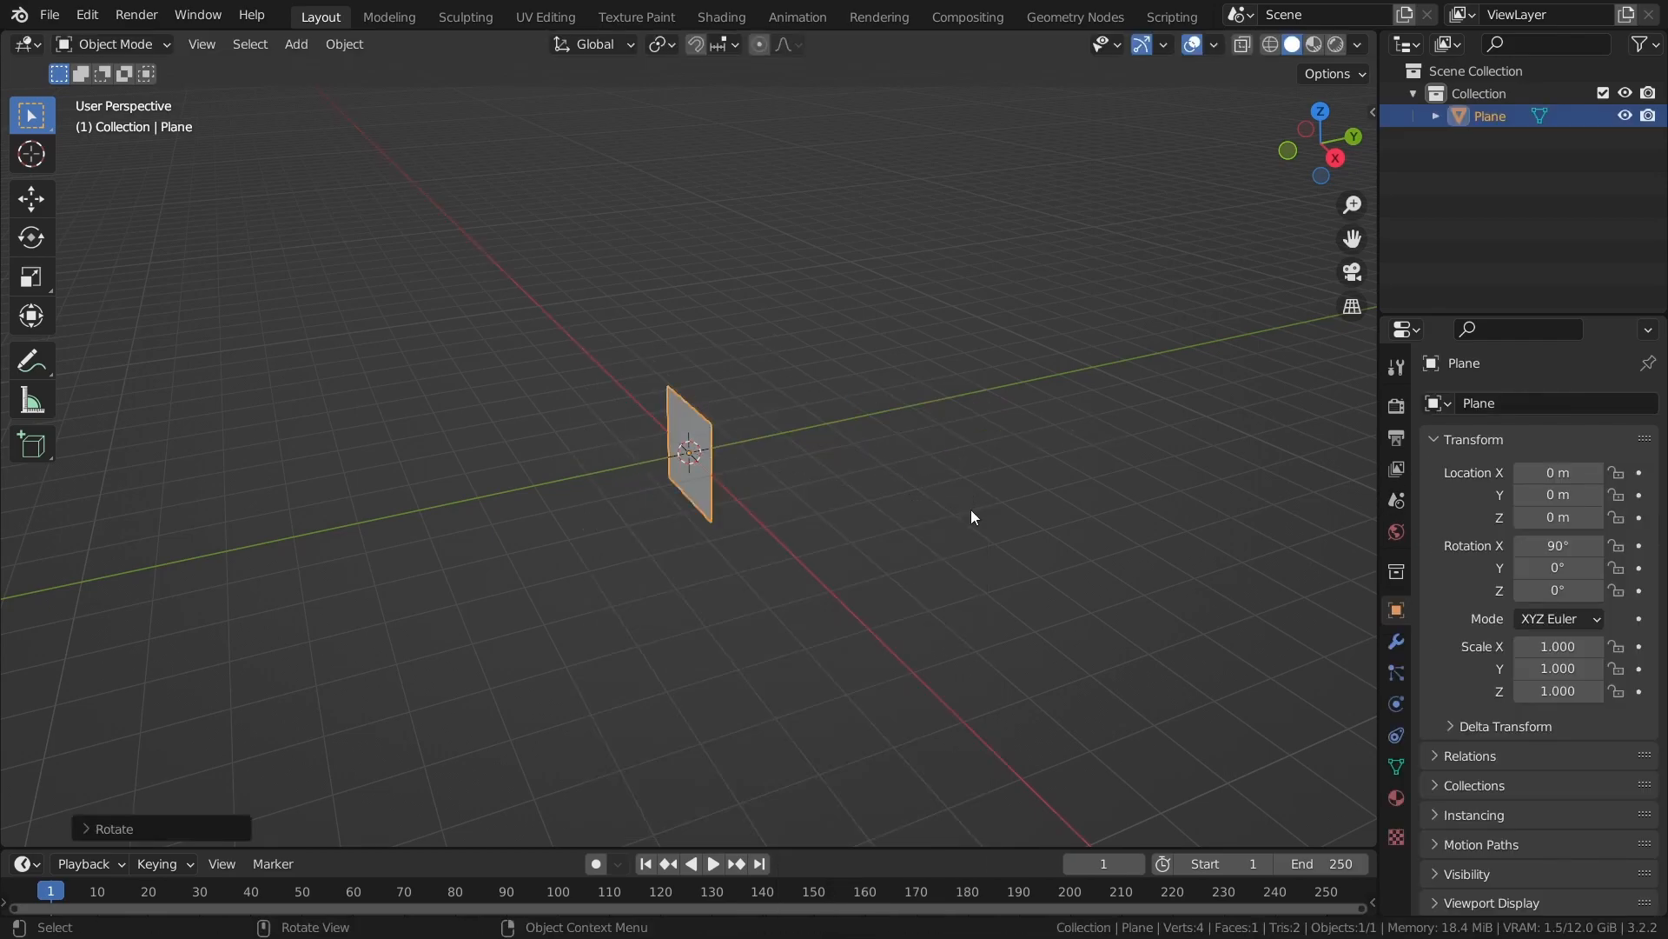
pyautogui.hotkey('ctrl', 'a')
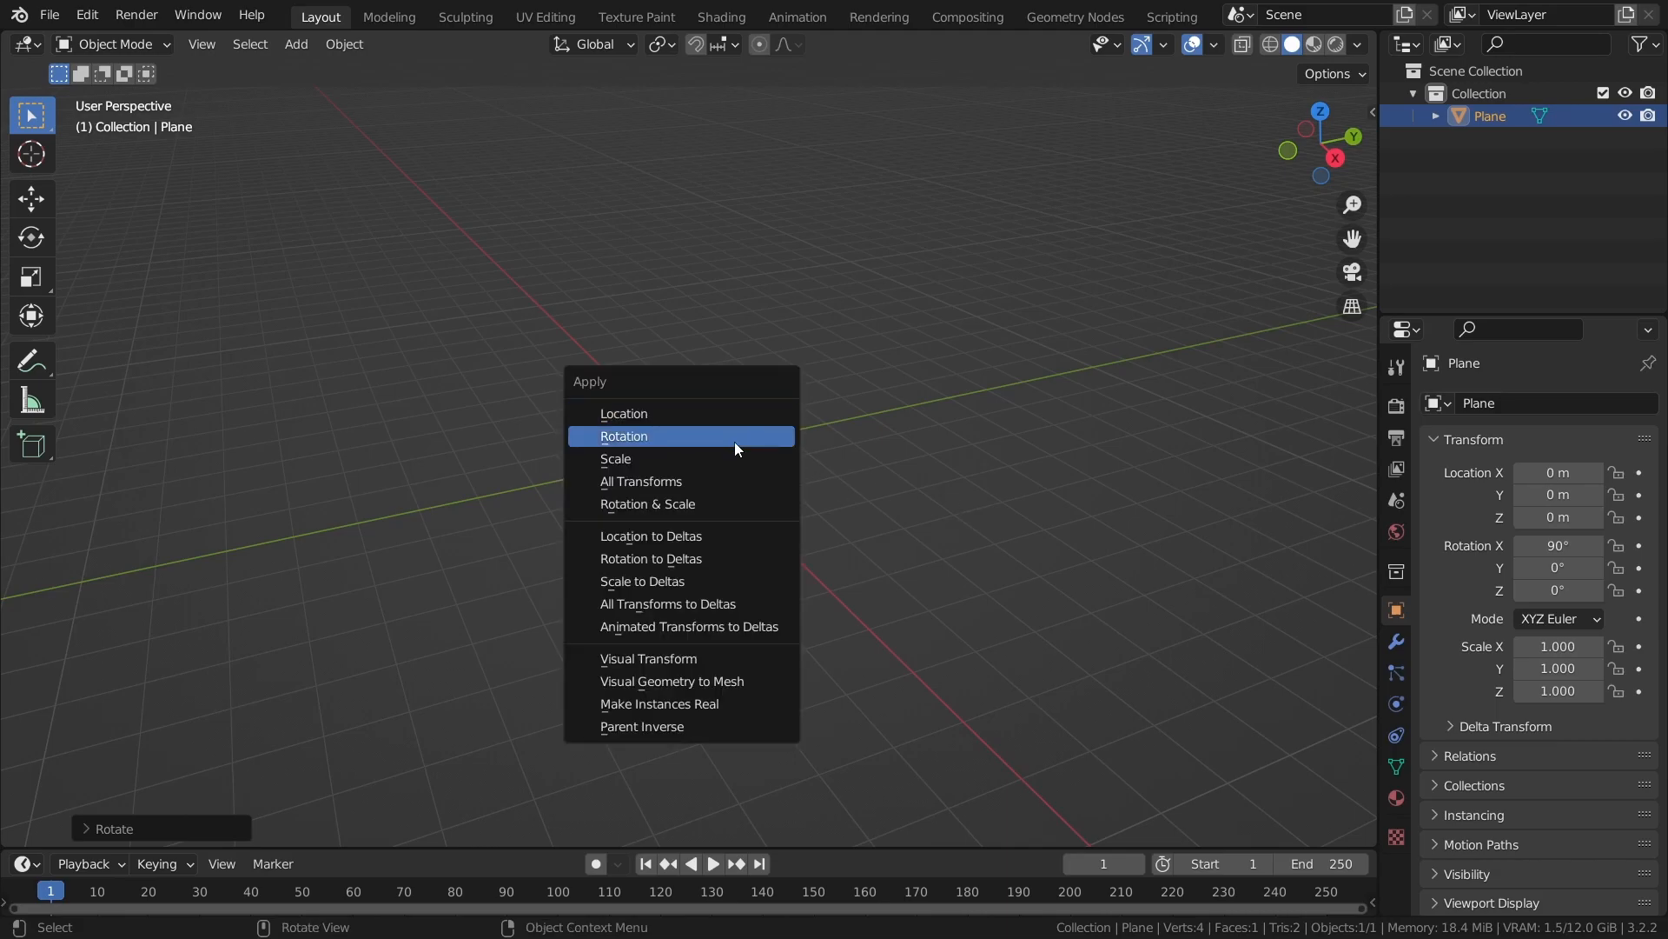
pyautogui.click(737, 434)
pyautogui.moveTo(831, 509); pyautogui.dragTo(953, 488, button='middle')
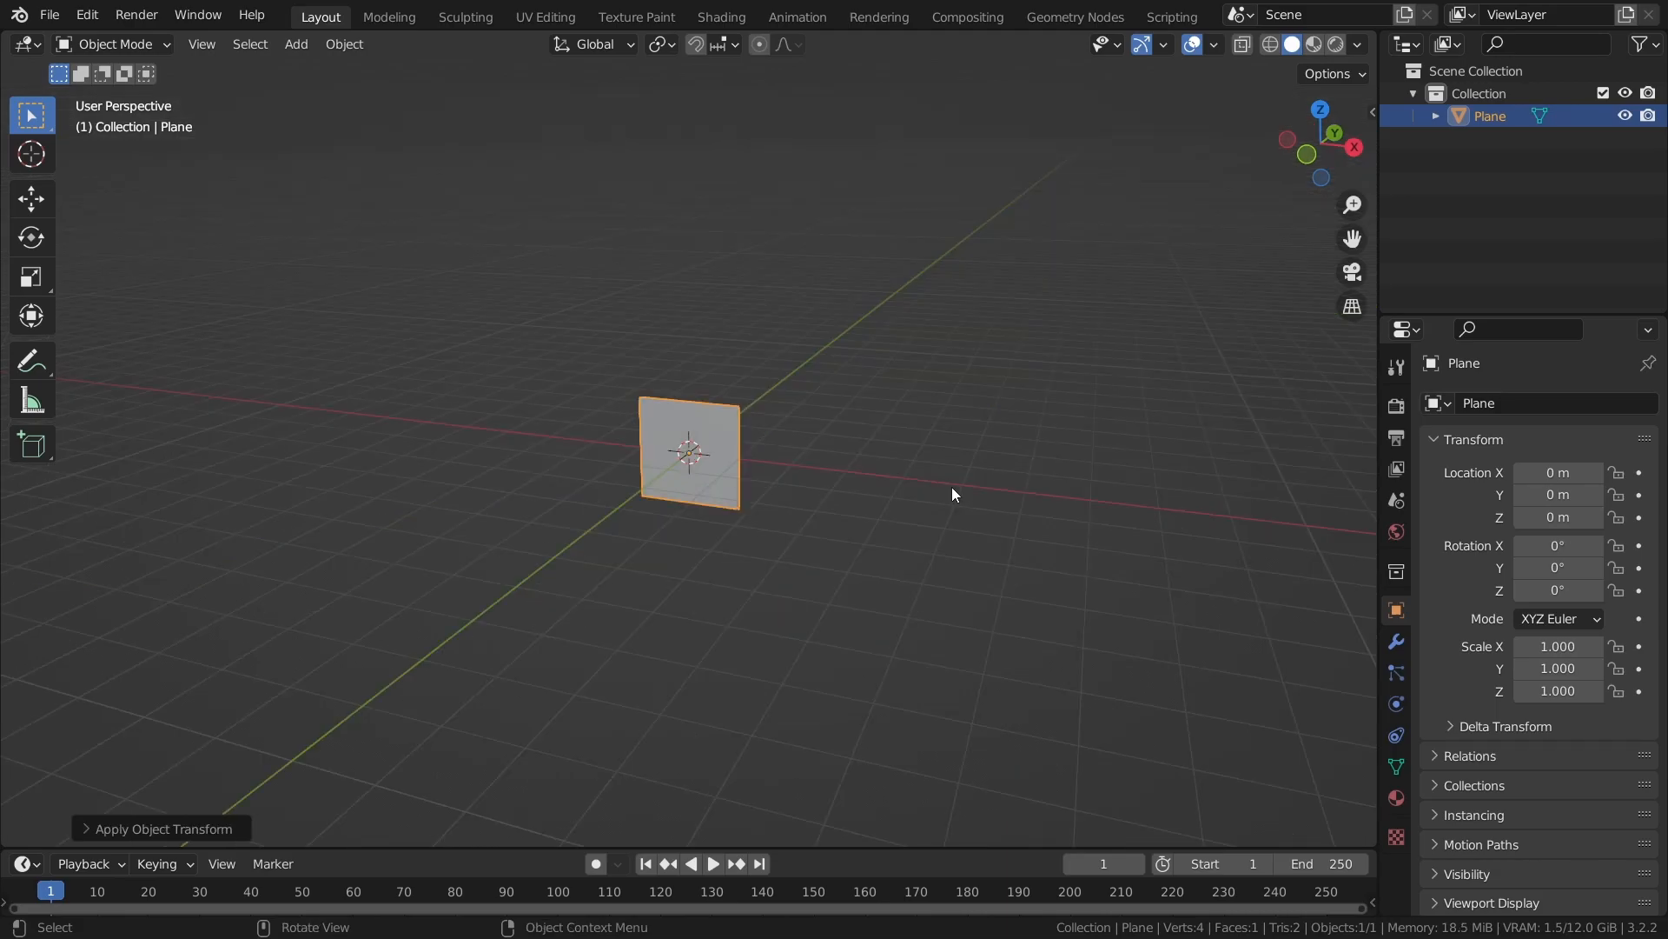
# Unwrap the plane's UVs in Edit Mode, return to Object Mode and save the file.
pyautogui.press('Tab')
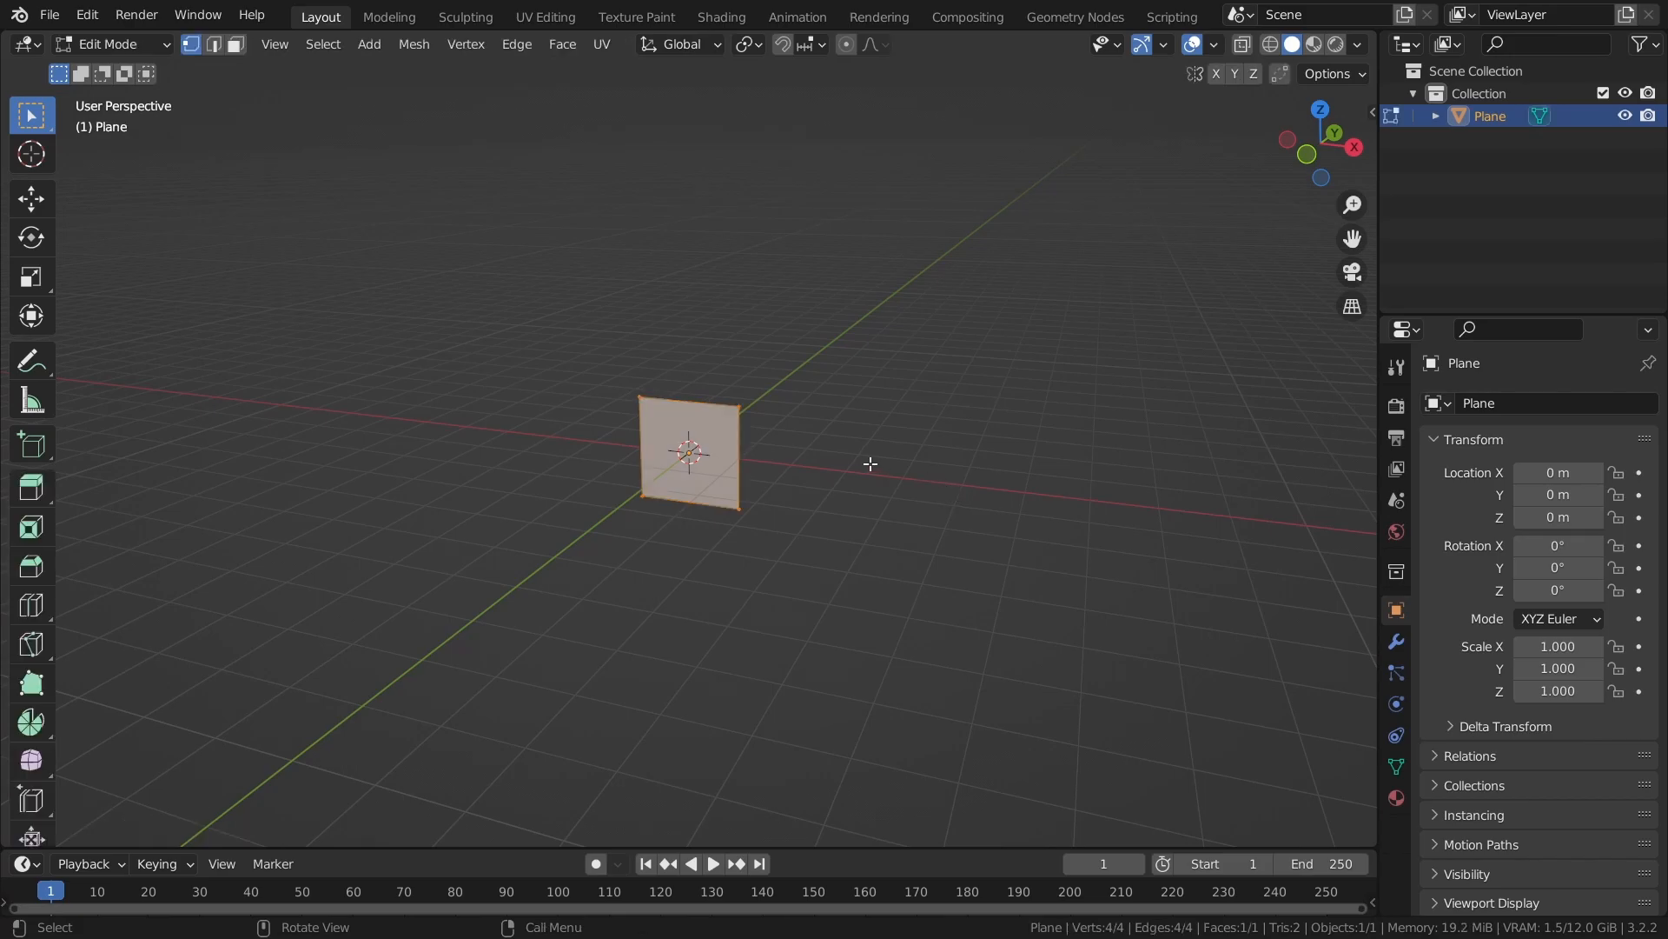
pyautogui.scroll(2, 863, 514)
pyautogui.press('u')
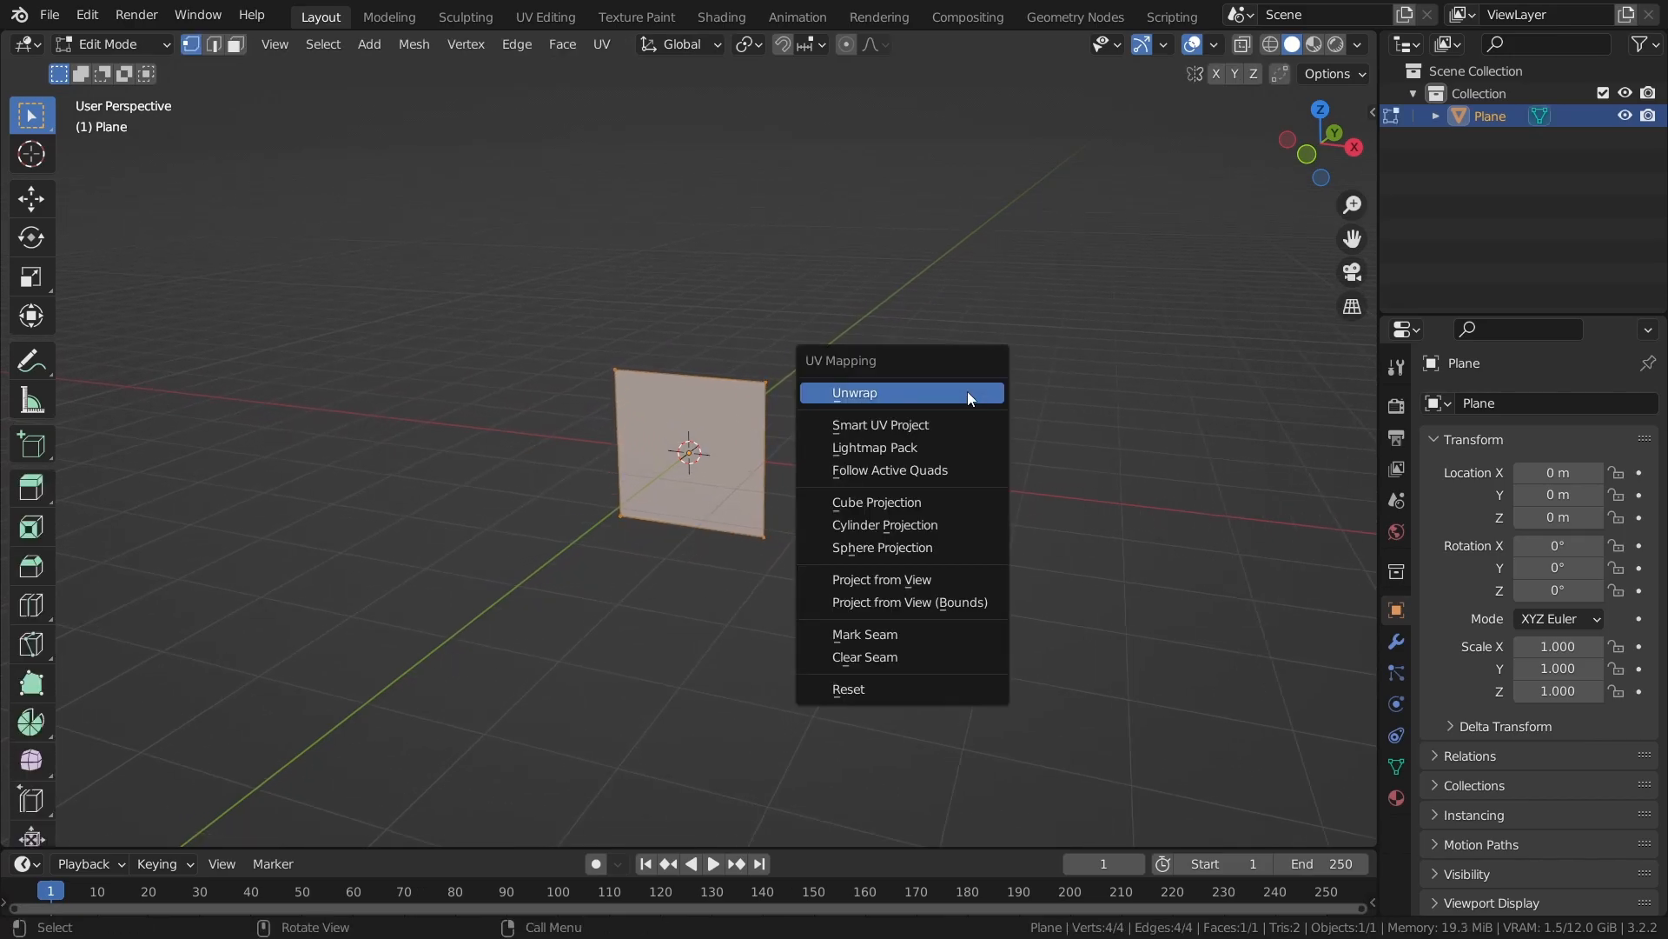
pyautogui.click(968, 392)
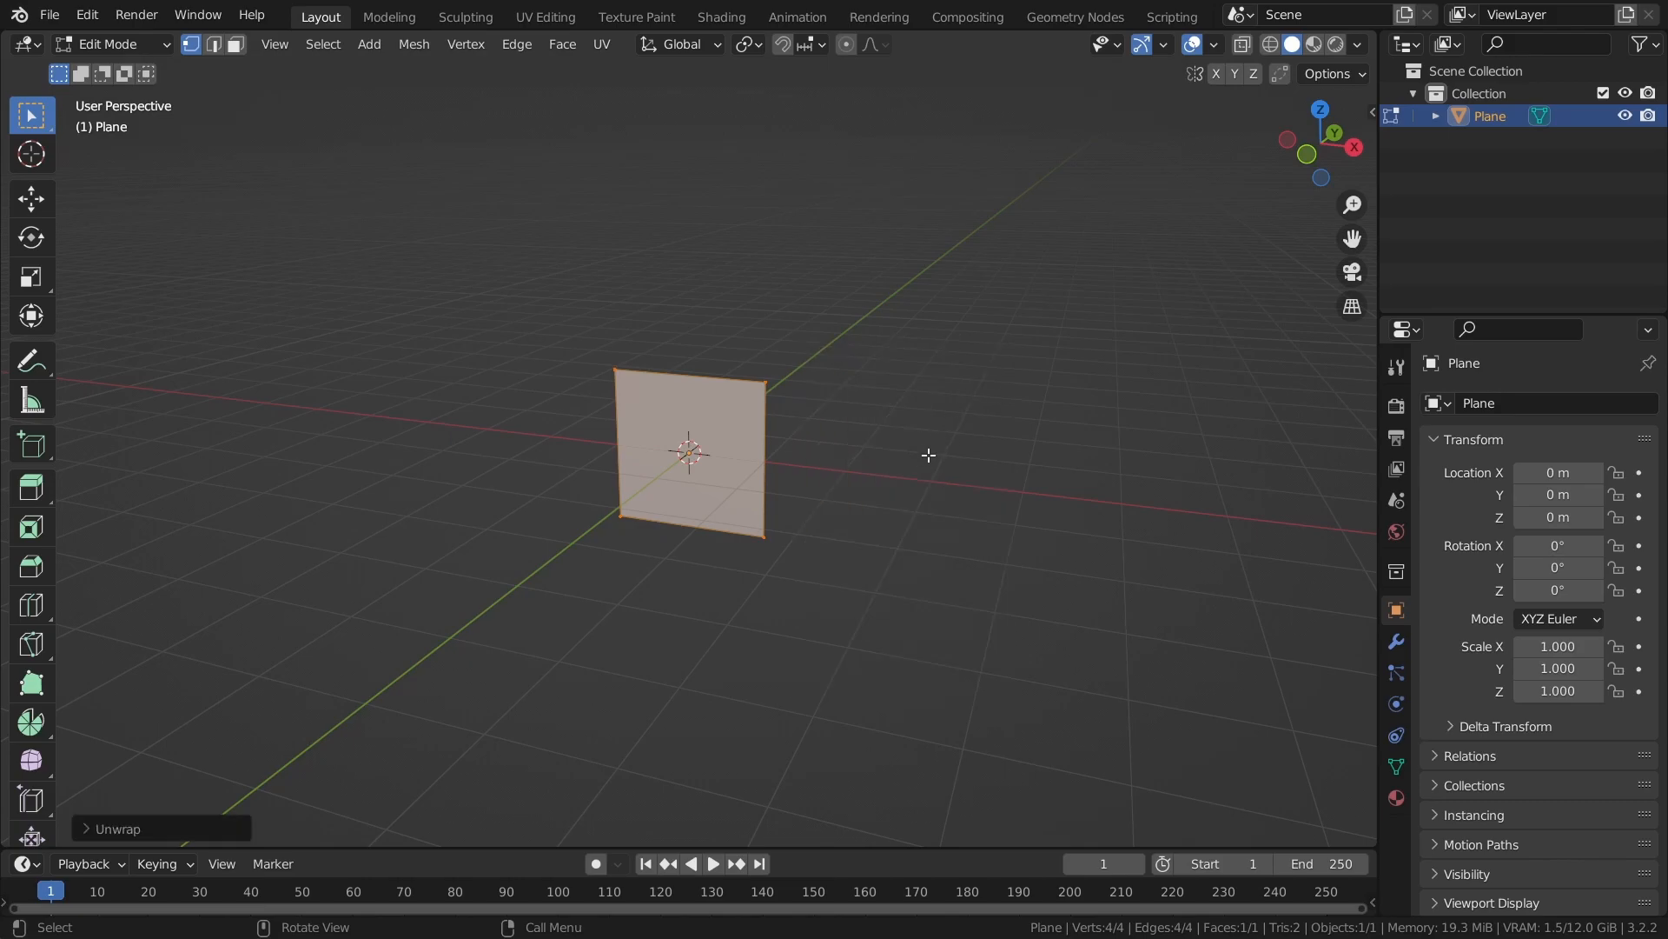
pyautogui.press('Tab')
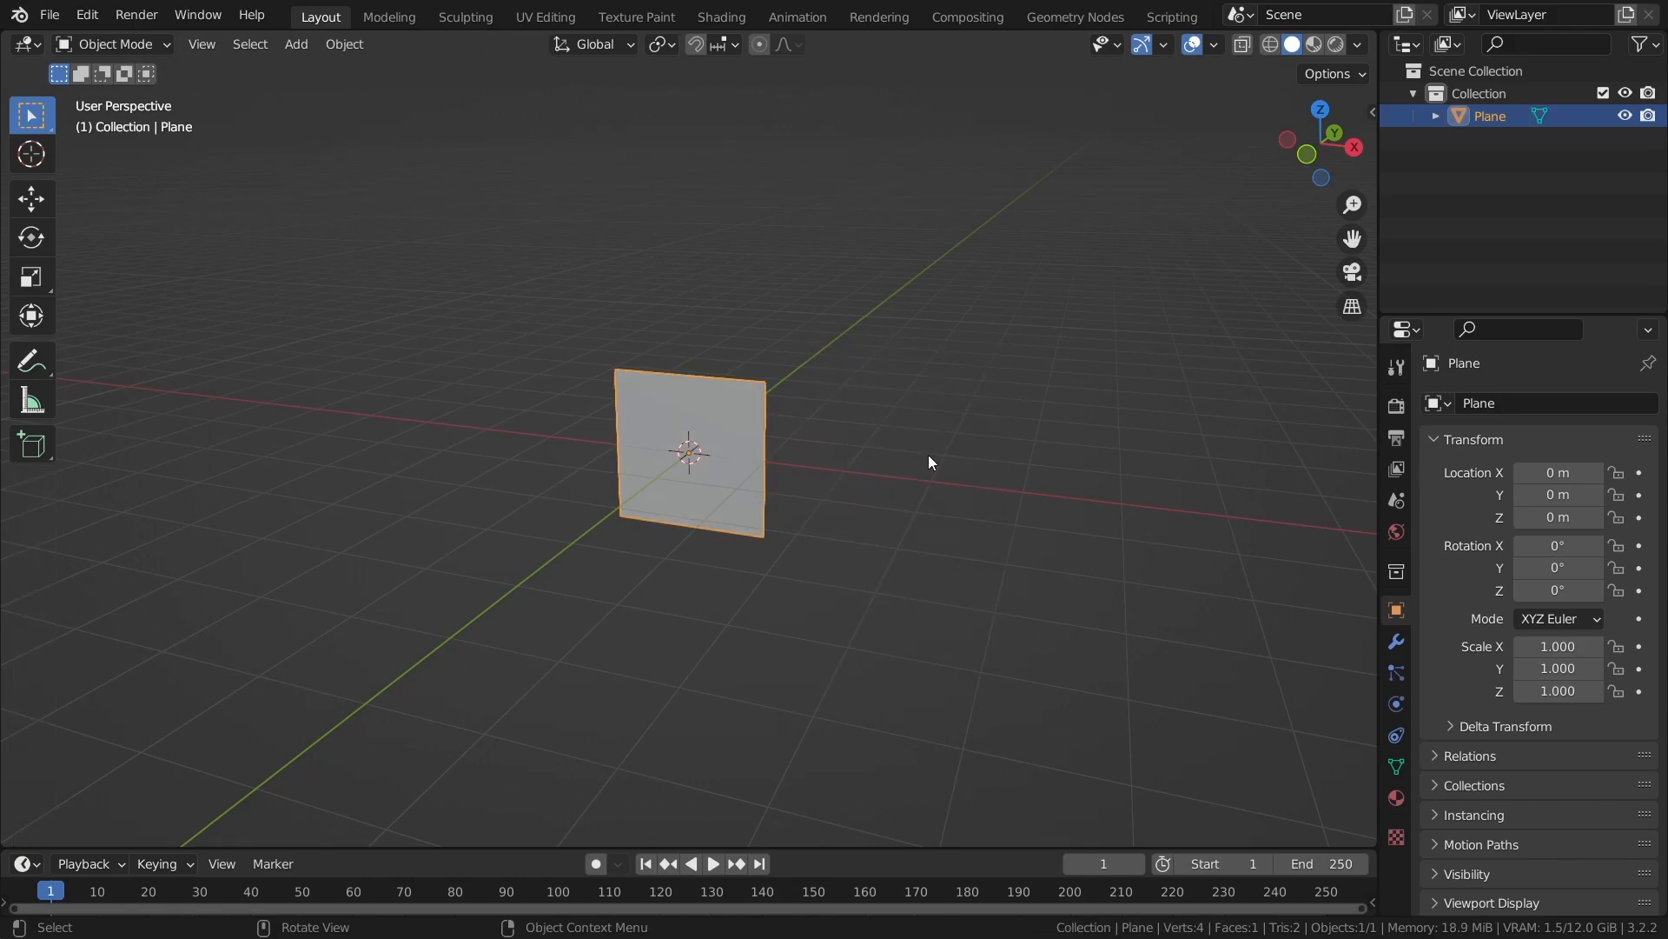
pyautogui.moveTo(811, 563); pyautogui.dragTo(882, 549, button='middle')
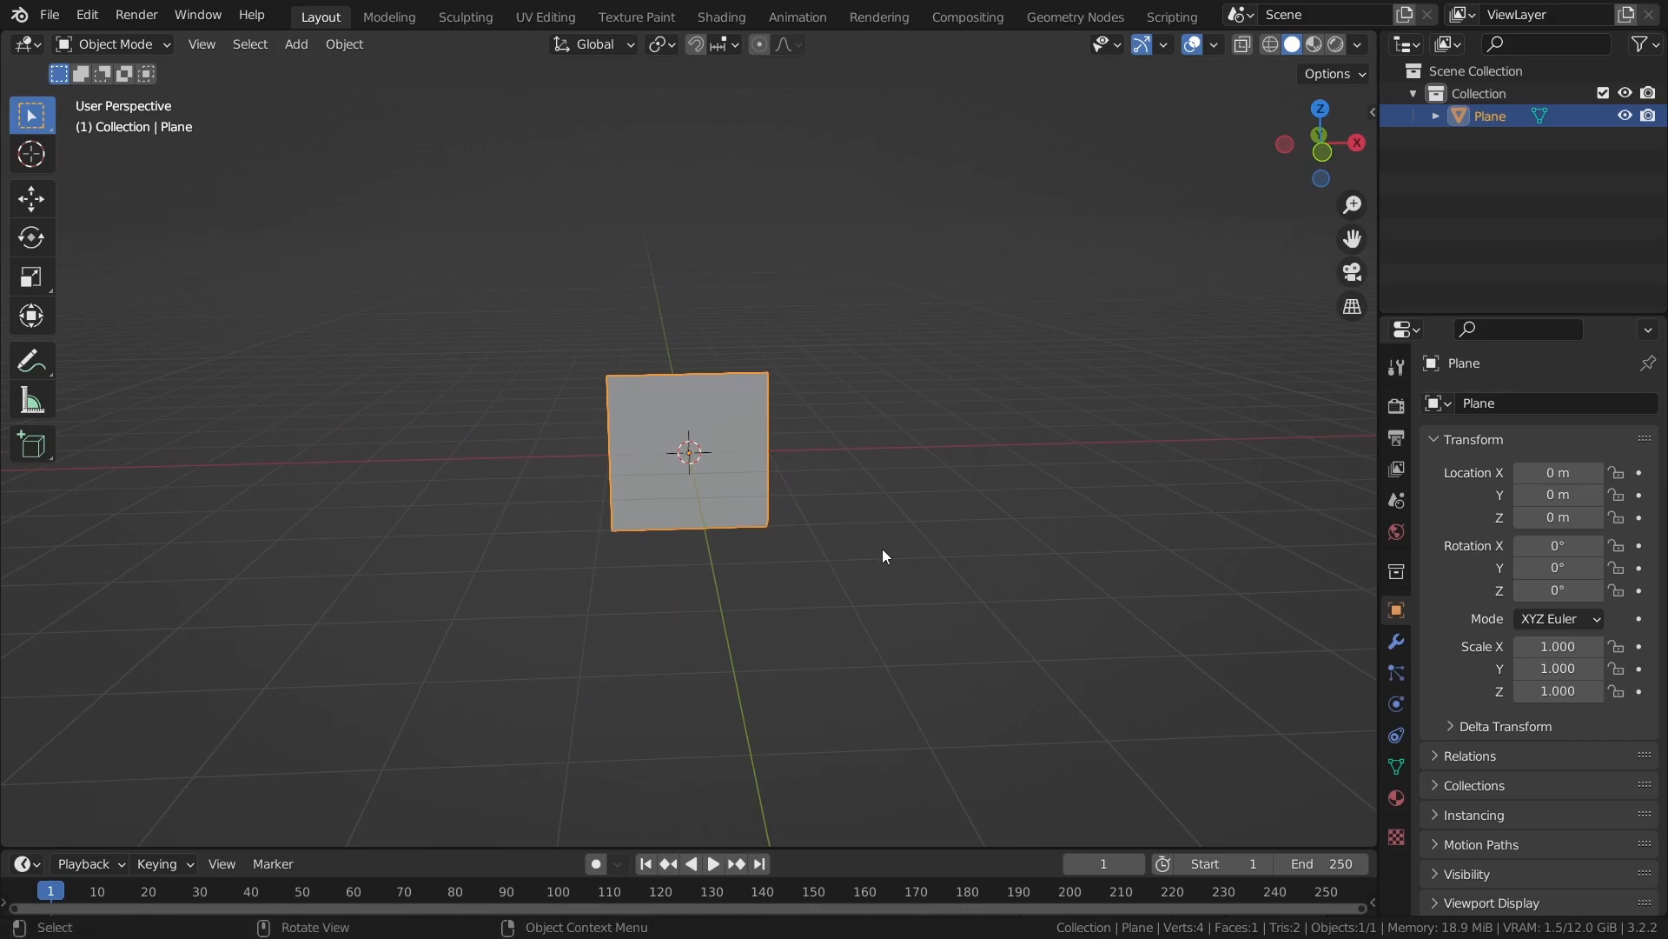
pyautogui.hotkey('ctrl', 's')
# Create a new material on the plane and name it Vapor.
pyautogui.click(1398, 796)
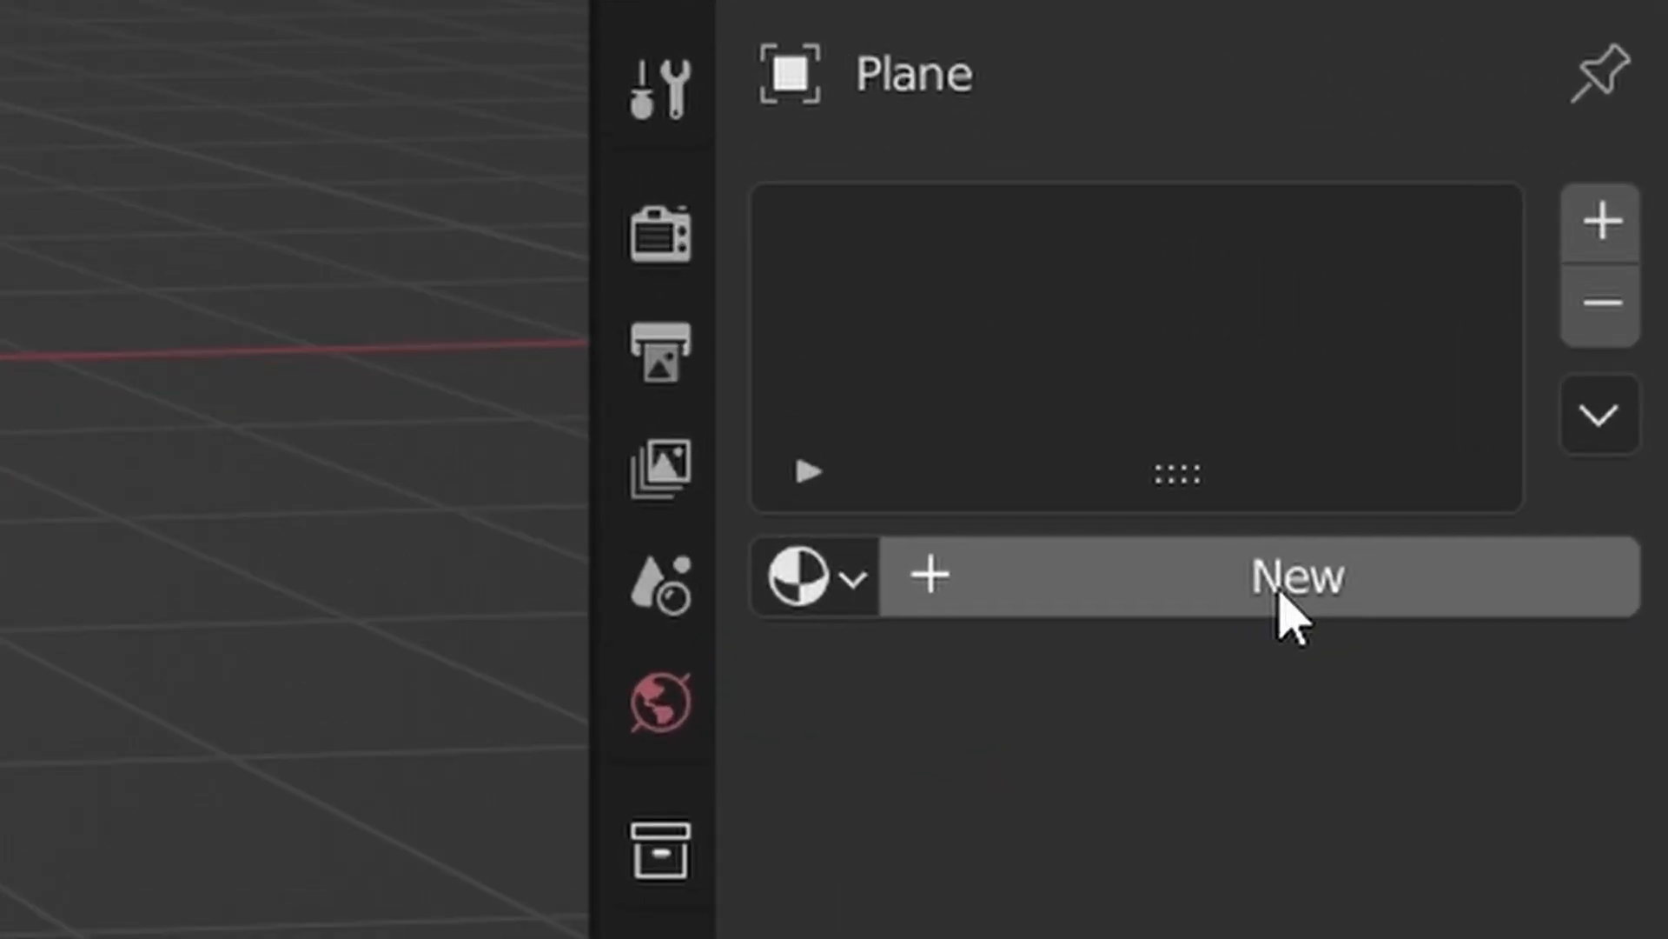
pyautogui.click(1565, 503)
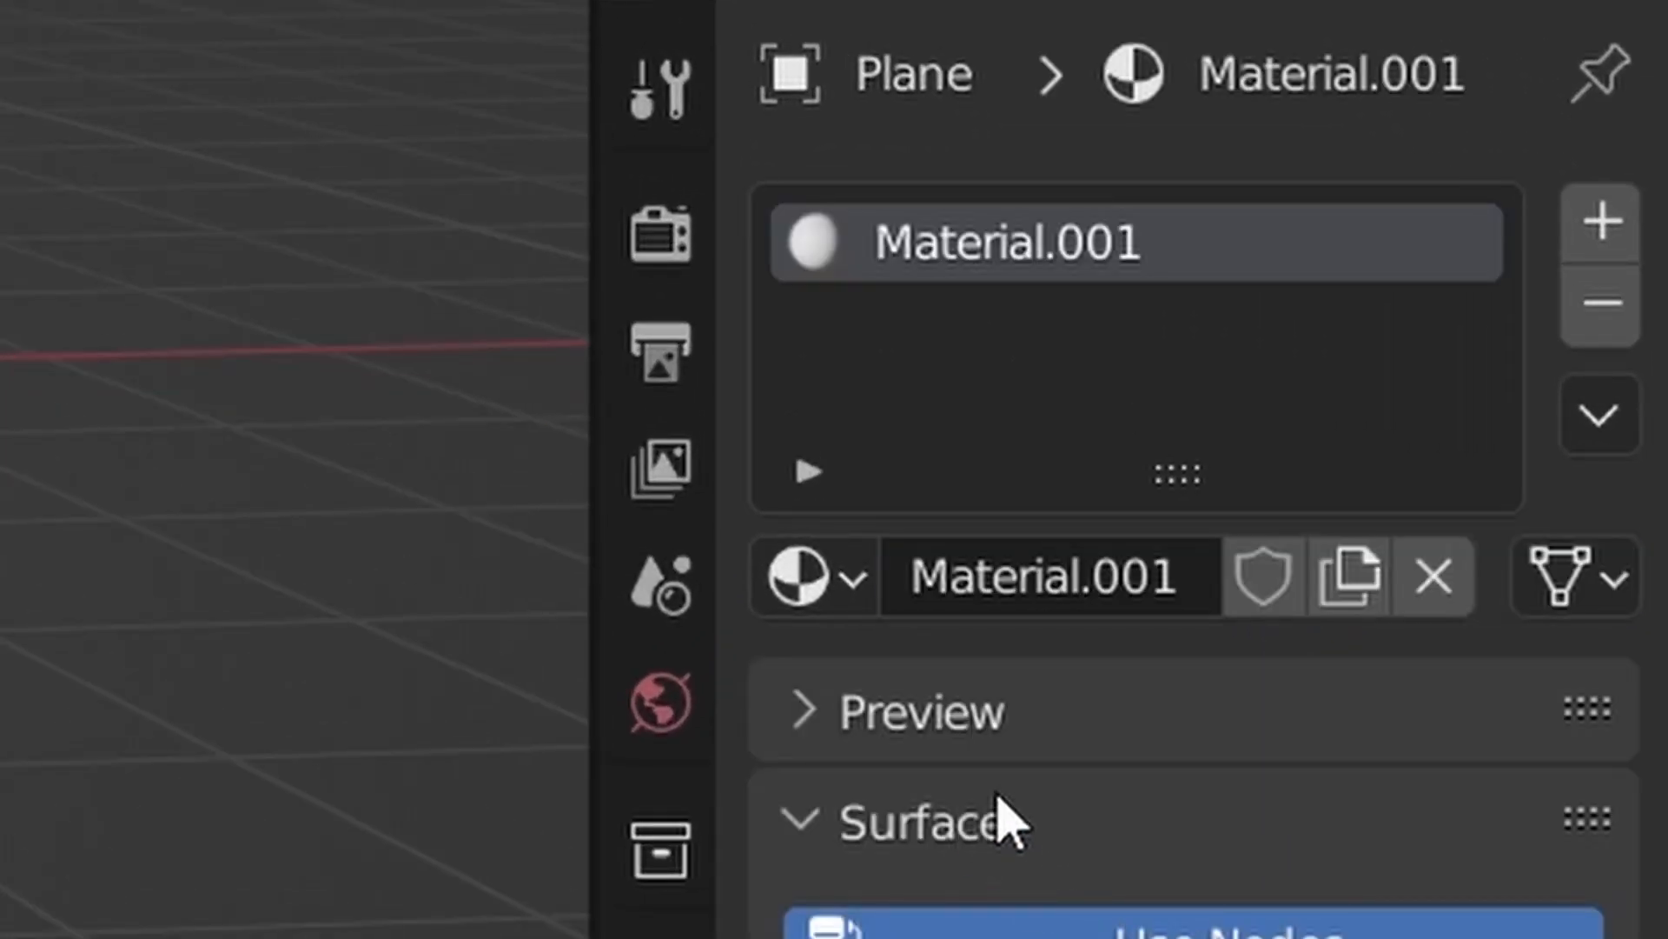
pyautogui.doubleClick(1013, 233)
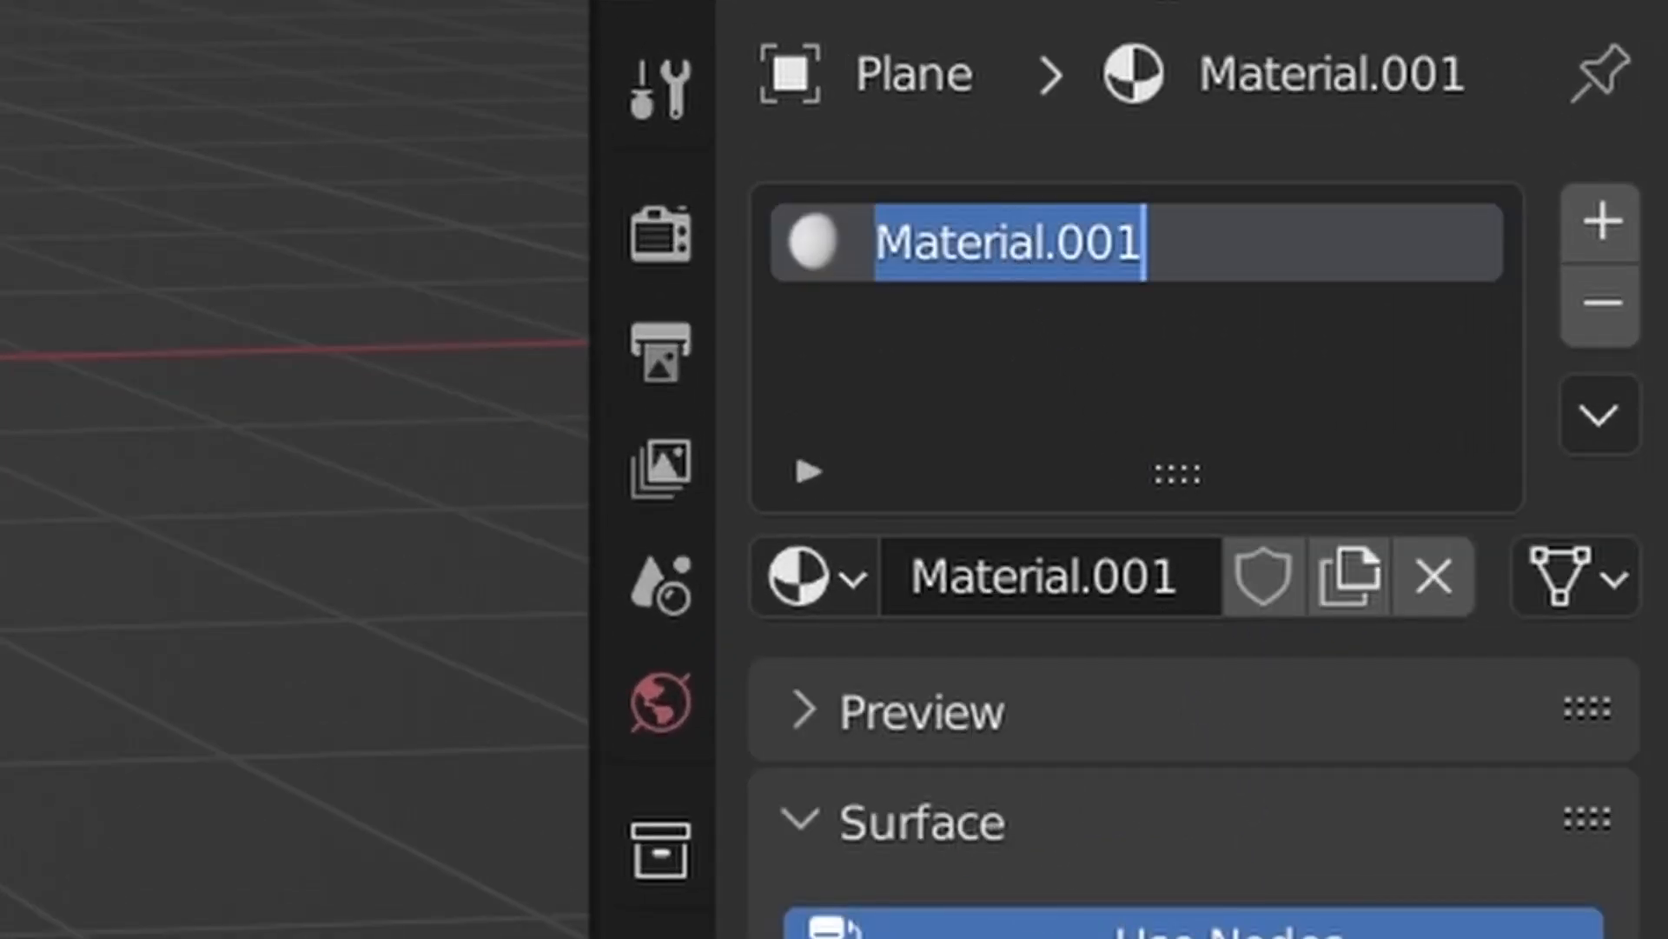
pyautogui.write('Vapor')
pyautogui.press('Return')
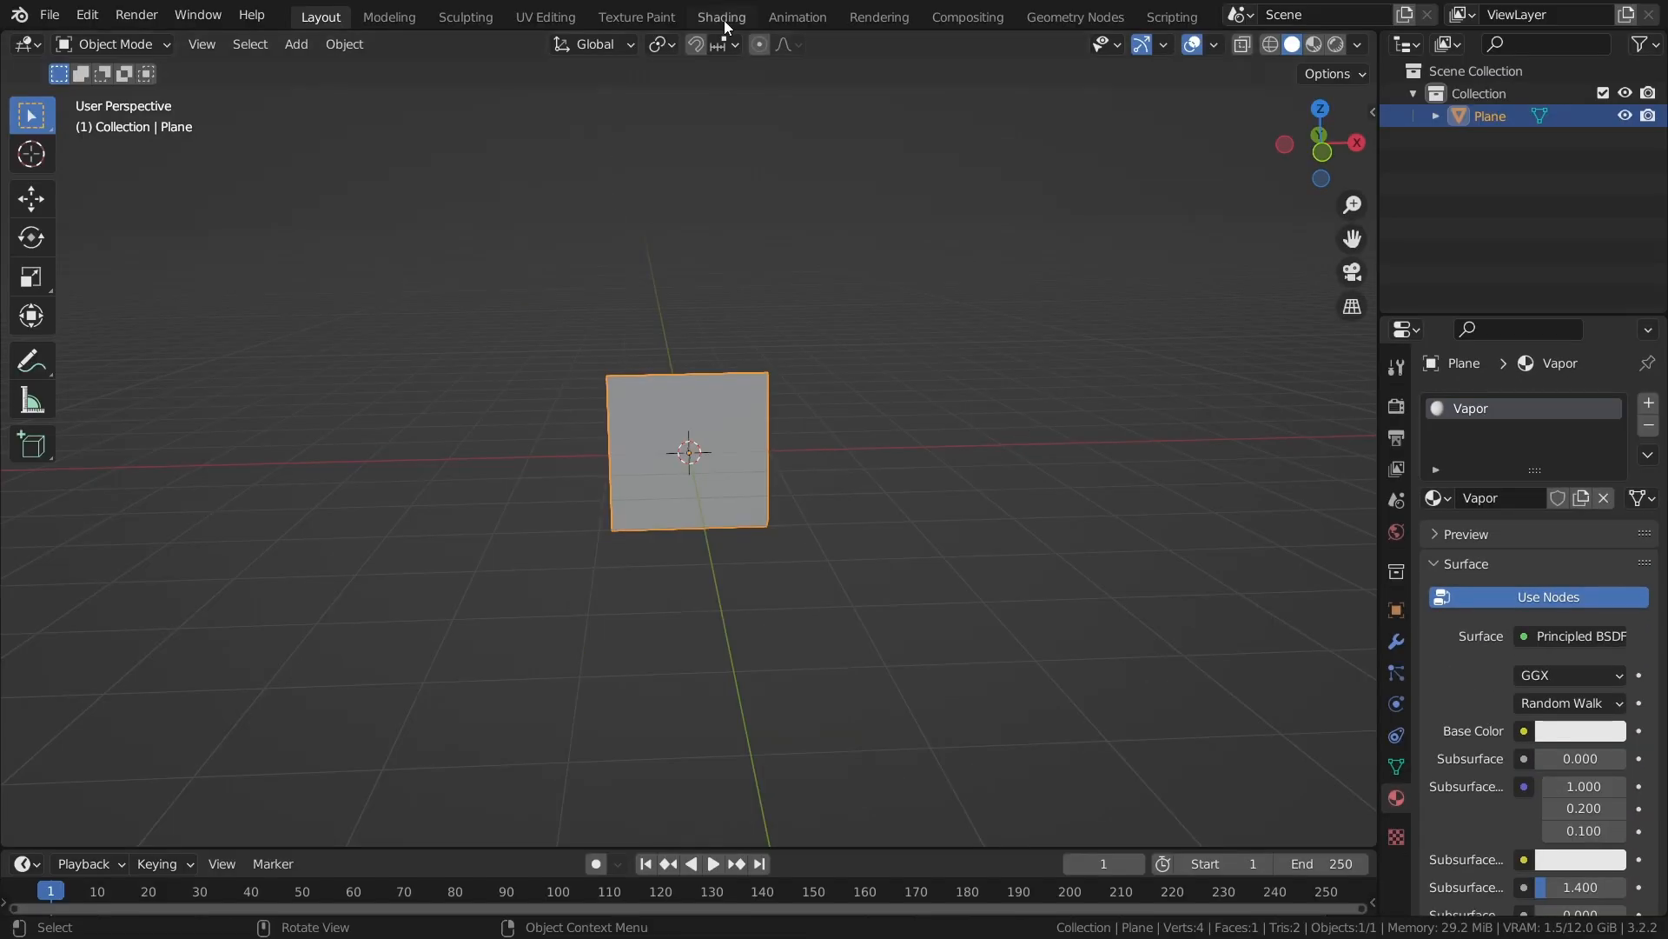
# In the Shading workspace, add a Texture Coordinate node and a Mapping node to the Vapor material.
pyautogui.click(723, 19)
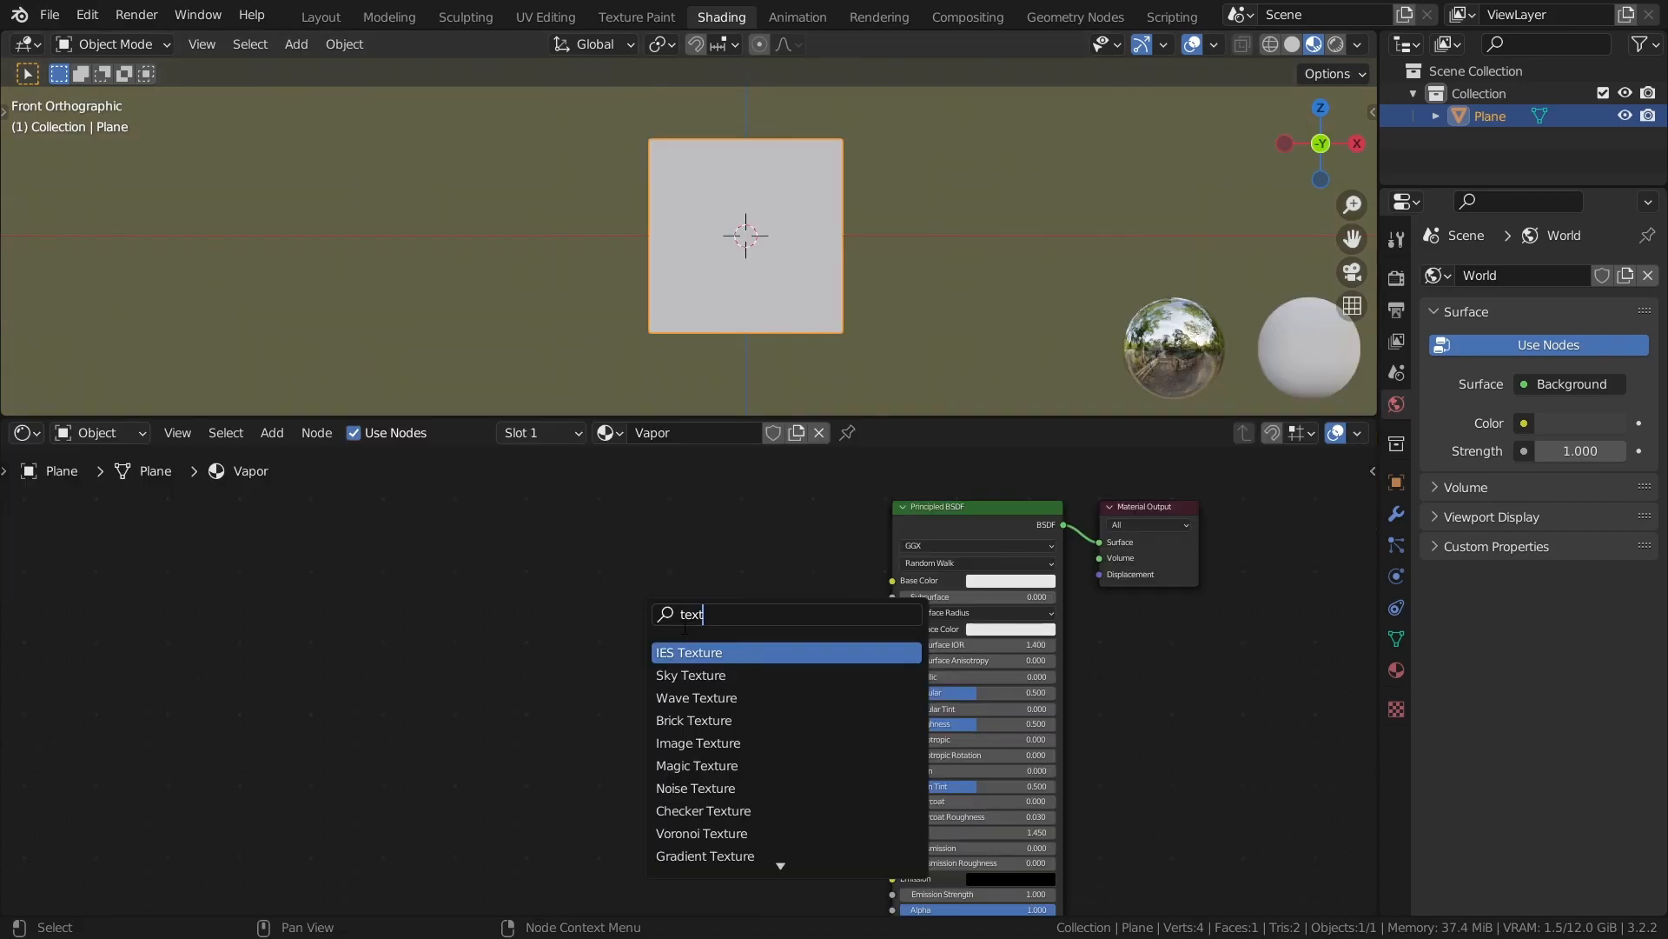
pyautogui.write('ture c')
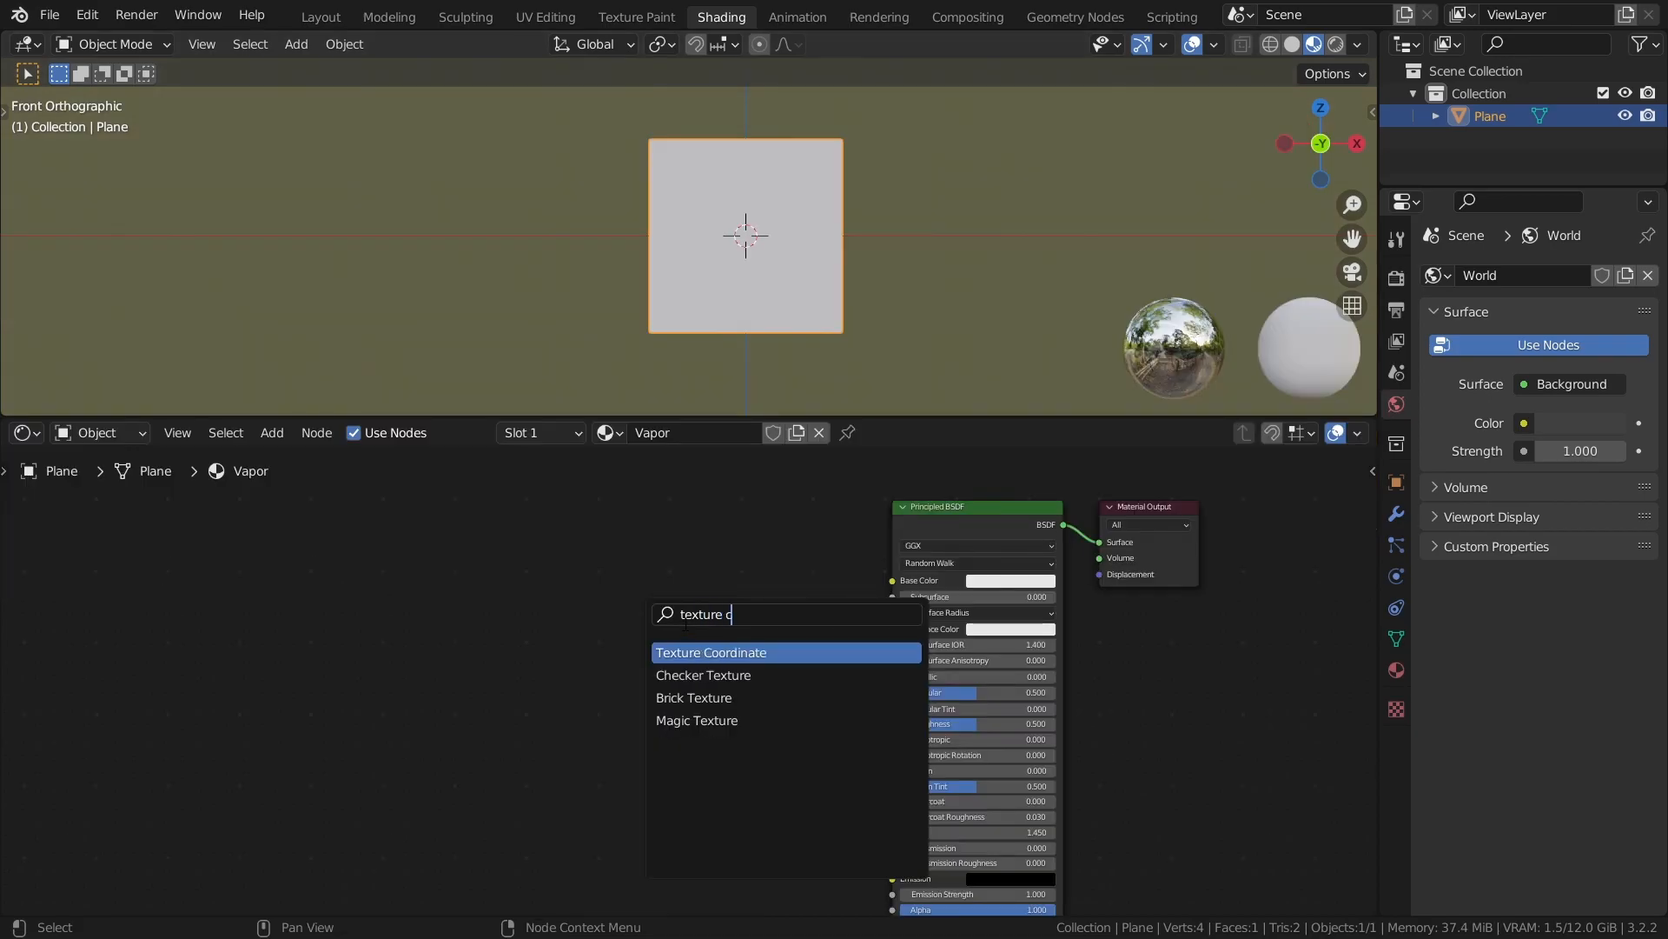
pyautogui.press('Return')
pyautogui.click(489, 569)
pyautogui.hotkey('shift', 'a')
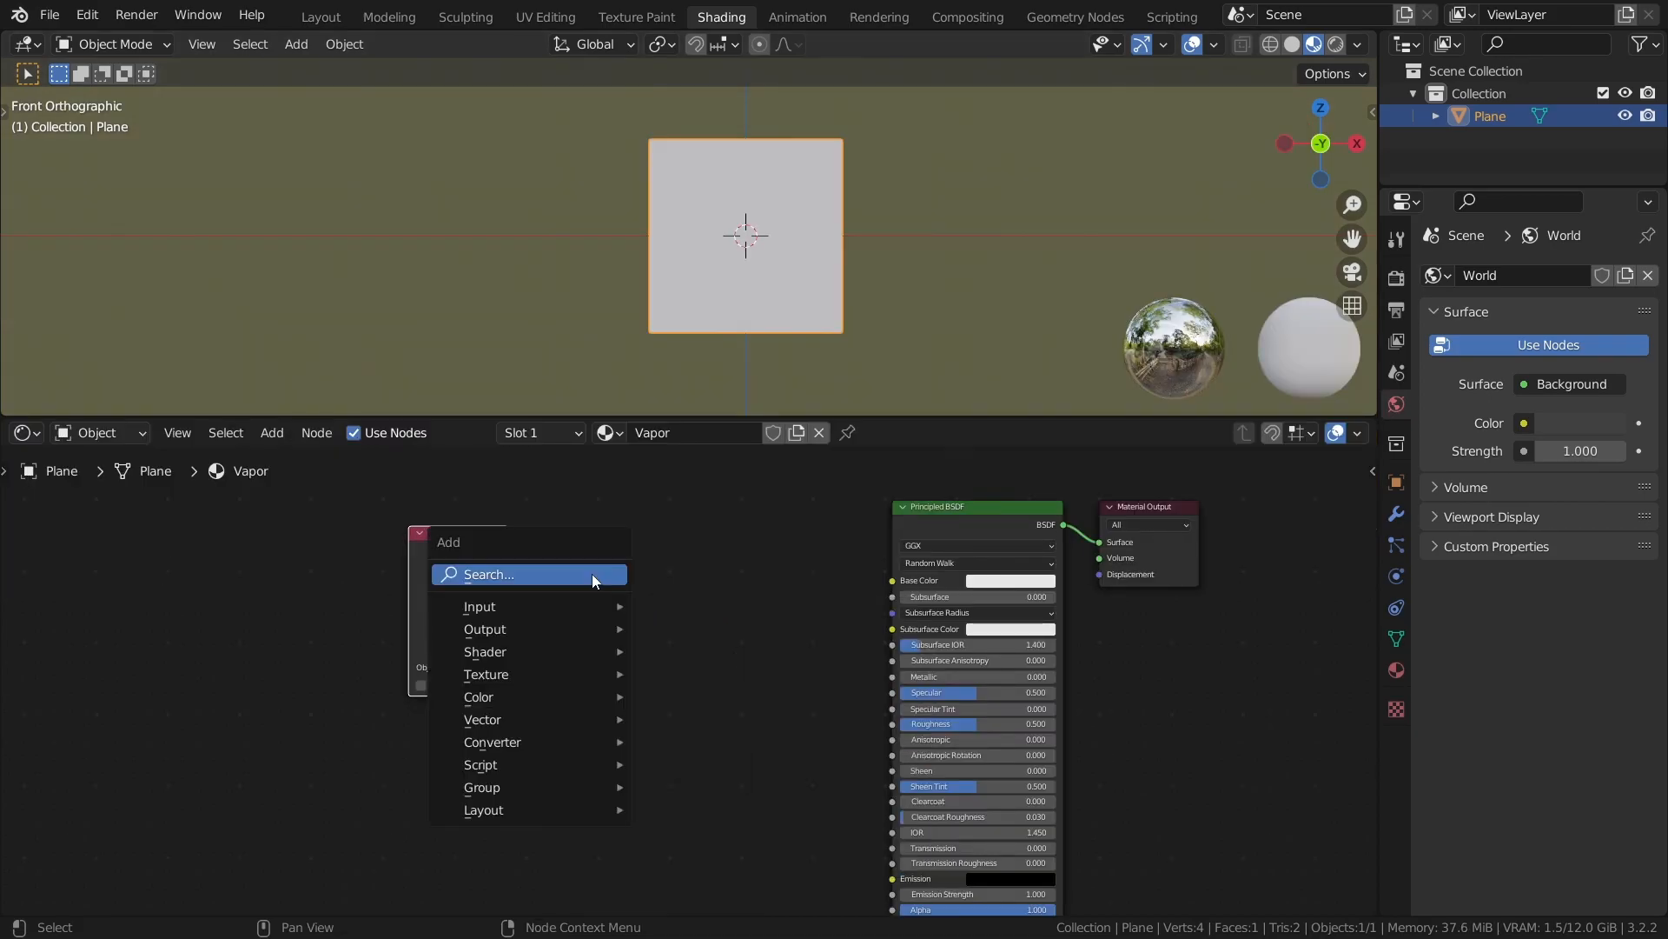
pyautogui.write('mapp')
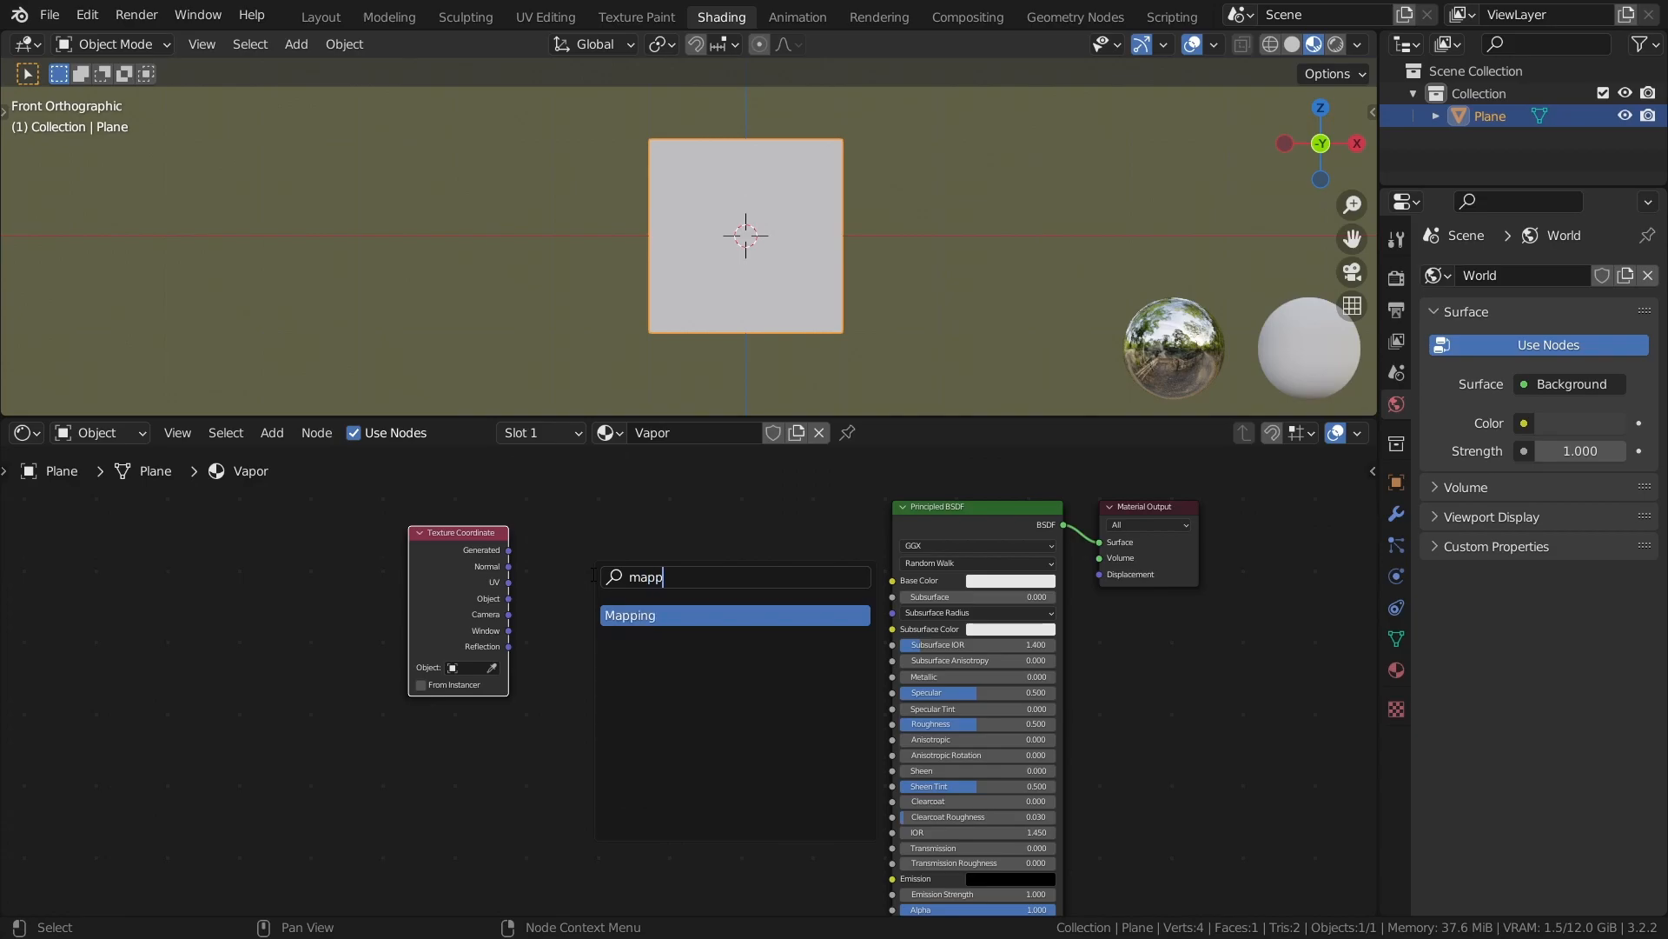
pyautogui.press('Return')
pyautogui.click(618, 566)
# Add a Gradient Texture node between the Mapping and Principled BSDF nodes and set its type to Spherical.
pyautogui.hotkey('shift', 'a')
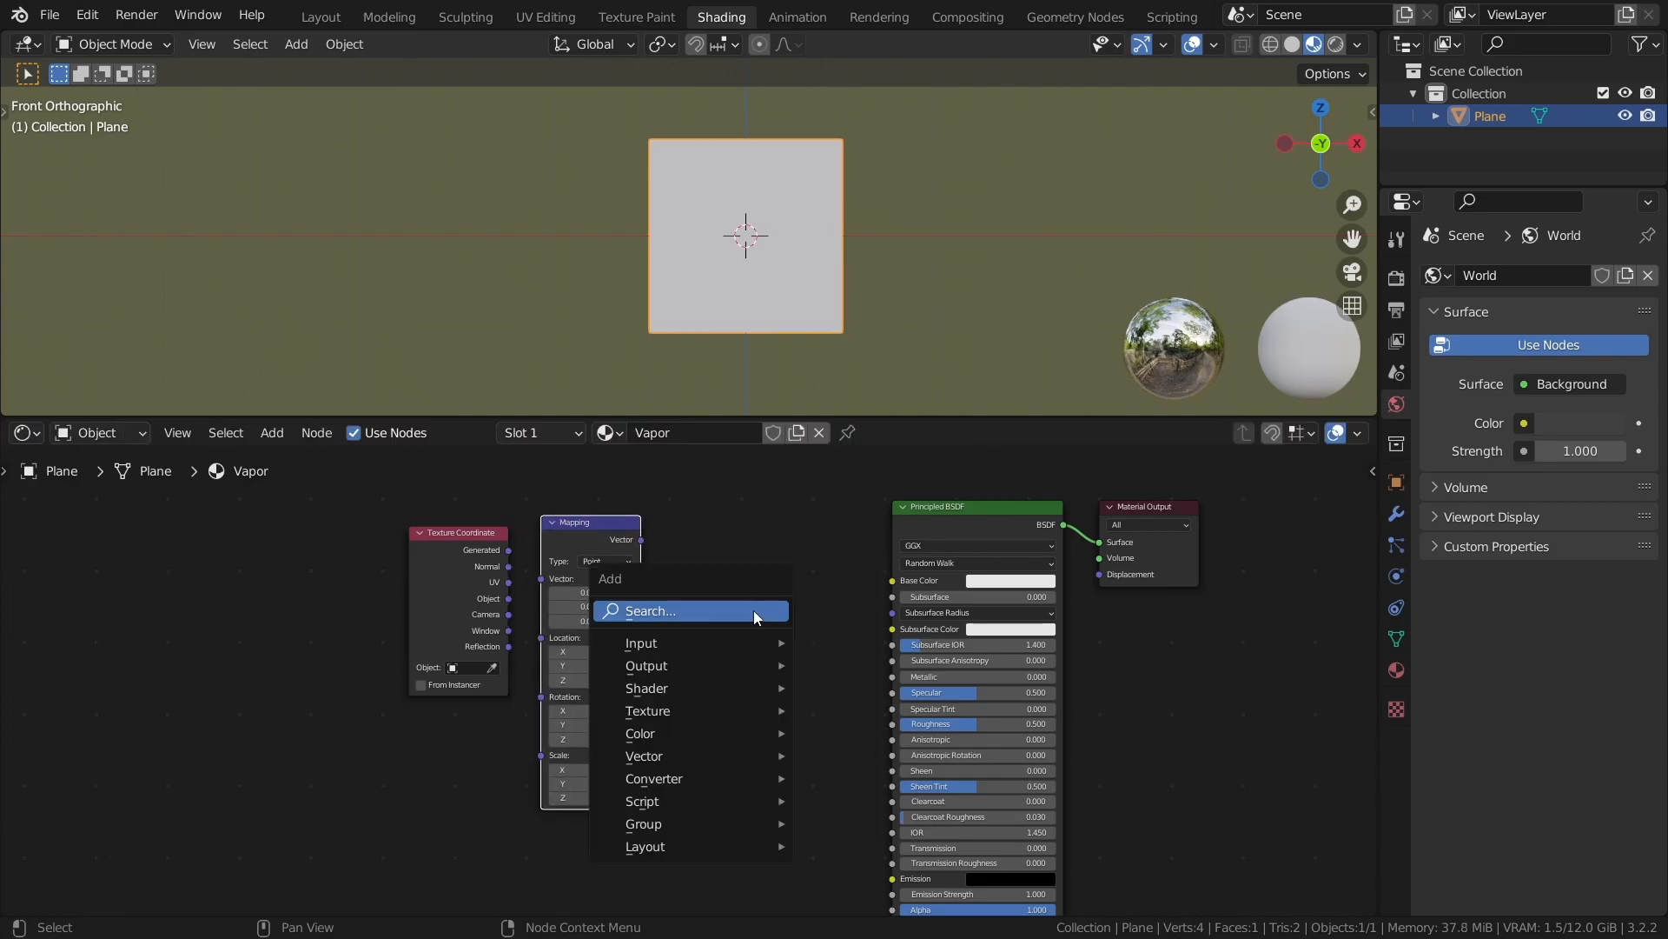
pyautogui.moveTo(707, 711)
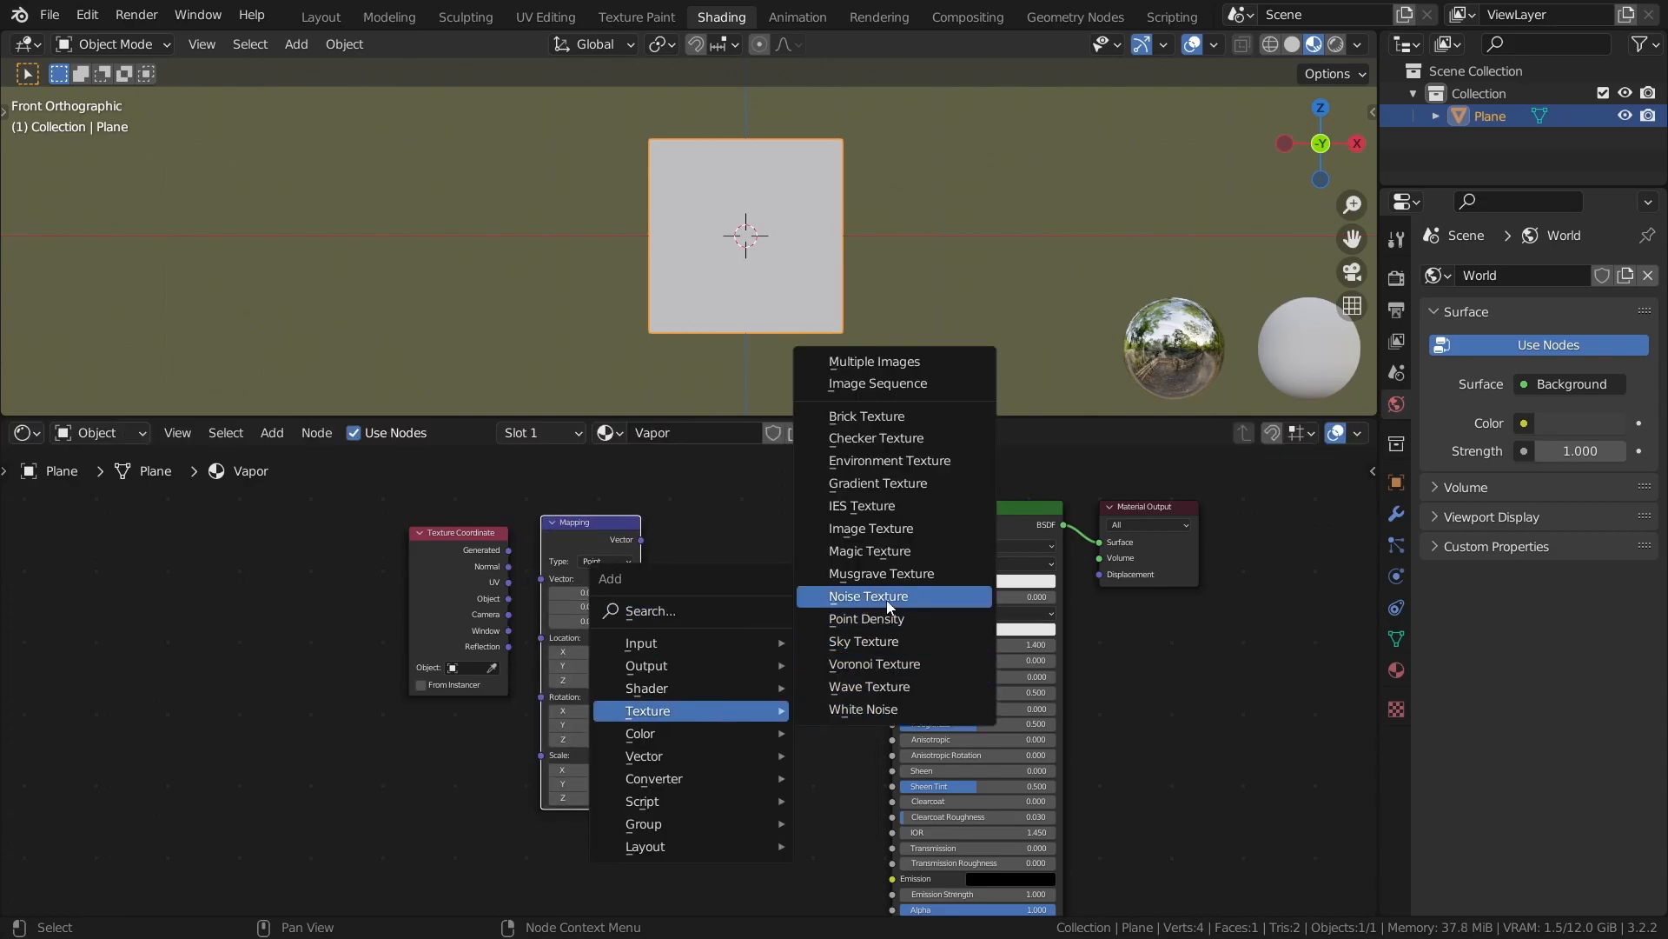
pyautogui.click(896, 484)
pyautogui.click(821, 634)
pyautogui.scroll(2, 825, 641)
pyautogui.click(798, 597)
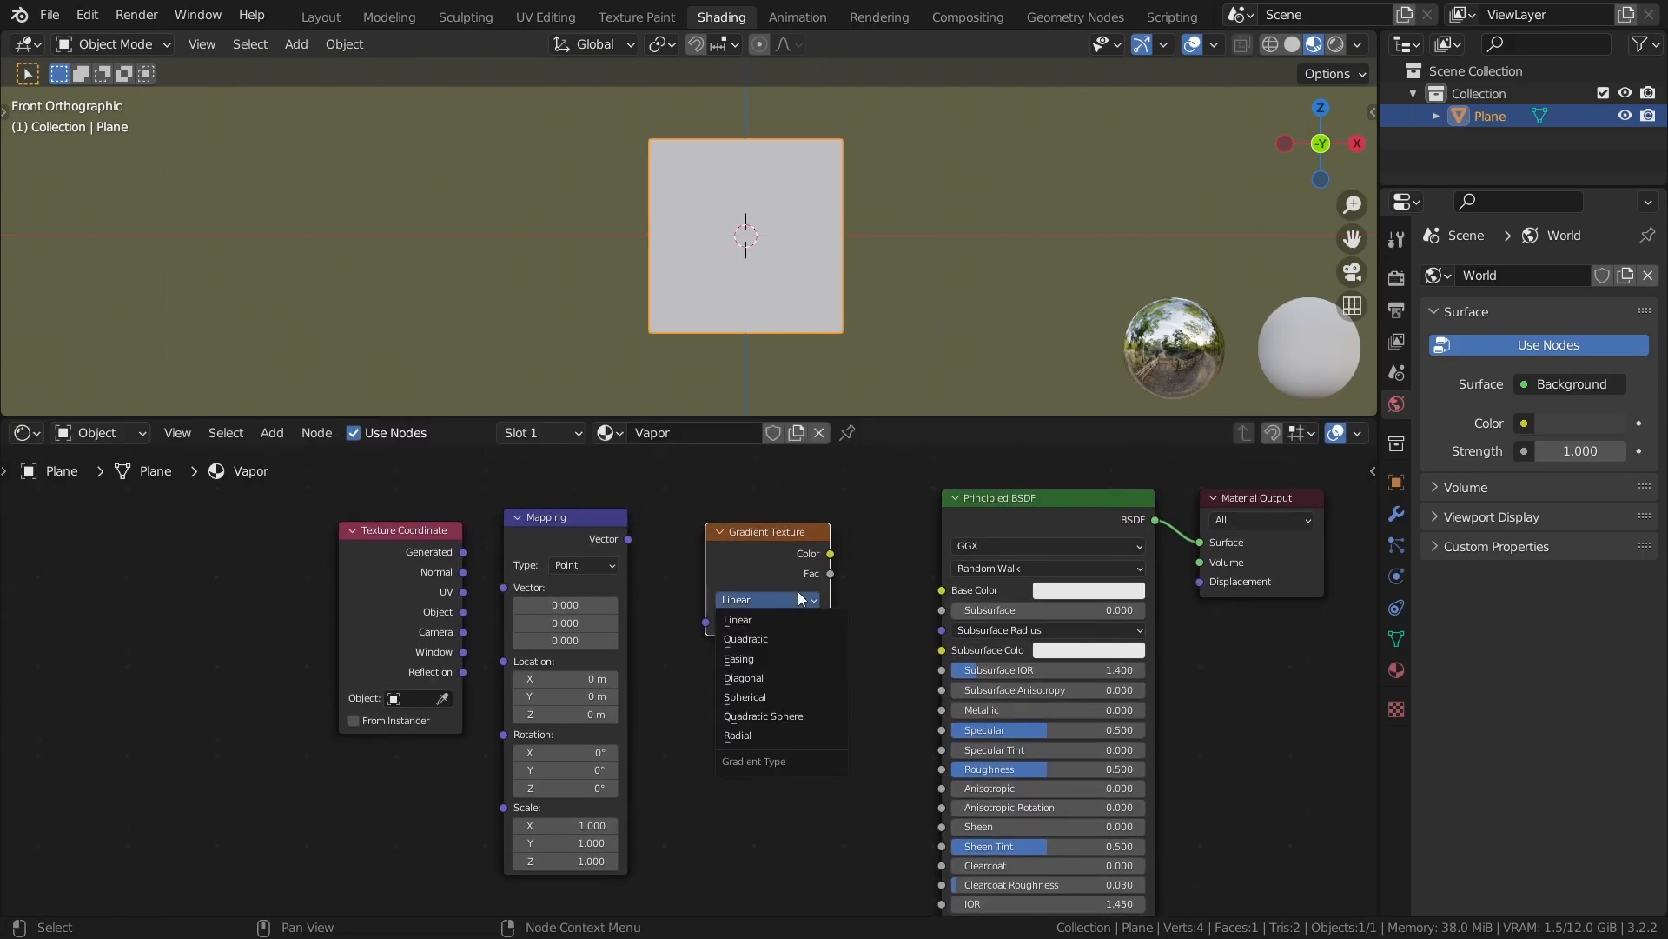
pyautogui.click(780, 695)
# Link the UV output through the Mapping and Gradient Texture nodes into the Principled BSDF's Base Color, and save the file.
pyautogui.moveTo(463, 592); pyautogui.dragTo(503, 587)
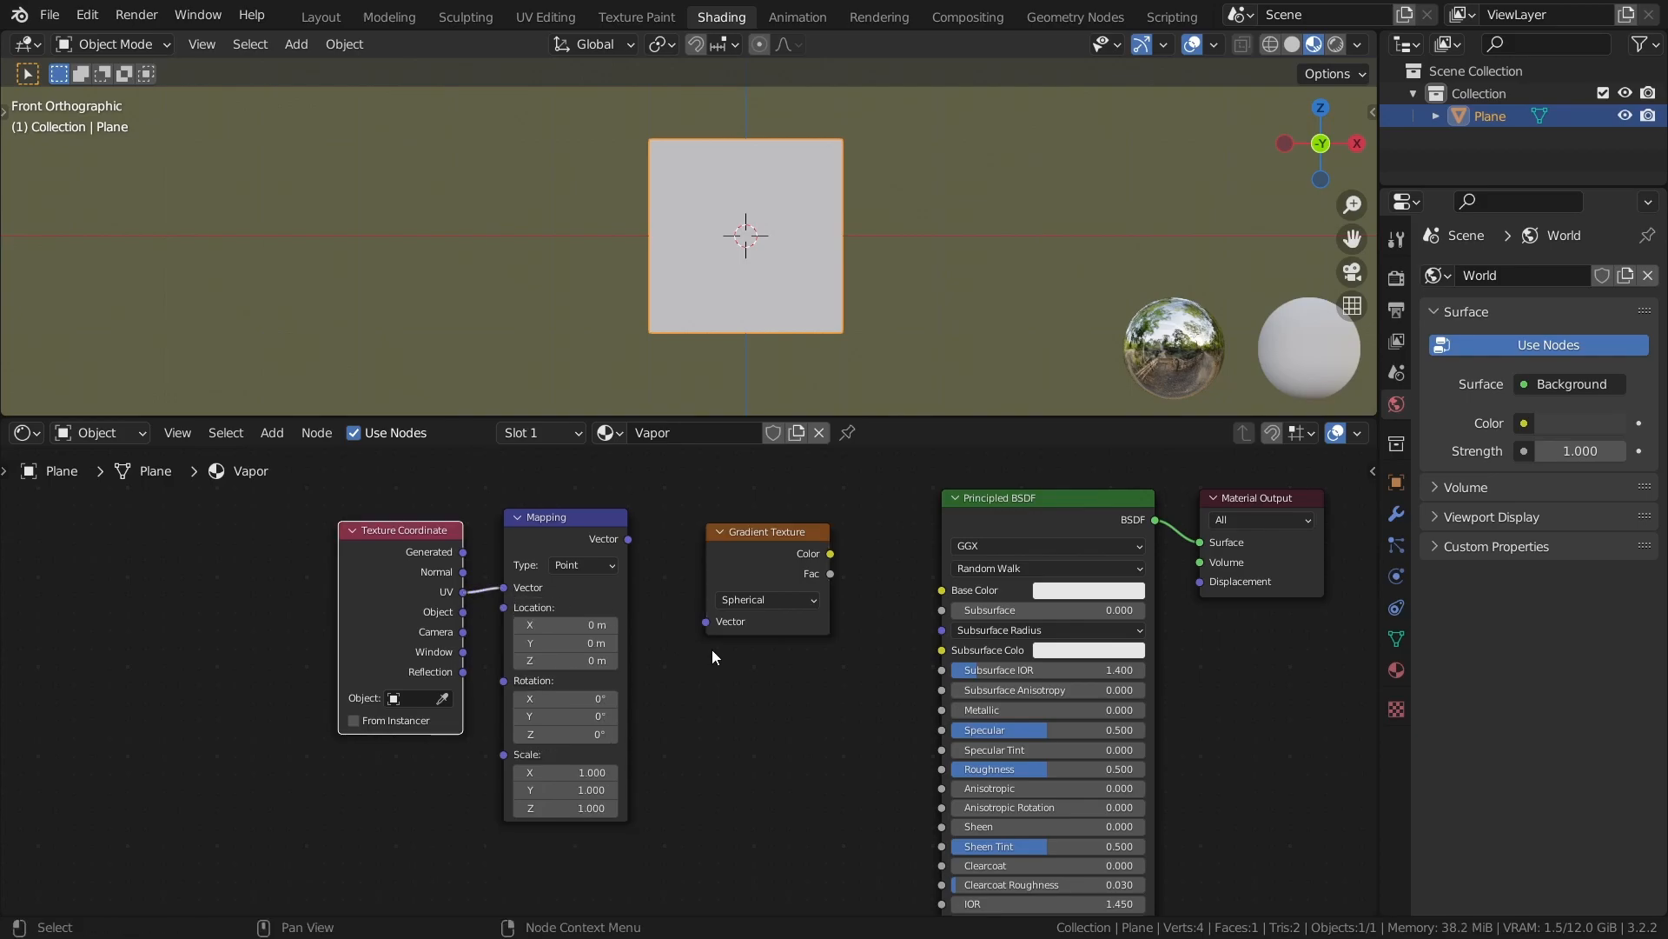
pyautogui.moveTo(629, 540); pyautogui.dragTo(705, 622)
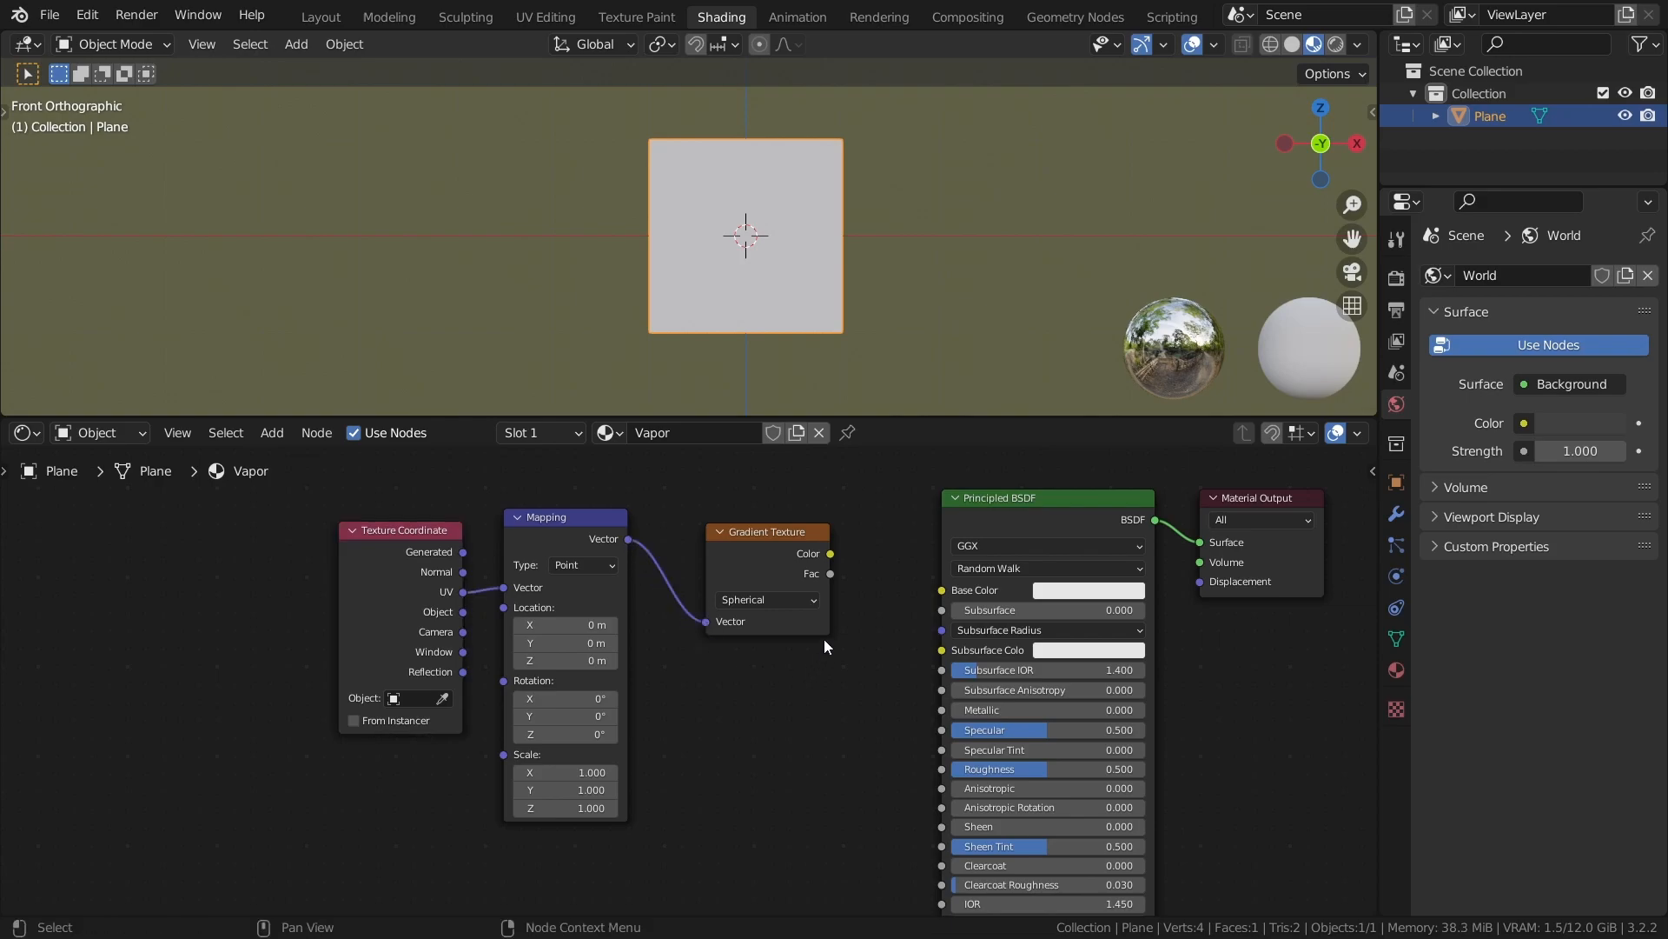
pyautogui.moveTo(828, 557); pyautogui.dragTo(940, 591)
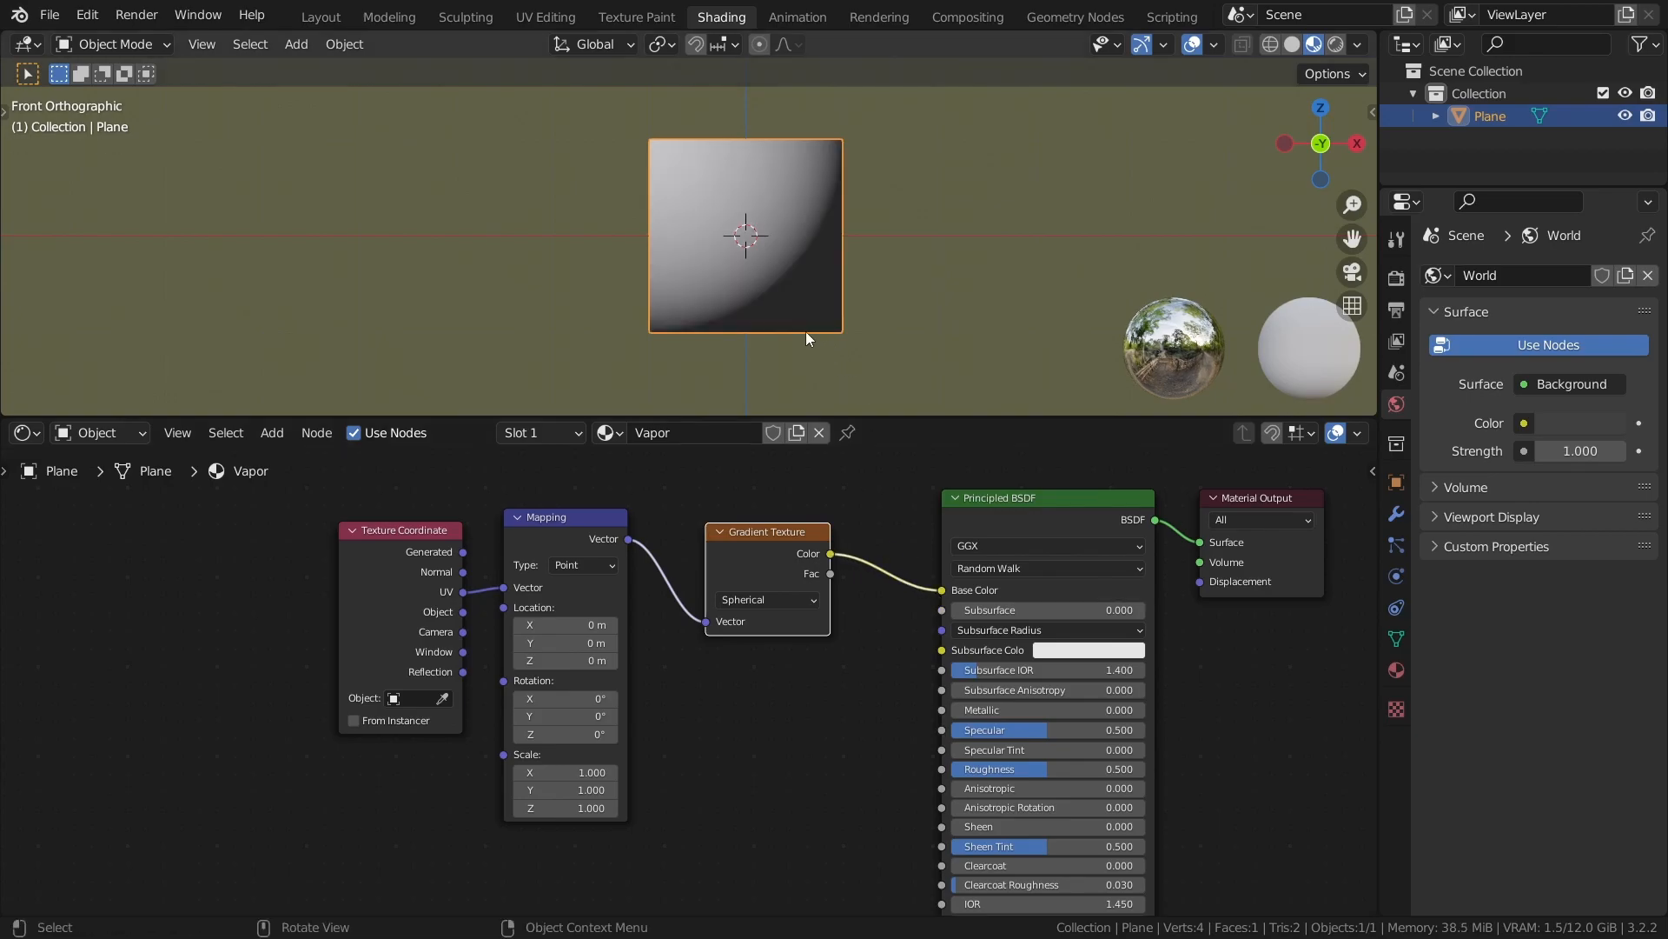
pyautogui.hotkey('ctrl', 's')
pyautogui.moveTo(784, 303); pyautogui.dragTo(729, 306, button='middle')
pyautogui.press('KP_1')
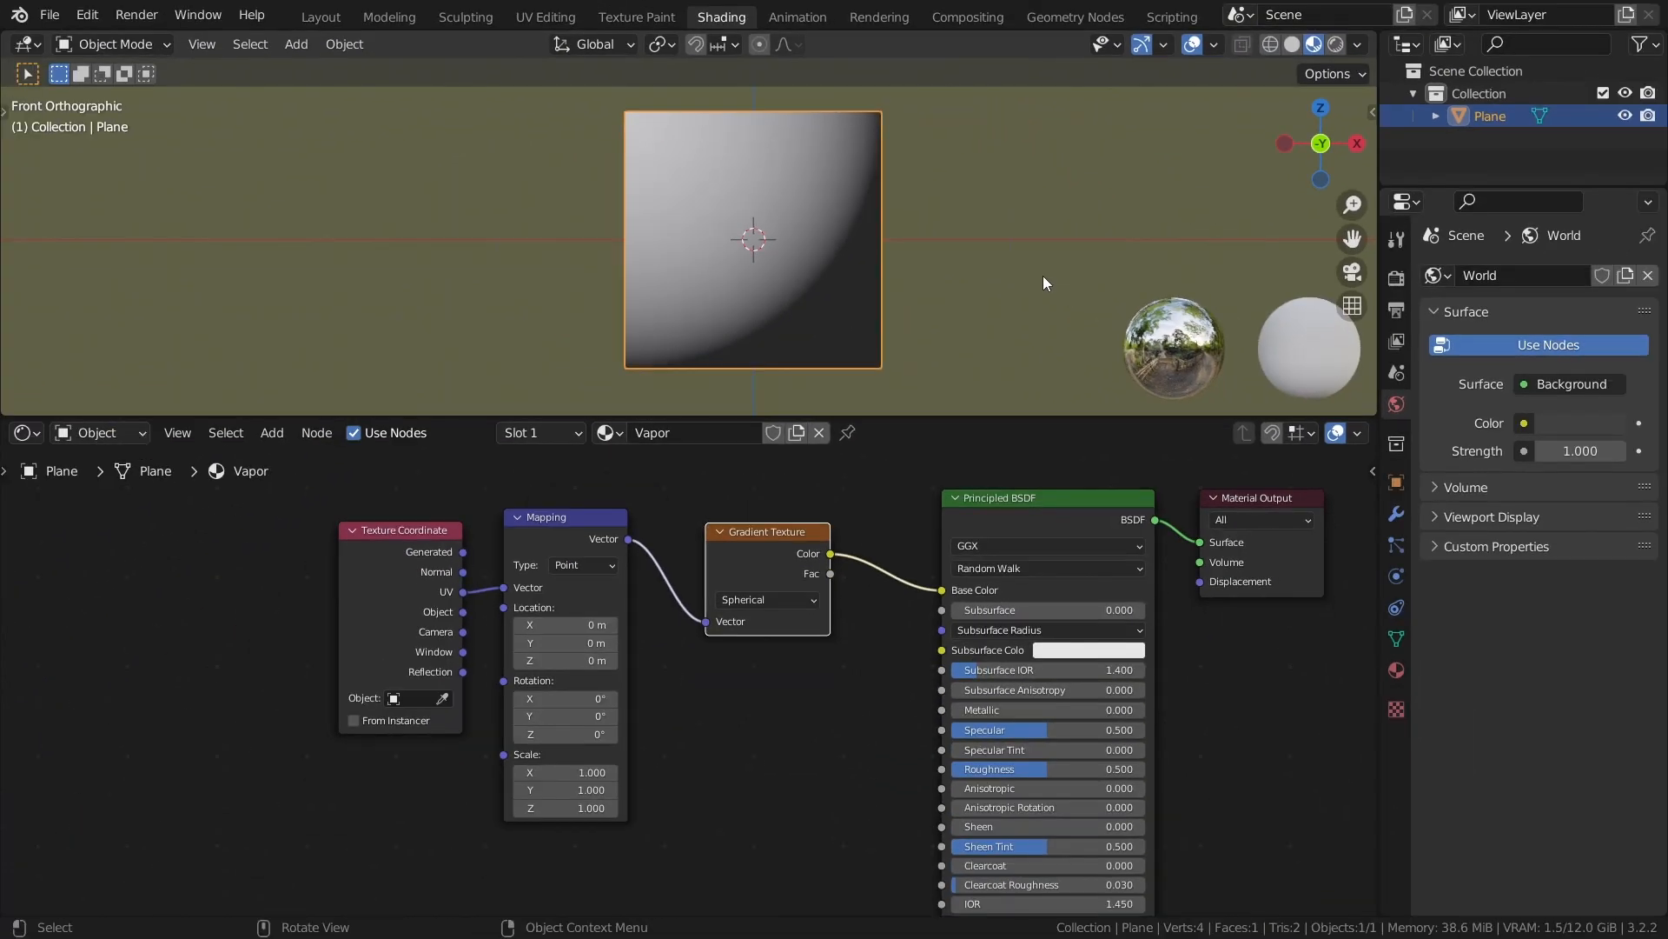
# Set the Mapping node's location to X -0.8 m and Y -0.5 m, and save the file.
pyautogui.moveTo(532, 620); pyautogui.dragTo(839, 620, button='middle')
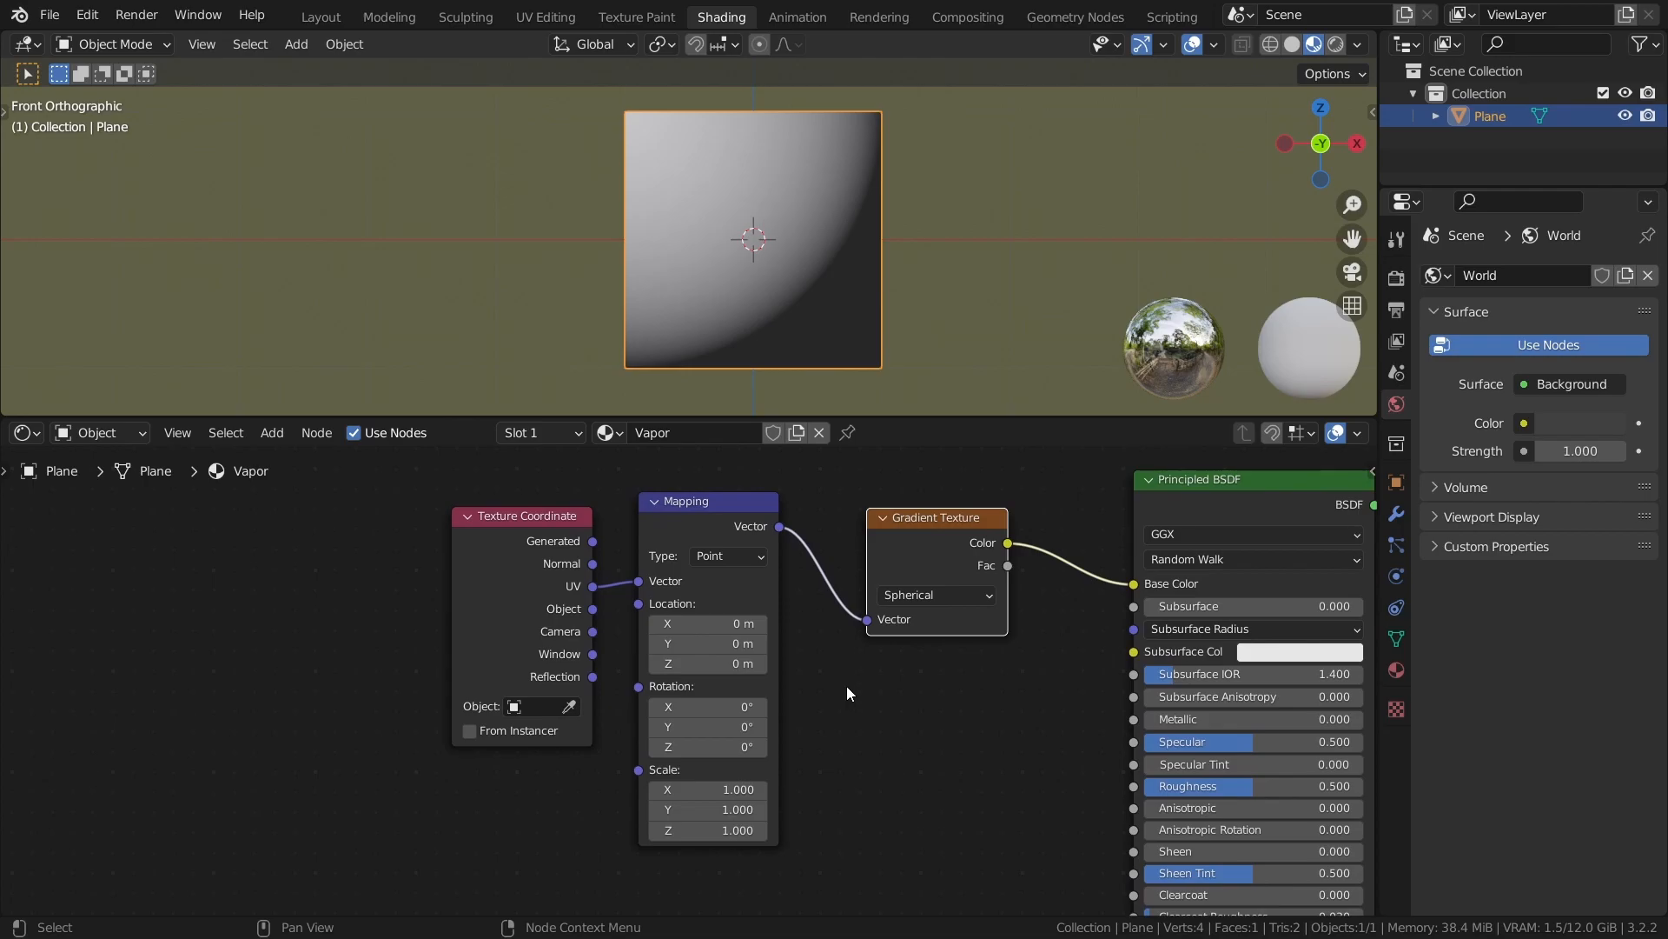
pyautogui.click(708, 622)
pyautogui.write('-0.8')
pyautogui.press('Return')
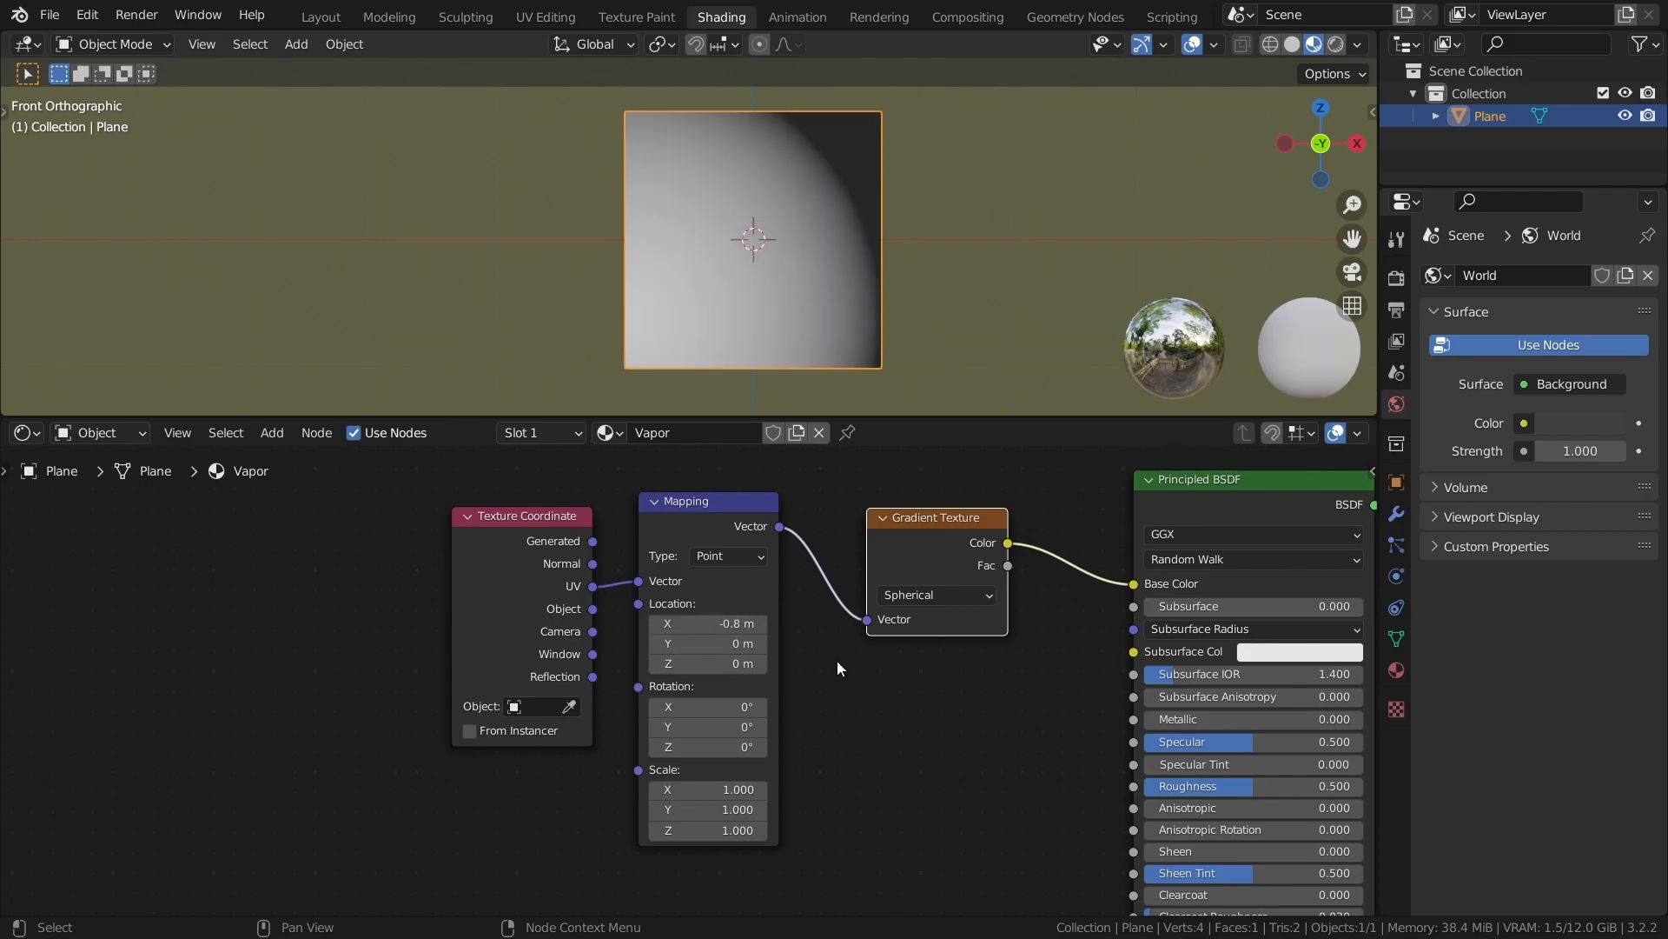
pyautogui.click(714, 644)
pyautogui.write('-0.5')
pyautogui.press('Return')
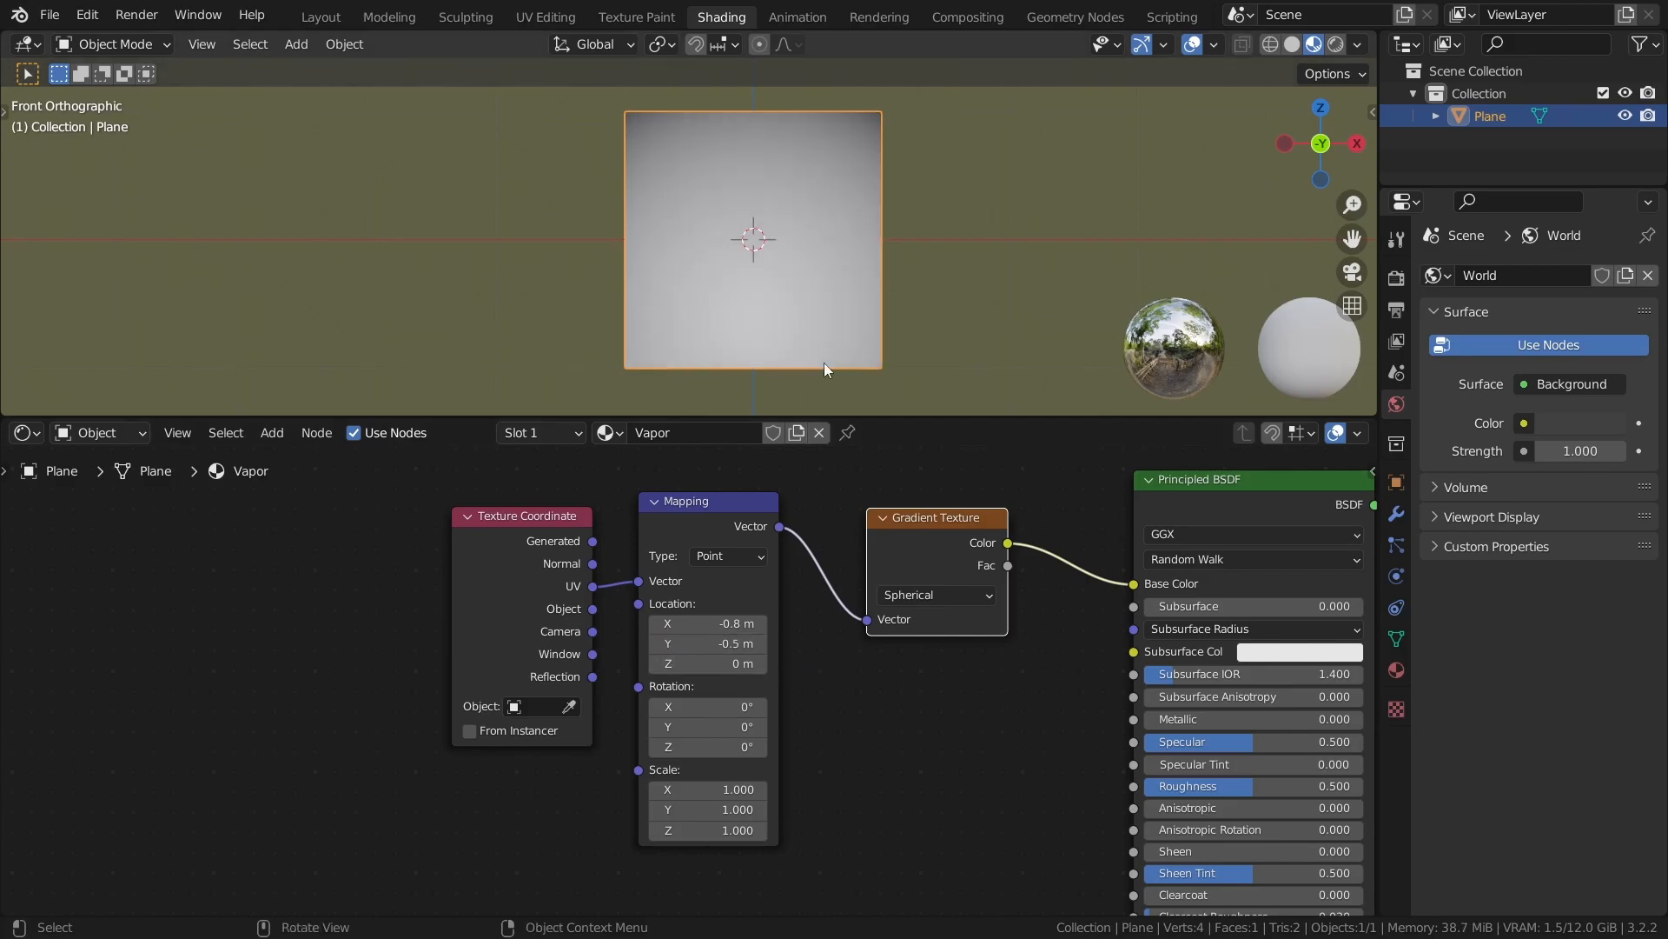
pyautogui.hotkey('ctrl', 's')
# Move the Texture Coordinate and Mapping nodes aside and insert a Vector Math node set to Multiply before the Gradient Texture.
pyautogui.moveTo(326, 523); pyautogui.dragTo(763, 725)
pyautogui.moveTo(739, 606); pyautogui.dragTo(444, 606)
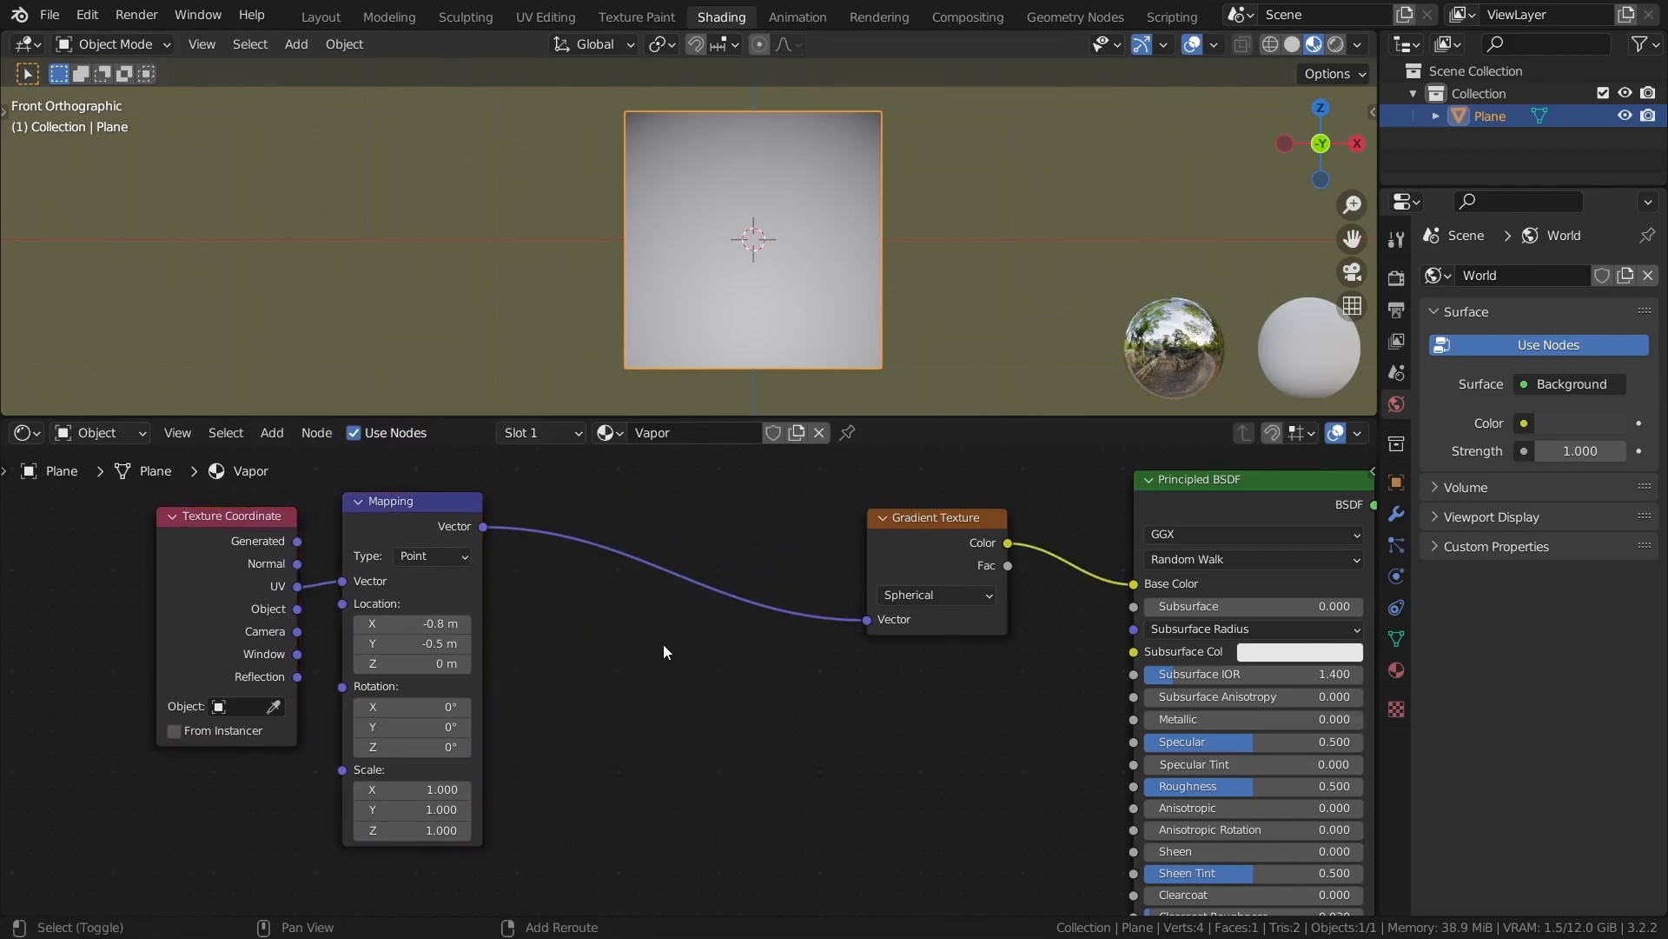
pyautogui.hotkey('shift', 'a')
pyautogui.moveTo(581, 713)
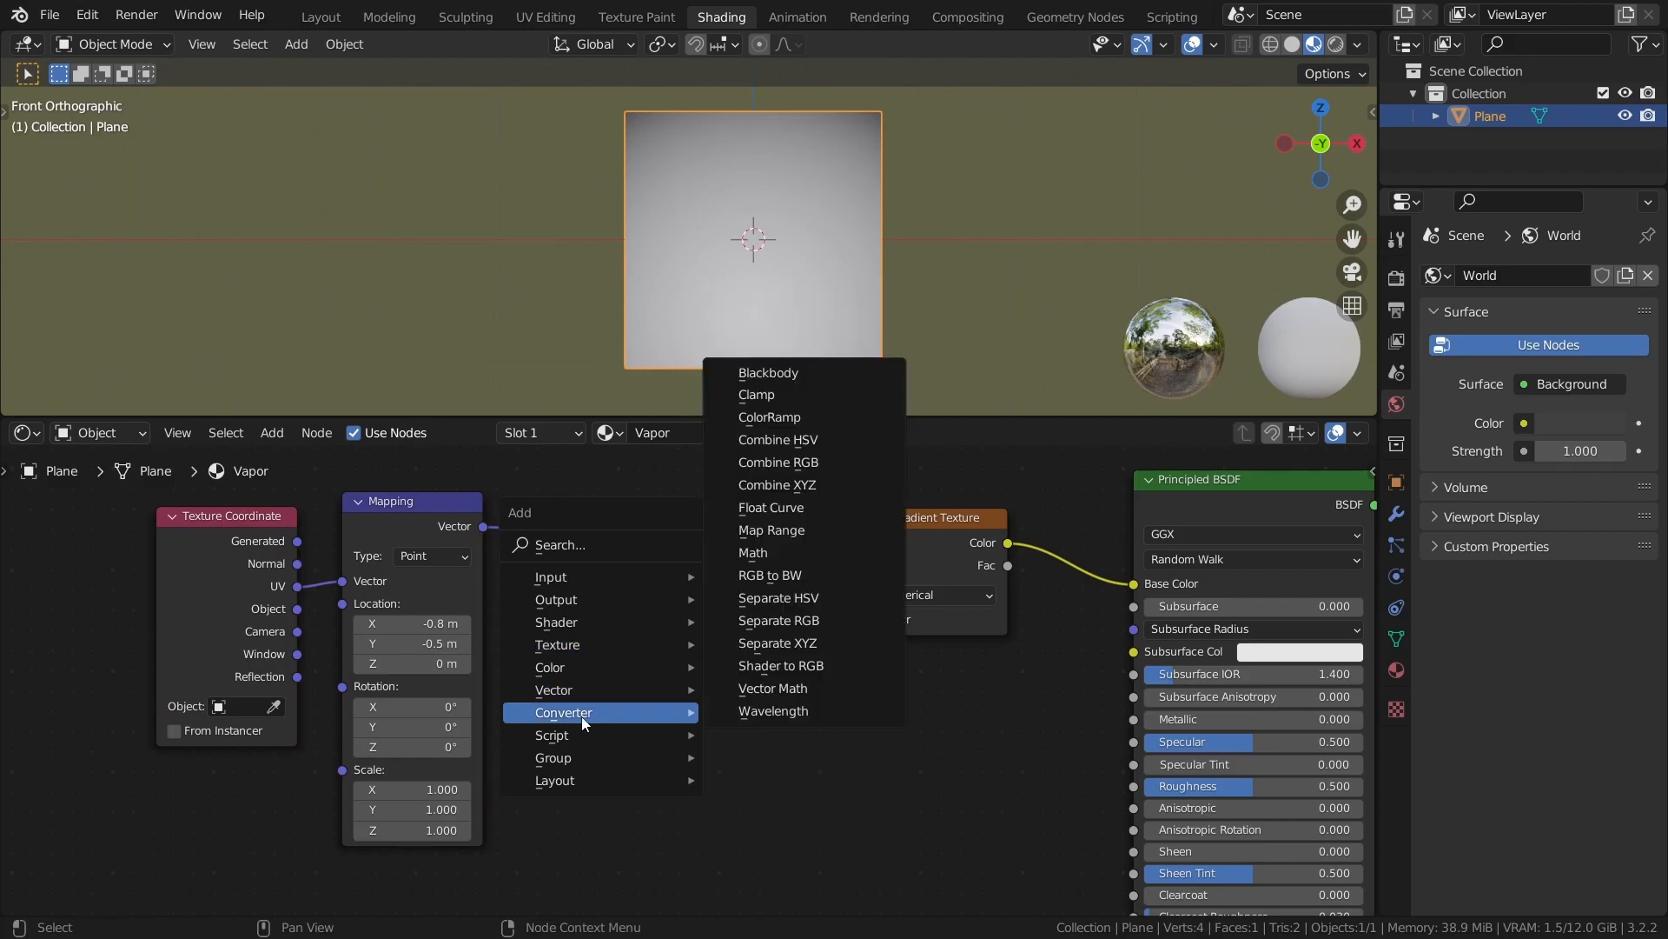
pyautogui.click(796, 693)
pyautogui.click(563, 516)
pyautogui.click(654, 587)
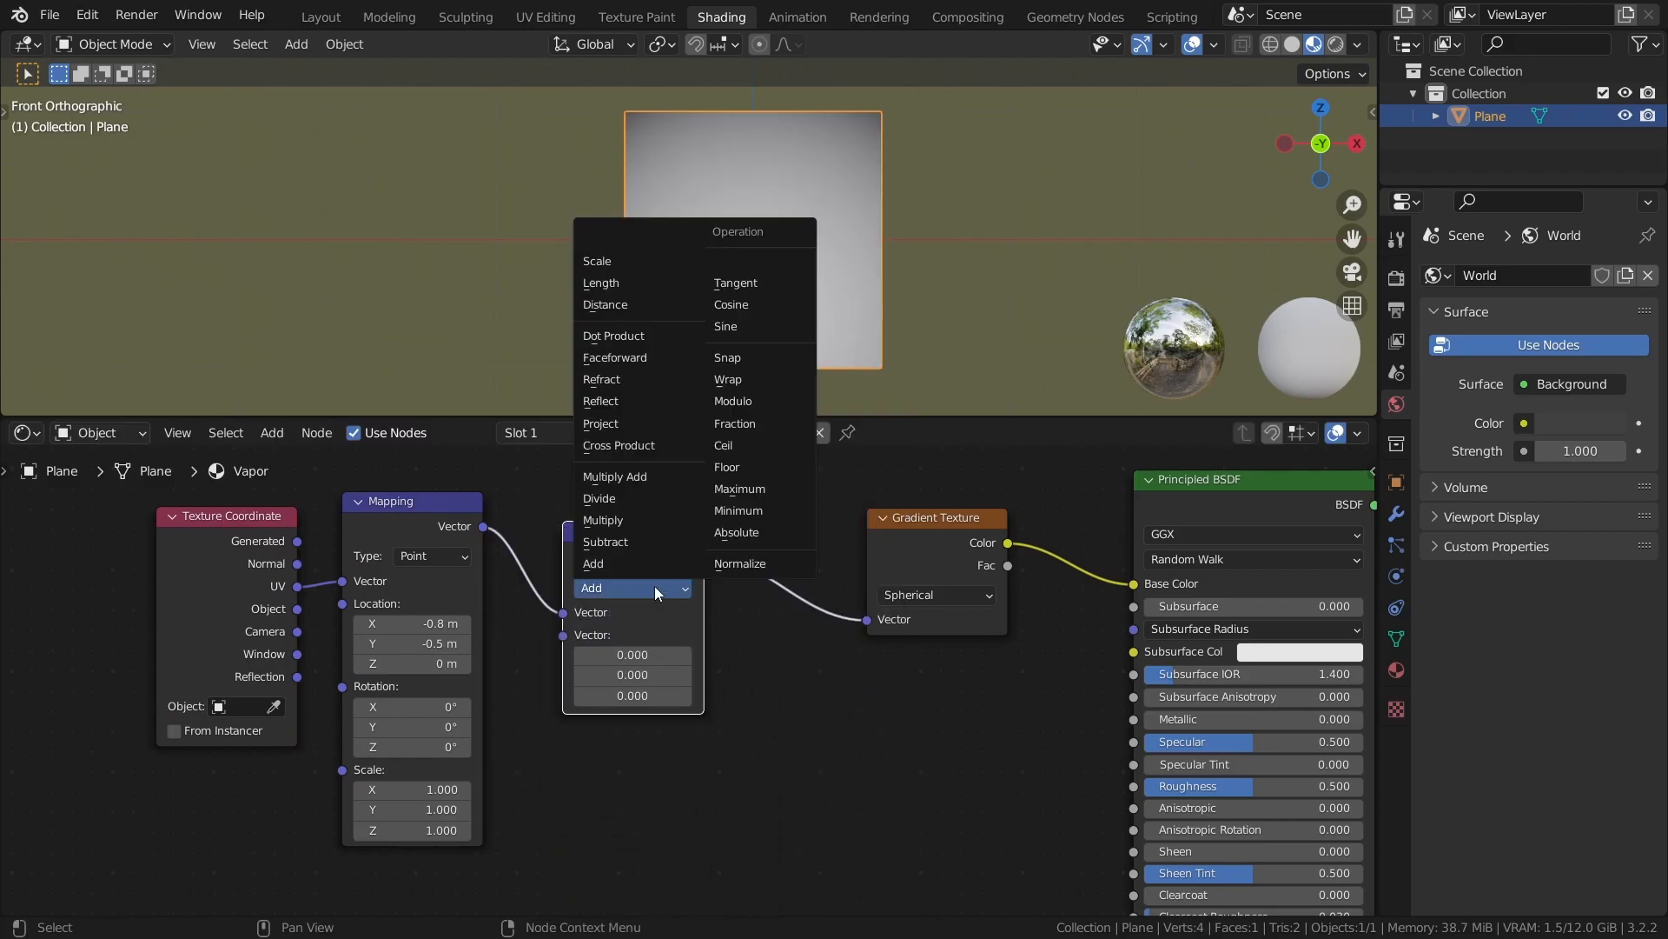
pyautogui.click(633, 525)
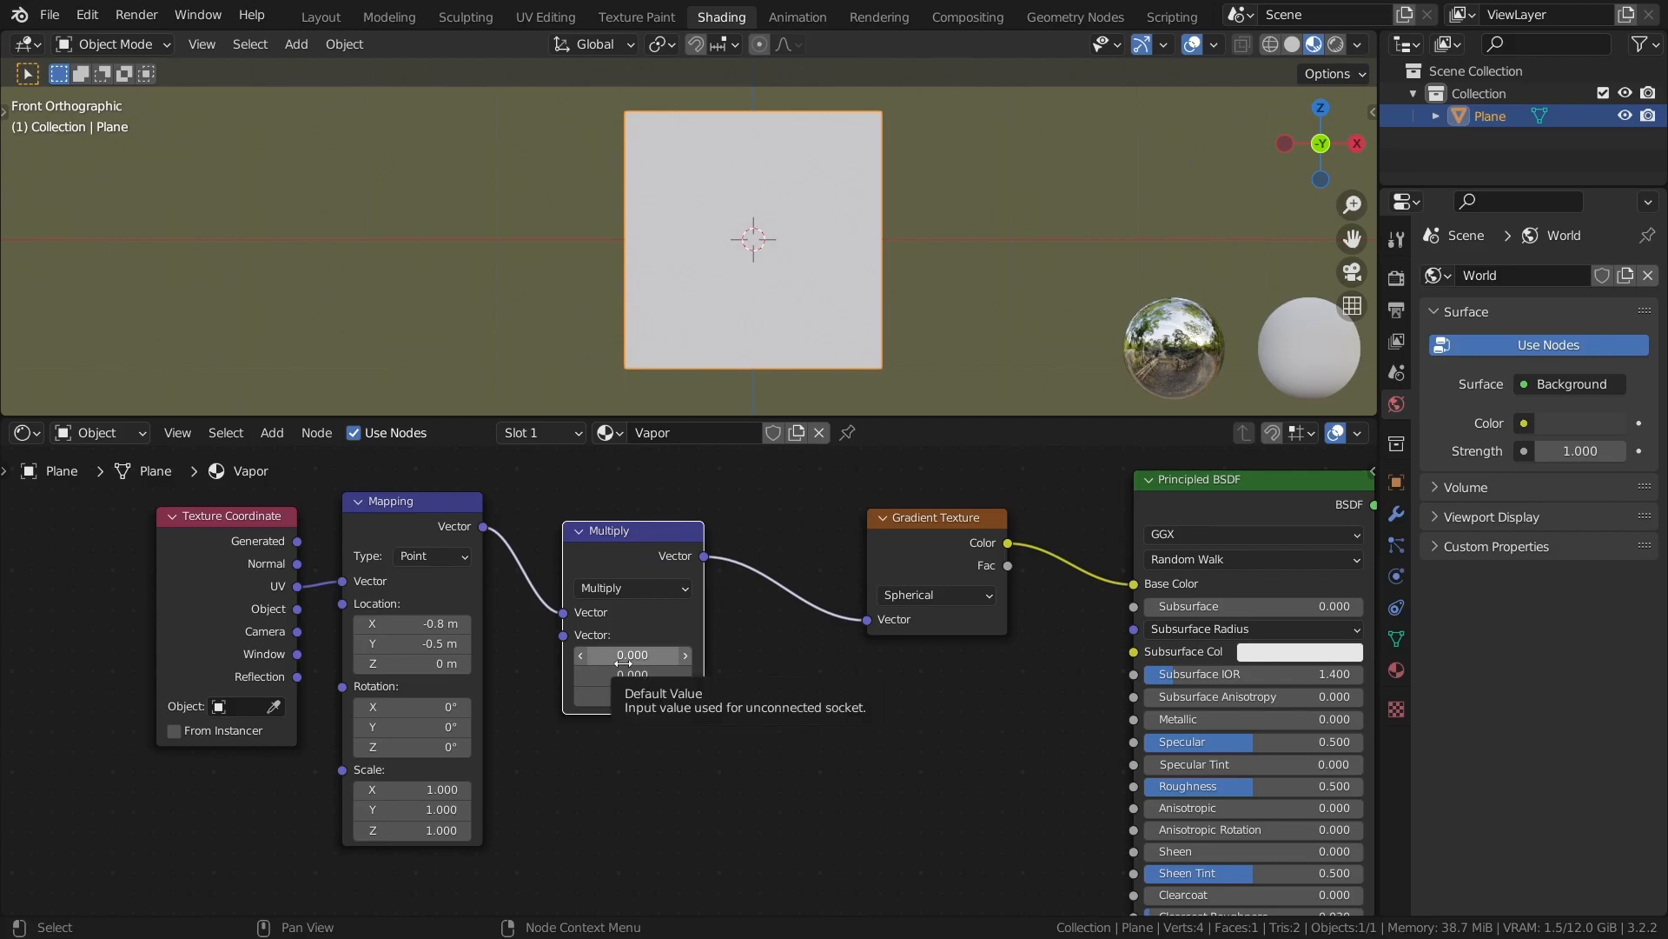
# Set the first component of the Multiply node's vector to 1.4.
pyautogui.moveTo(622, 664)
pyautogui.mouseDown()
pyautogui.moveTo(695, 663)
pyautogui.moveTo(625, 676)
pyautogui.mouseUp()
pyautogui.hotkey('ctrl', 'z')
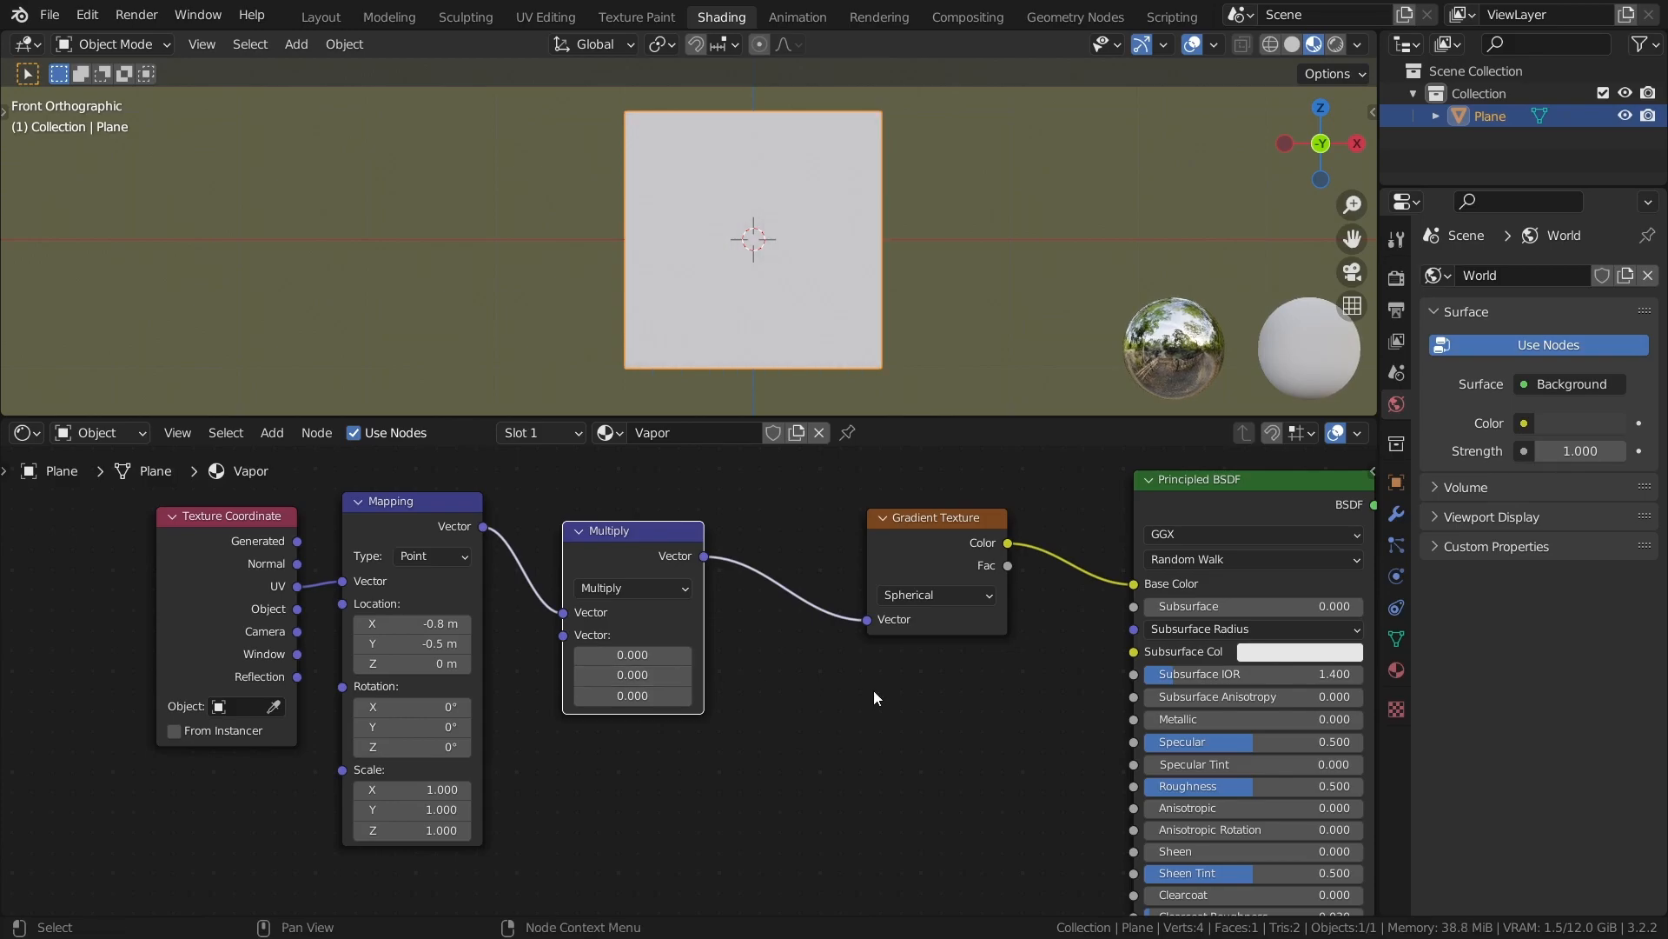
pyautogui.click(669, 655)
pyautogui.write('1.4')
pyautogui.press('Return')
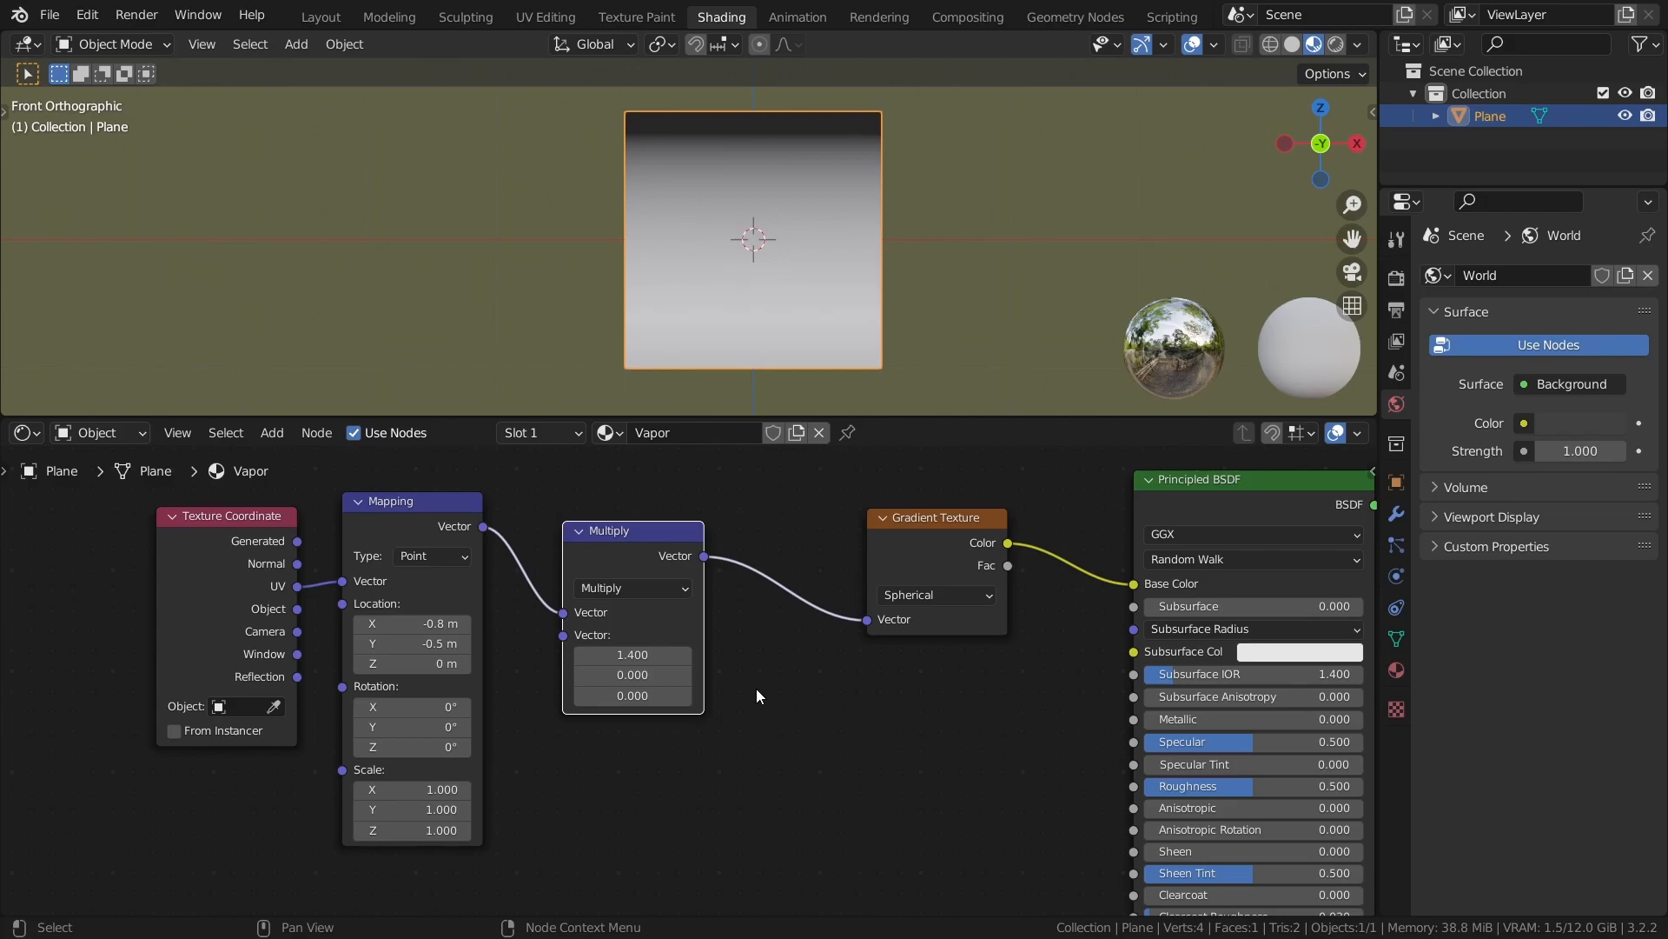
# Set the second component of the Multiply node's vector to 2.
pyautogui.click(638, 677)
pyautogui.write('2')
pyautogui.press('Return')
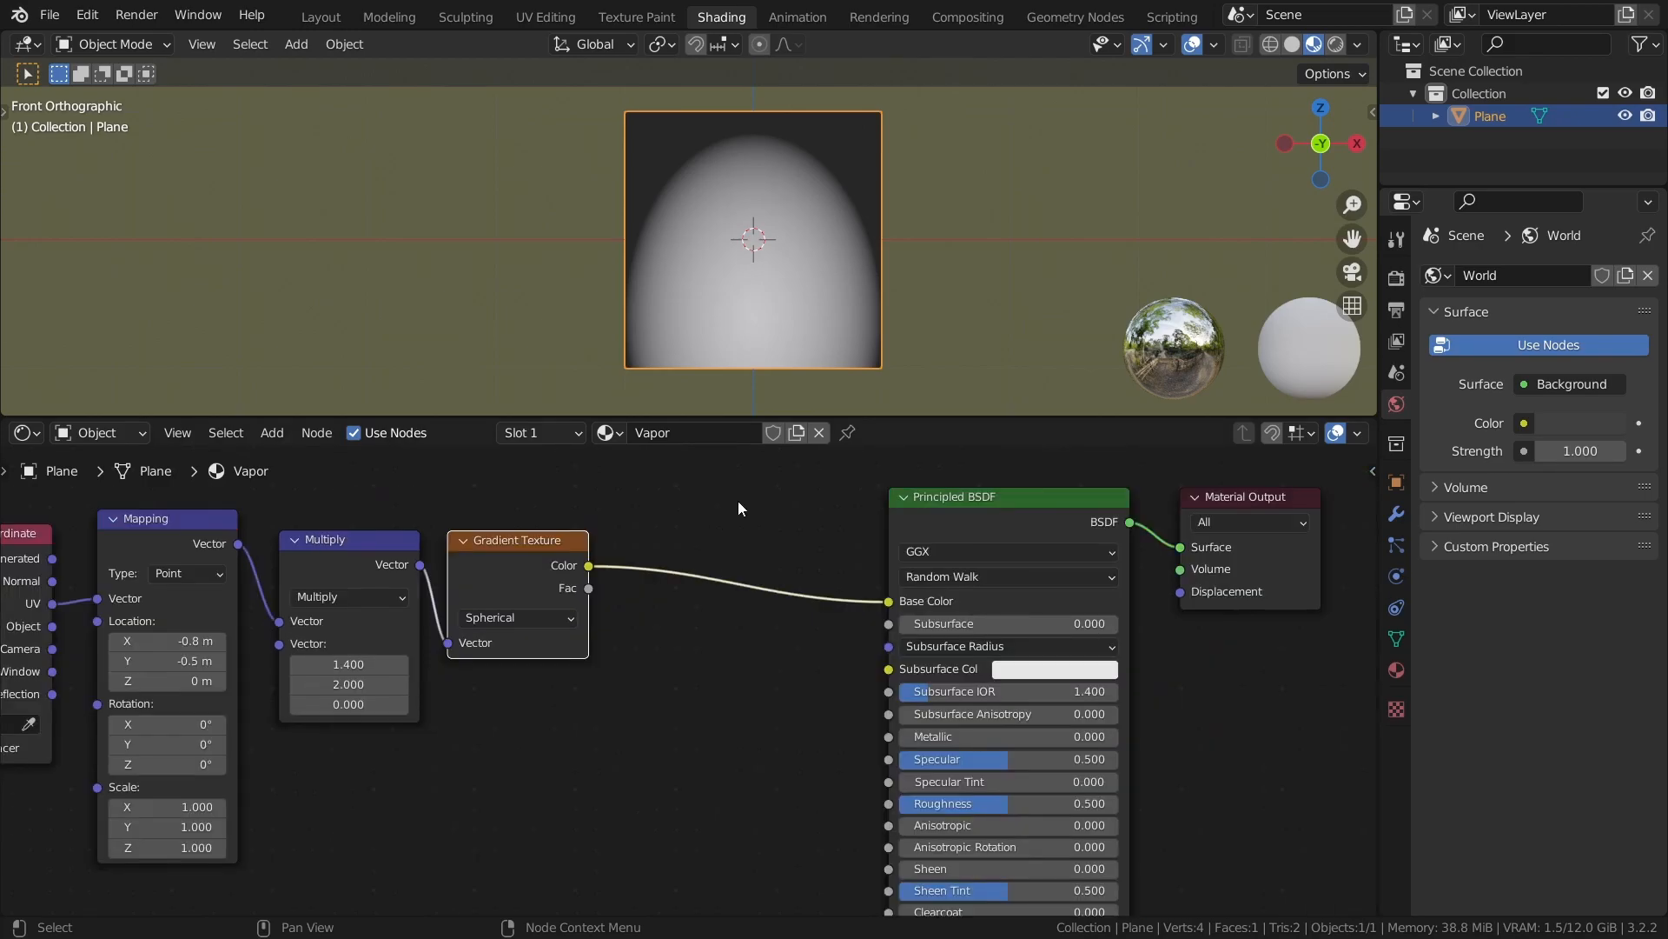
# Move the Principled BSDF aside and insert a ColorRamp node between the Gradient Texture and Base Color.
pyautogui.moveTo(1121, 603); pyautogui.dragTo(1234, 603)
pyautogui.click(873, 627)
pyautogui.hotkey('shift', 'a')
pyautogui.moveTo(869, 618)
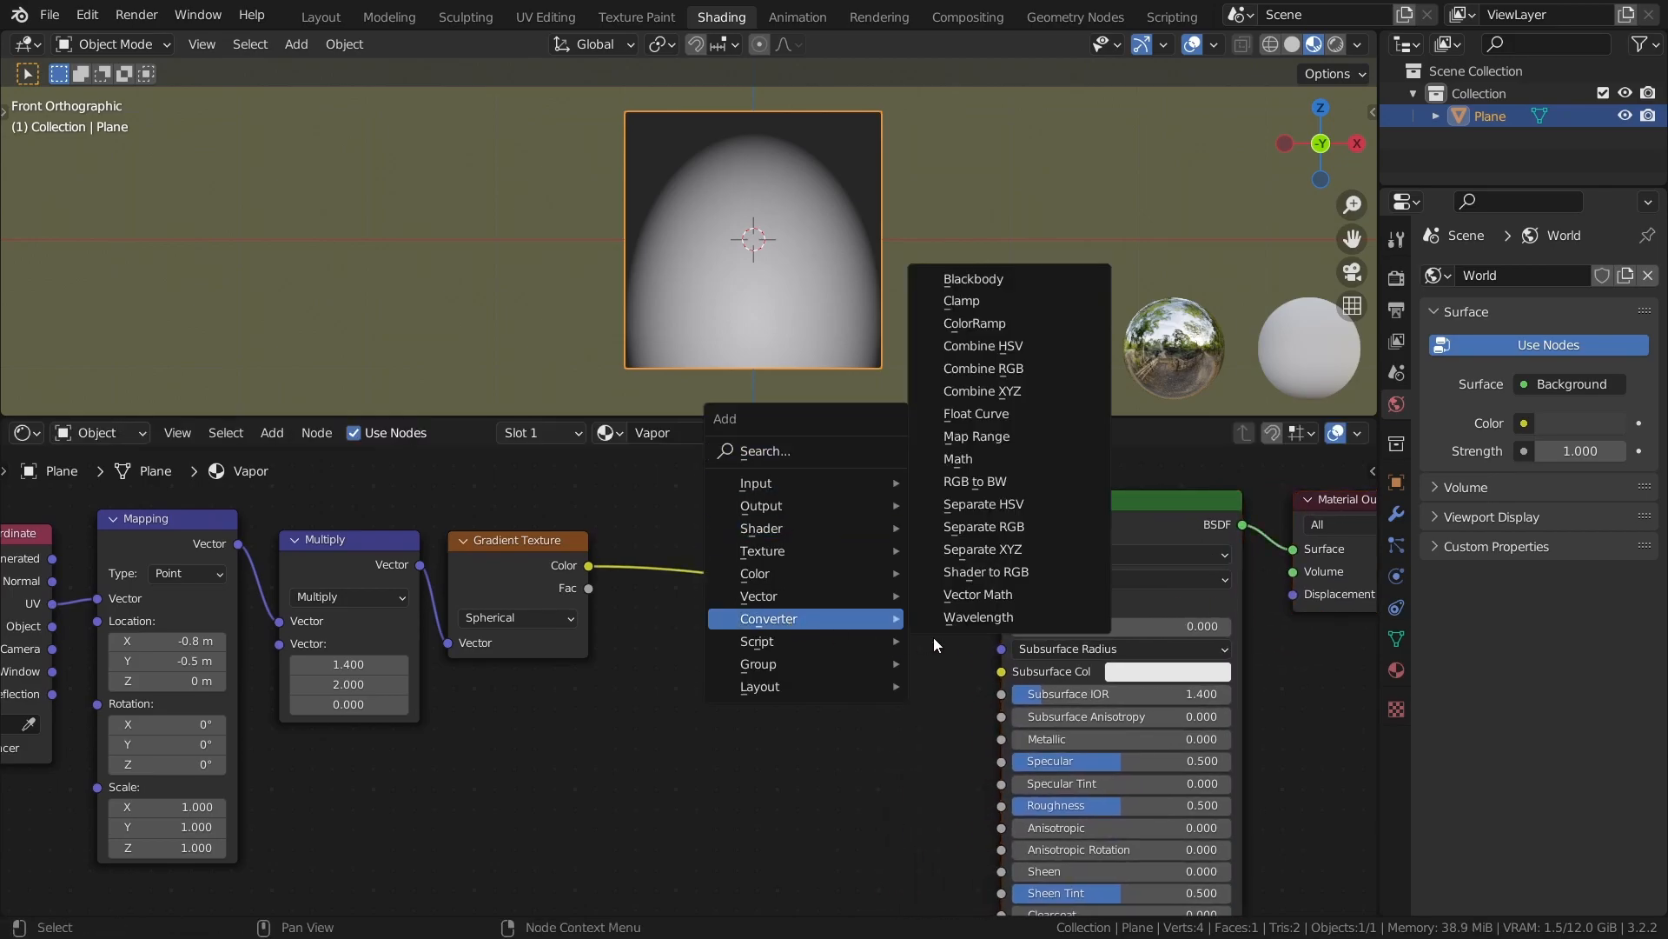
pyautogui.click(974, 324)
pyautogui.click(700, 504)
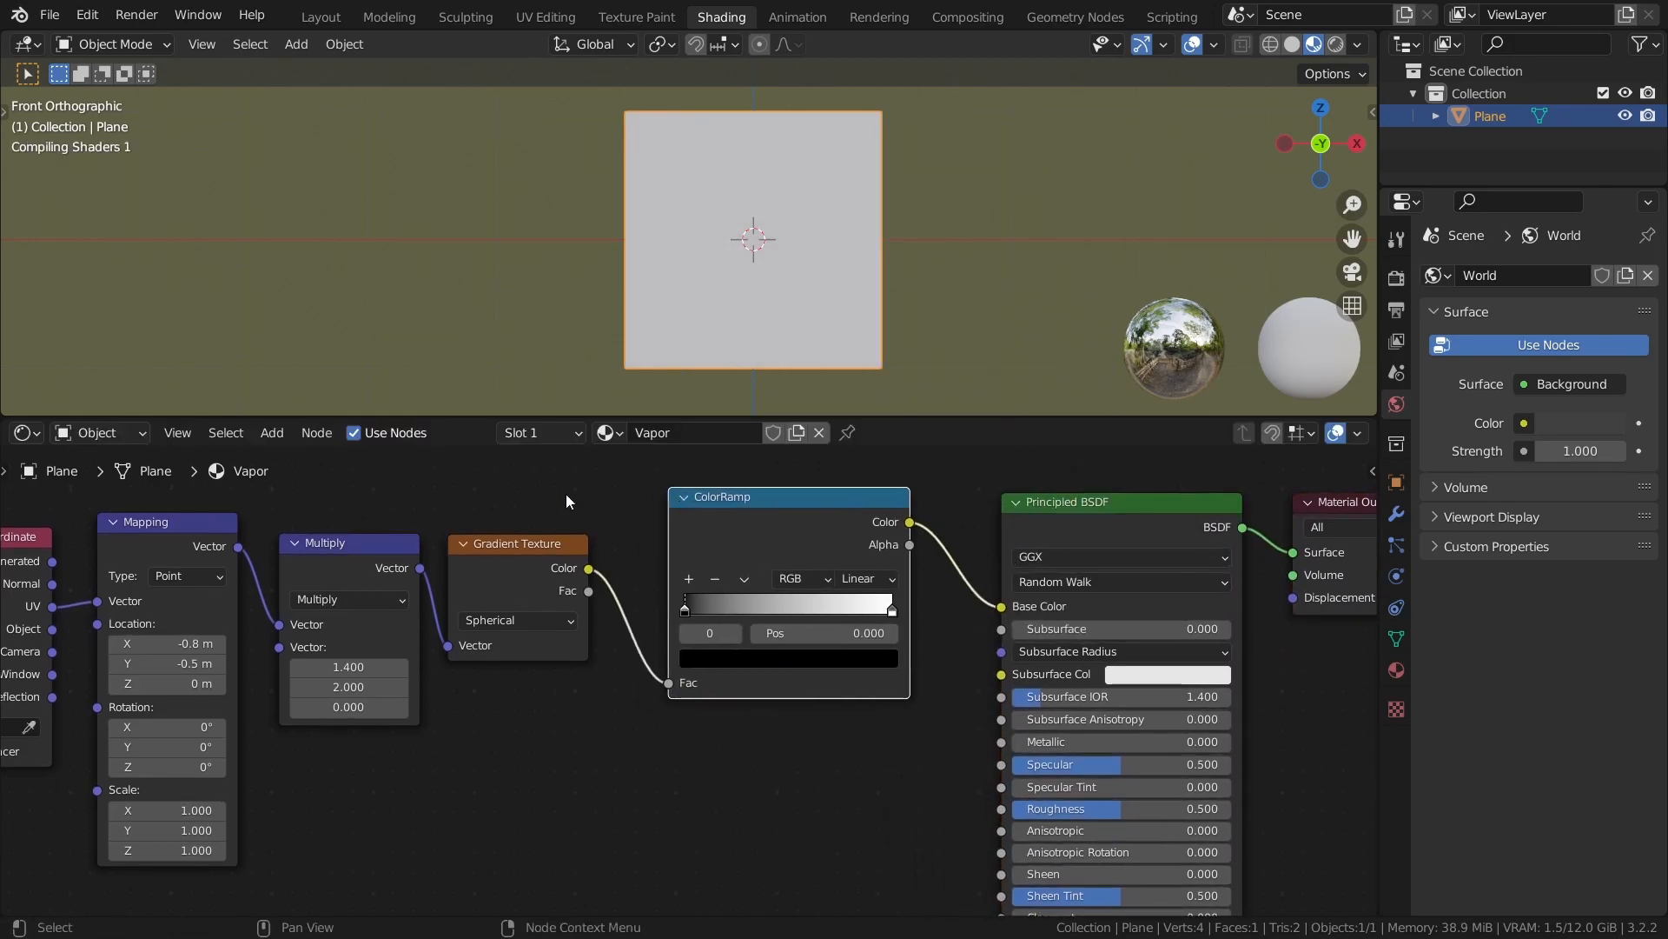
# Set the ColorRamp's interpolation to B-Spline and move its black stop to position 0.250.
pyautogui.click(860, 577)
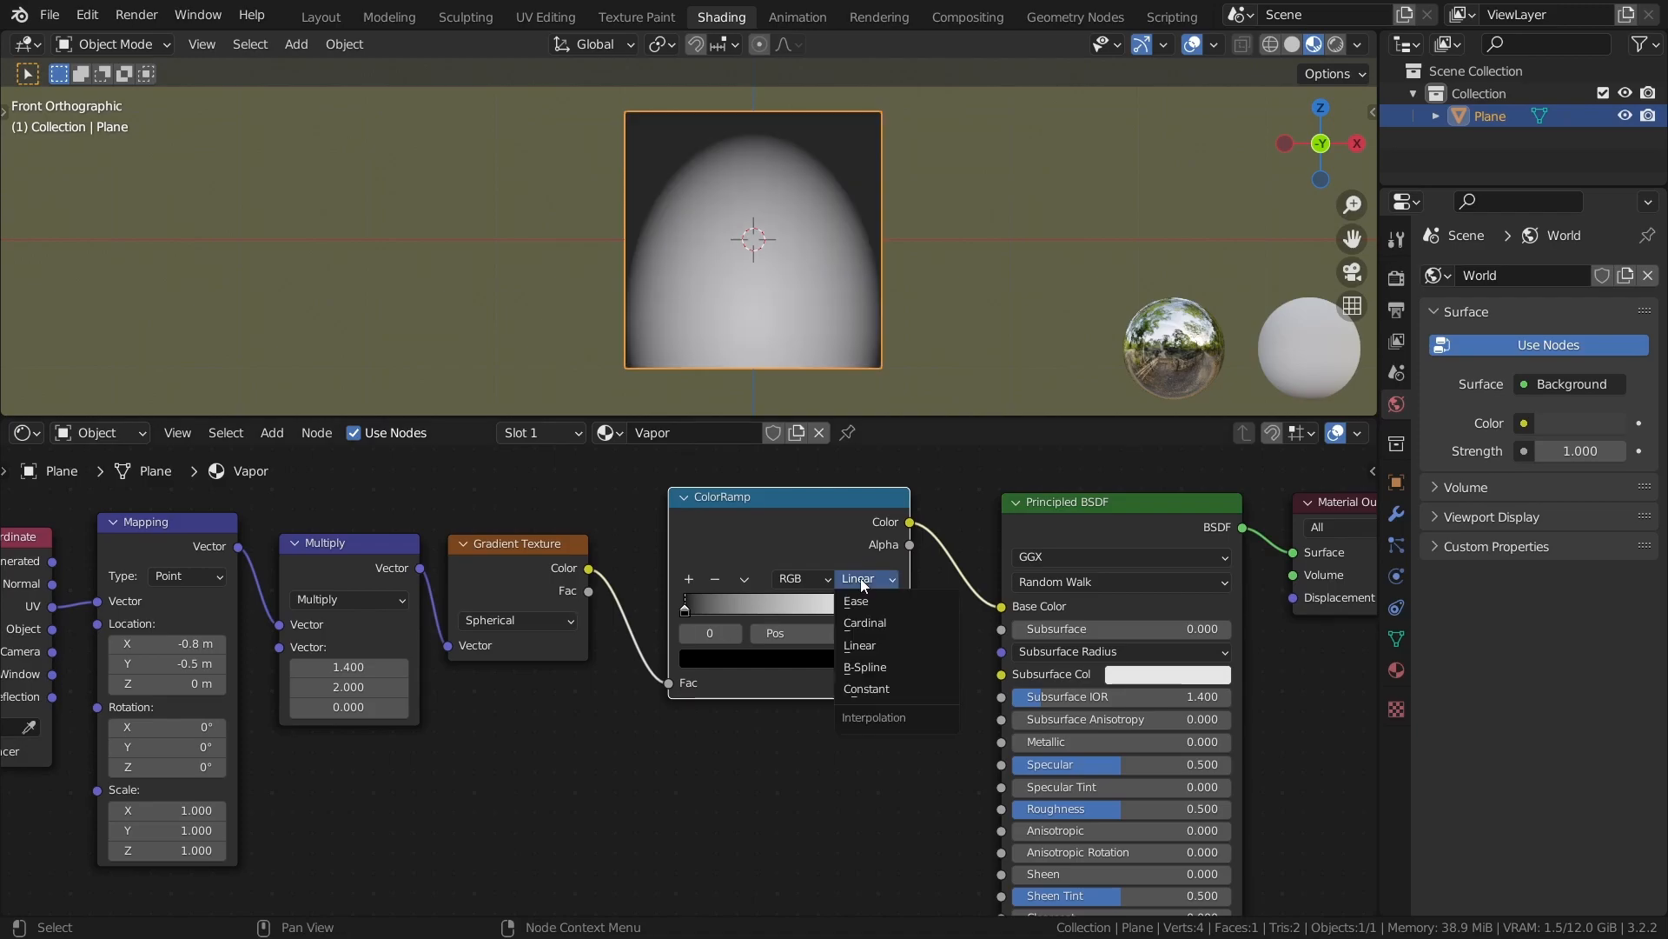
pyautogui.click(874, 668)
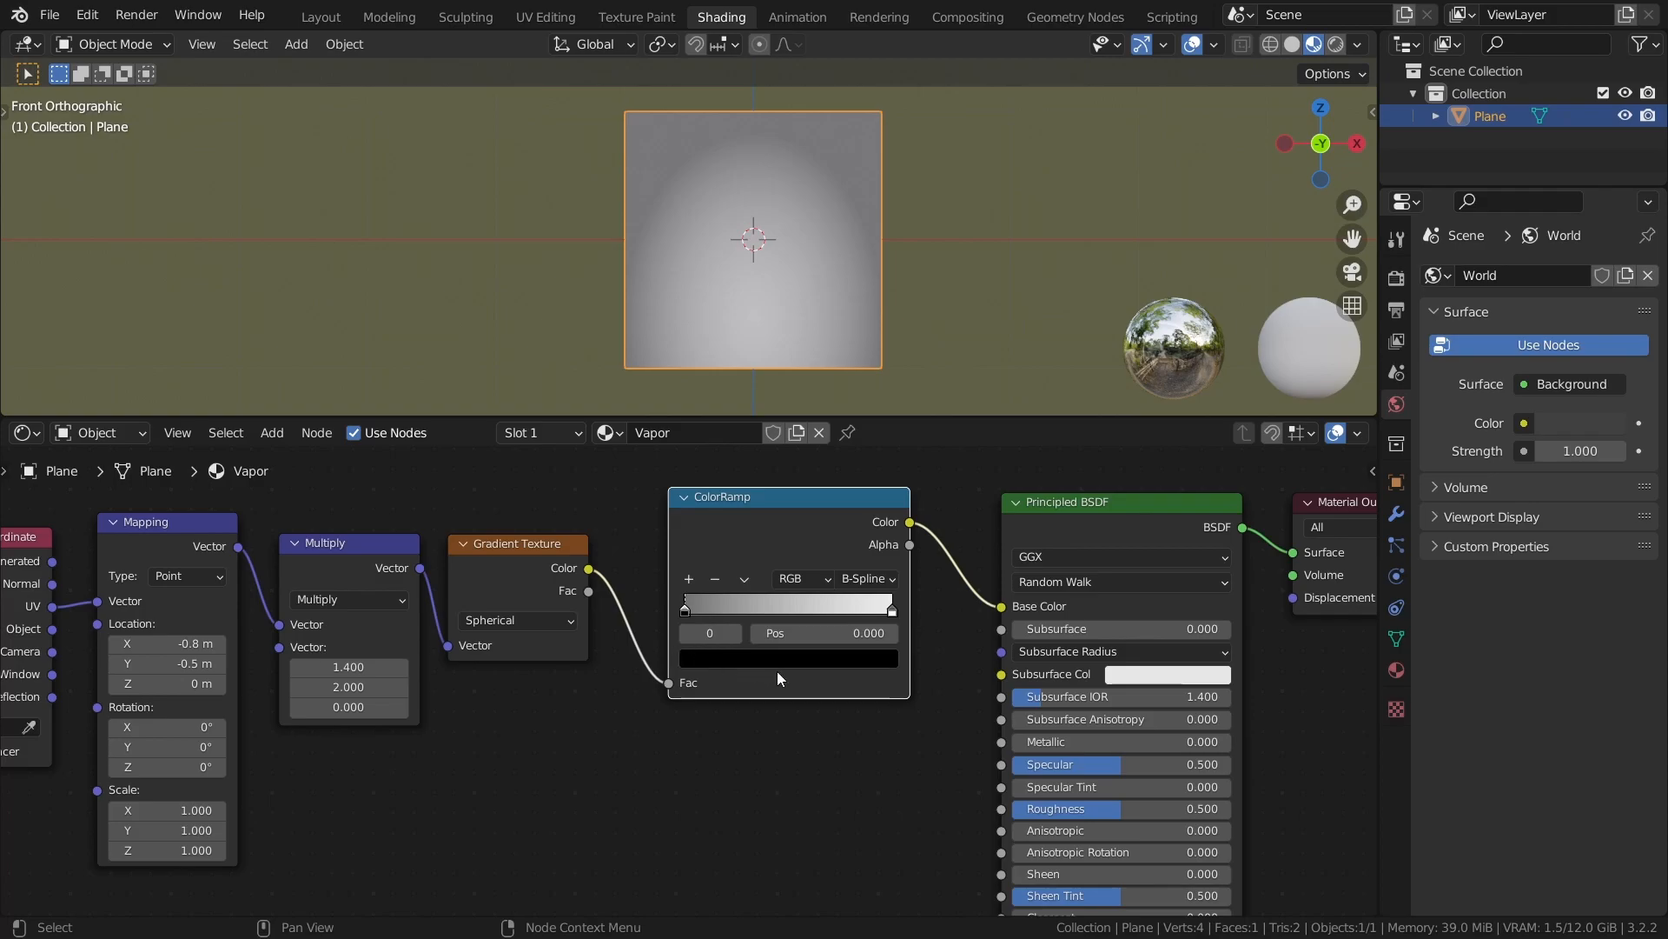
pyautogui.moveTo(690, 608); pyautogui.dragTo(747, 608)
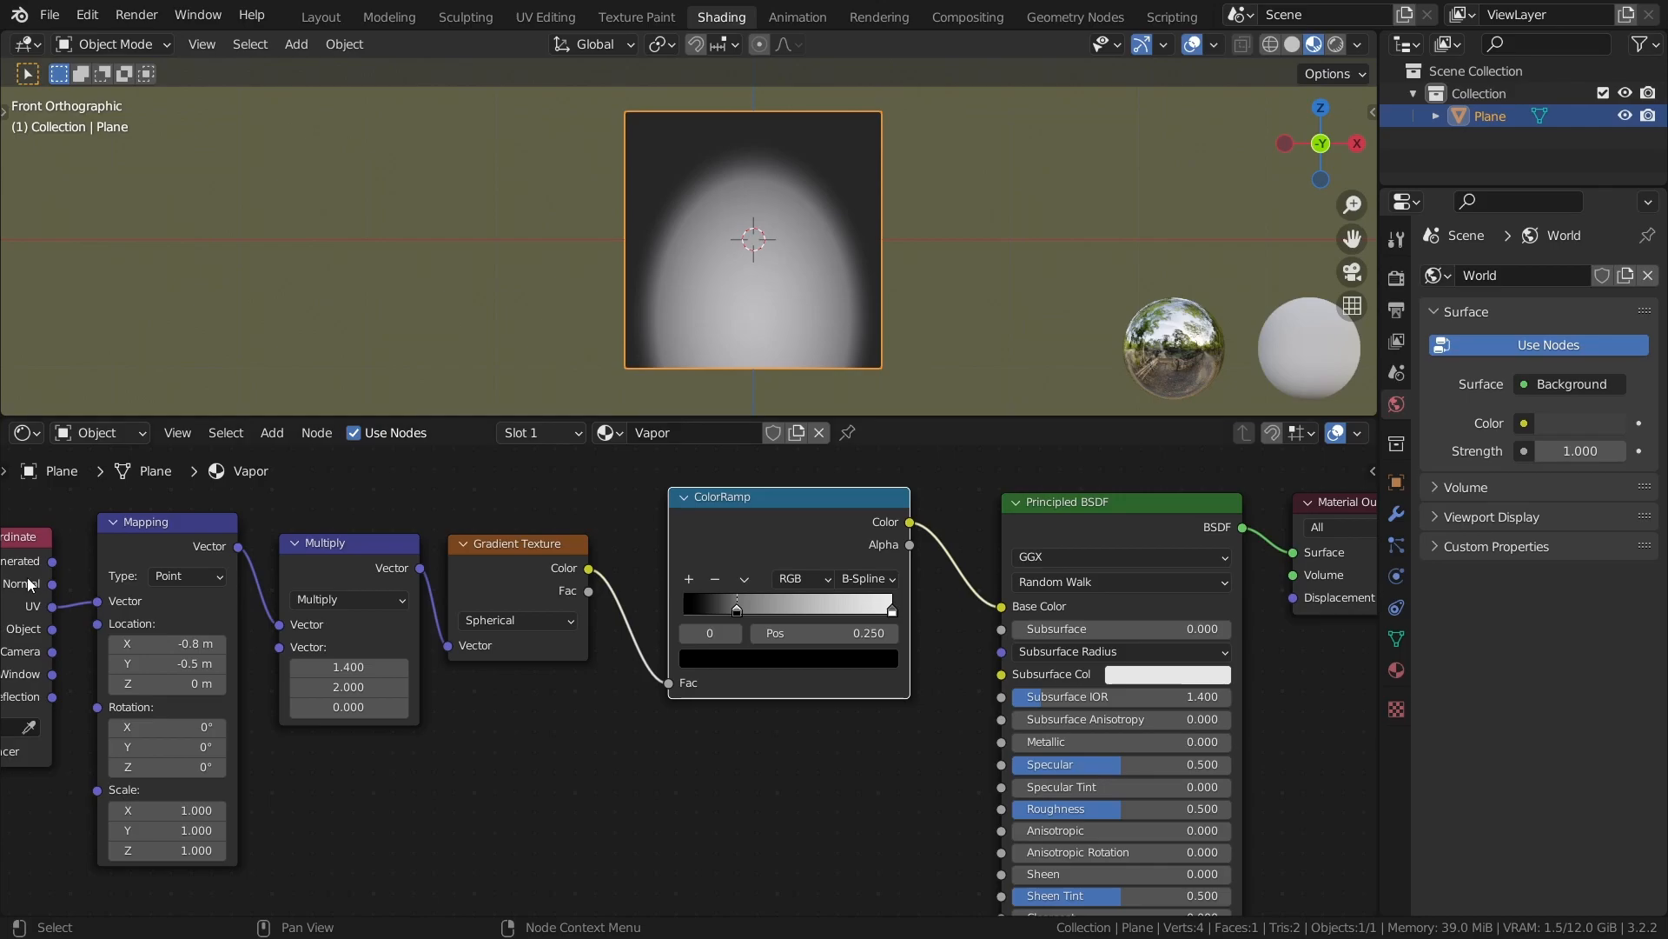
# Duplicate the Texture Coordinate node and place the copy below the Multiply node.
pyautogui.scroll(-2, 539, 711)
pyautogui.click(205, 484)
pyautogui.hotkey('shift', 'd')
pyautogui.click(479, 715)
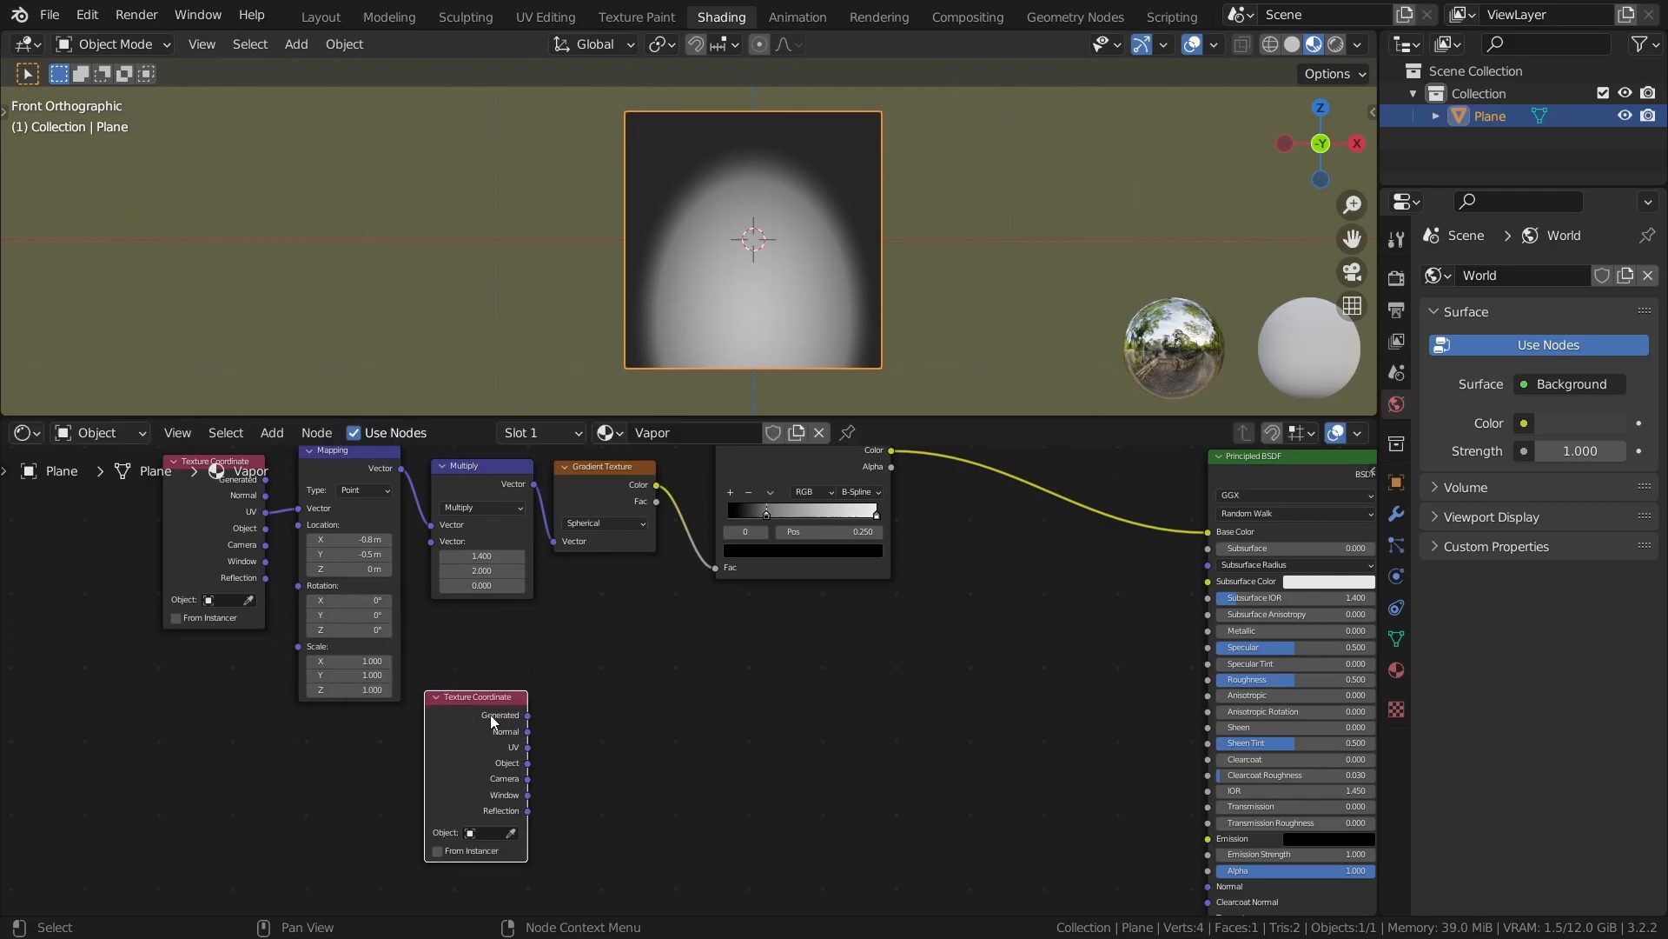
# Add a Noise Texture node and a second ColorRamp node in a row beside the duplicated Texture Coordinate node.
pyautogui.moveTo(762, 700); pyautogui.dragTo(796, 634, button='middle')
pyautogui.hotkey('shift', 'a')
pyautogui.moveTo(796, 635)
pyautogui.moveTo(749, 565)
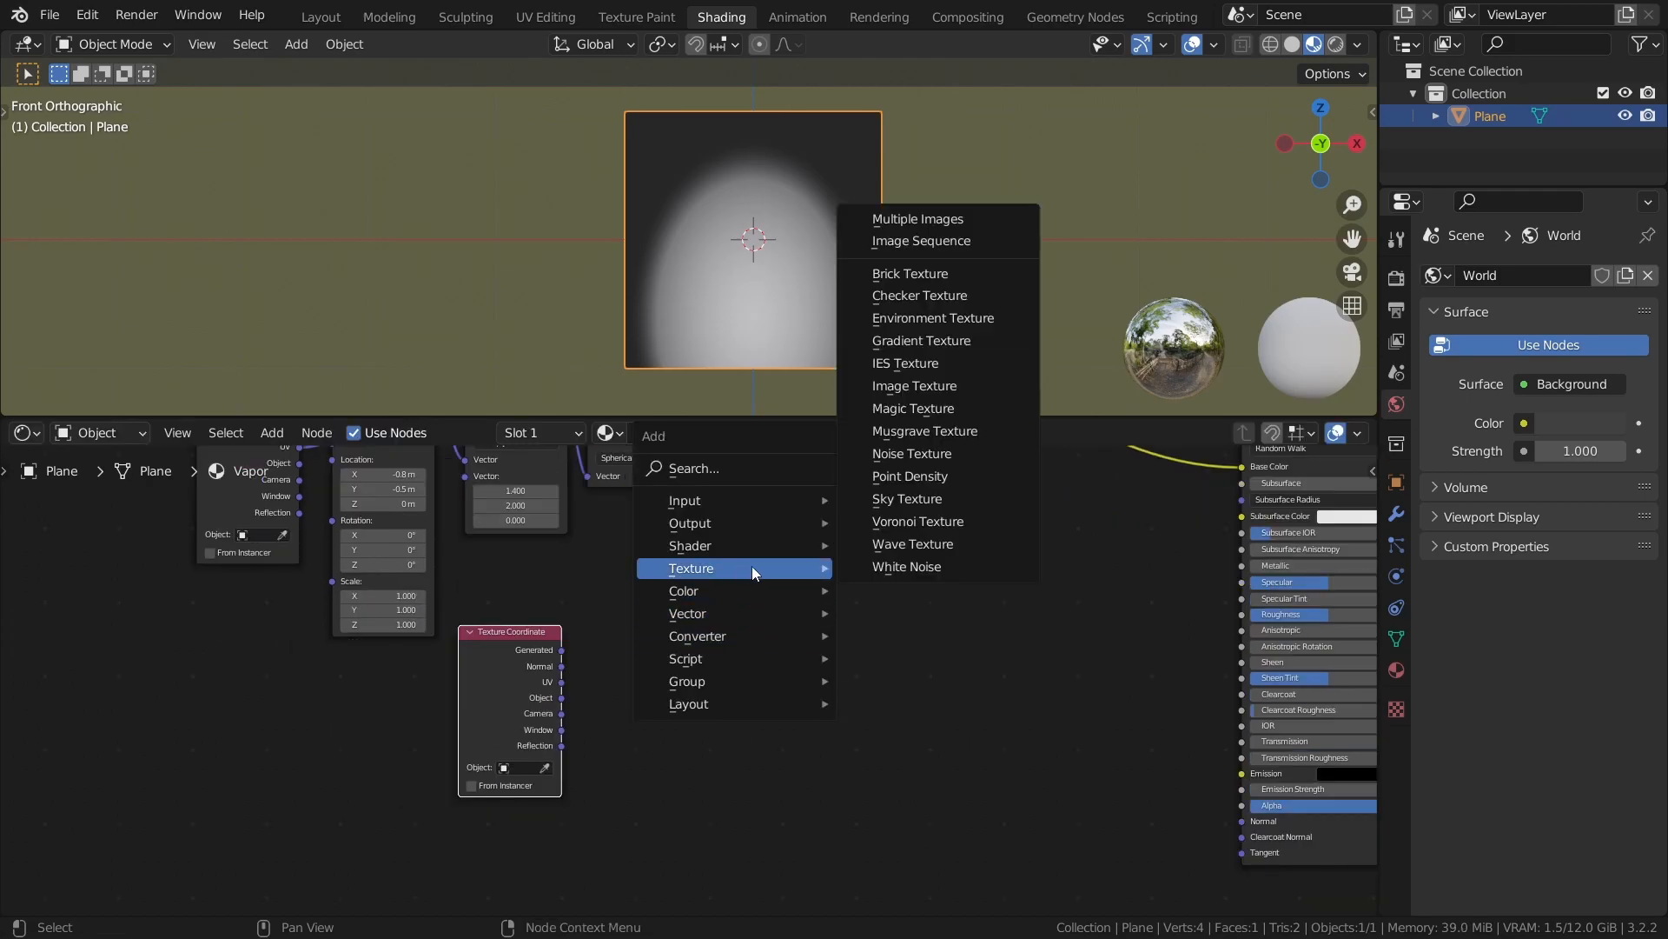
pyautogui.click(912, 452)
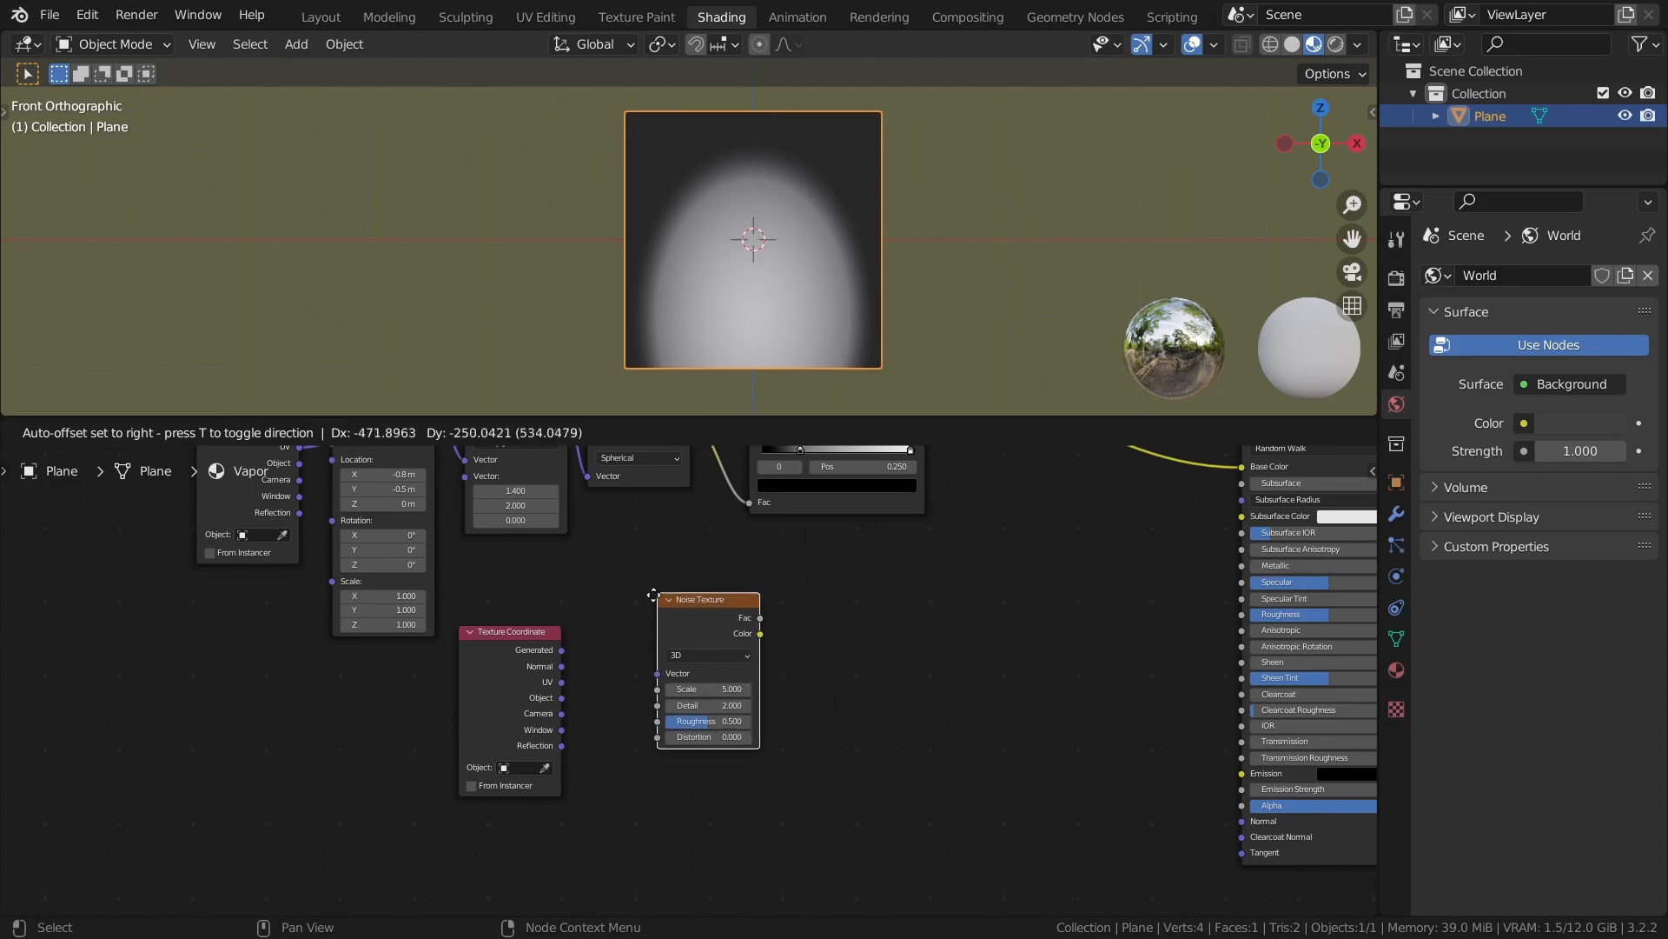
pyautogui.click(639, 628)
pyautogui.hotkey('shift', 'a')
pyautogui.moveTo(819, 692)
pyautogui.click(979, 395)
pyautogui.click(790, 625)
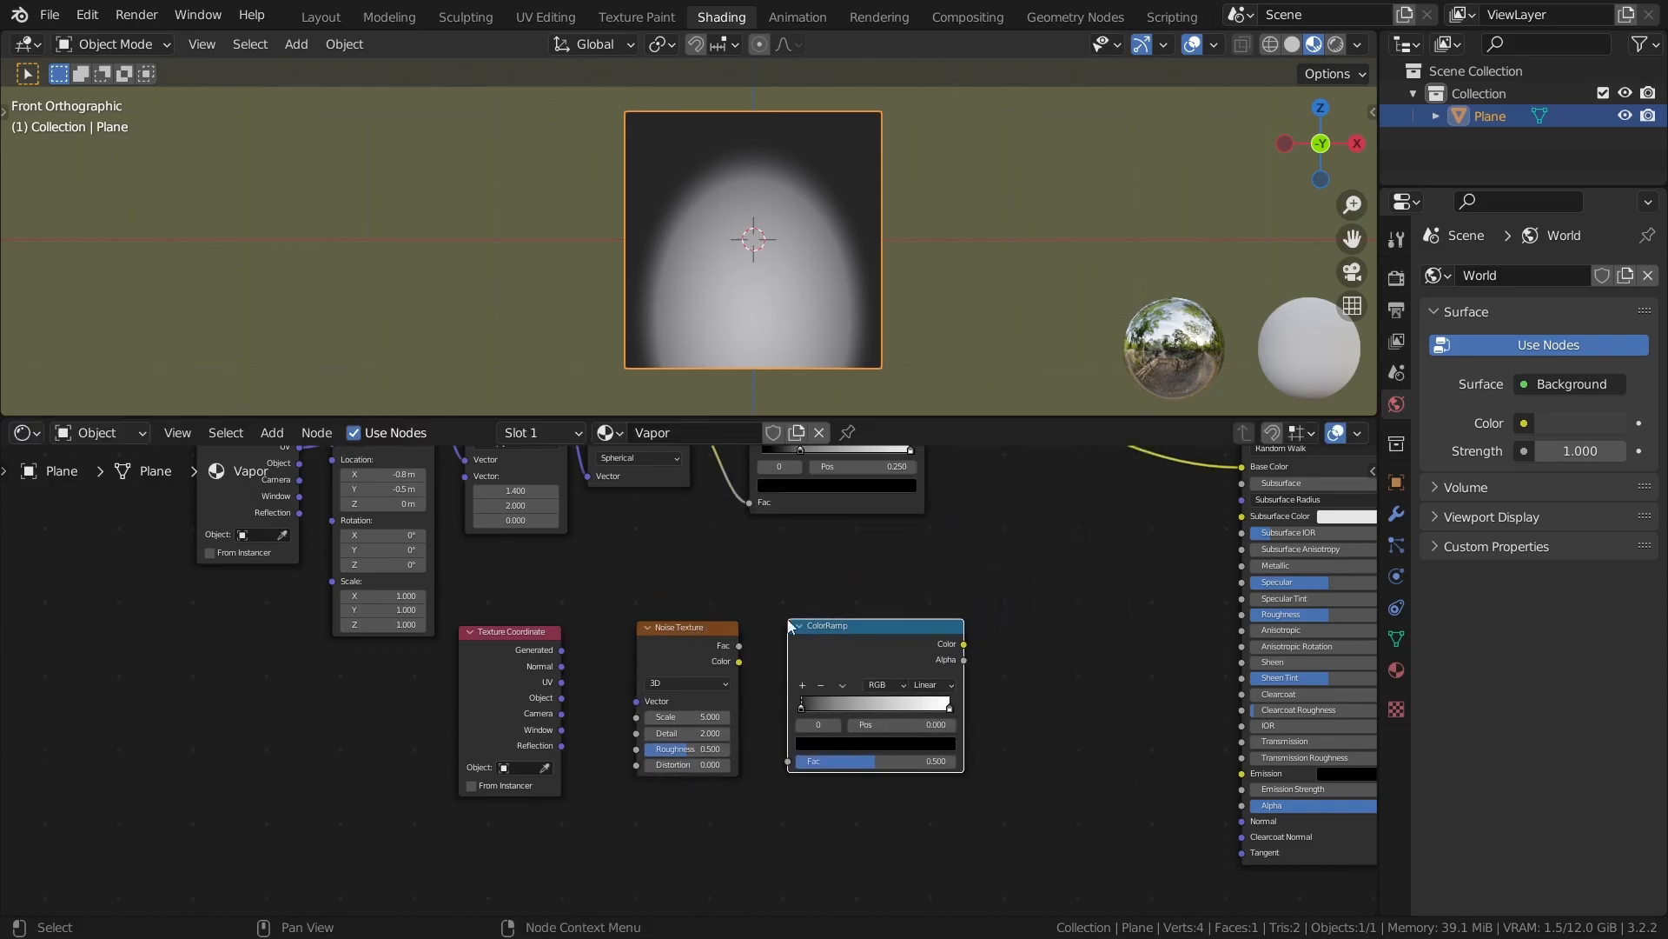
# Link the duplicated Texture Coordinate's UV to the Noise Texture's Vector, and the noise Fac output to the new ColorRamp's Fac.
pyautogui.scroll(1, 686, 675)
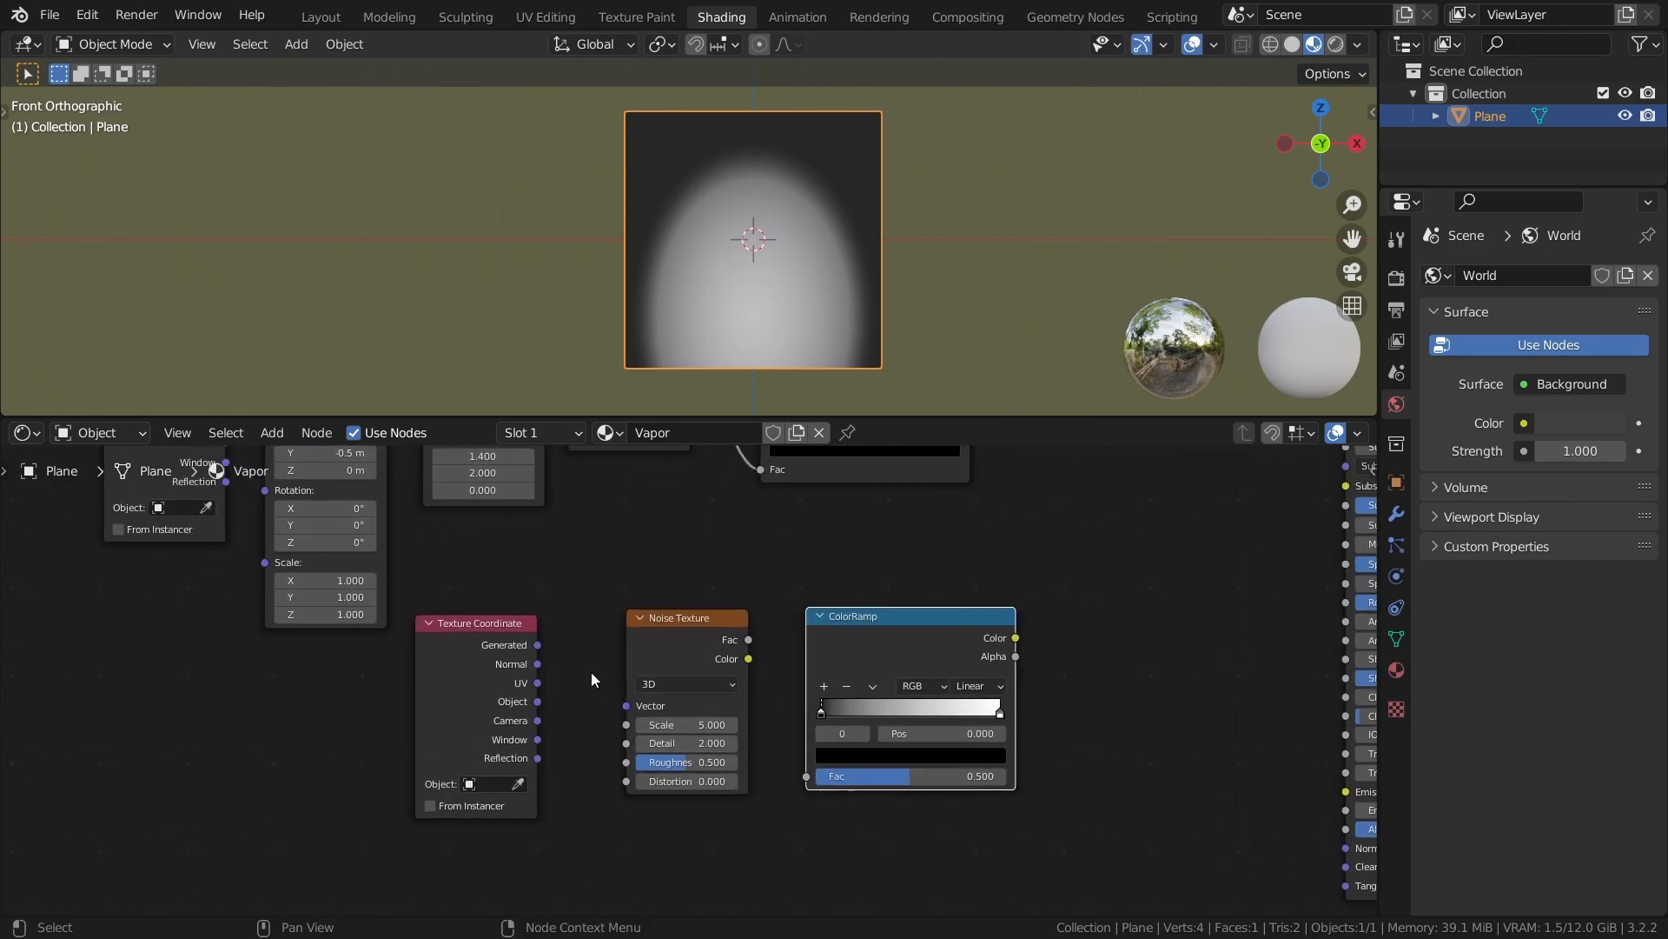
pyautogui.moveTo(540, 680); pyautogui.dragTo(631, 703)
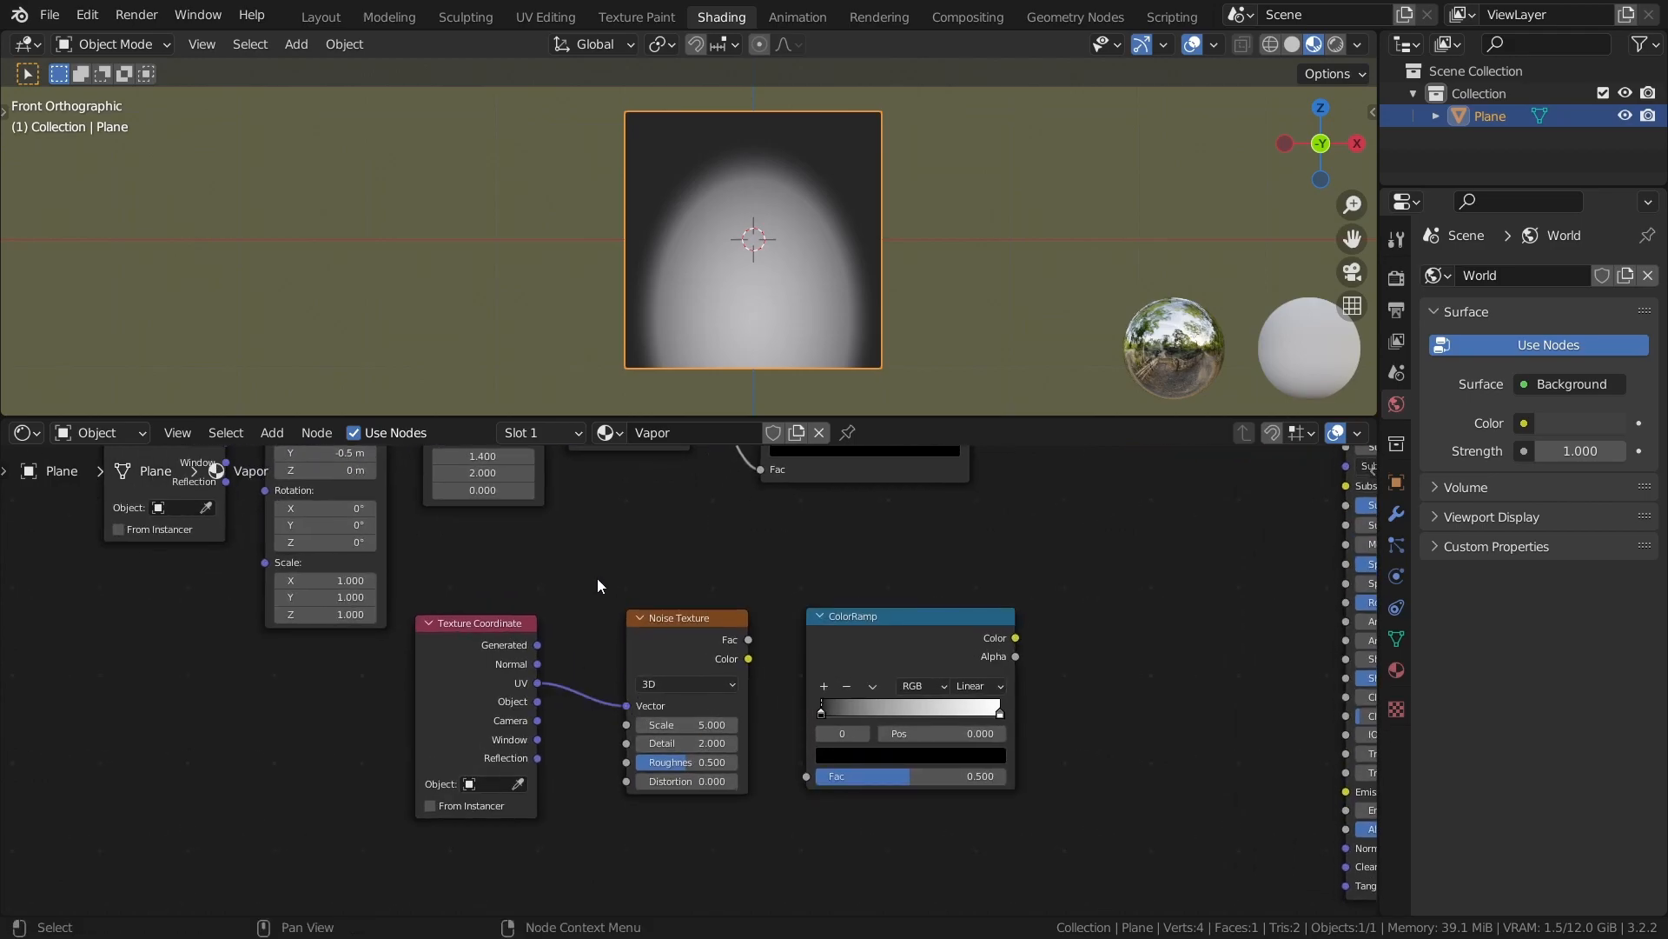
pyautogui.moveTo(749, 640); pyautogui.dragTo(807, 776)
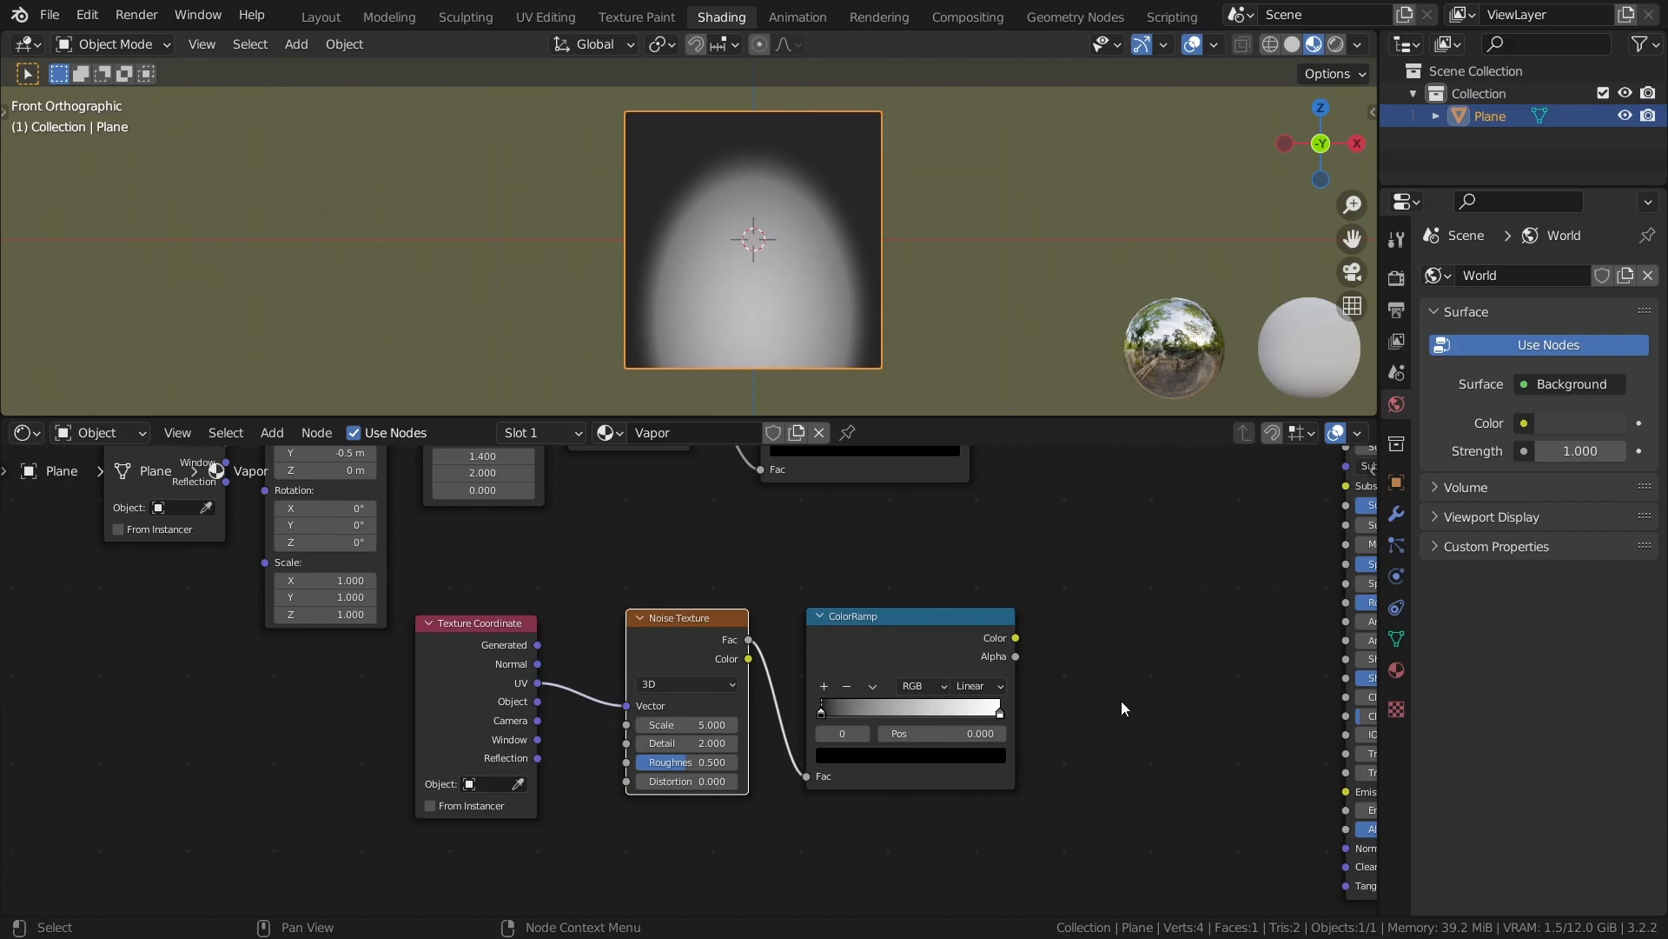
# Link the noise ColorRamp's Color output to the Principled BSDF's Base Color, and save the file.
pyautogui.moveTo(1081, 649); pyautogui.dragTo(912, 682, button='middle')
pyautogui.scroll(-1, 913, 681)
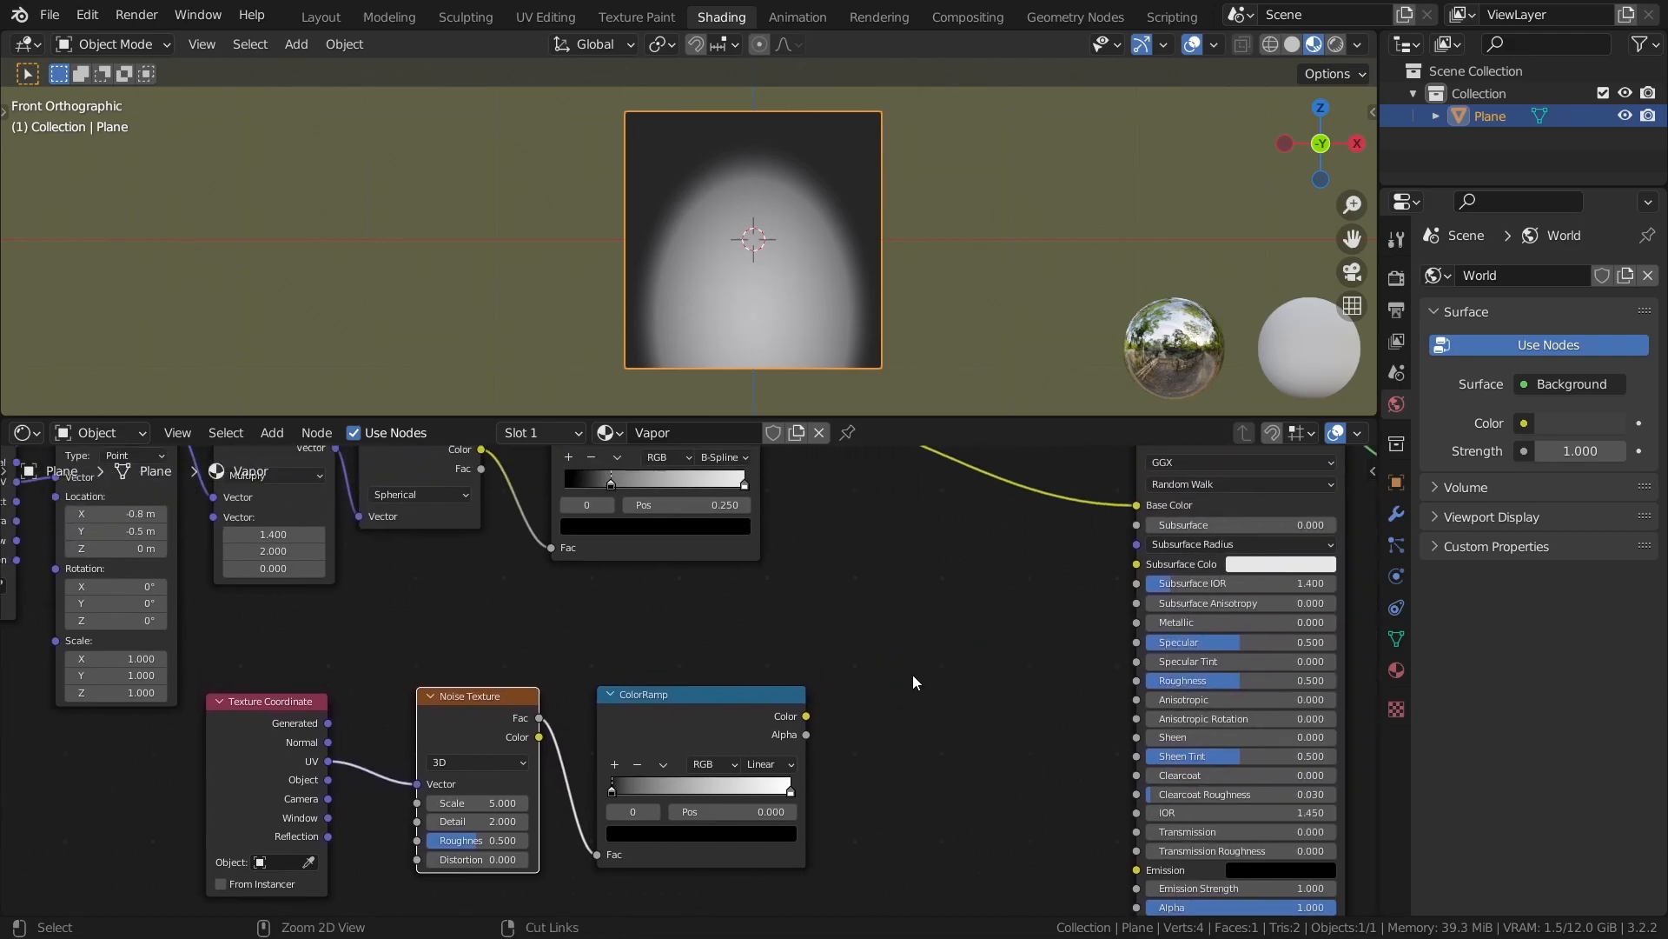
pyautogui.moveTo(794, 713); pyautogui.dragTo(1093, 527)
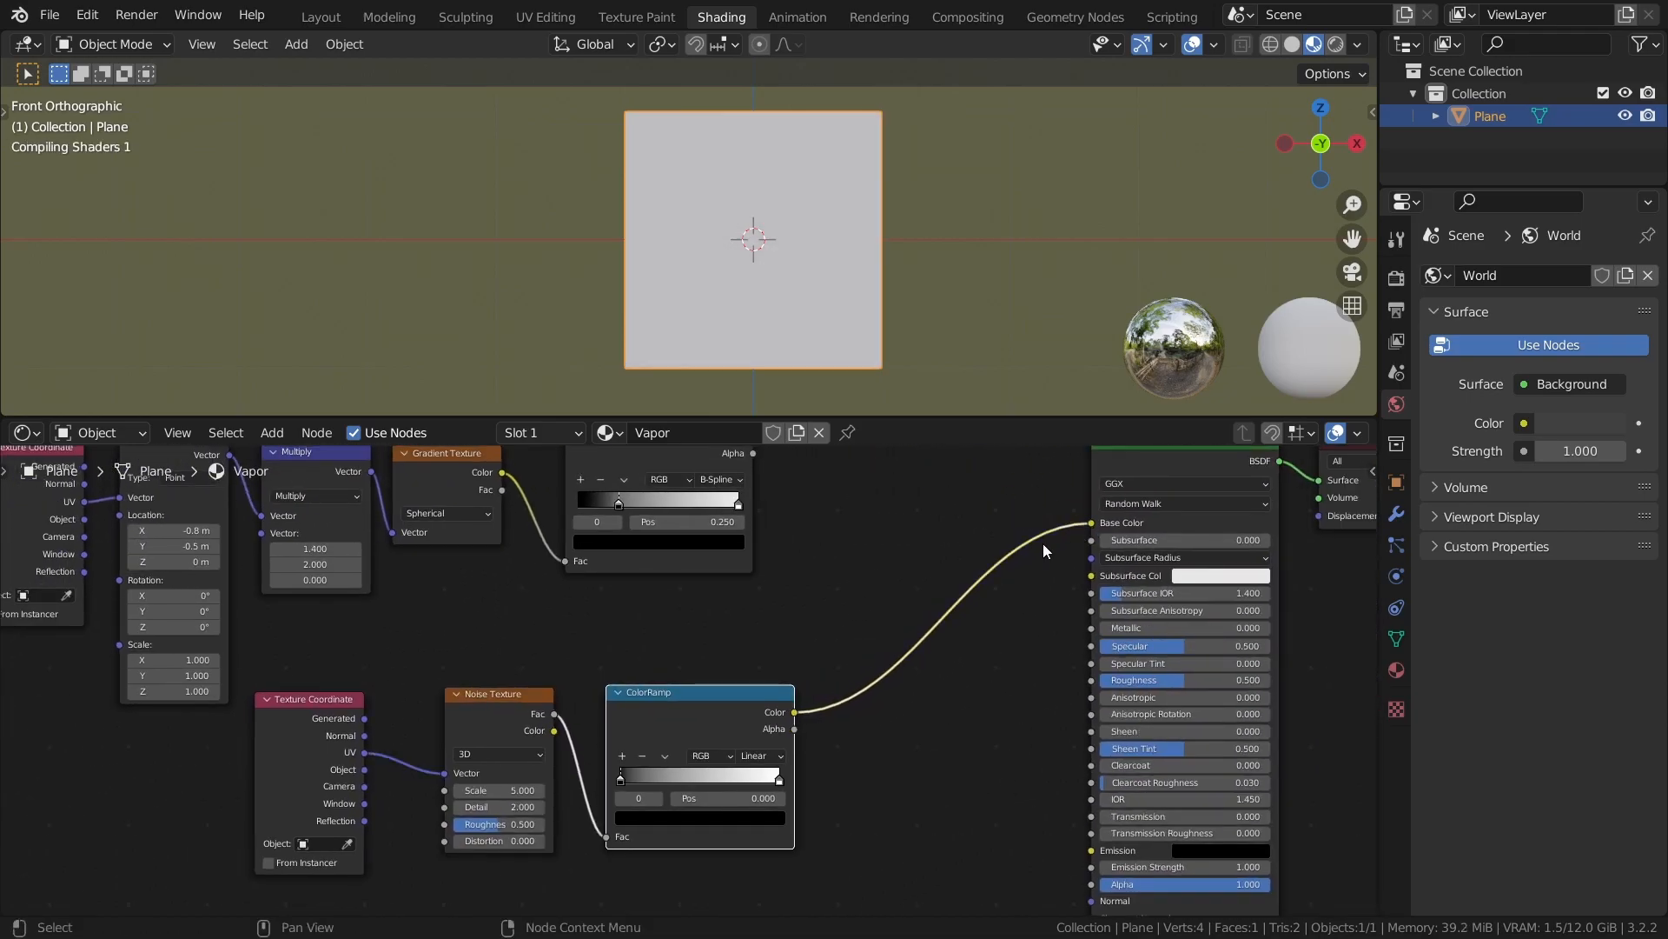
pyautogui.moveTo(893, 737); pyautogui.dragTo(983, 641, button='middle')
pyautogui.scroll(1, 983, 626)
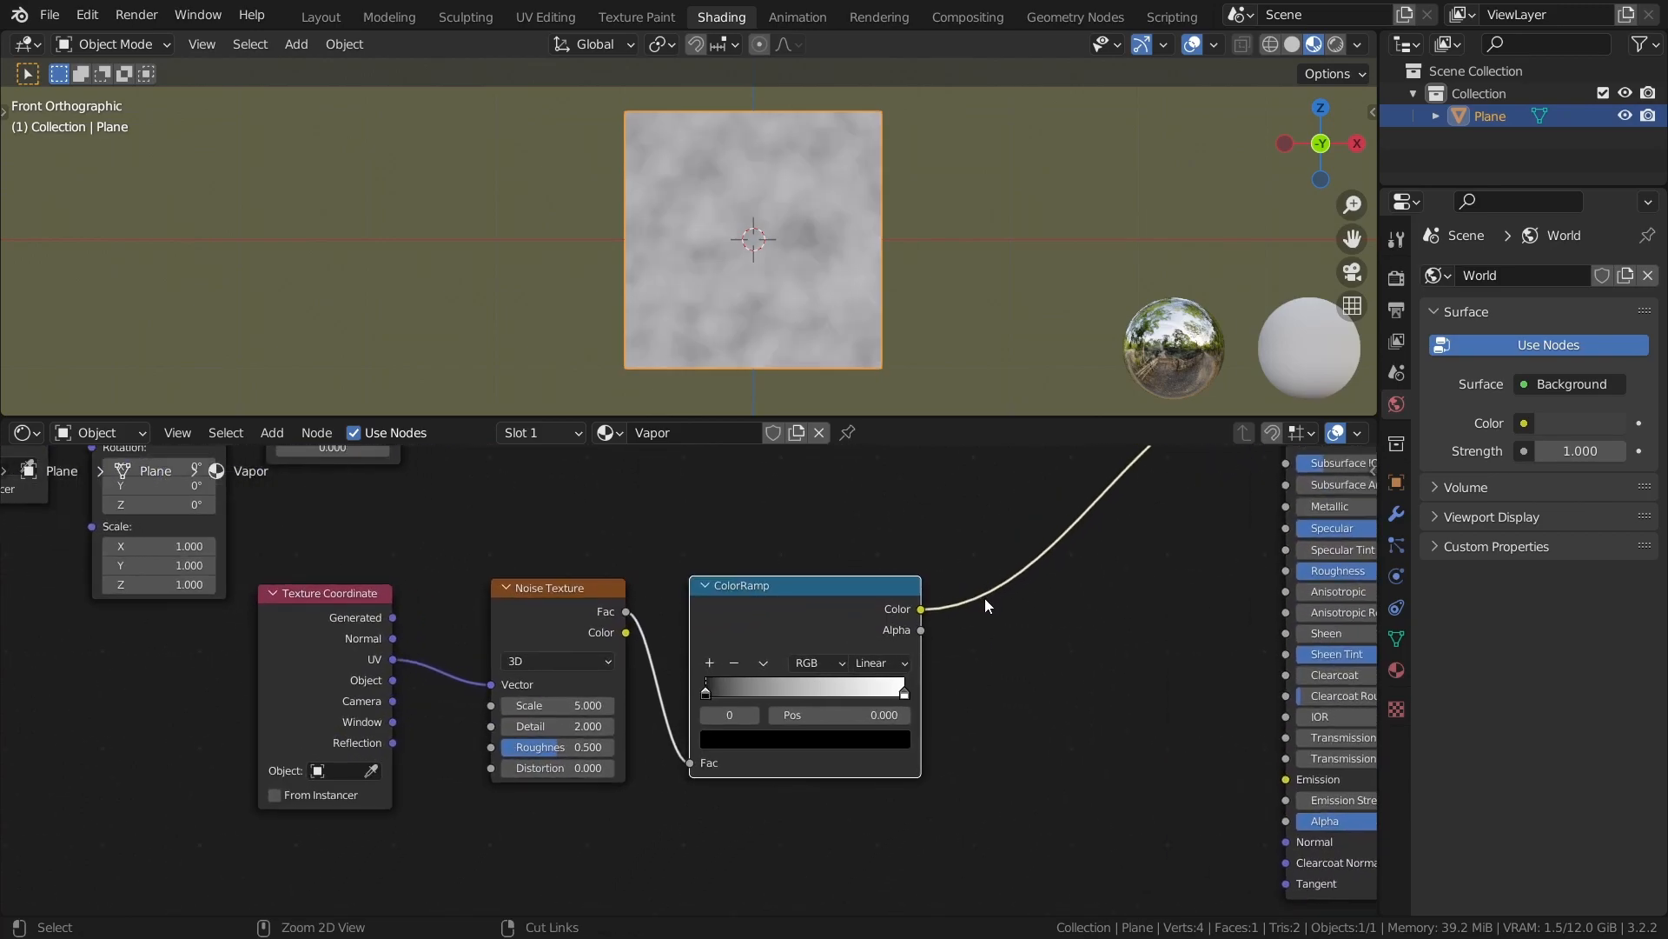
pyautogui.hotkey('ctrl', 's')
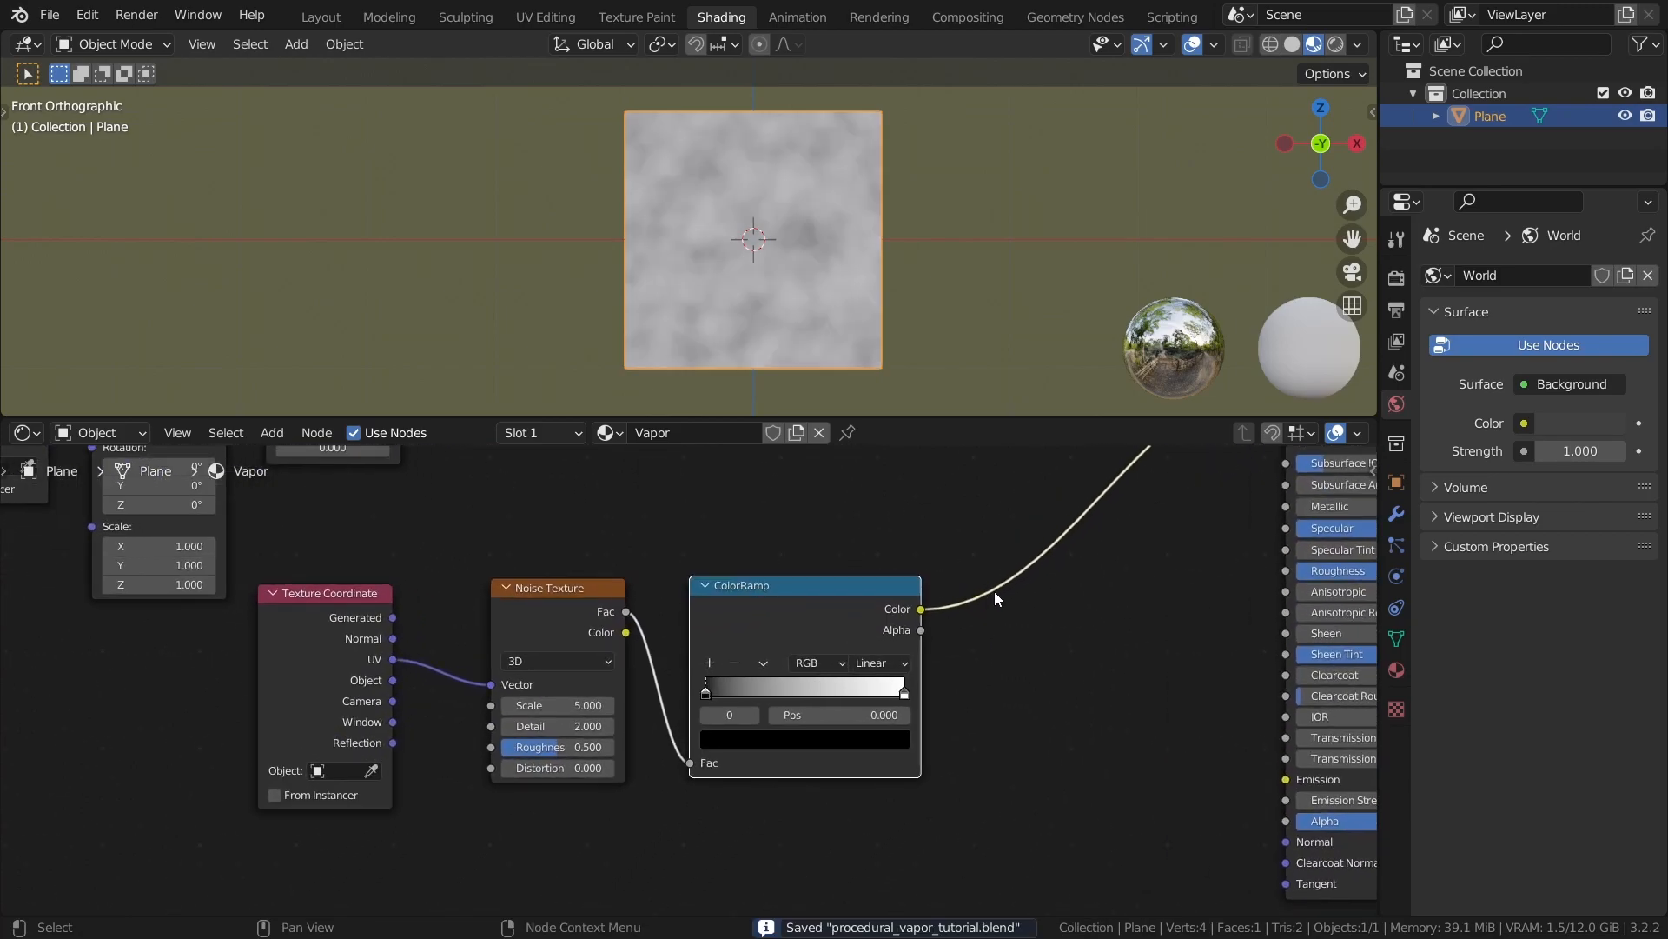
# Set the Noise Texture's Scale to 2.5 and its Detail to 4.
pyautogui.moveTo(521, 705); pyautogui.dragTo(435, 704)
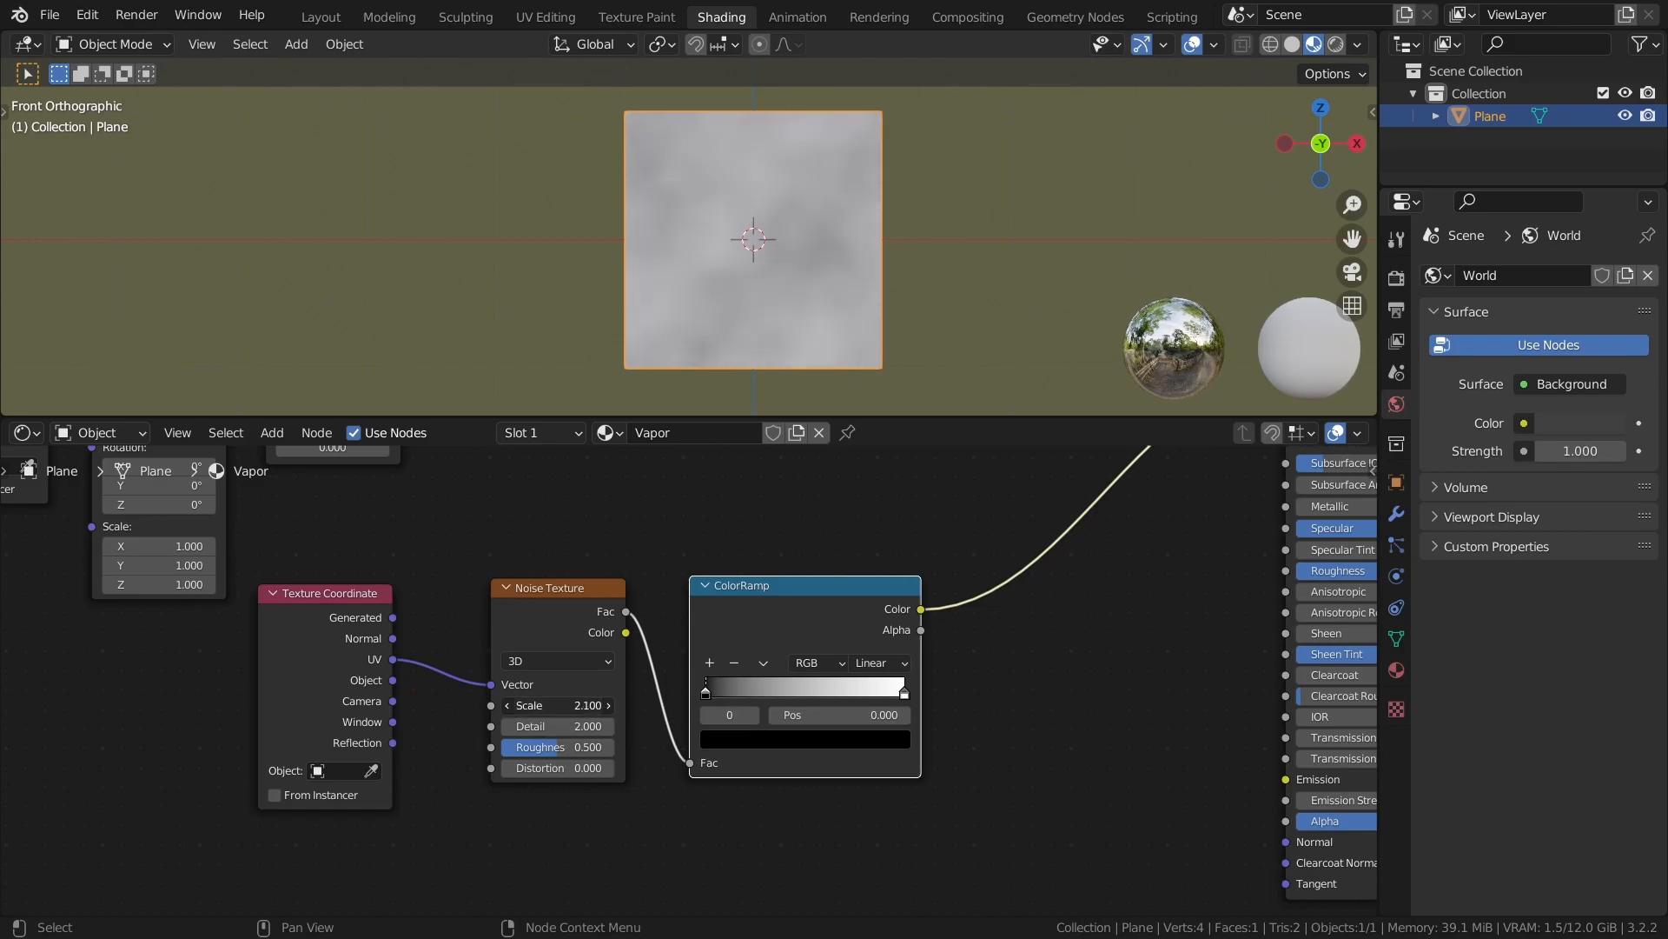
pyautogui.click(557, 704)
pyautogui.write('2.5')
pyautogui.press('Return')
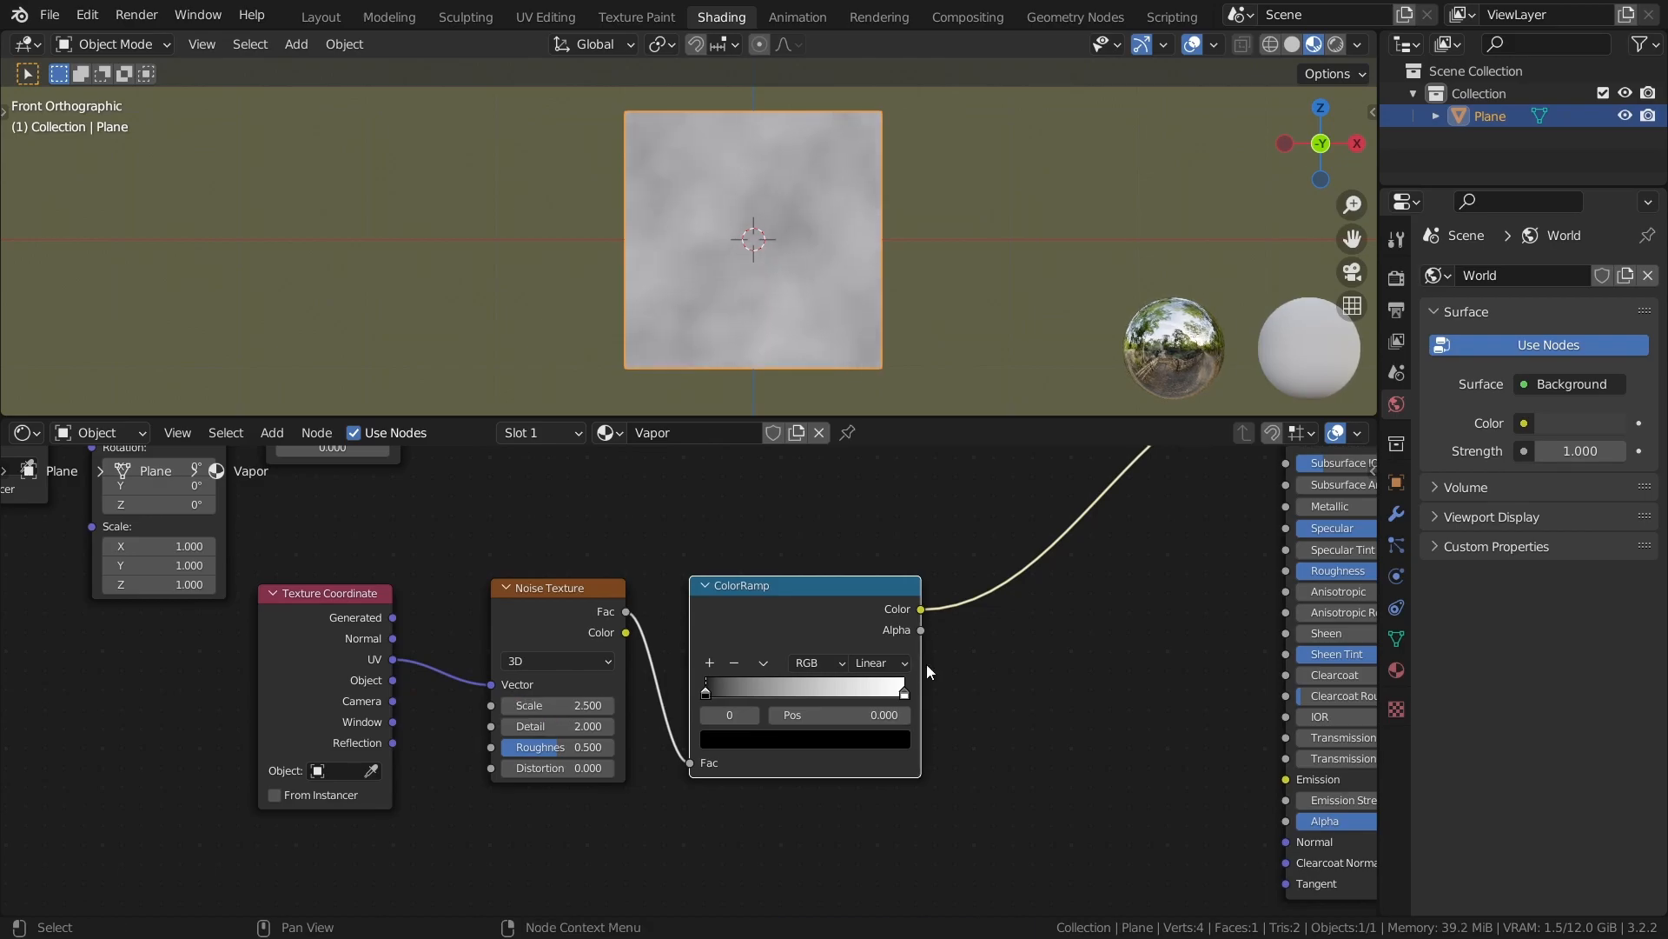
pyautogui.click(556, 726)
pyautogui.write('4')
pyautogui.press('Return')
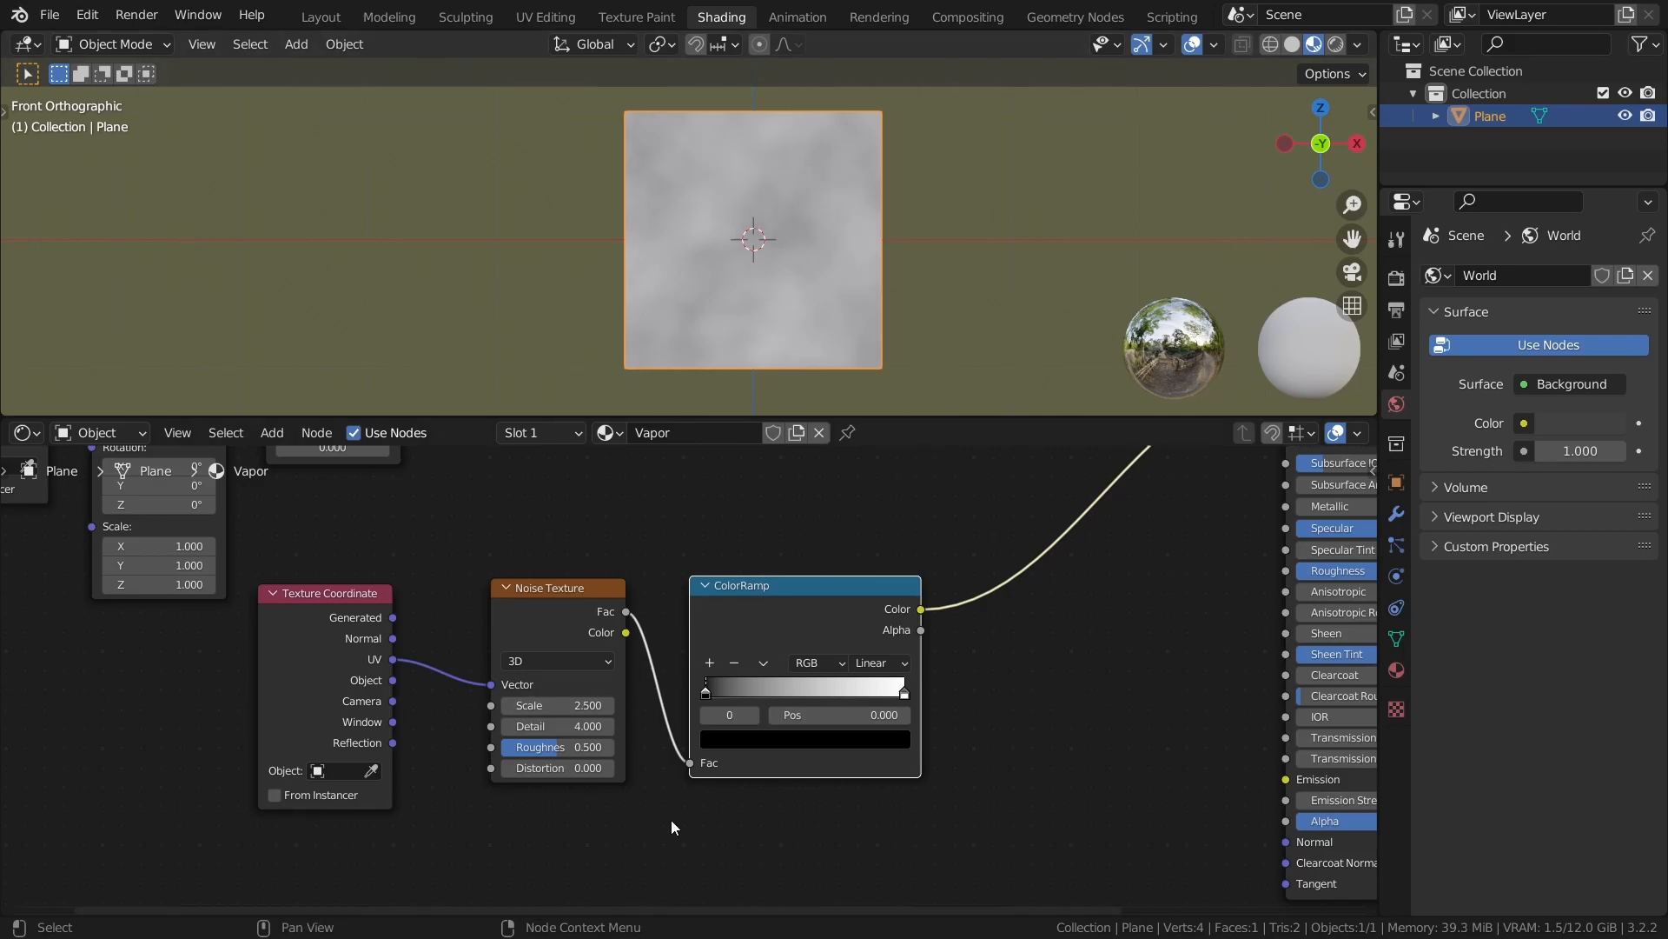
# Set the Noise Texture's Roughness to 0.3 and its Distortion to 2.
pyautogui.click(563, 747)
pyautogui.write('0.3')
pyautogui.press('Return')
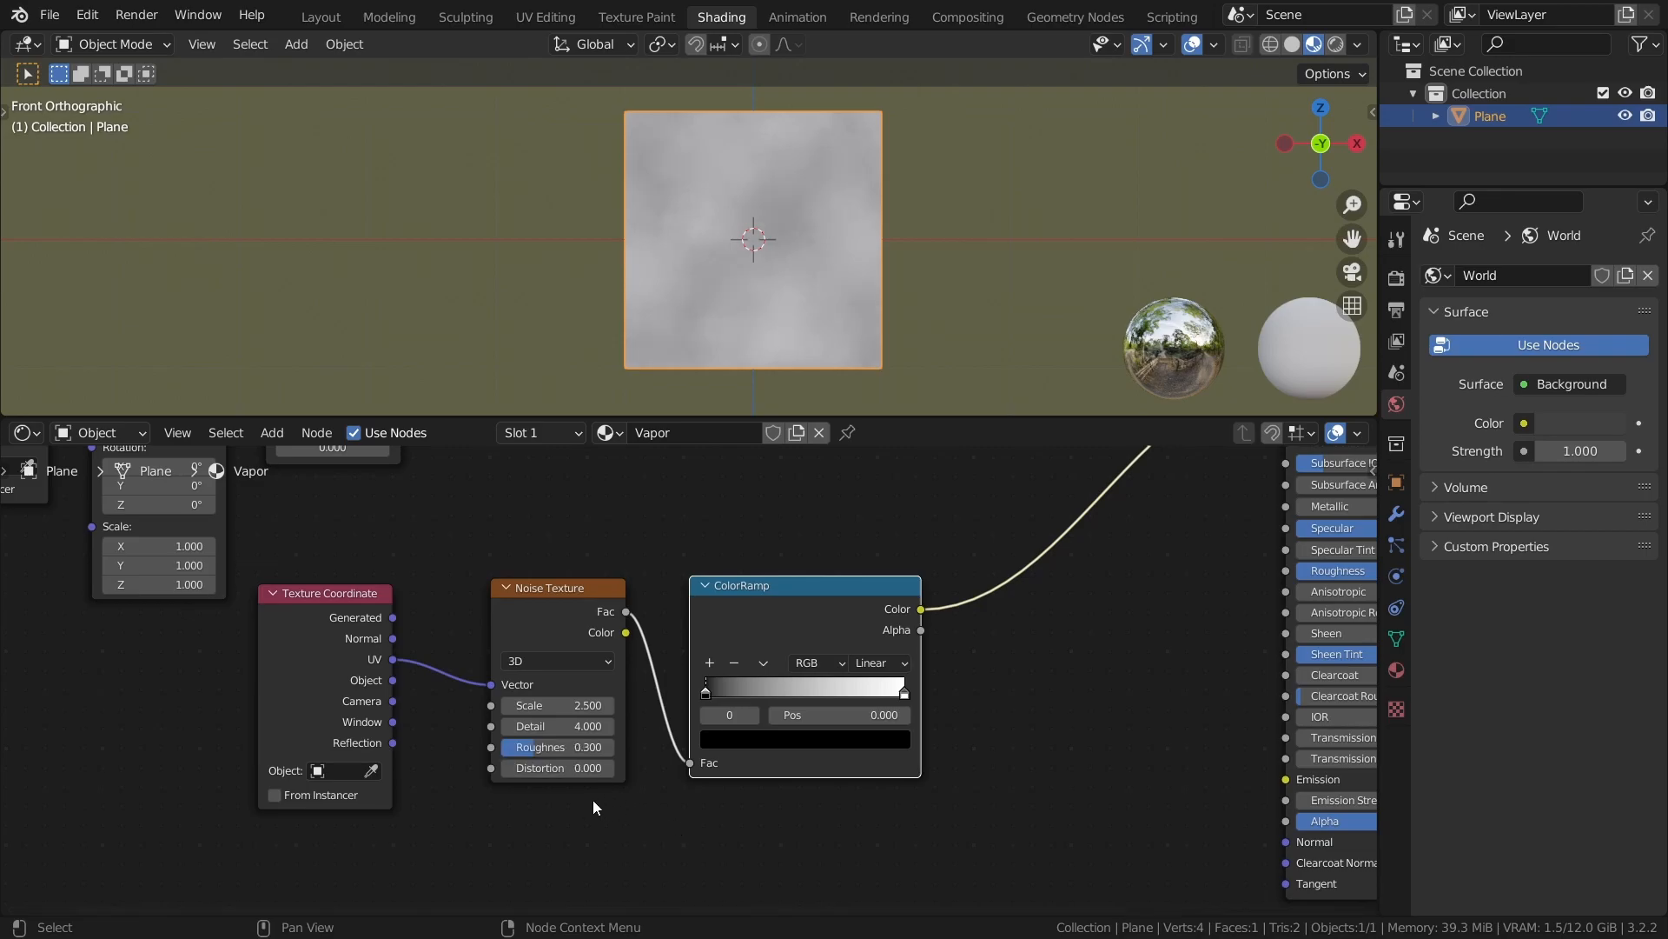
pyautogui.click(594, 770)
pyautogui.write('2')
pyautogui.press('Return')
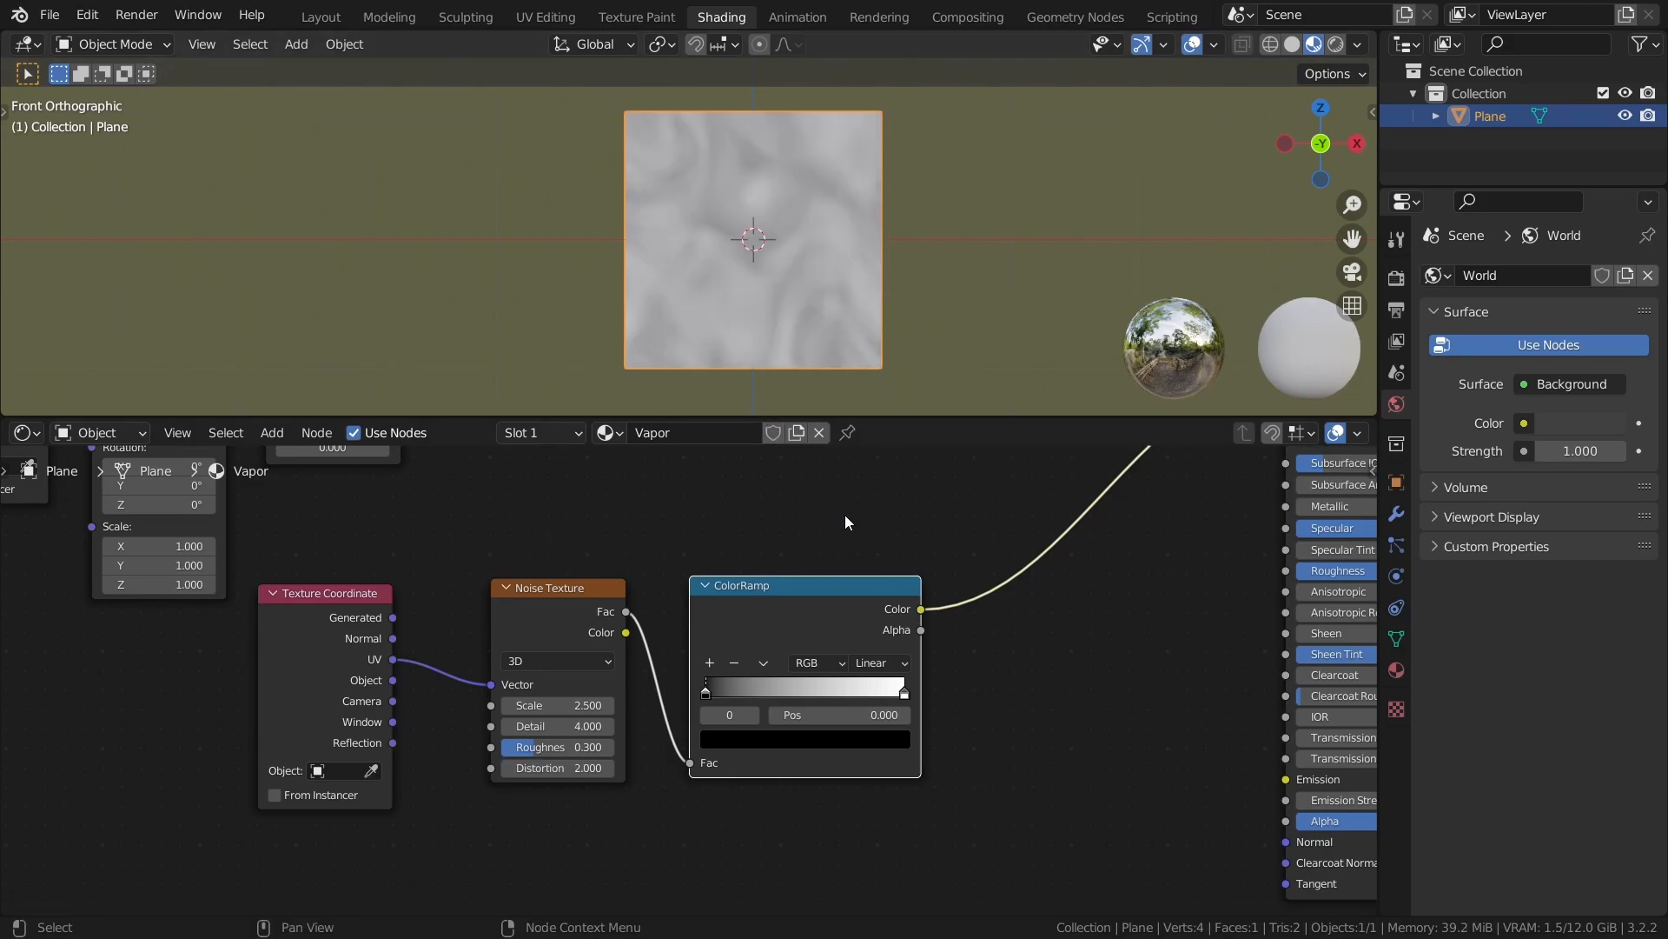
# Raise the noise ColorRamp's contrast by moving the black stop inward and the white stop to about 0.711, and save the file.
pyautogui.moveTo(705, 693); pyautogui.dragTo(753, 690)
pyautogui.moveTo(904, 692); pyautogui.dragTo(867, 691)
pyautogui.moveTo(763, 683)
pyautogui.mouseDown()
pyautogui.moveTo(808, 689)
pyautogui.moveTo(759, 687)
pyautogui.mouseUp()
pyautogui.moveTo(867, 692)
pyautogui.mouseDown()
pyautogui.moveTo(764, 691)
pyautogui.moveTo(847, 694)
pyautogui.mouseUp()
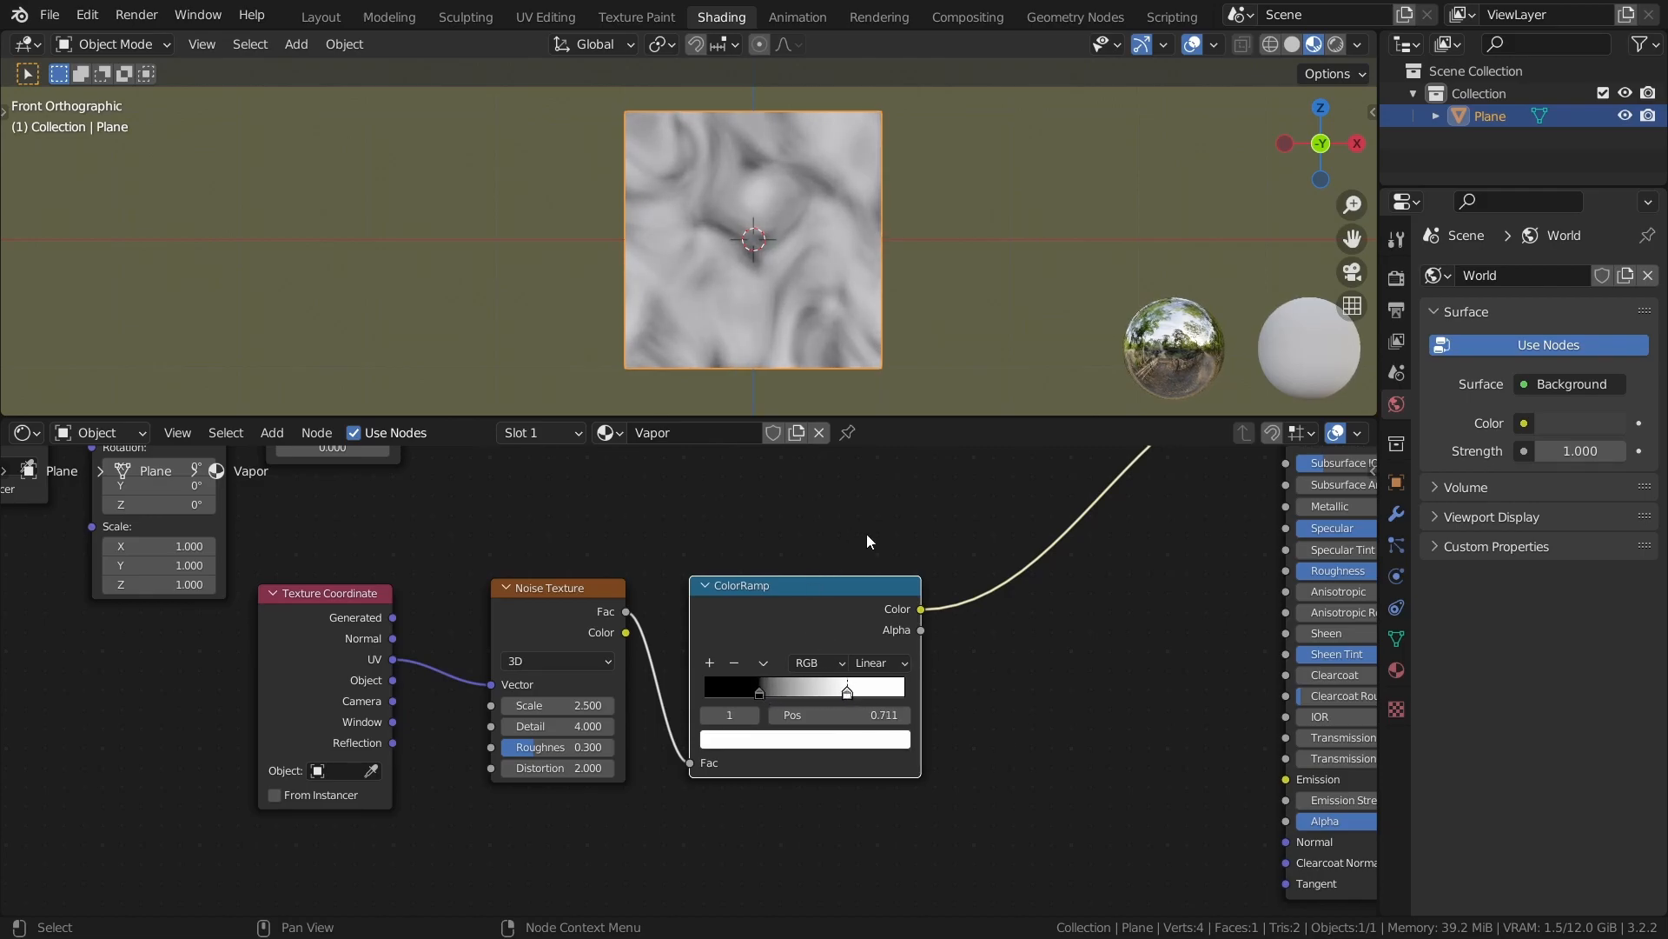
pyautogui.hotkey('ctrl', 's')
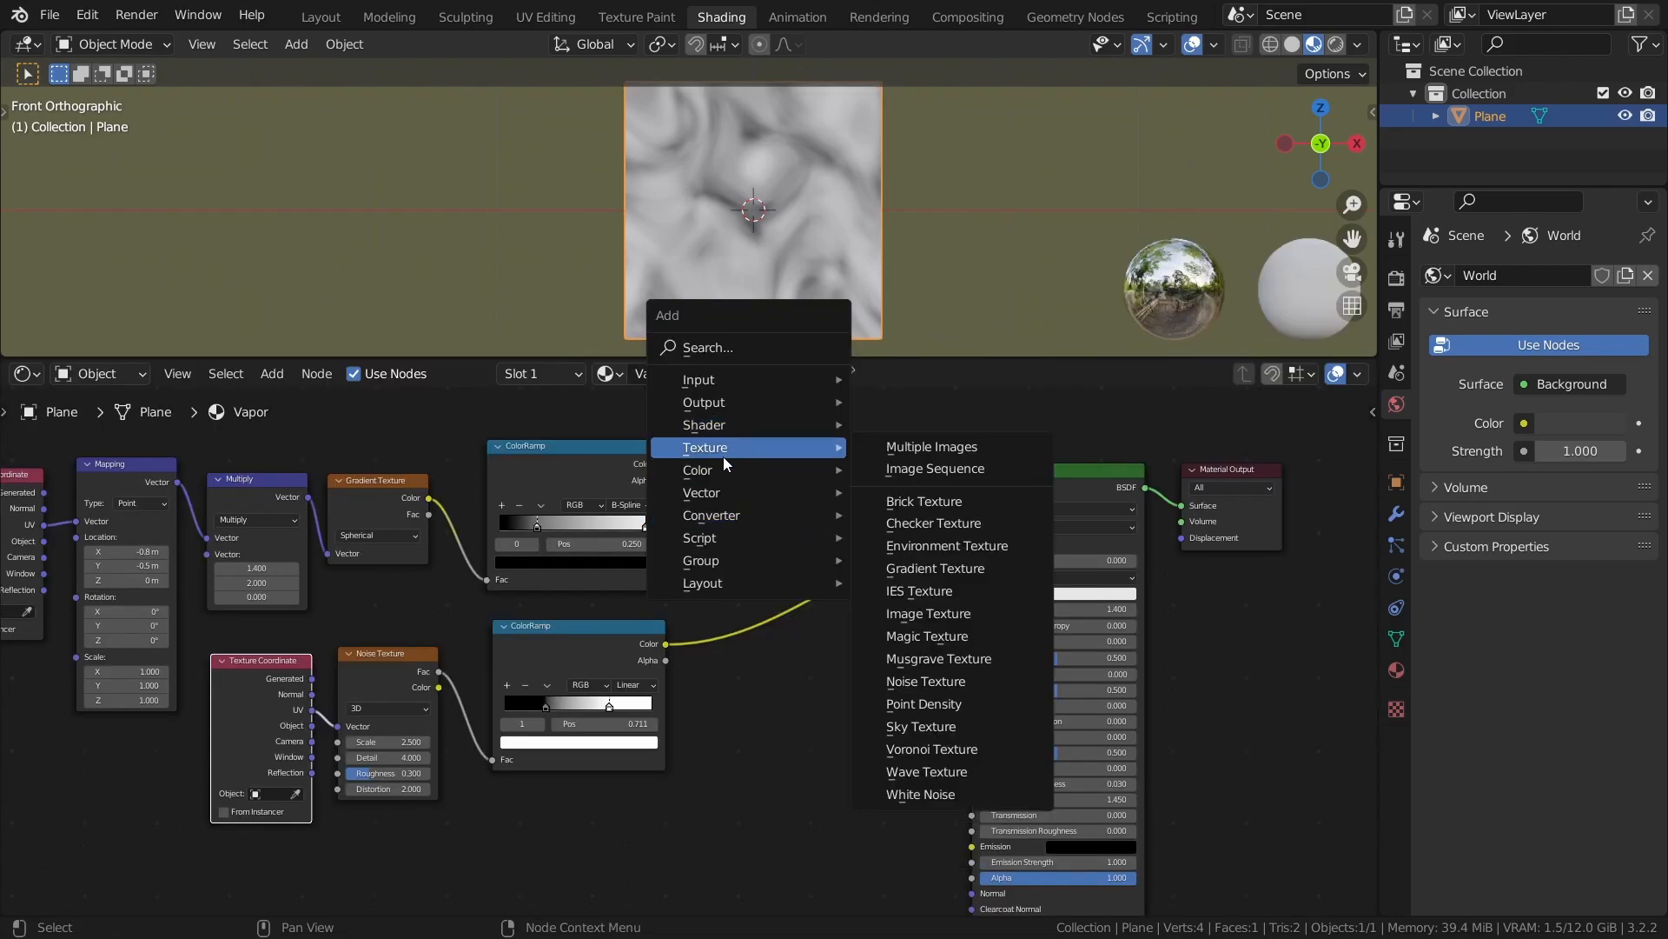
# Add a MixRGB node set to Multiply, linking the gradient ColorRamp to Color1 and the noise ColorRamp to Color2.
pyautogui.moveTo(717, 470)
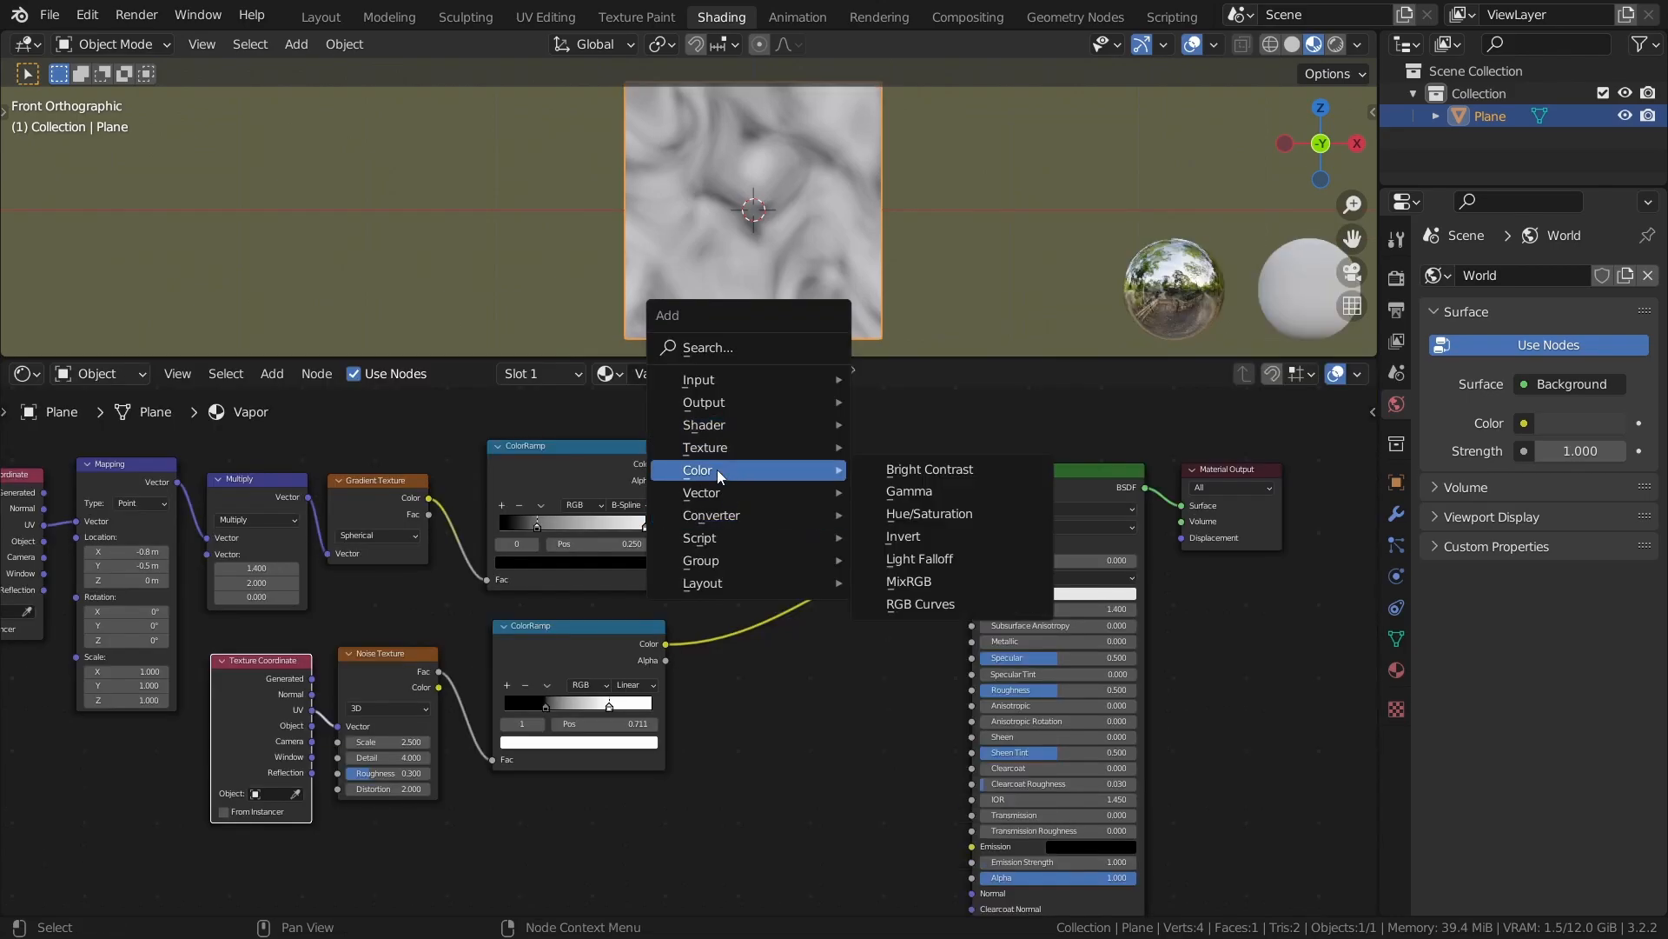
pyautogui.click(909, 581)
pyautogui.click(798, 484)
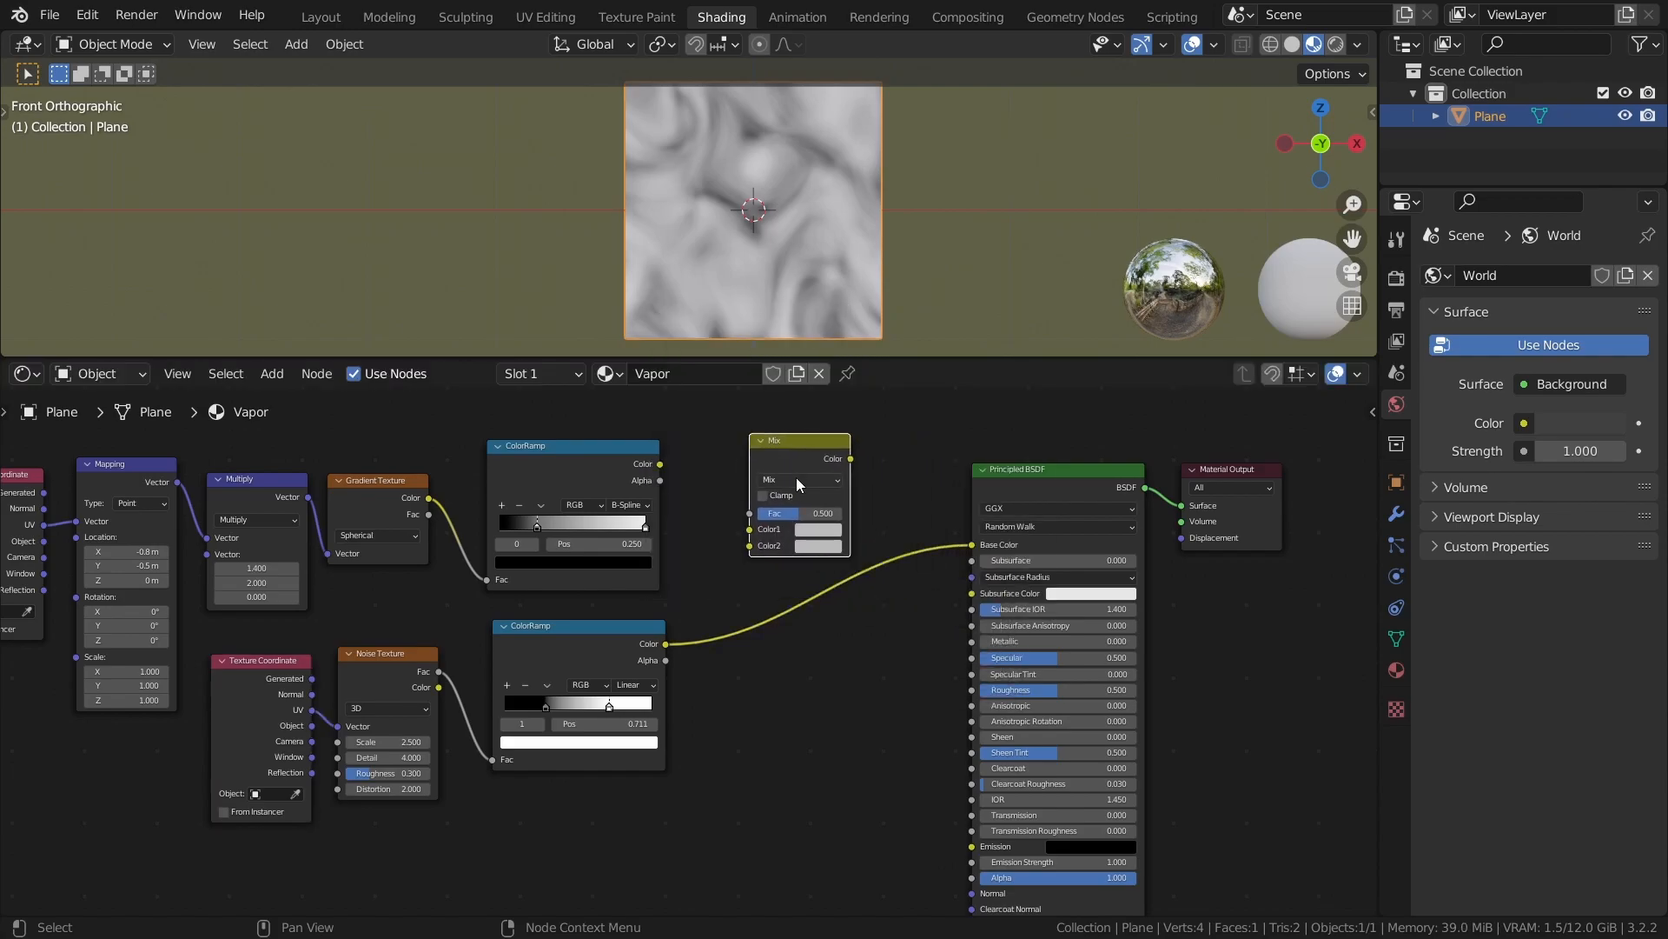
pyautogui.click(798, 484)
pyautogui.click(796, 540)
pyautogui.moveTo(659, 465); pyautogui.dragTo(749, 528)
pyautogui.moveTo(972, 546); pyautogui.dragTo(749, 545)
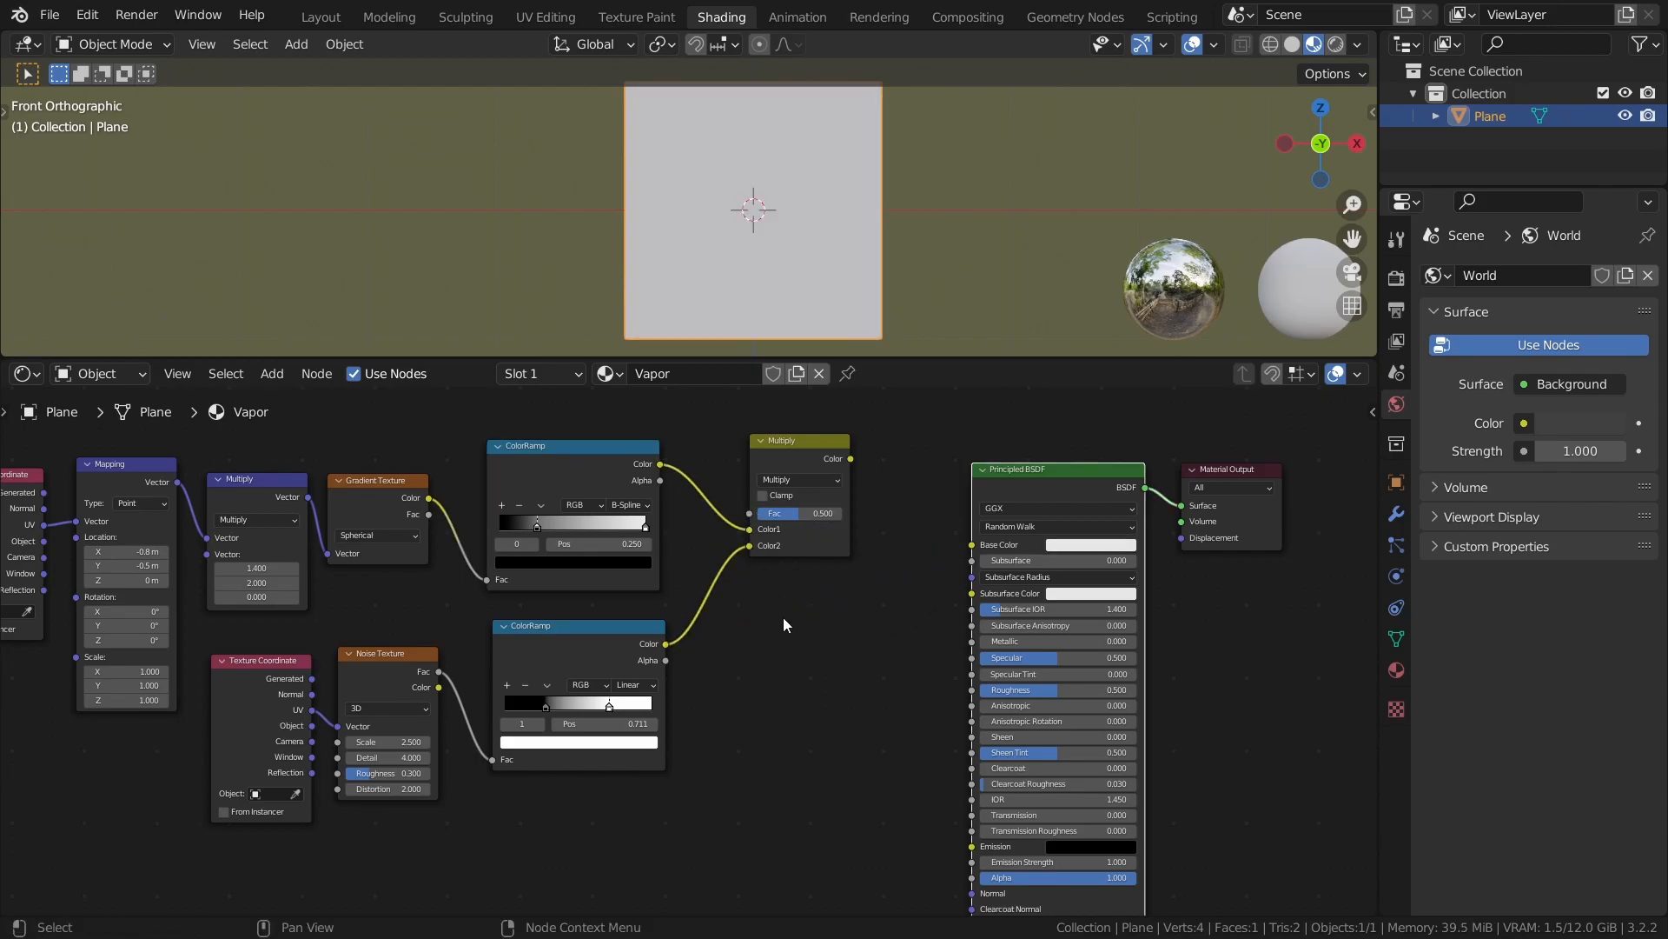
# Set the Multiply mix node's Fac to 1.000 and link its Color output to the Principled BSDF's Base Color.
pyautogui.moveTo(844, 636)
pyautogui.mouseDown(button='middle')
pyautogui.moveTo(909, 648)
pyautogui.moveTo(833, 656)
pyautogui.mouseUp(button='middle')
pyautogui.click(786, 549)
pyautogui.moveTo(786, 533); pyautogui.dragTo(825, 532)
pyautogui.moveTo(810, 461); pyautogui.dragTo(961, 565)
# Preview the gradient ColorRamp's output on the plane through a Viewer, and undo the preview.
pyautogui.moveTo(759, 685); pyautogui.dragTo(612, 747, button='middle')
pyautogui.moveTo(486, 537); pyautogui.dragTo(497, 541)
pyautogui.moveTo(654, 573)
pyautogui.mouseDown()
pyautogui.moveTo(701, 576)
pyautogui.moveTo(605, 575)
pyautogui.moveTo(690, 576)
pyautogui.moveTo(619, 575)
pyautogui.moveTo(655, 576)
pyautogui.mouseUp()
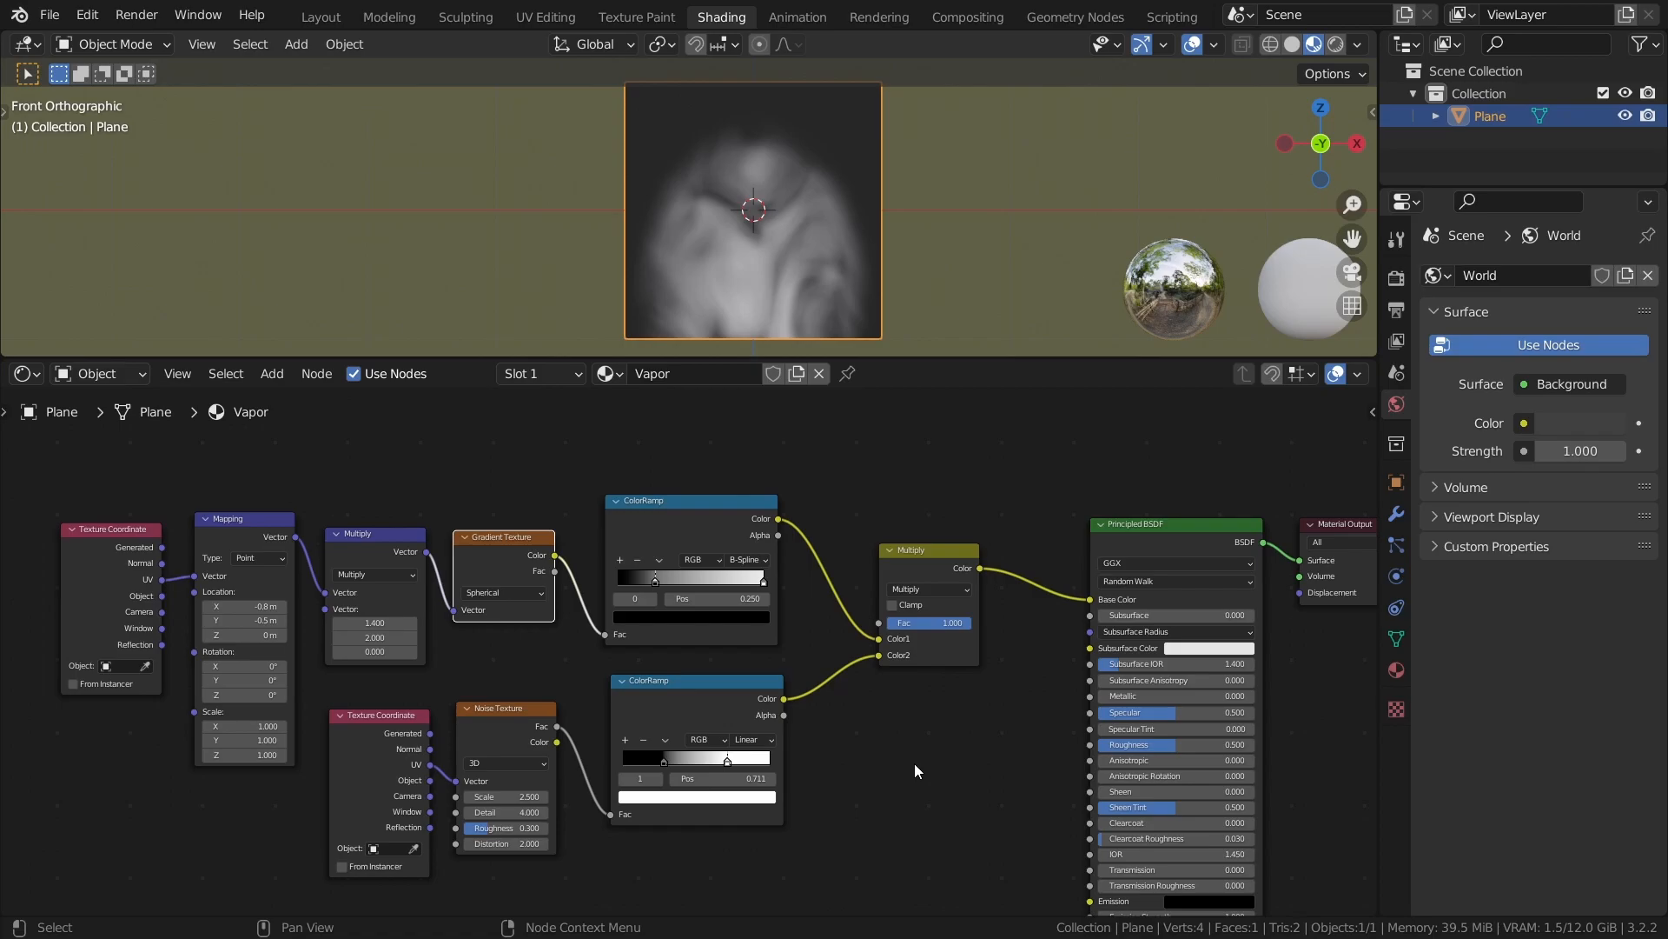
pyautogui.keyDown('ctrl'); pyautogui.keyDown('shift'); pyautogui.click(690, 513); pyautogui.keyUp('shift'); pyautogui.keyUp('ctrl')
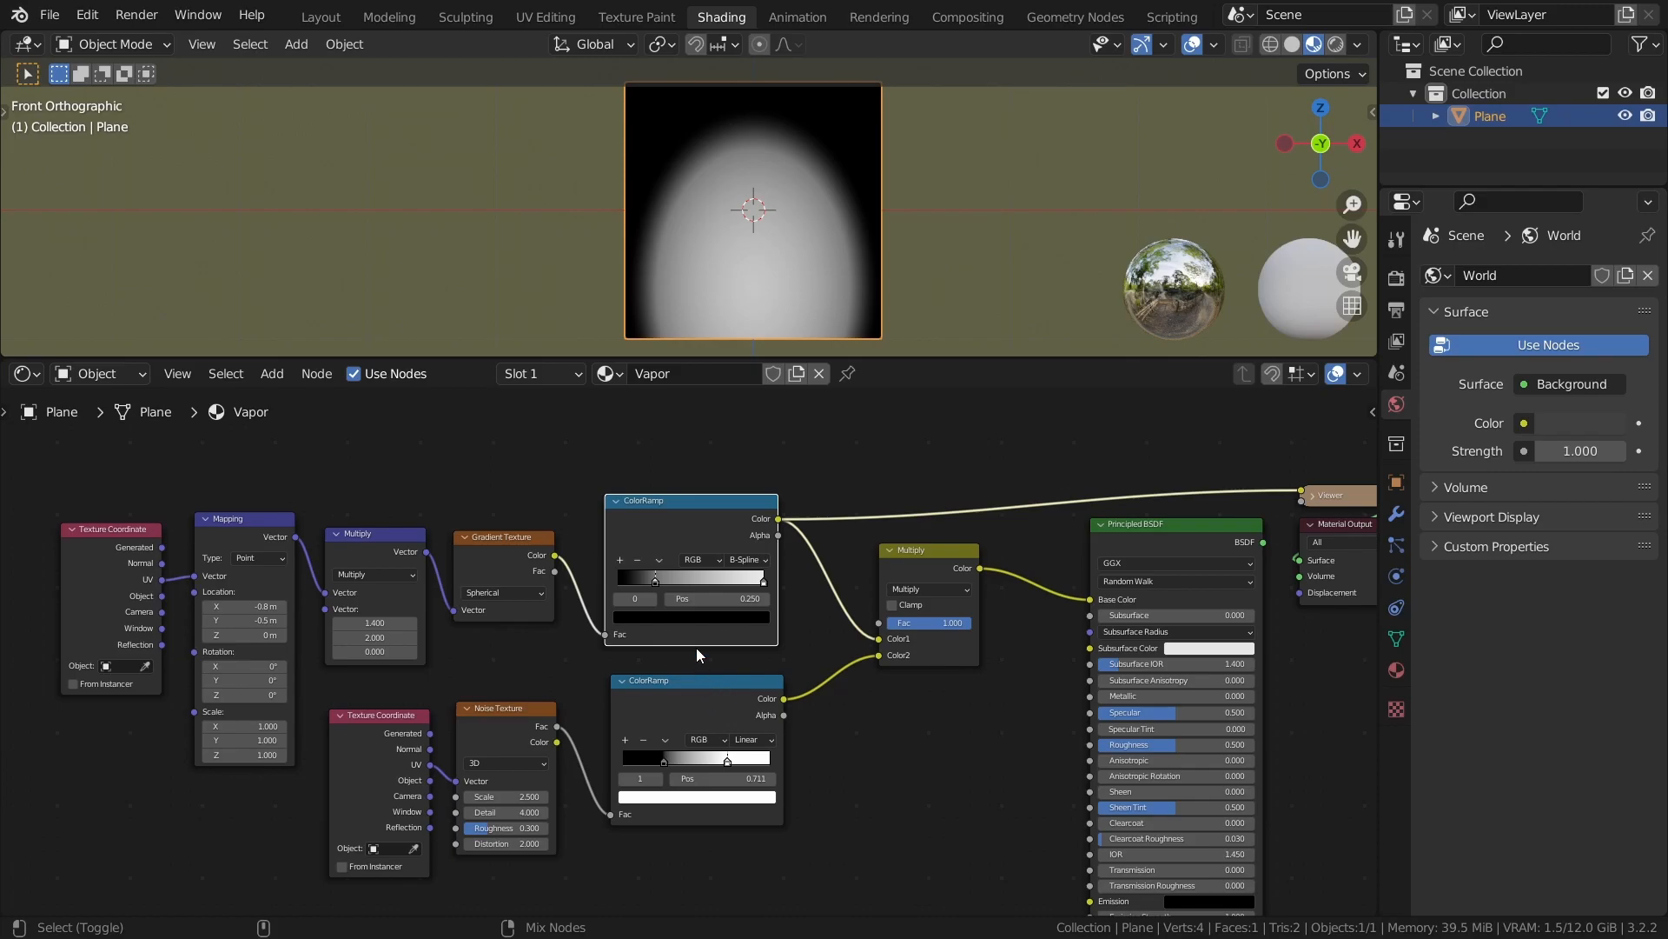
pyautogui.hotkey('ctrl', 'z')
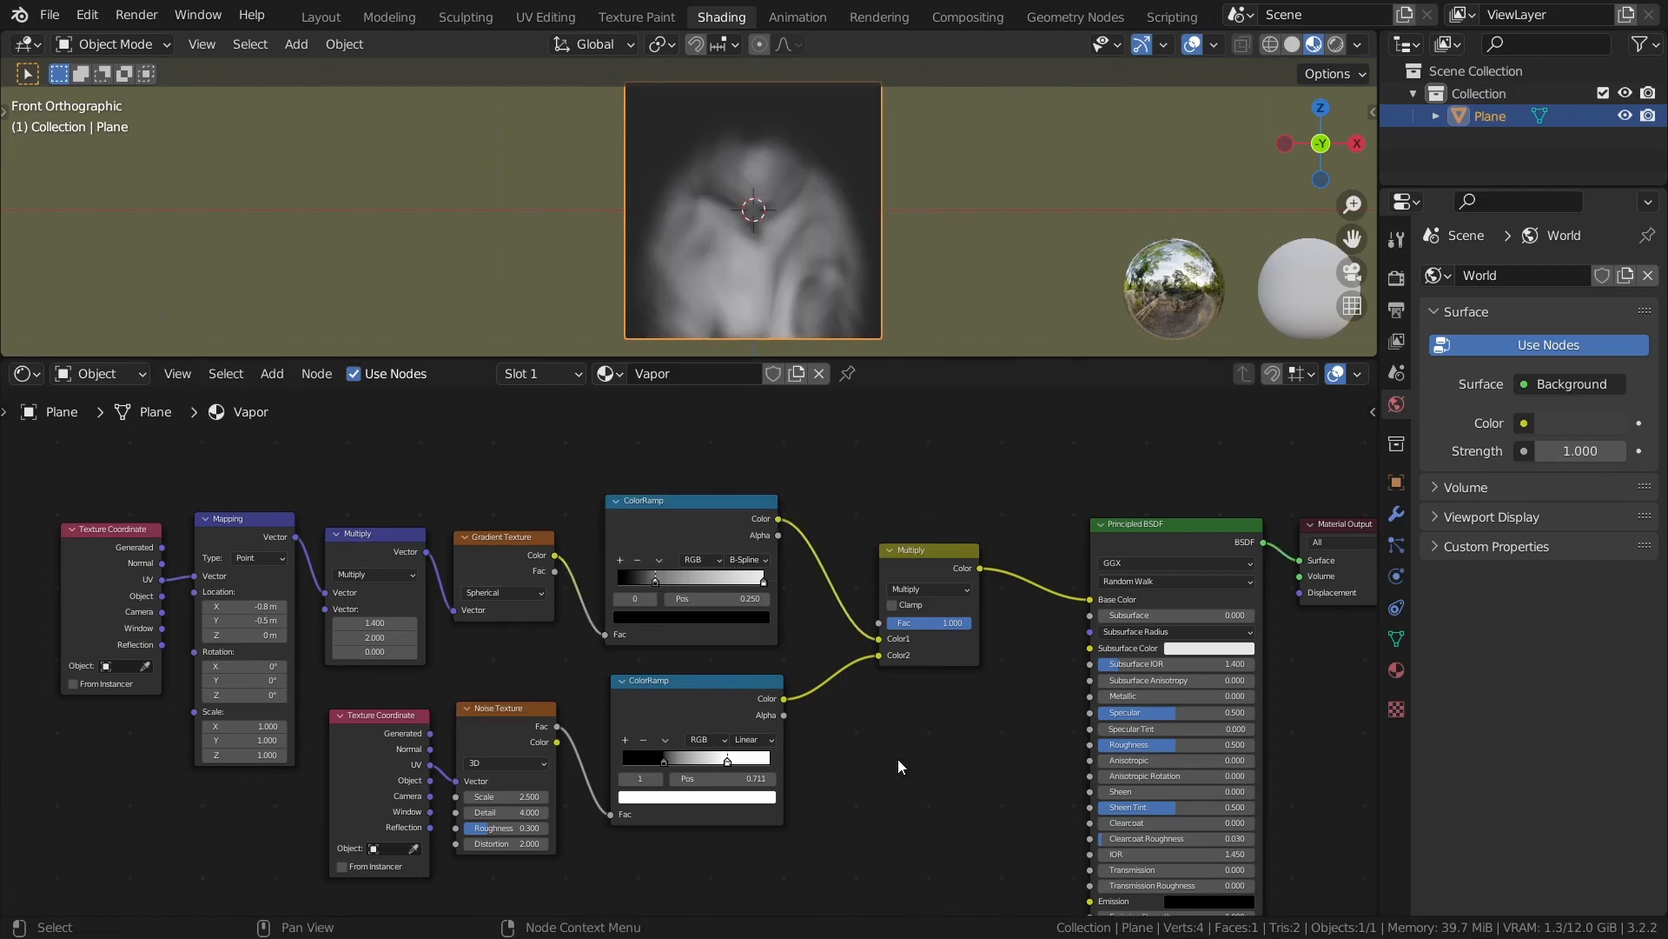
# Link the Multiply mix node's Color output to the Principled BSDF's Alpha and set the material's Blend Mode to Alpha Blend.
pyautogui.moveTo(947, 718); pyautogui.dragTo(611, 604, button='middle')
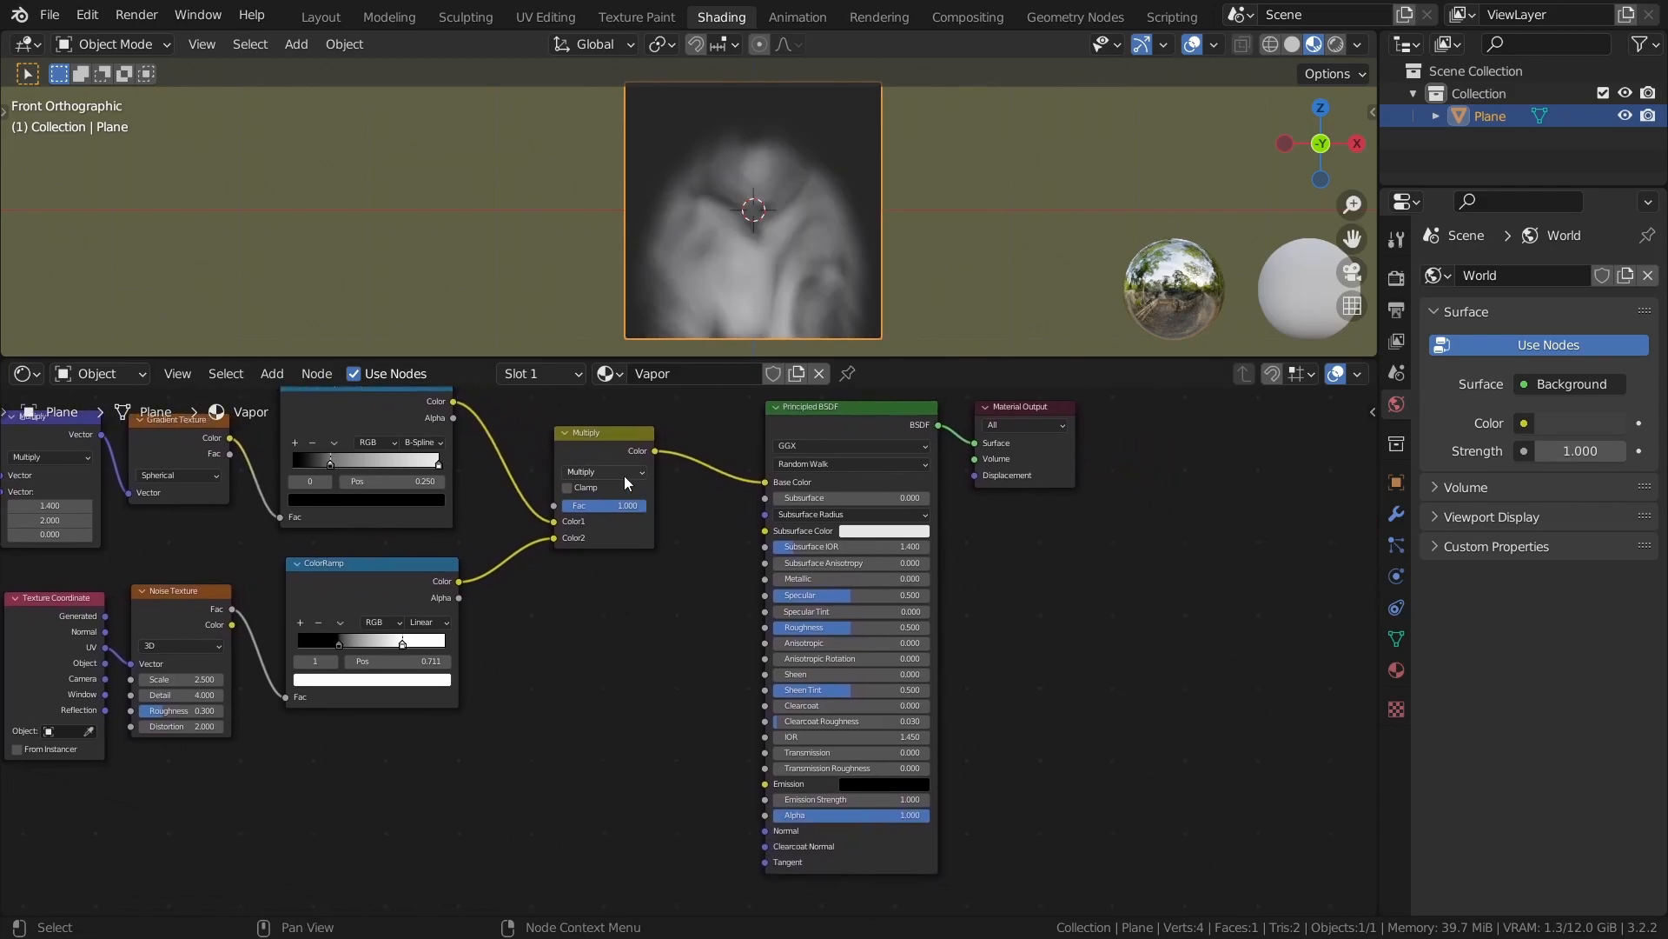
pyautogui.moveTo(653, 451); pyautogui.dragTo(765, 816)
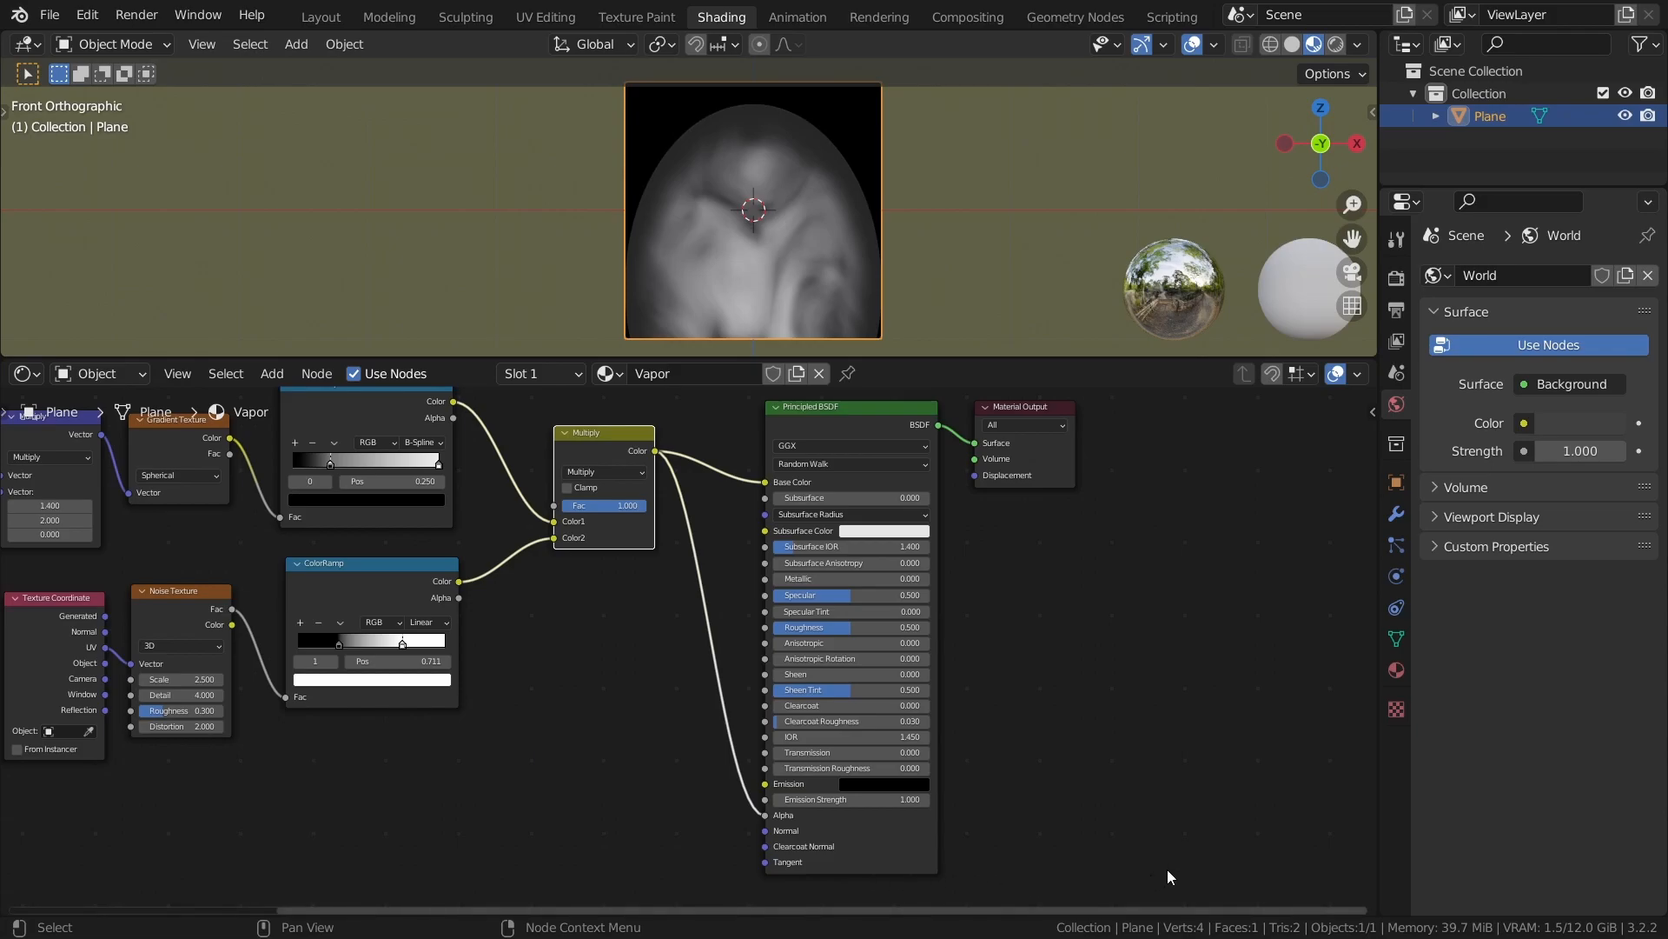
pyautogui.click(1399, 674)
pyautogui.scroll(-20, 1507, 737)
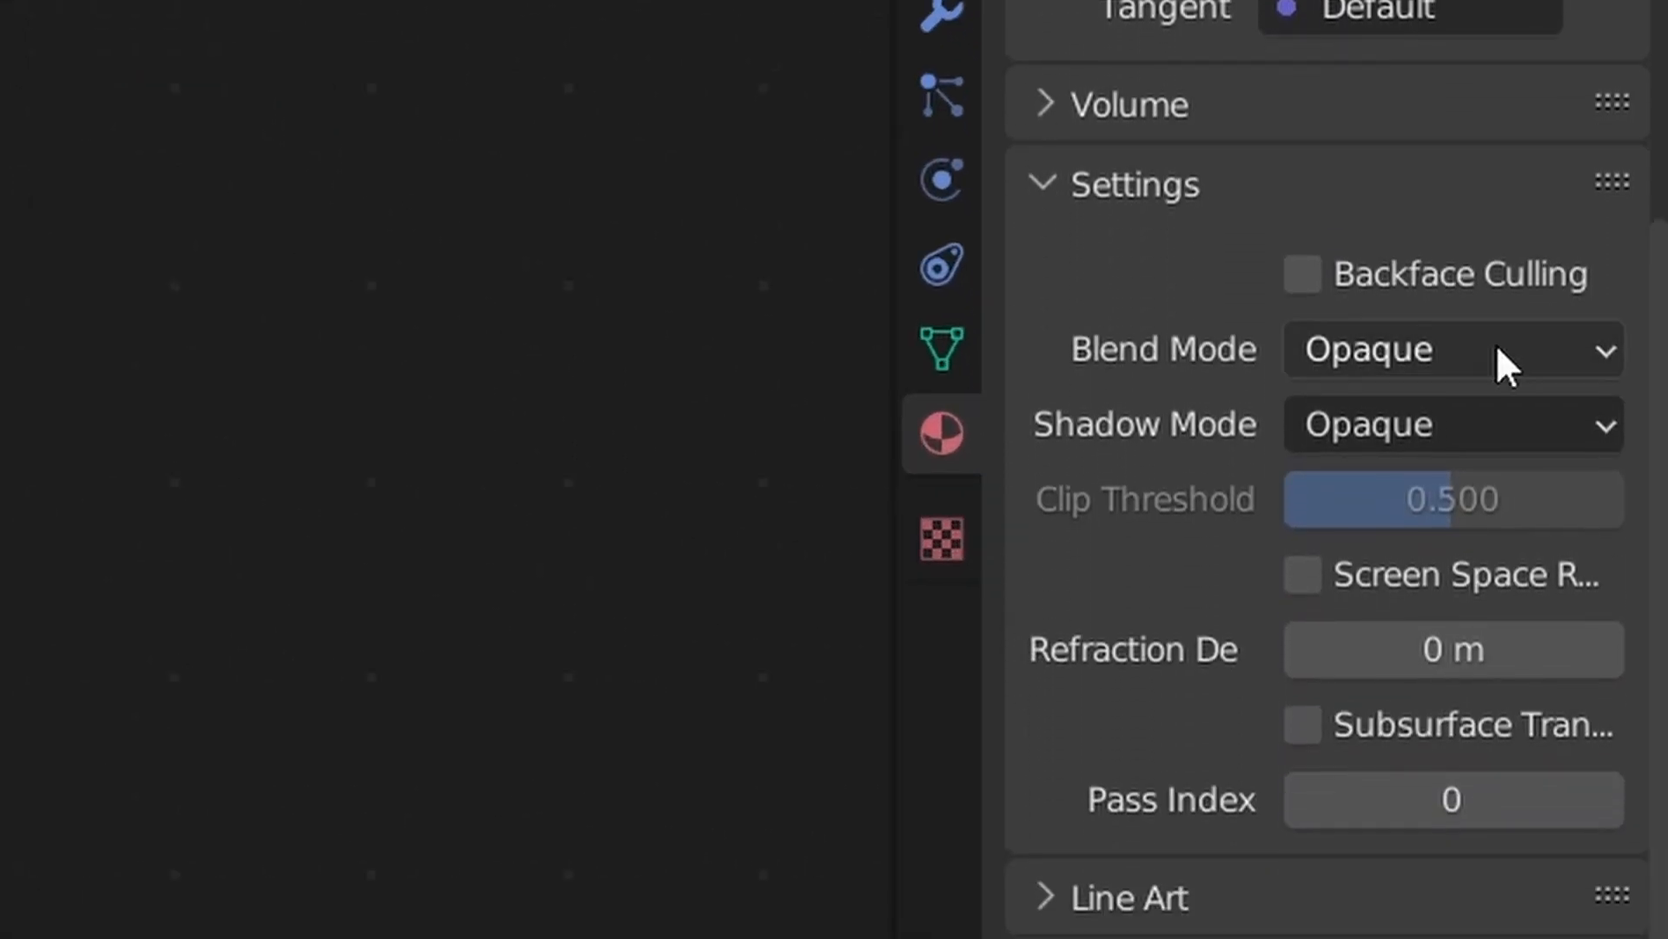
pyautogui.click(1496, 346)
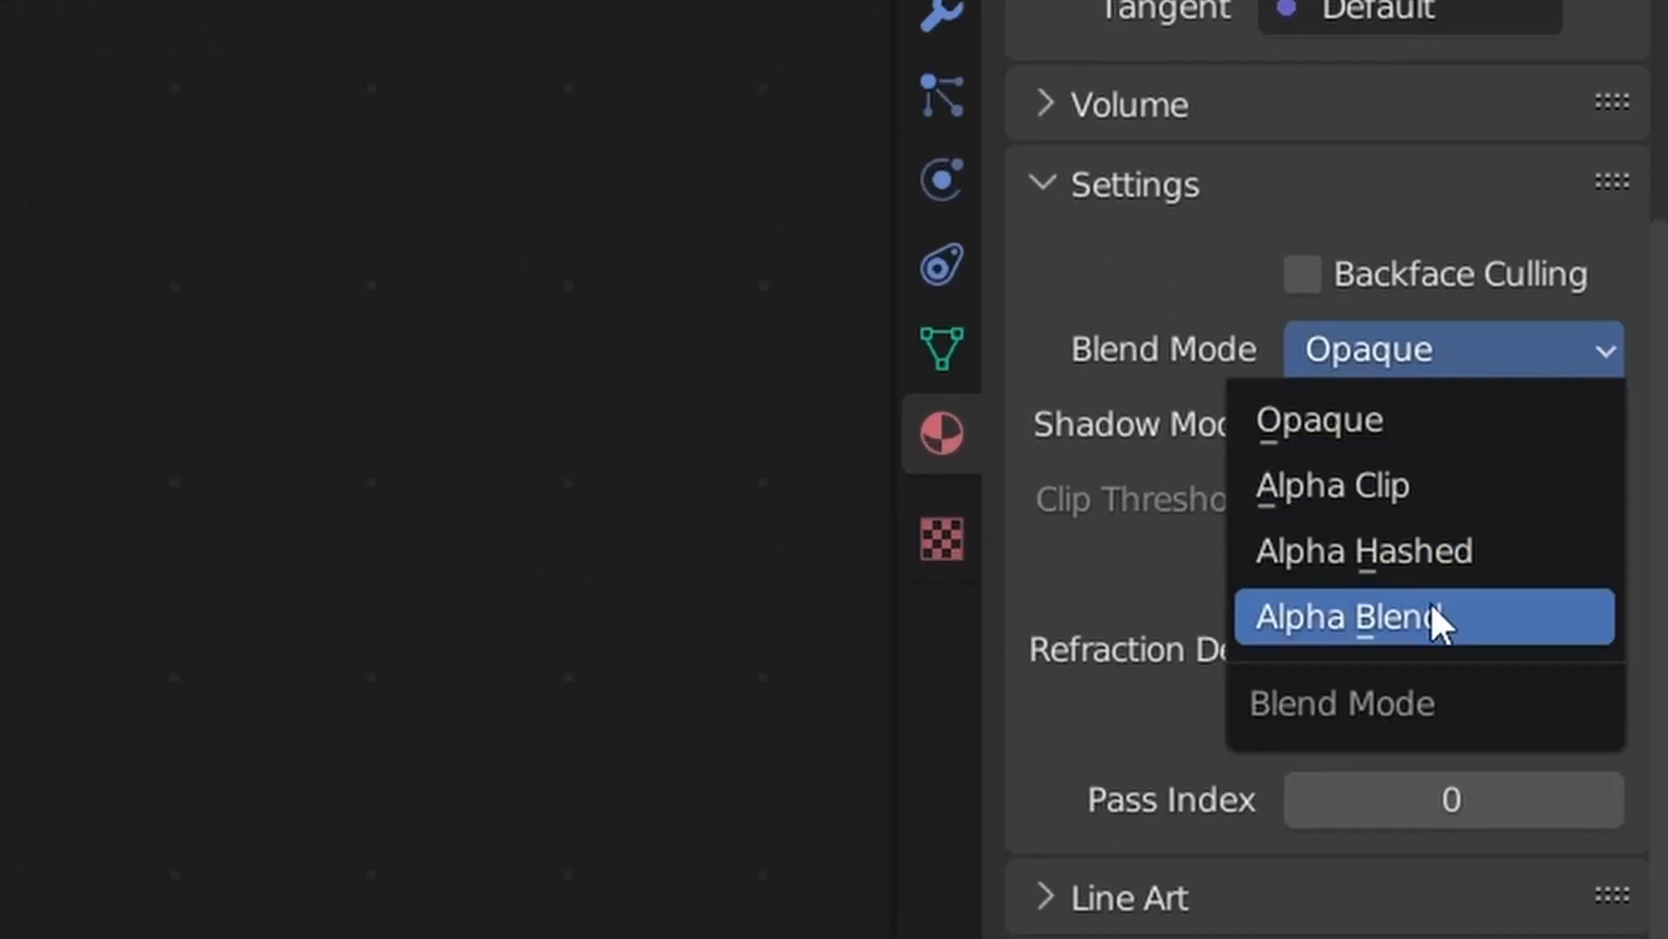
pyautogui.click(1301, 600)
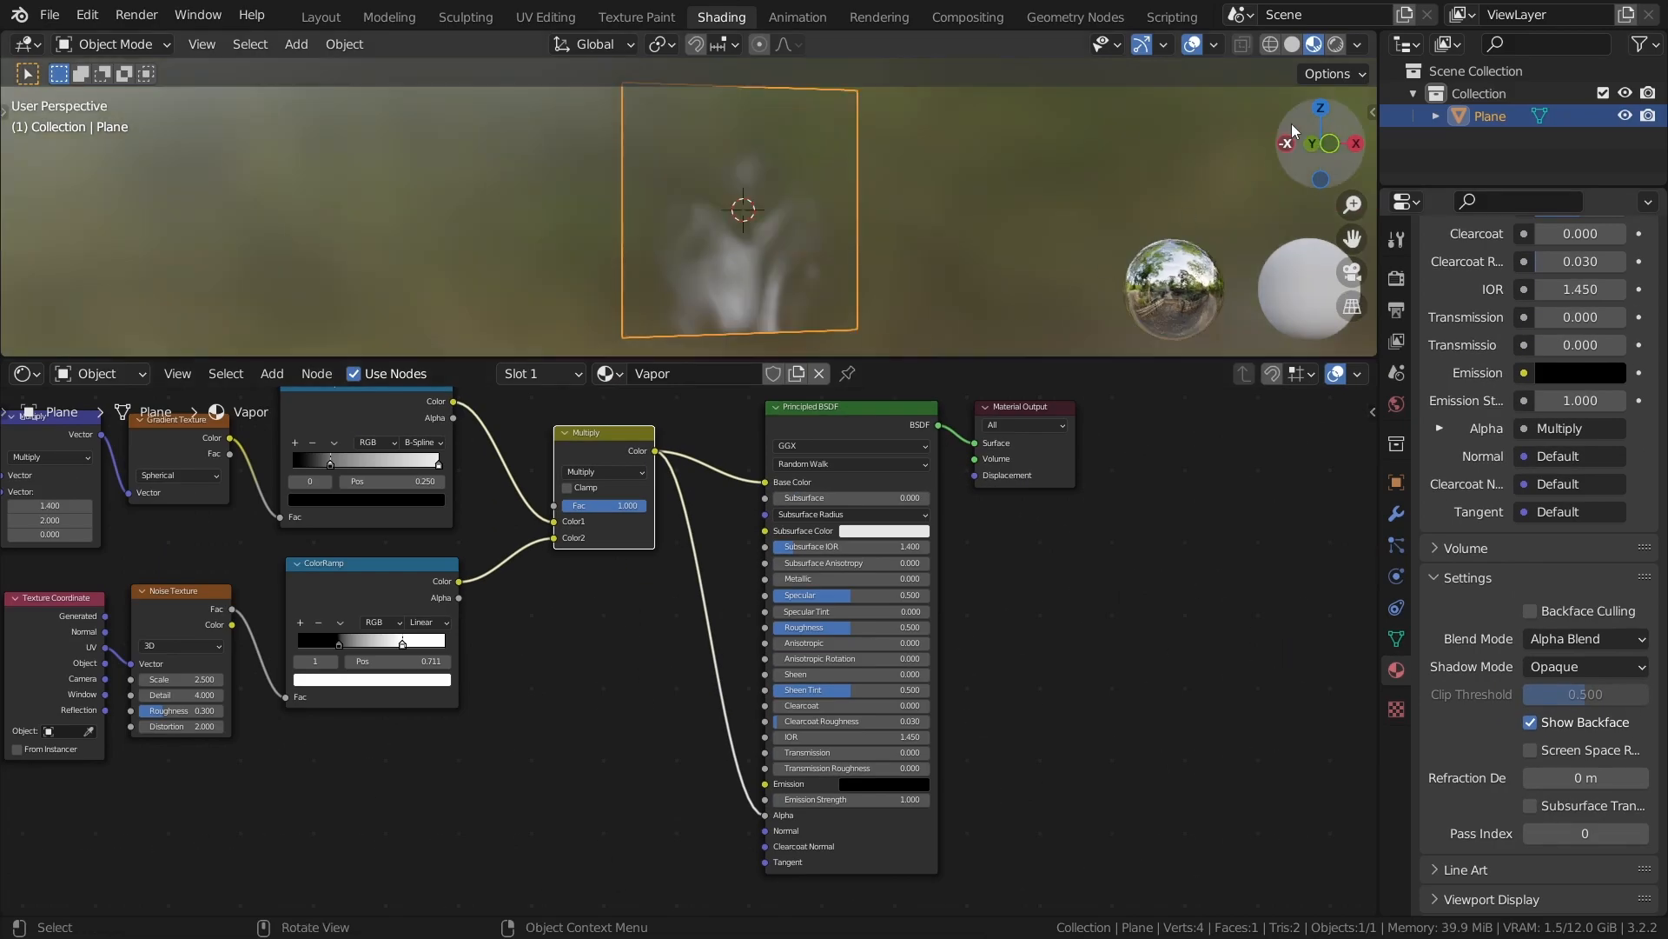
# Set the World Opacity of the material preview shading to 0.
pyautogui.click(1358, 45)
pyautogui.moveTo(1359, 334); pyautogui.dragTo(1125, 334)
pyautogui.moveTo(897, 259)
pyautogui.mouseDown(button='middle')
pyautogui.moveTo(768, 252)
pyautogui.moveTo(1017, 248)
pyautogui.mouseUp(button='middle')
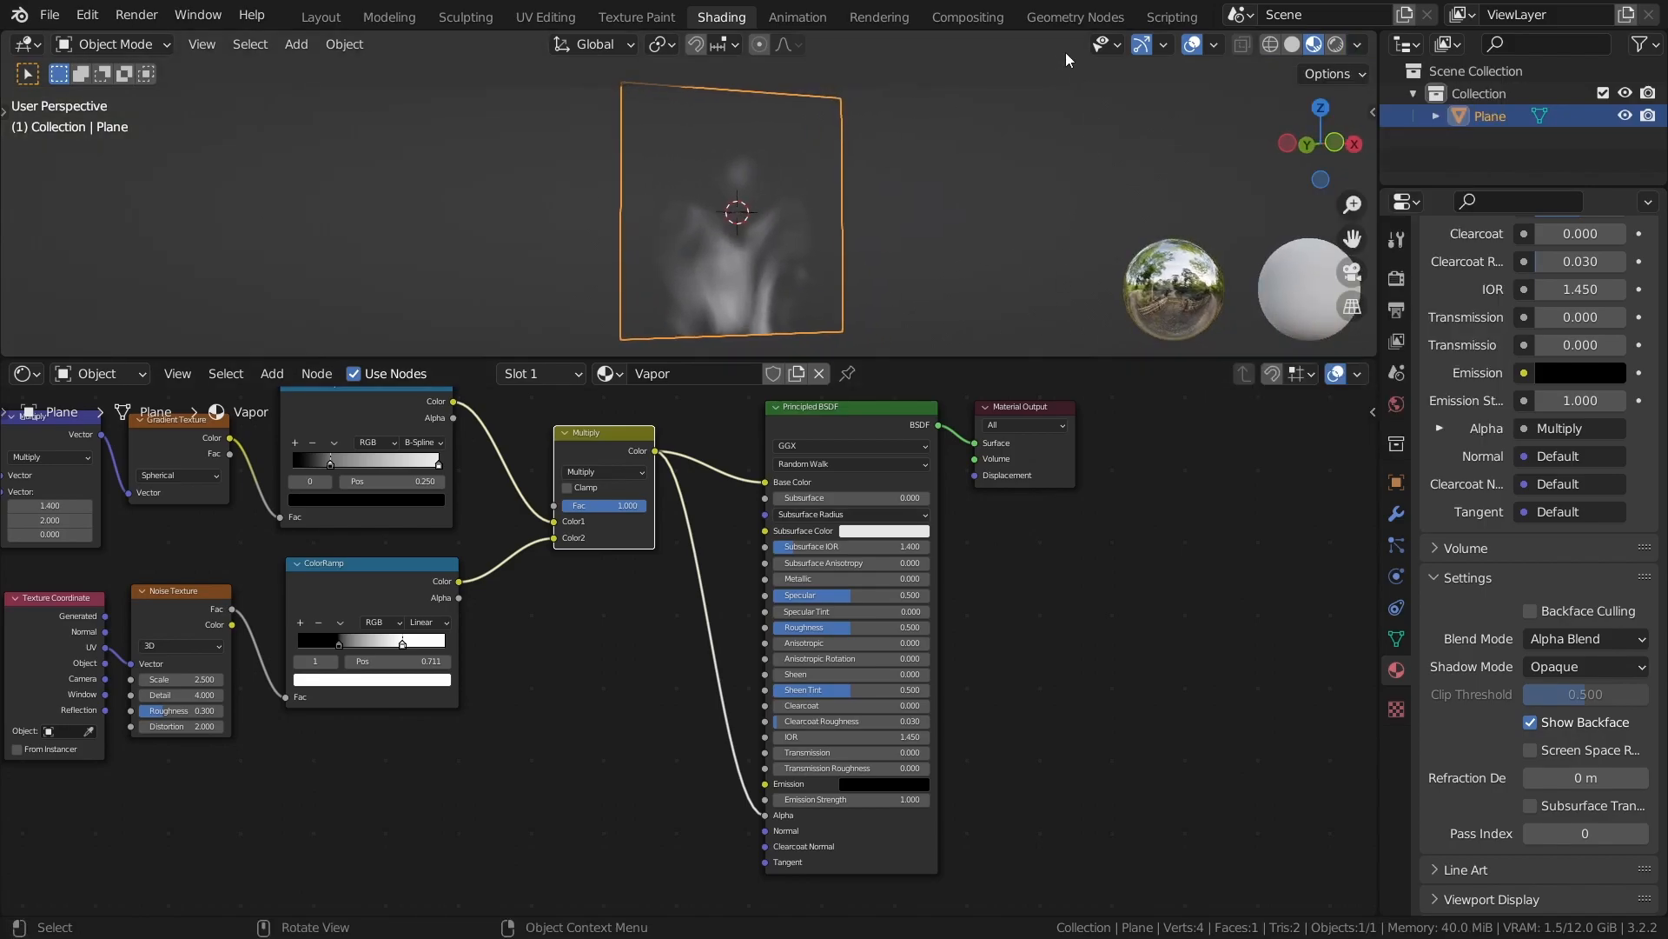
# Switch to the Geometry Nodes workspace and show the plane in Rendered shading with Scene World disabled.
pyautogui.click(1074, 17)
pyautogui.moveTo(876, 405); pyautogui.dragTo(1049, 336, button='middle')
pyautogui.press('z')
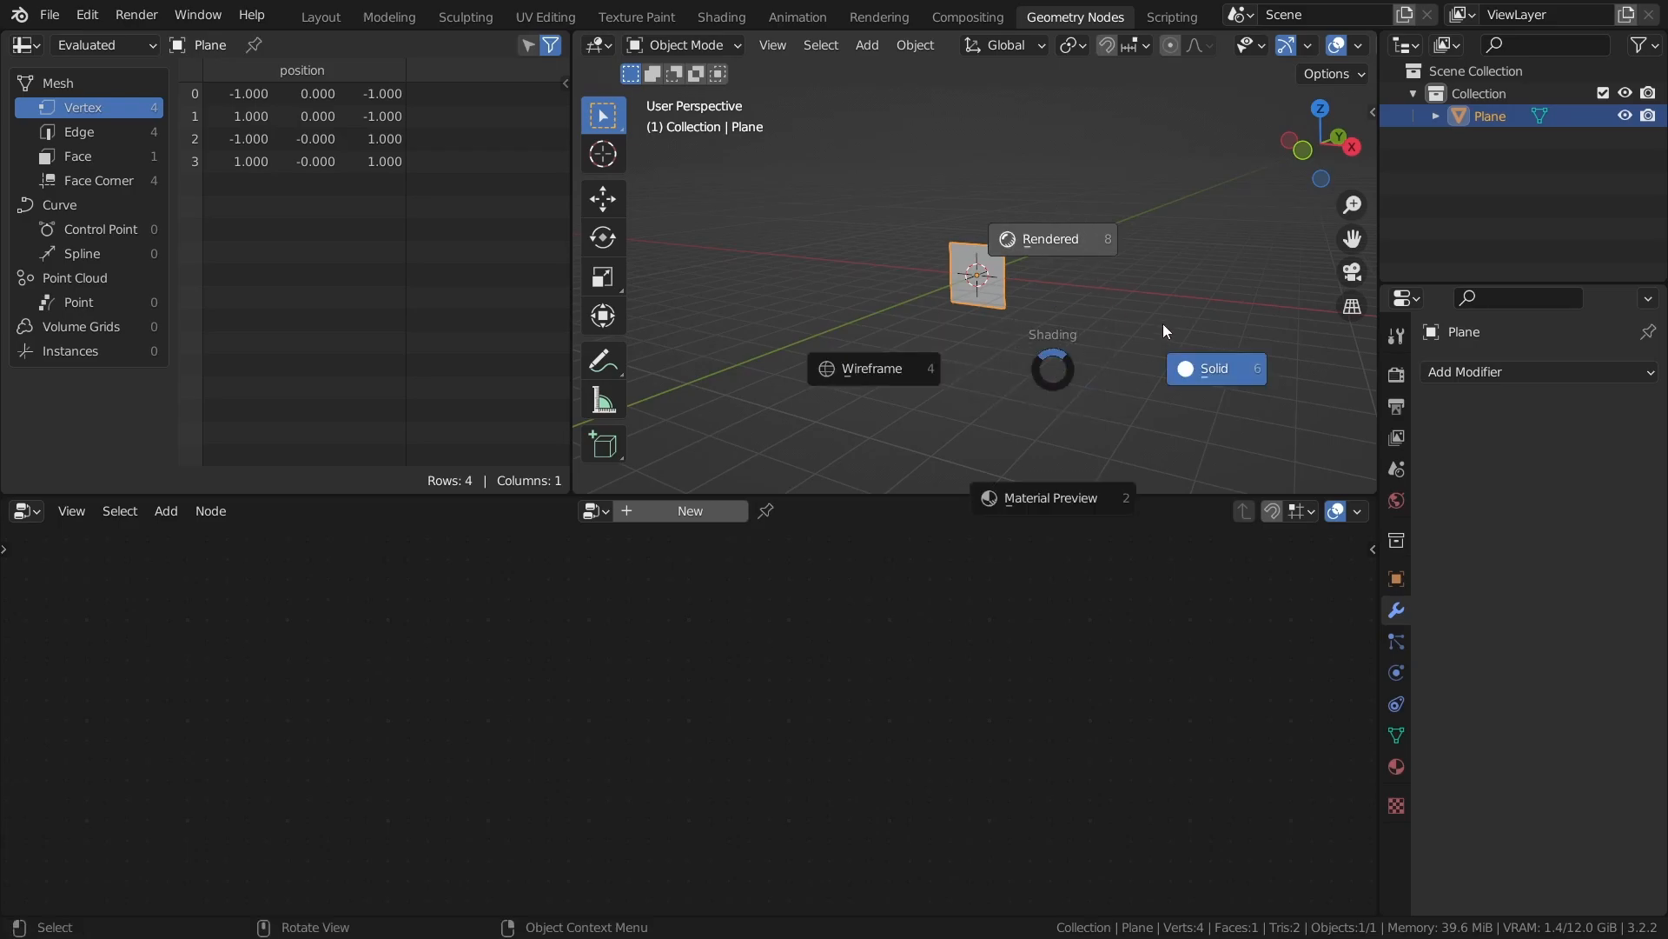
pyautogui.click(1053, 239)
pyautogui.scroll(-5, 1361, 49)
pyautogui.click(1364, 51)
pyautogui.click(1228, 178)
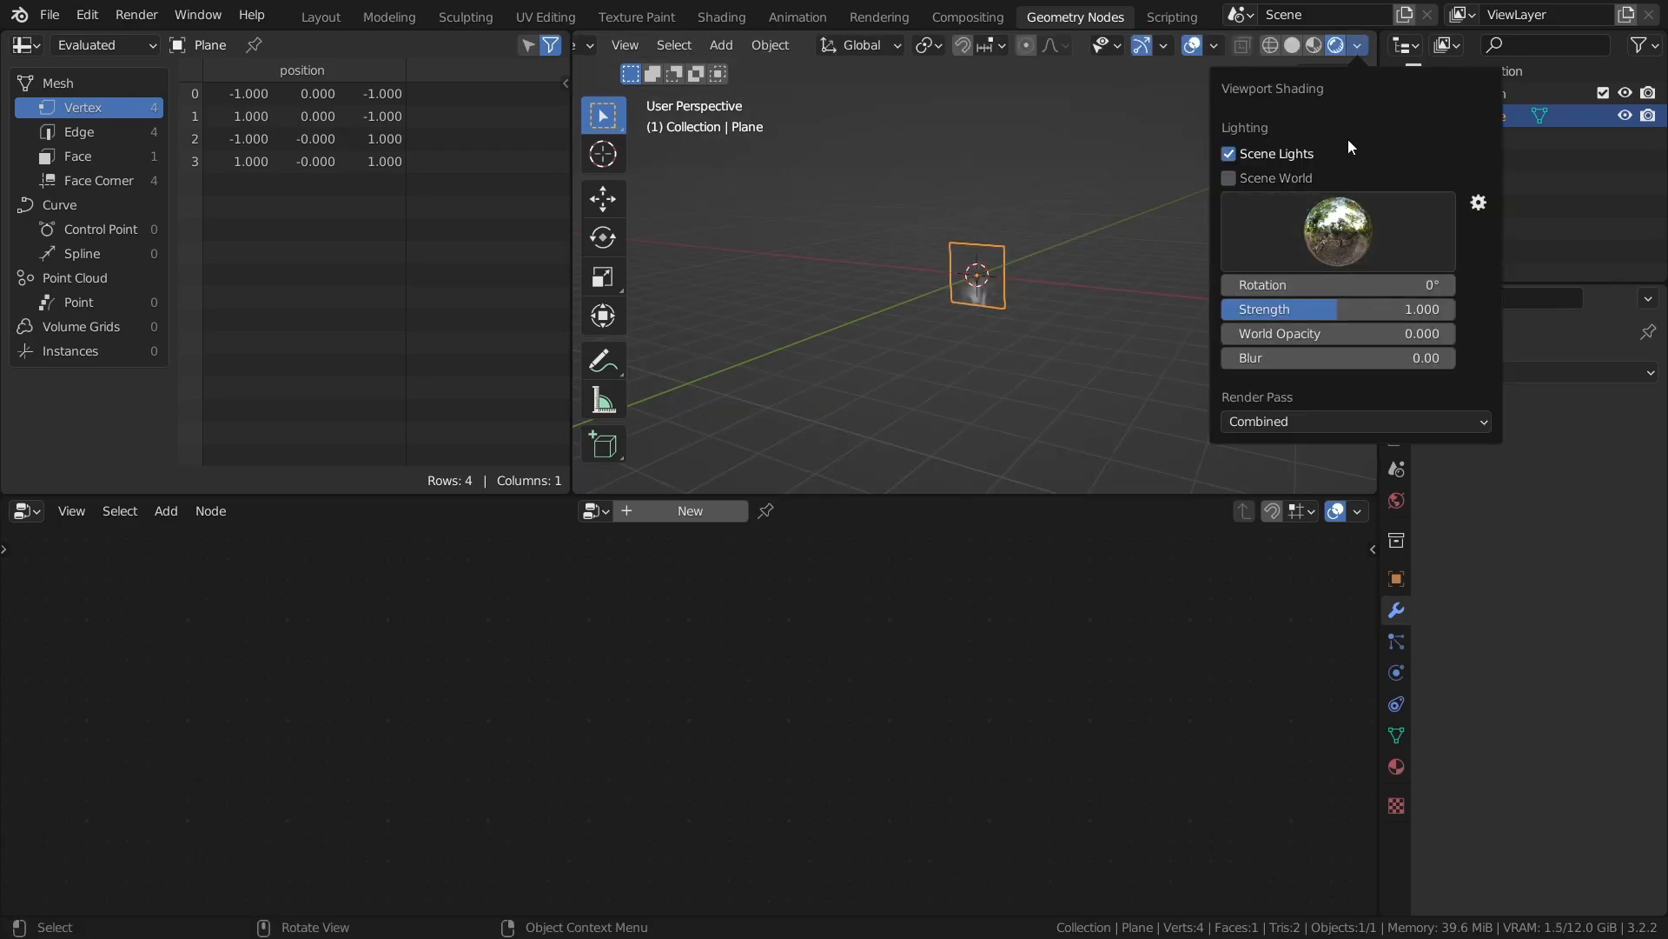
pyautogui.scroll(5, 948, 347)
# Create a new geometry node tree for the plane and insert a Subdivide Mesh node between Group Input and Group Output.
pyautogui.click(677, 511)
pyautogui.moveTo(573, 455); pyautogui.dragTo(471, 456)
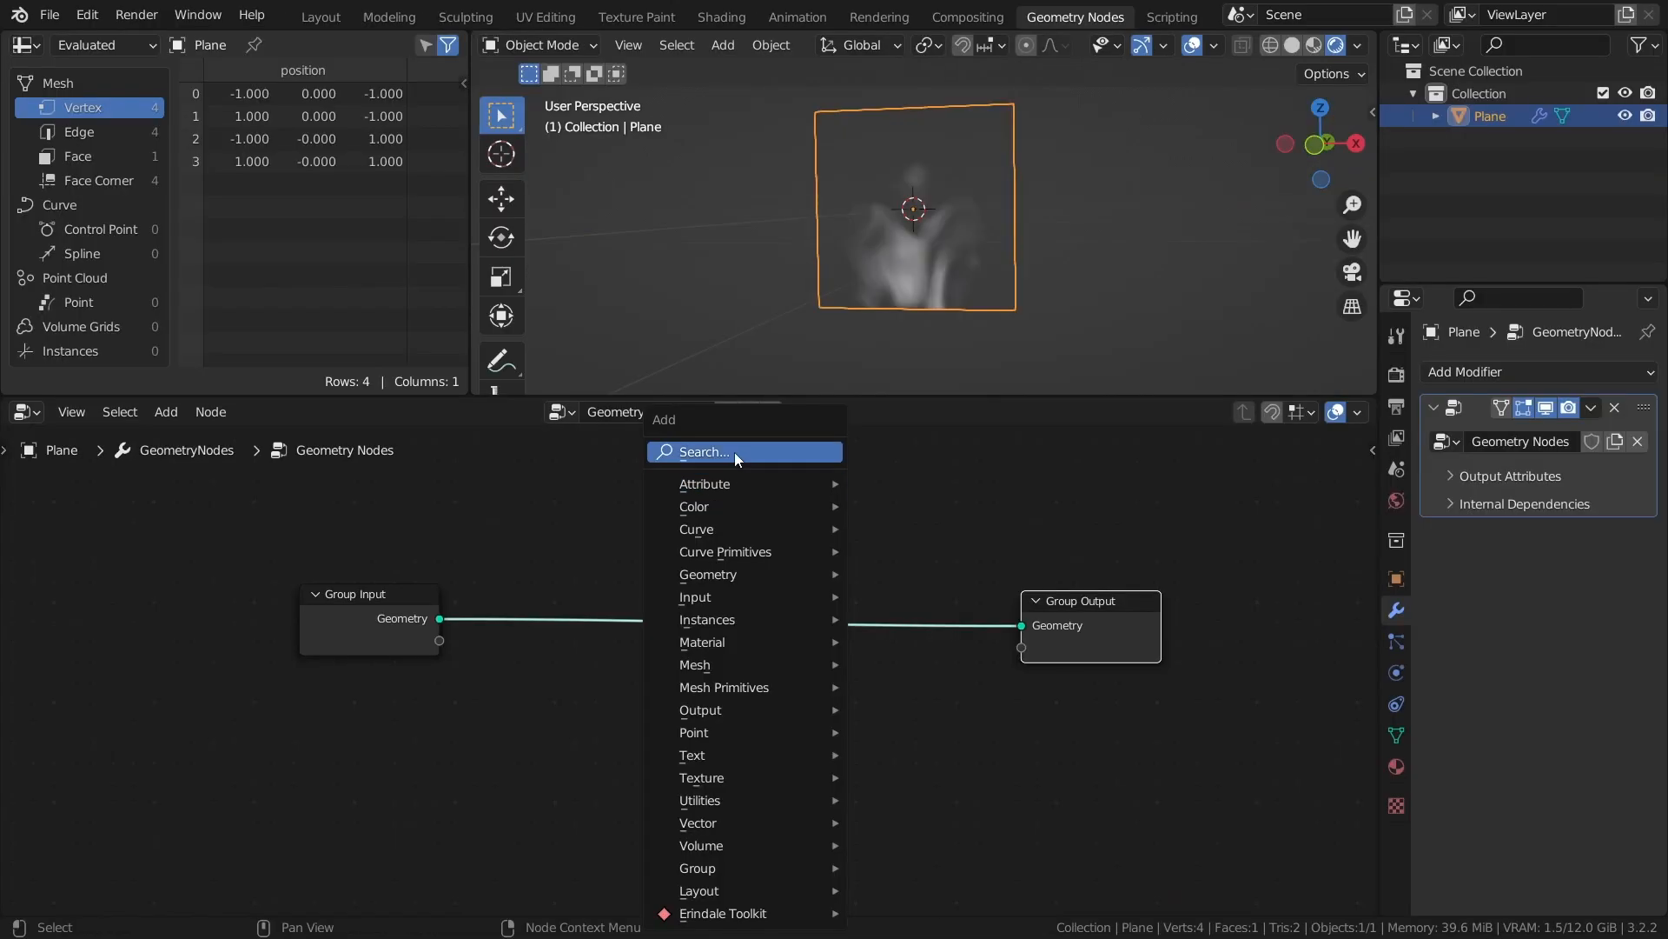
pyautogui.click(733, 452)
pyautogui.write('subd')
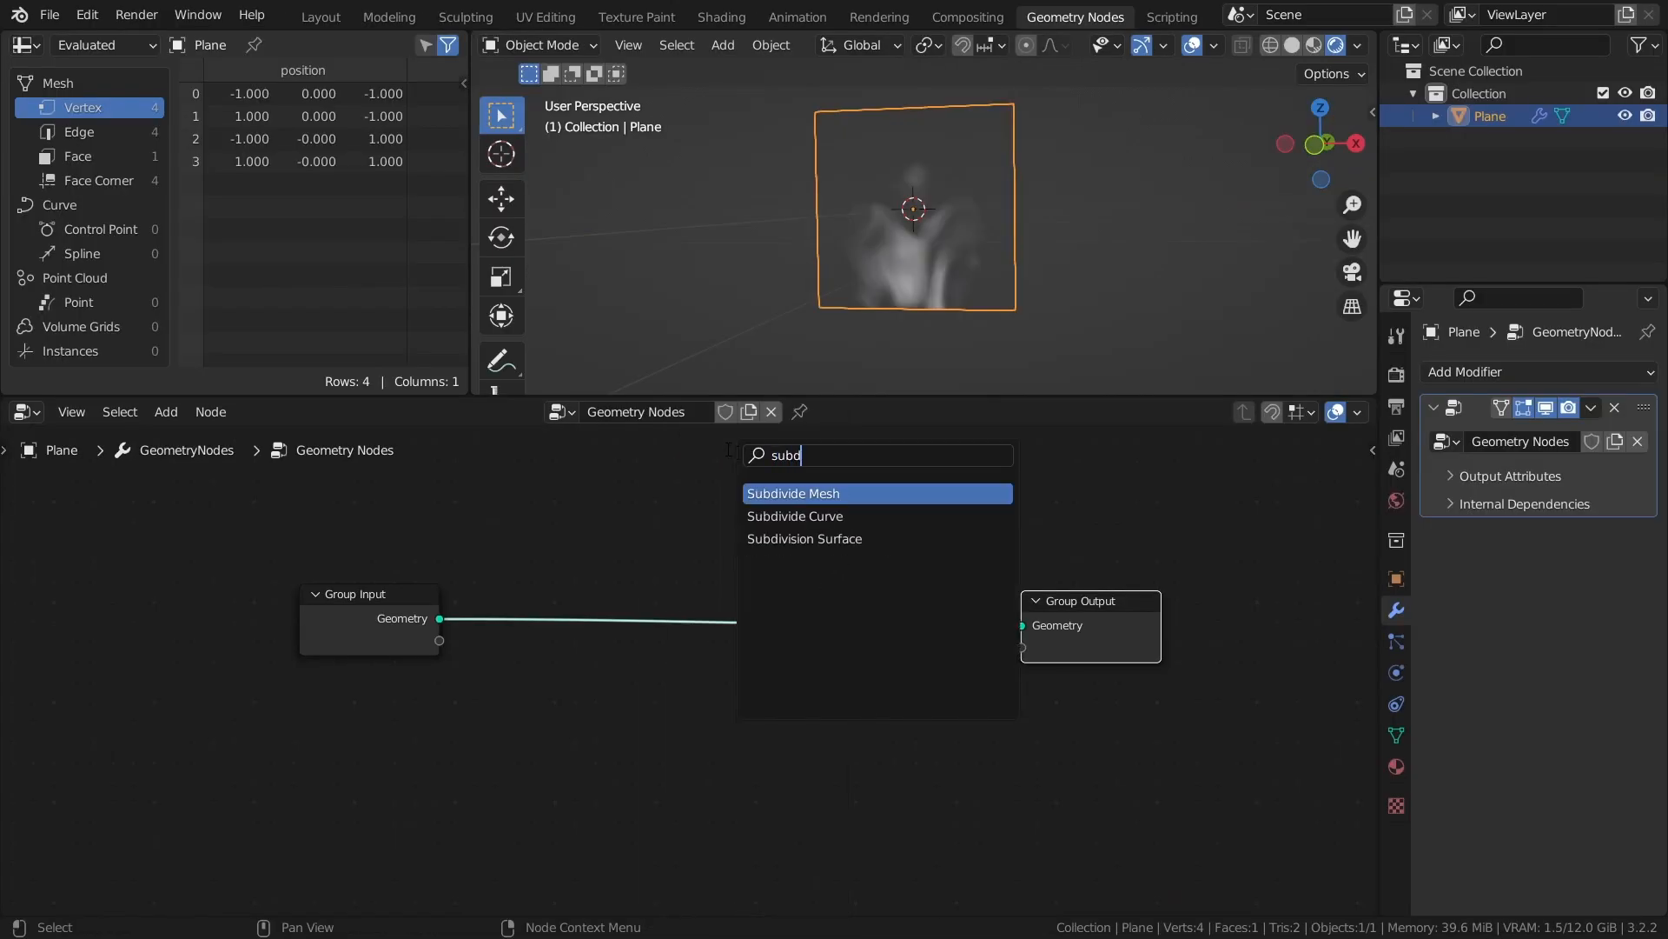
pyautogui.press('Return')
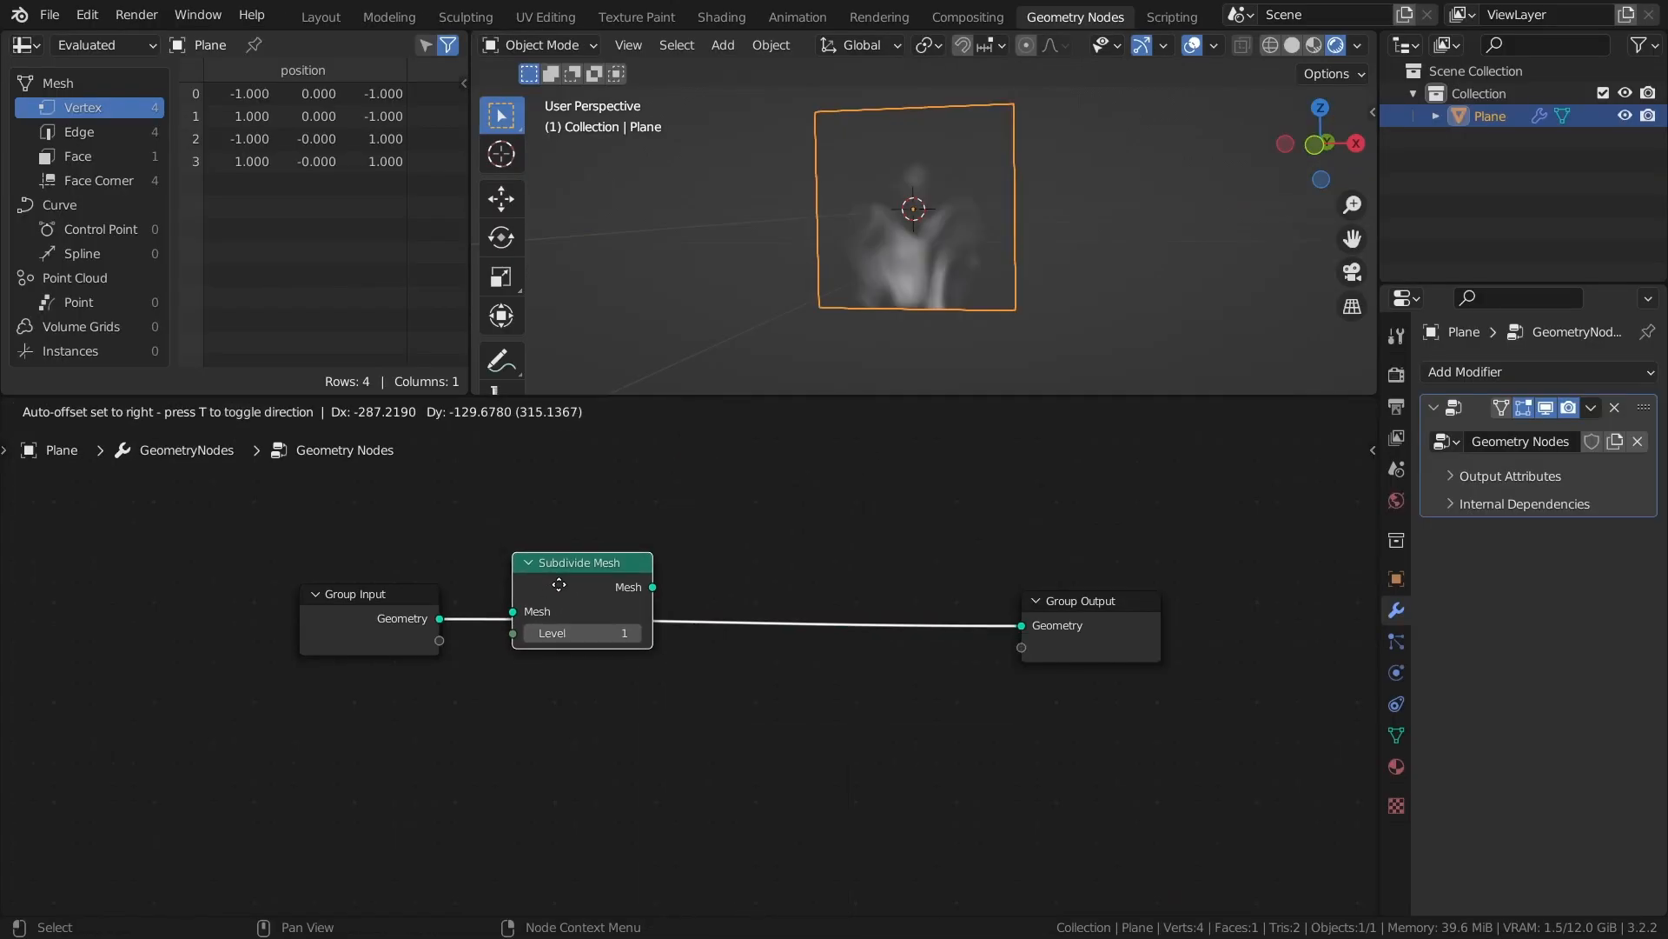
pyautogui.click(559, 581)
# Set the Subdivide Mesh node's Level to 4, checking the grid density in wireframe shading.
pyautogui.click(644, 632)
pyautogui.click(644, 632)
pyautogui.click(644, 632)
pyautogui.press('z')
pyautogui.click(627, 273)
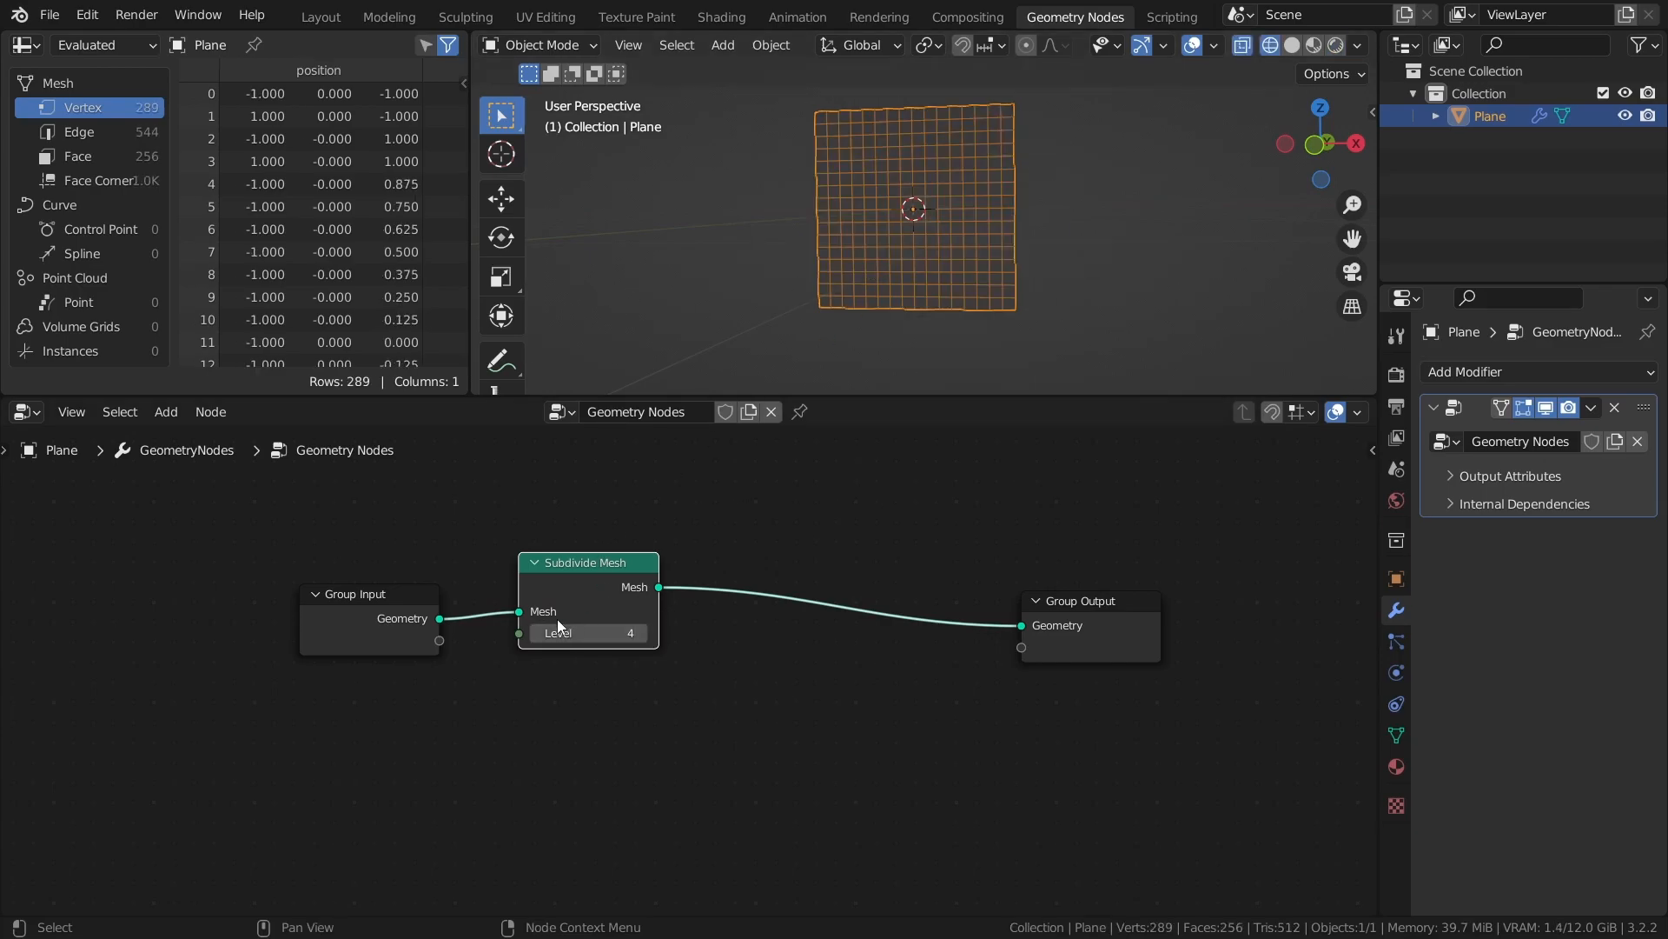
pyautogui.click(537, 634)
pyautogui.click(537, 635)
pyautogui.click(644, 634)
pyautogui.click(644, 635)
# Return the viewport to Rendered shading and save the file.
pyautogui.press('z')
pyautogui.click(1045, 249)
pyautogui.hotkey('ctrl', 's')
# Insert a Set Position node between Subdivide Mesh and Group Output.
pyautogui.hotkey('shift', 'a')
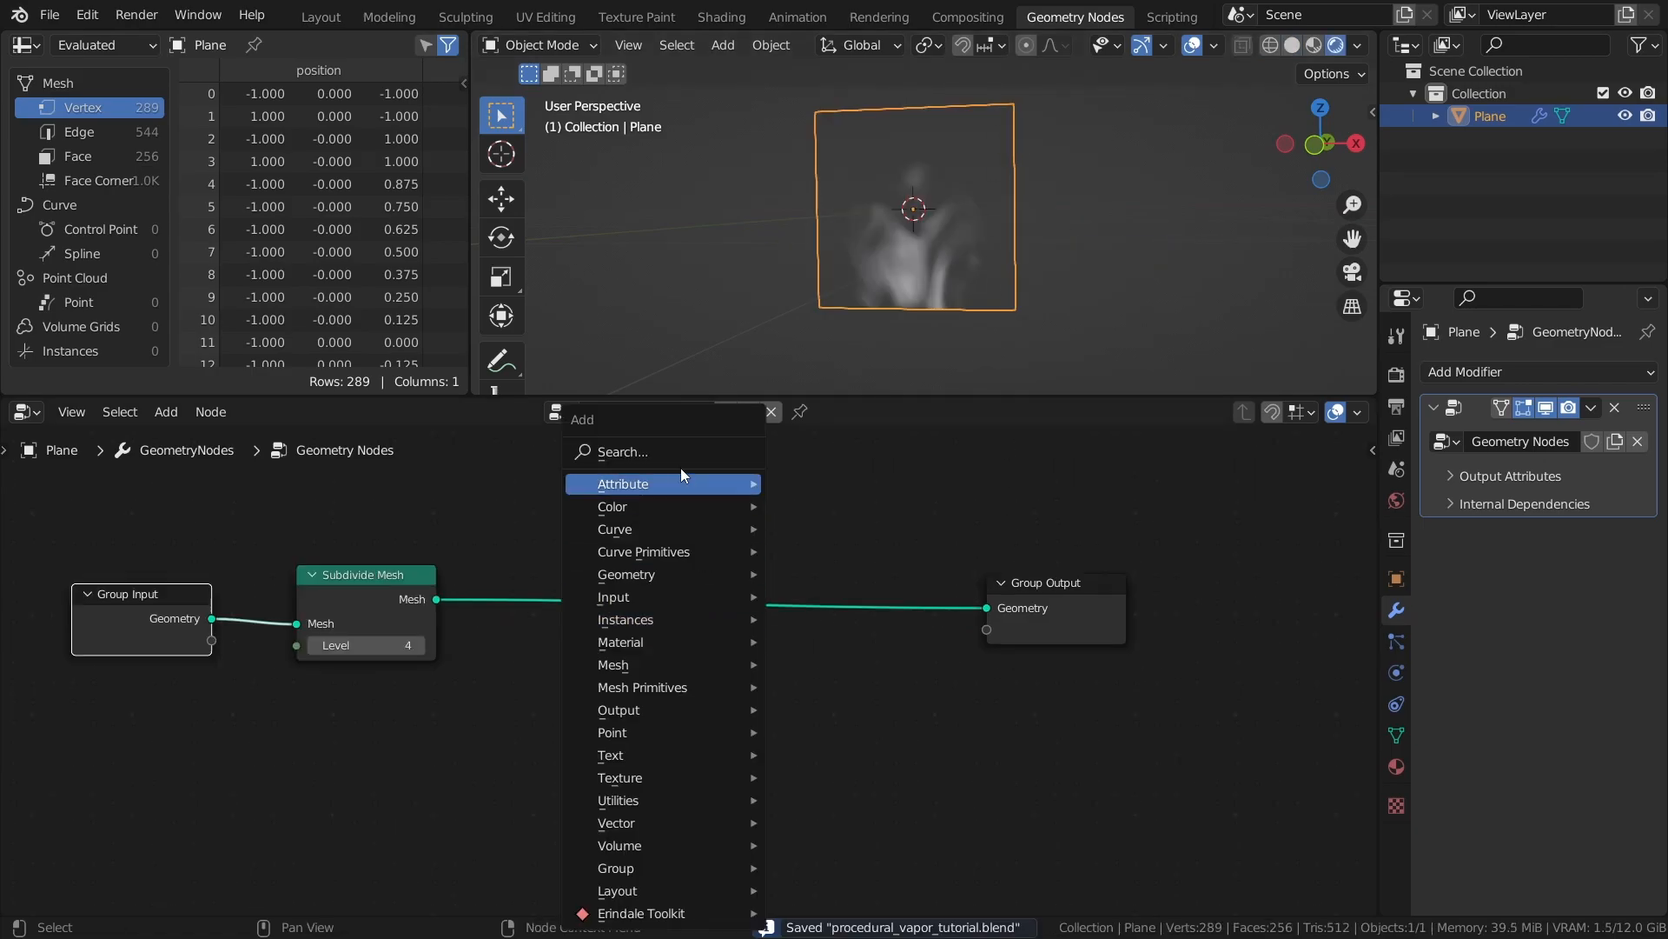
pyautogui.write('set po')
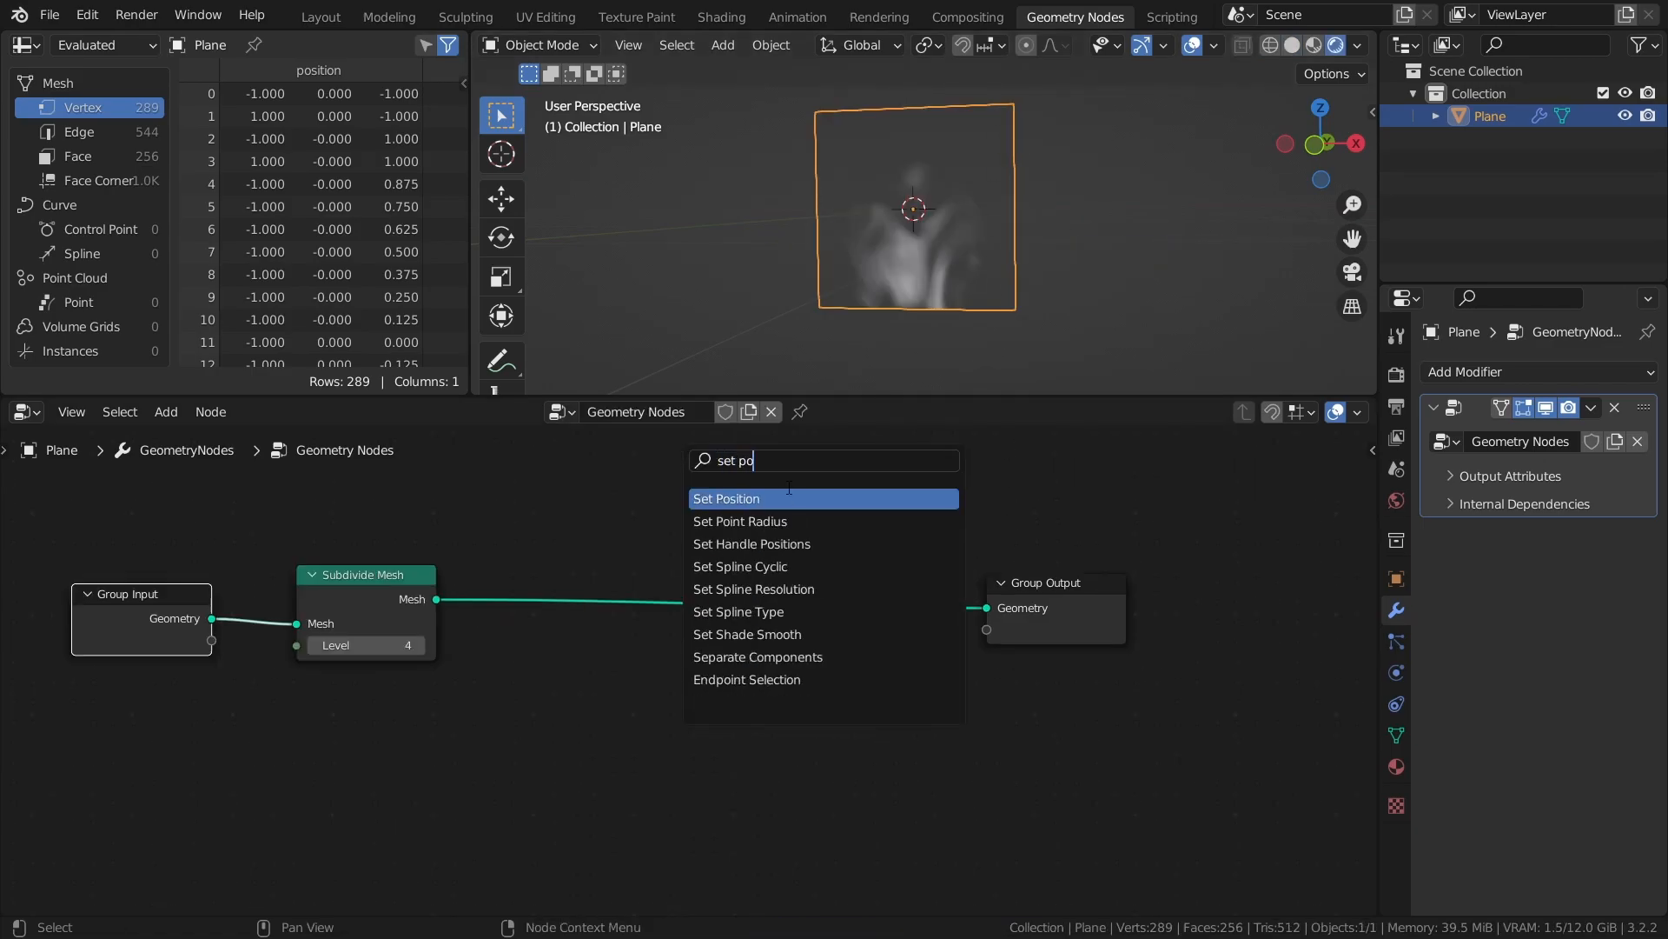
pyautogui.press('Return')
pyautogui.click(860, 565)
# Add a Noise Texture node below the Subdivide Mesh node.
pyautogui.hotkey('shift', 'a')
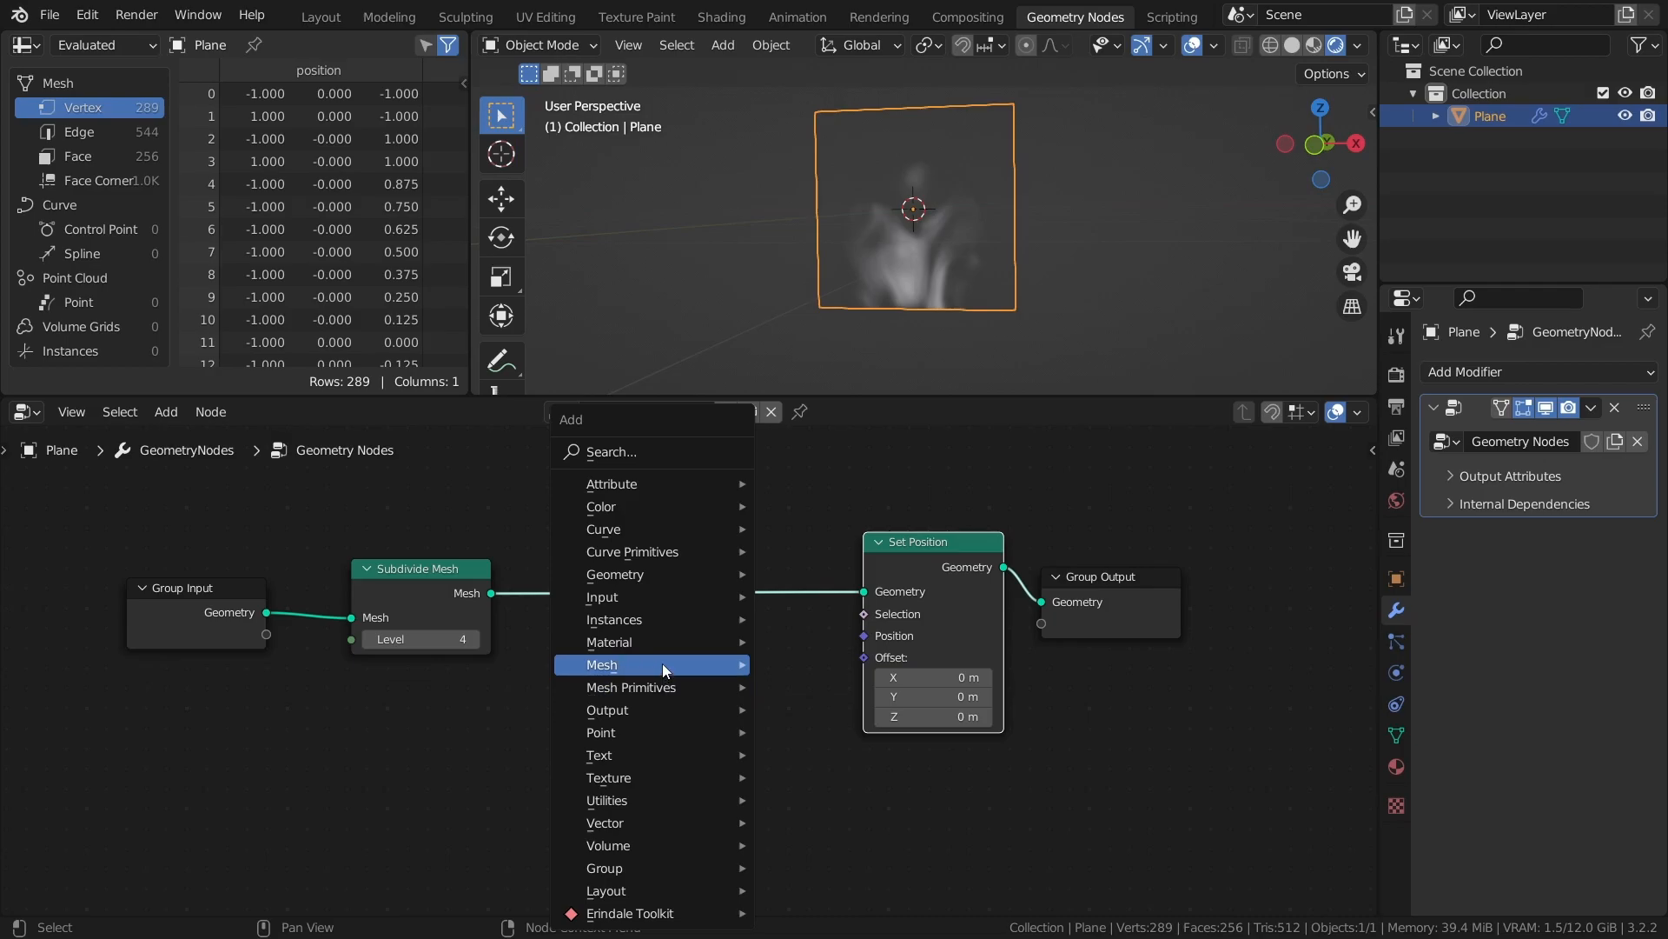
pyautogui.moveTo(697, 784)
pyautogui.click(830, 708)
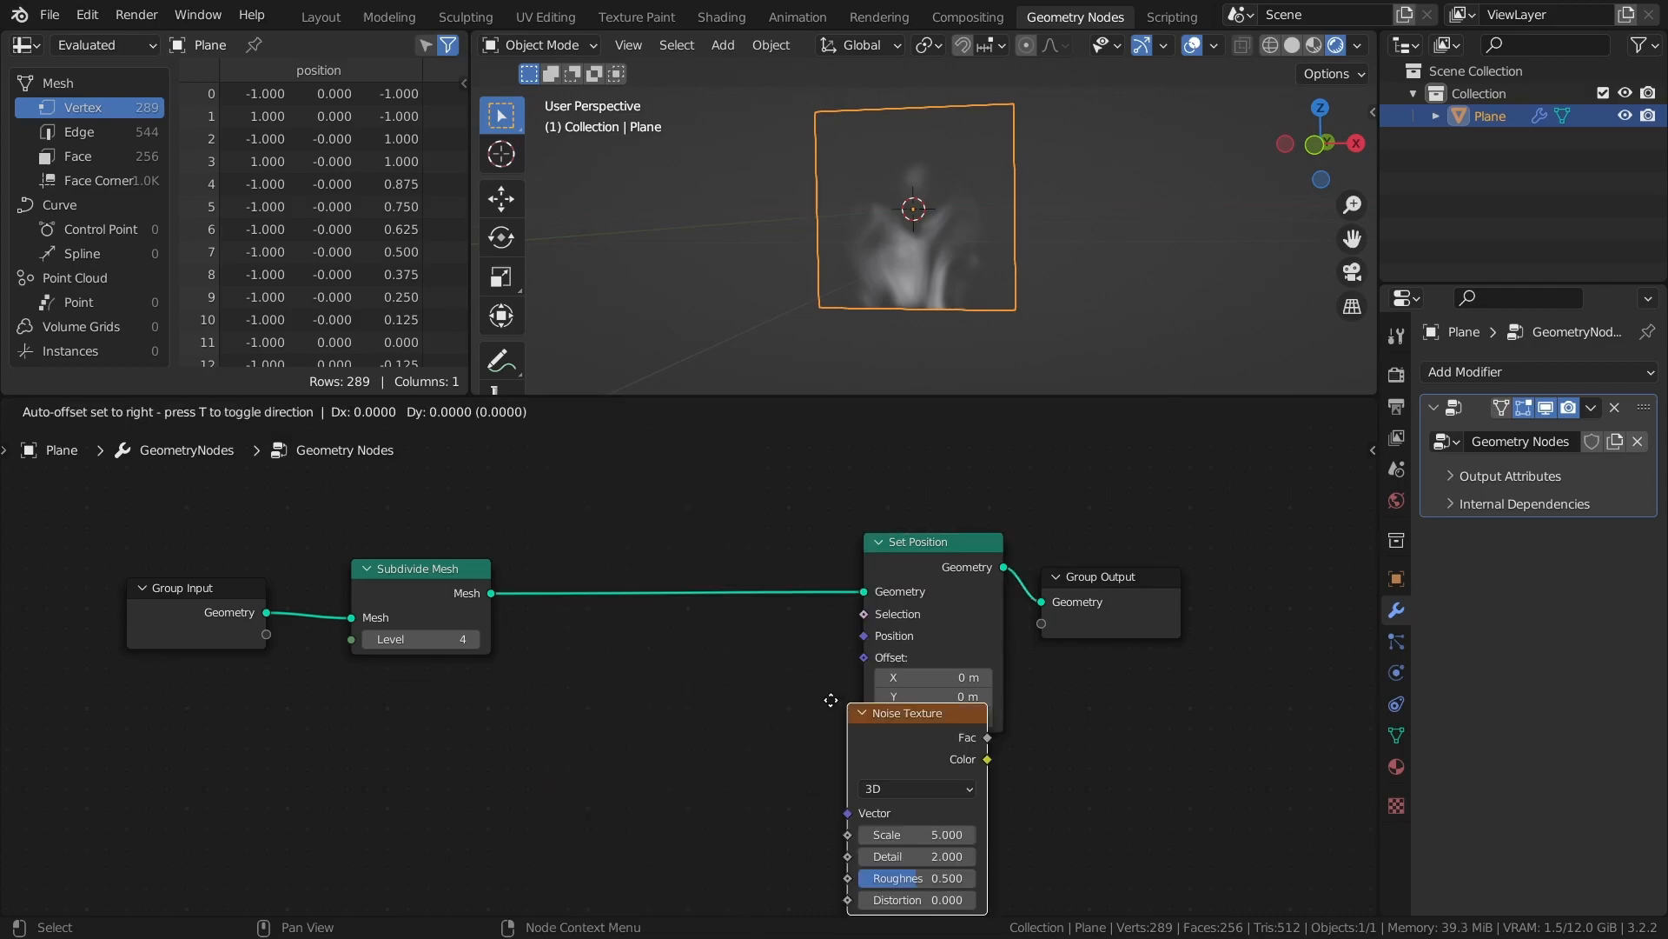
pyautogui.click(514, 651)
# Add a Map Range node set to Vector and link the Noise Texture's Color output to its Vector input.
pyautogui.hotkey('shift', 'a')
pyautogui.moveTo(707, 693)
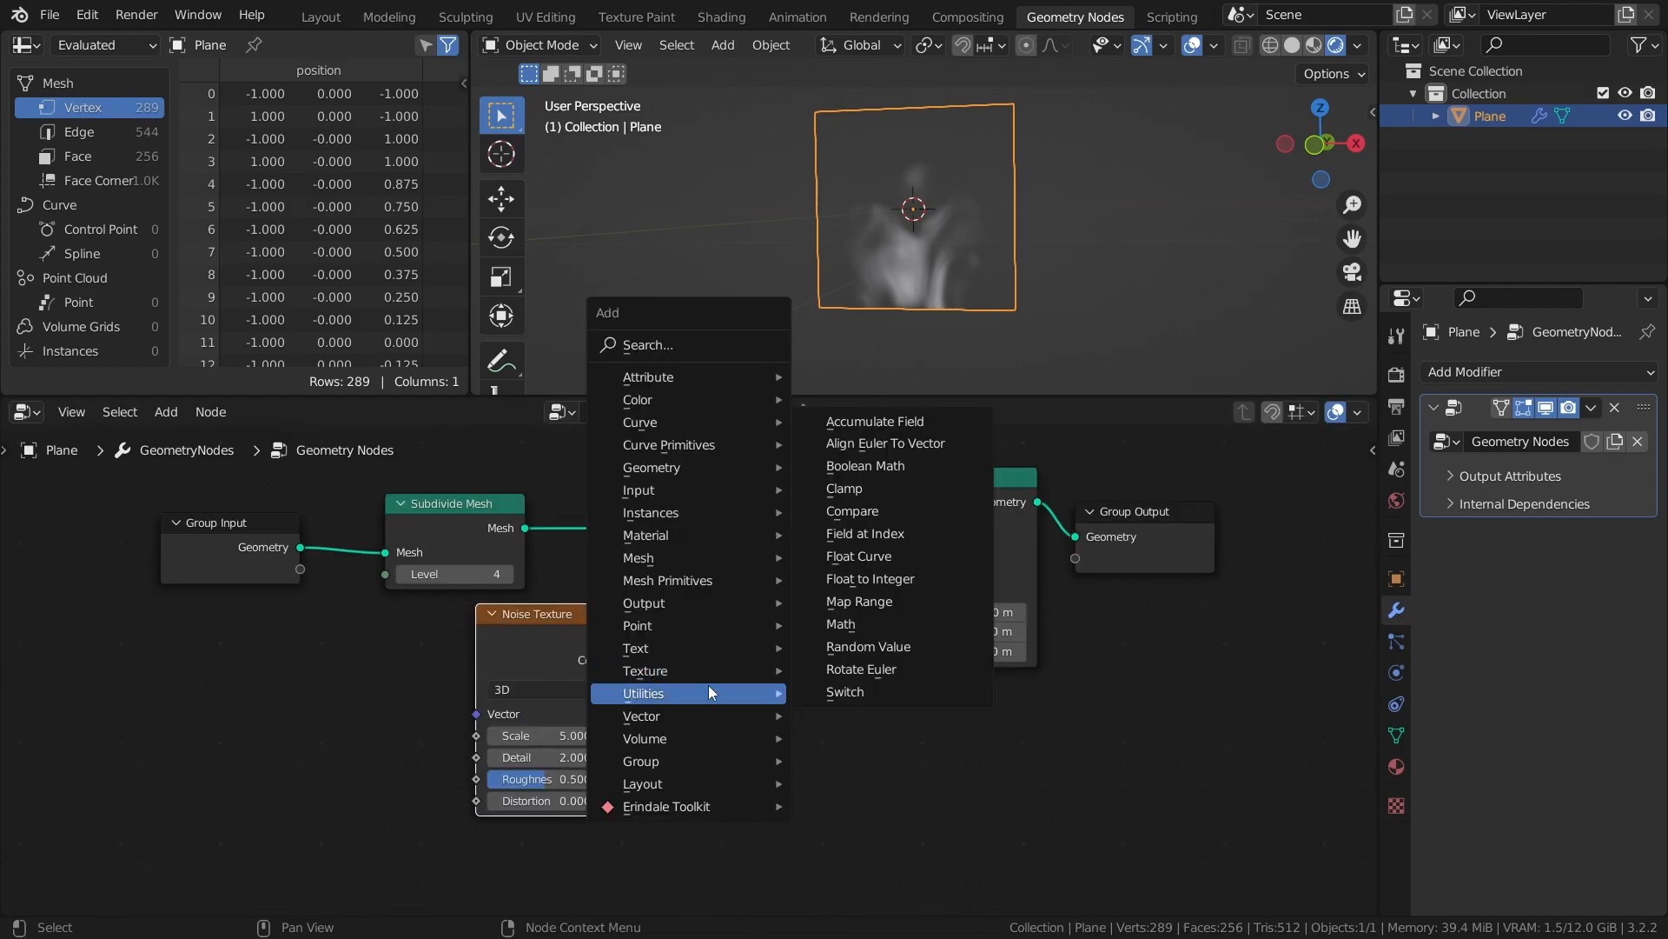
pyautogui.click(886, 601)
pyautogui.click(687, 583)
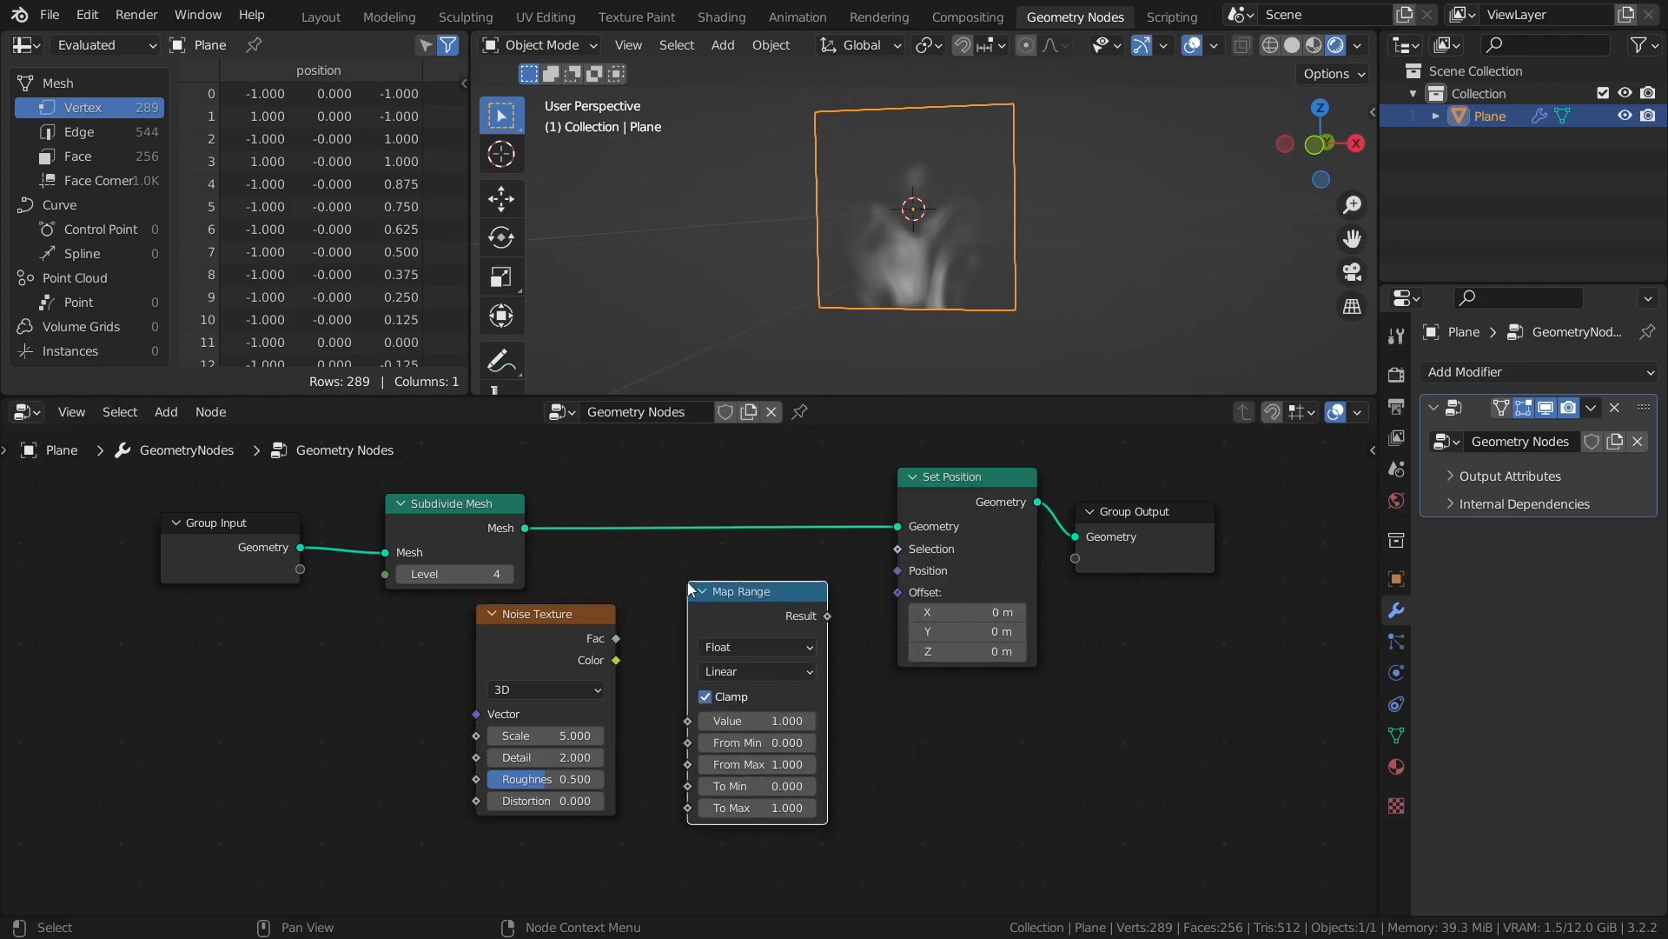
pyautogui.click(747, 650)
pyautogui.click(742, 690)
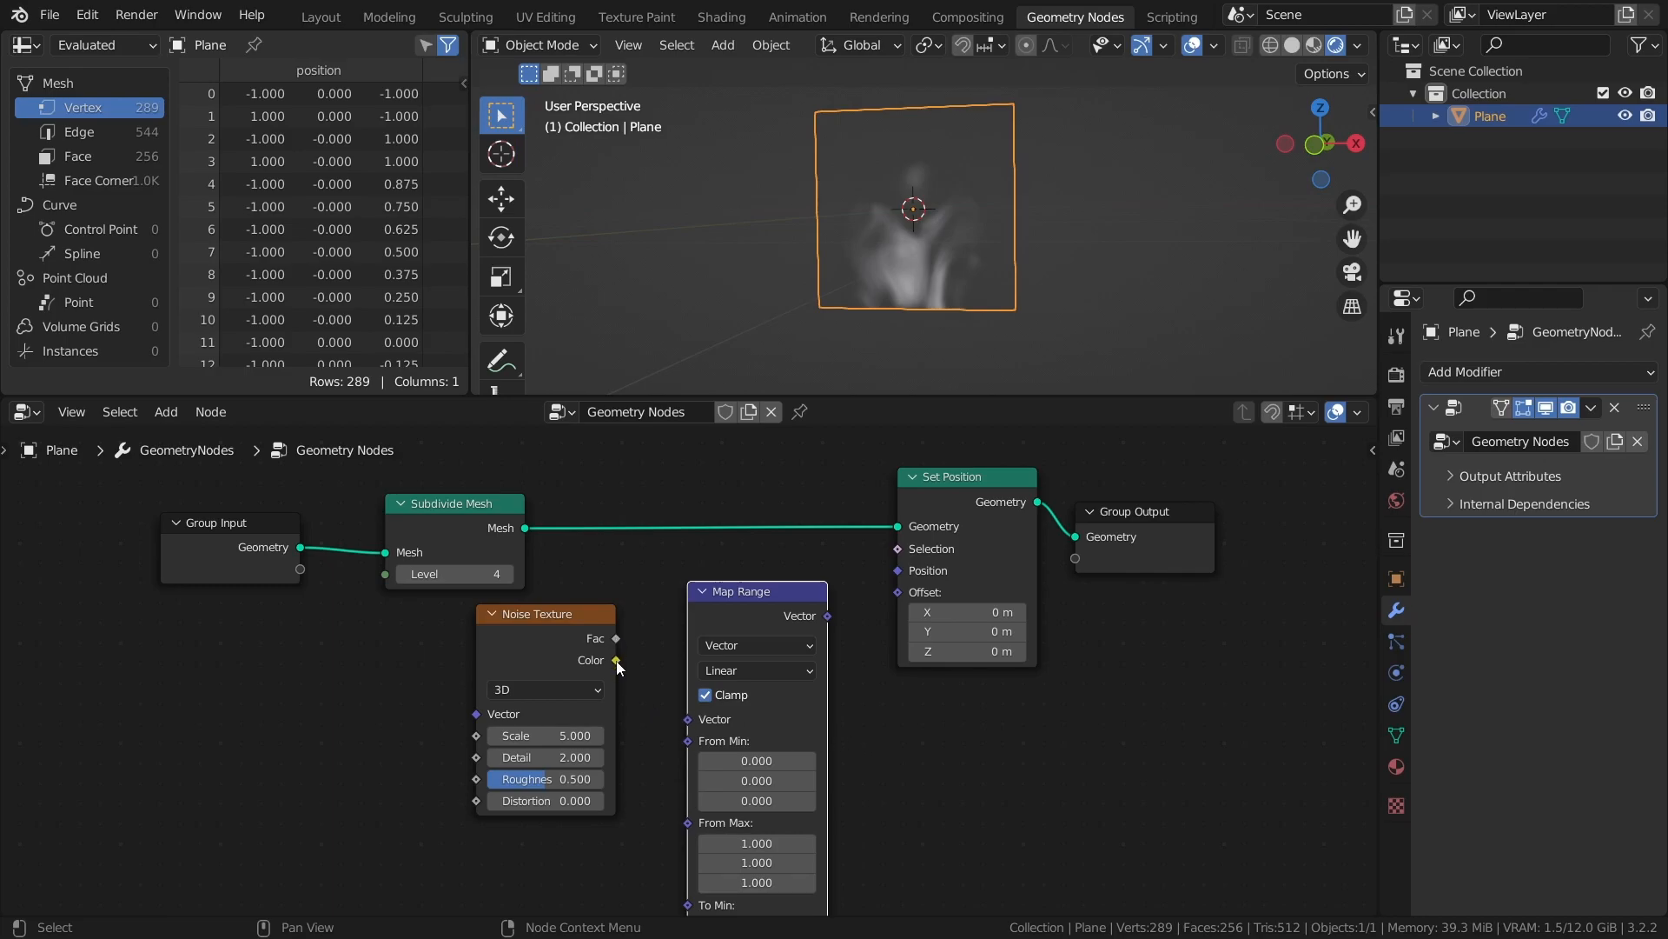
pyautogui.moveTo(617, 660); pyautogui.dragTo(687, 719)
# Set all three To Min values of the Map Range node to -1.
pyautogui.moveTo(975, 813); pyautogui.dragTo(1001, 593, button='middle')
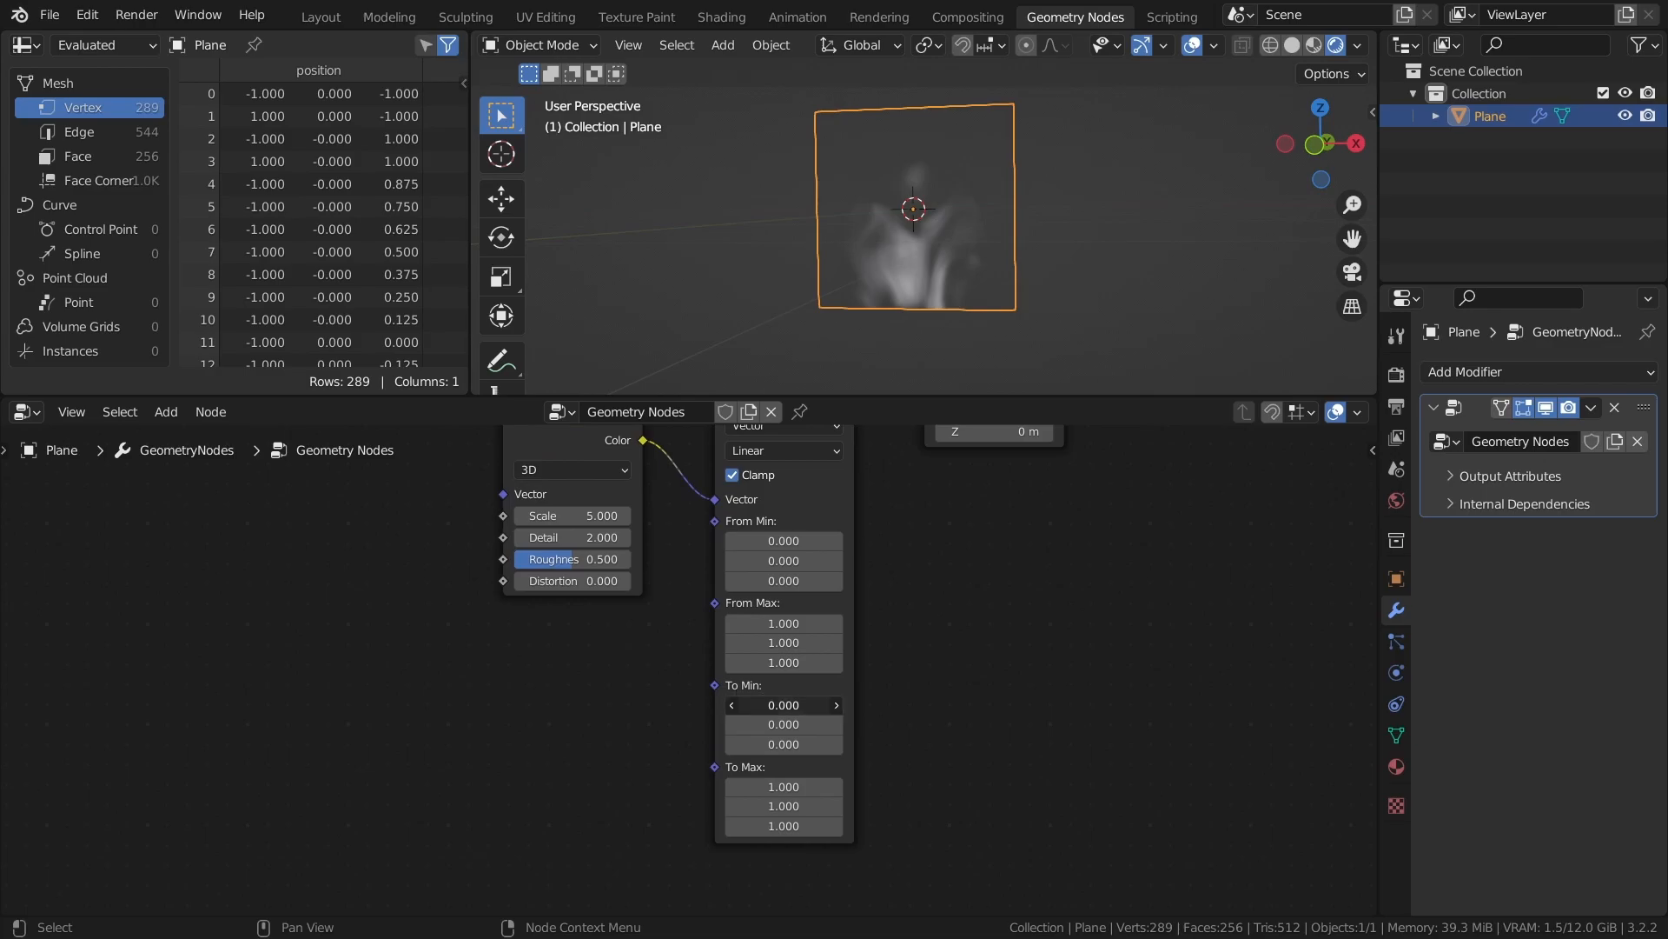
pyautogui.moveTo(784, 705); pyautogui.dragTo(784, 743)
pyautogui.write('-1')
pyautogui.press('Return')
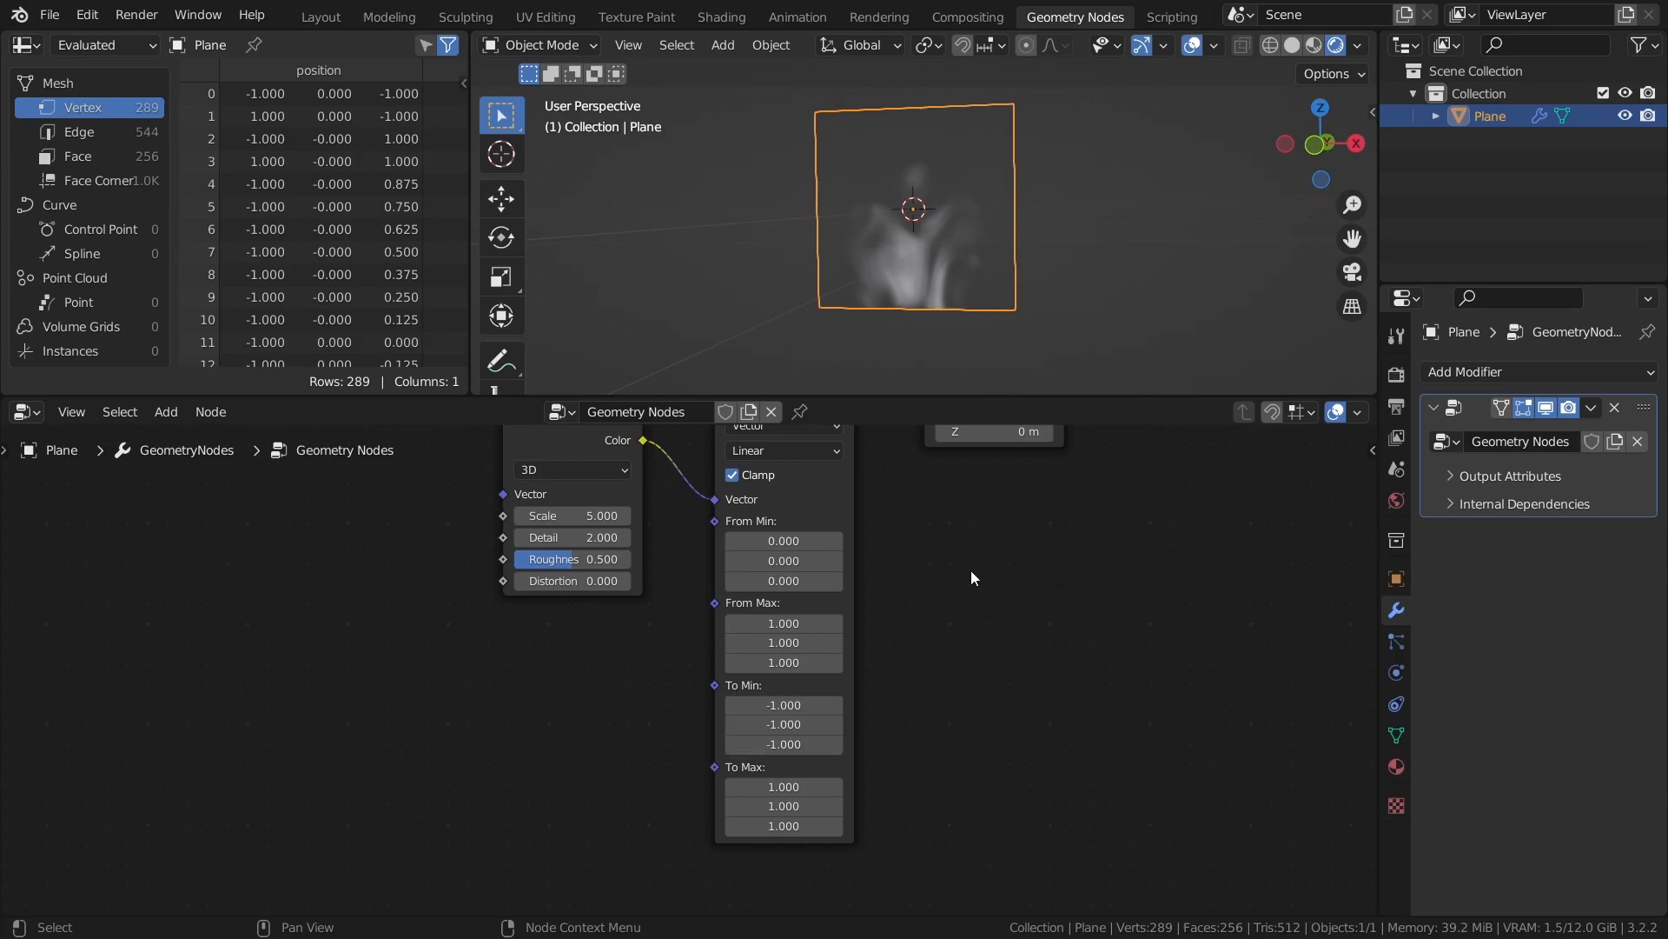
# Link the Map Range node's Vector output to the Set Position node's Offset.
pyautogui.moveTo(973, 558); pyautogui.dragTo(897, 631, button='middle')
pyautogui.scroll(-2, 896, 631)
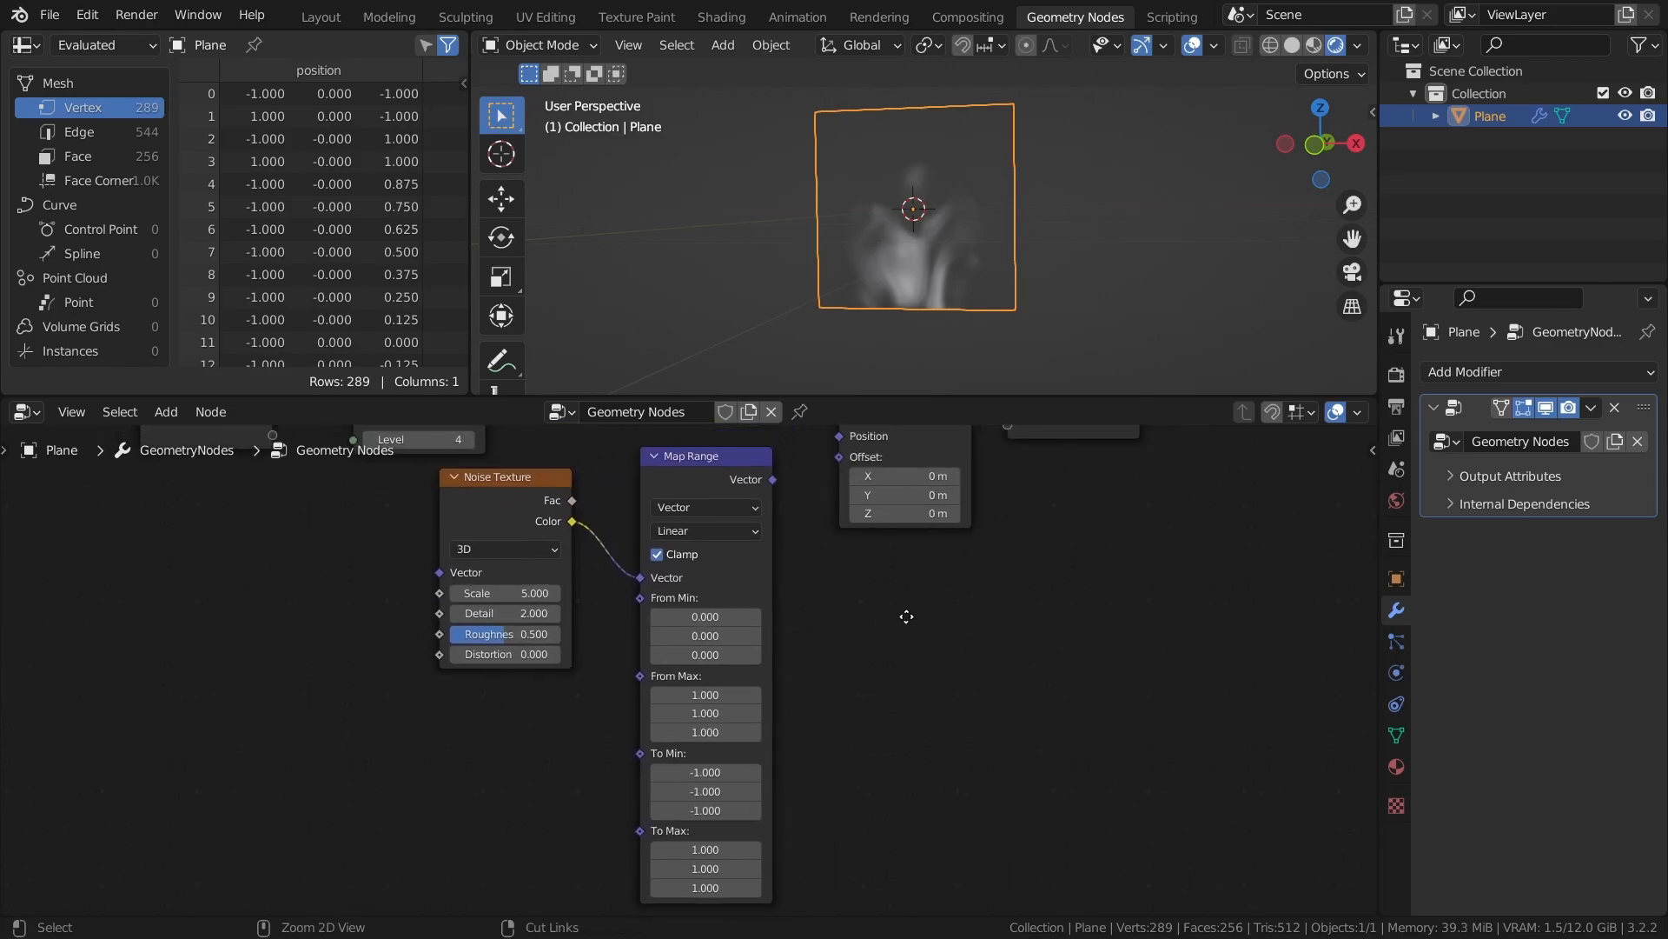
pyautogui.moveTo(899, 650); pyautogui.dragTo(960, 705, button='middle')
pyautogui.moveTo(695, 622); pyautogui.dragTo(770, 602)
pyautogui.moveTo(838, 337)
pyautogui.mouseDown(button='middle')
pyautogui.moveTo(1118, 342)
pyautogui.moveTo(838, 343)
pyautogui.mouseUp(button='middle')
pyautogui.moveTo(800, 682); pyautogui.dragTo(974, 657, button='middle')
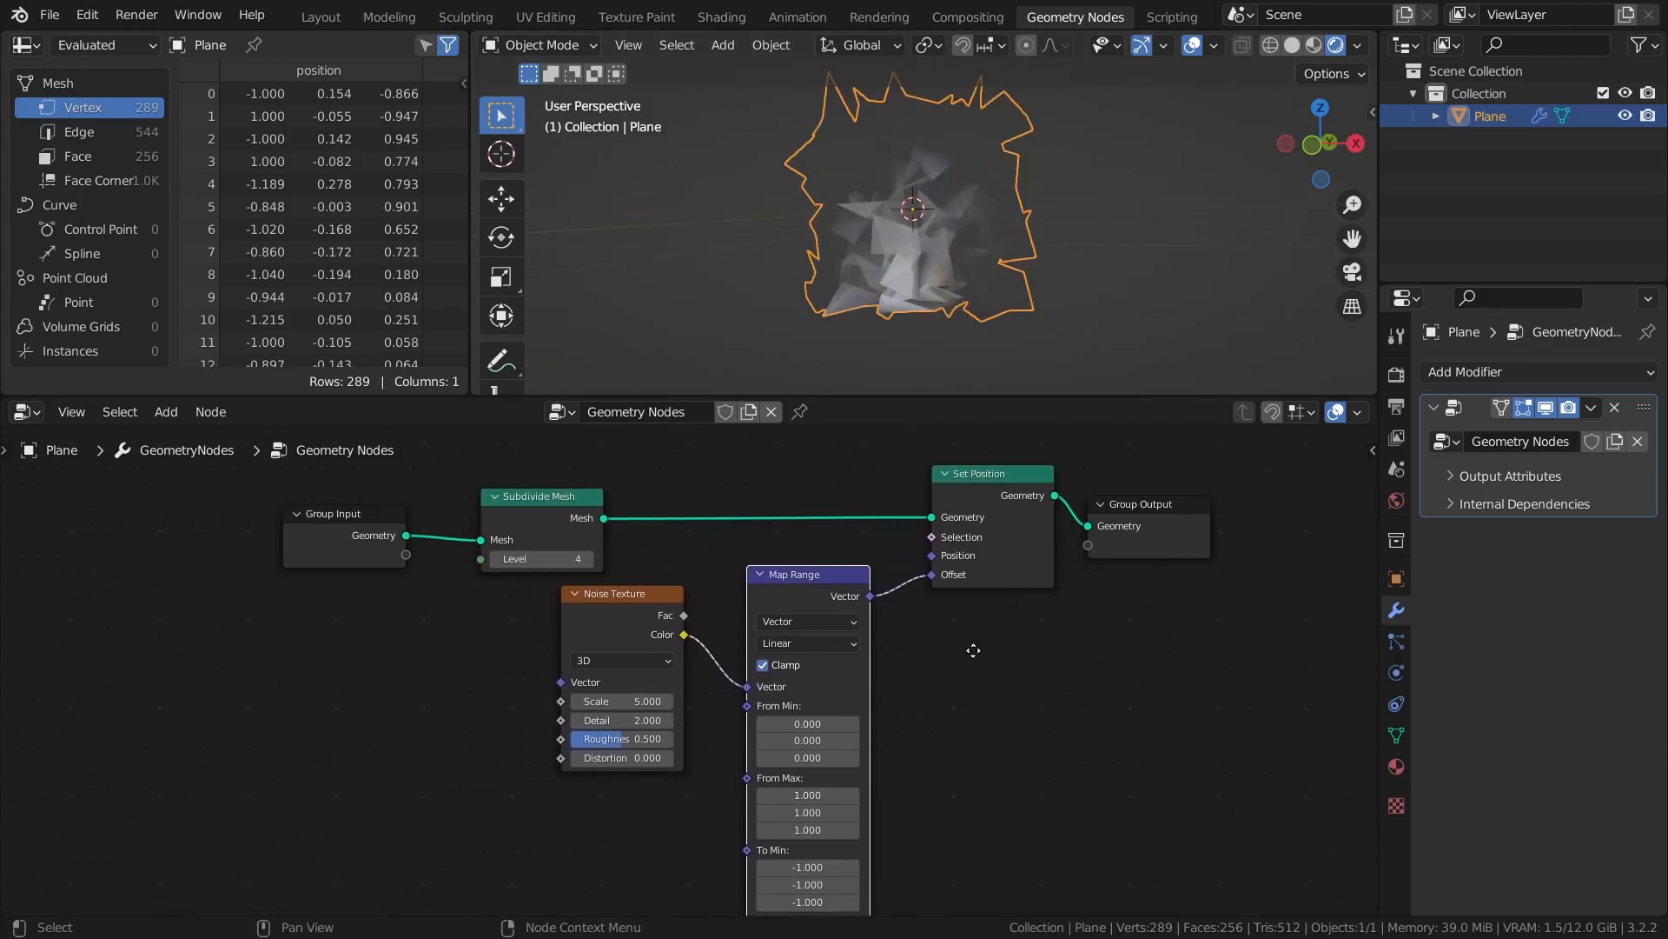
# Set the Noise Texture's Scale to 0.5 and save the file.
pyautogui.click(624, 702)
pyautogui.write('0.5')
pyautogui.press('Return')
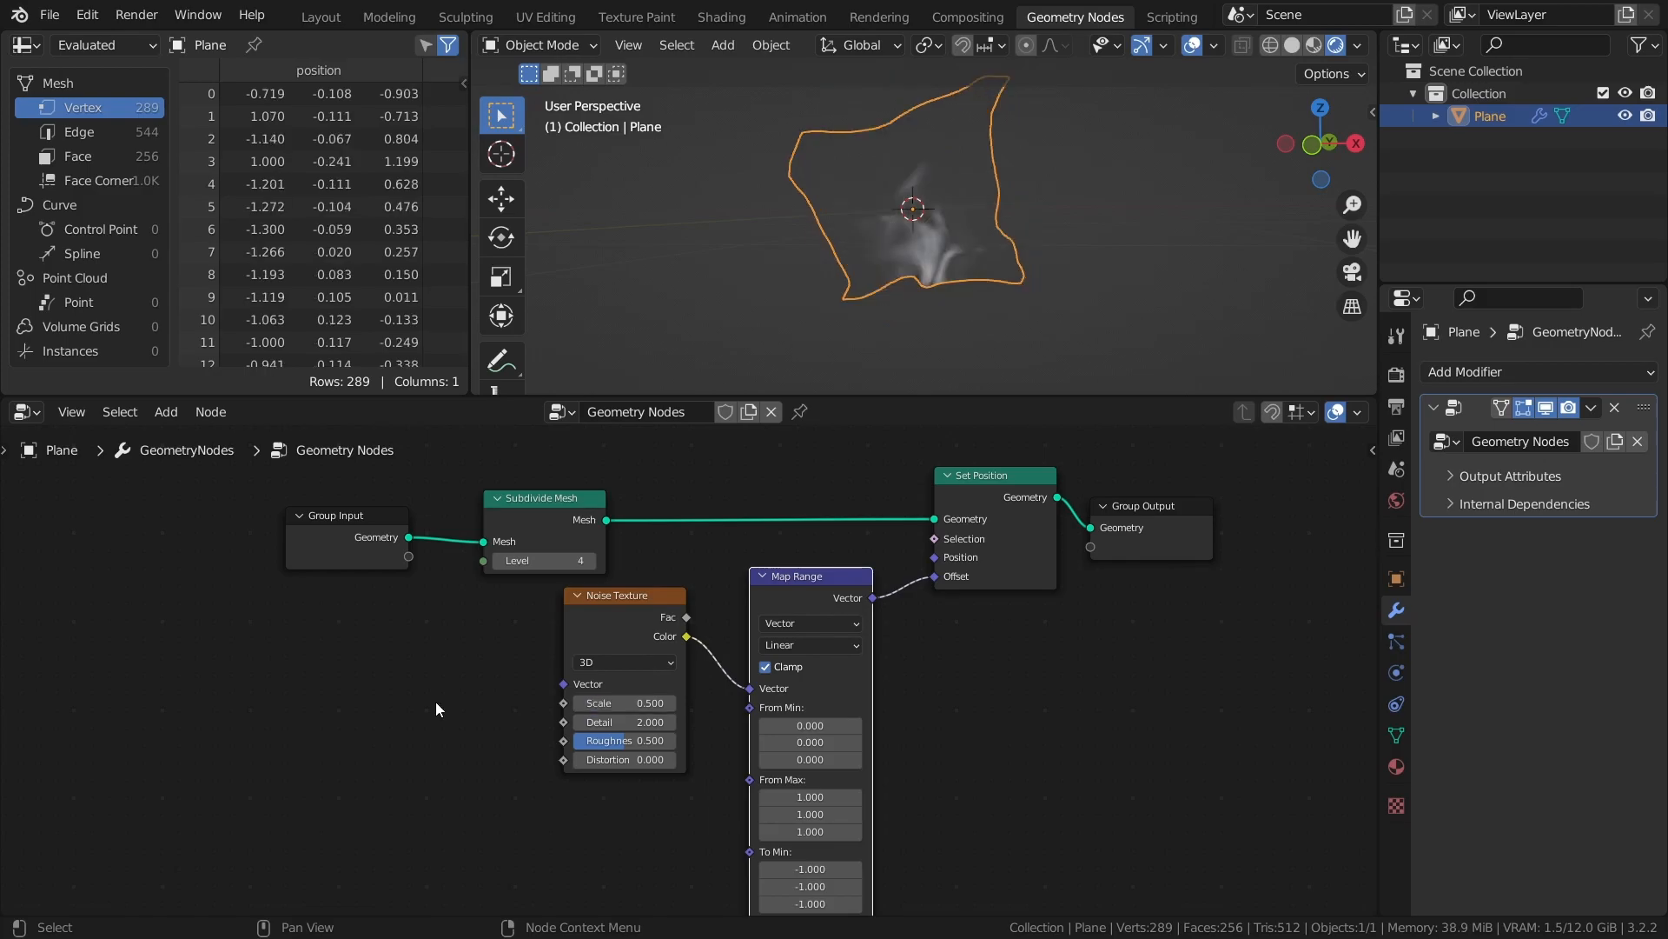
pyautogui.hotkey('ctrl', 's')
pyautogui.moveTo(1015, 243); pyautogui.dragTo(948, 234, button='middle')
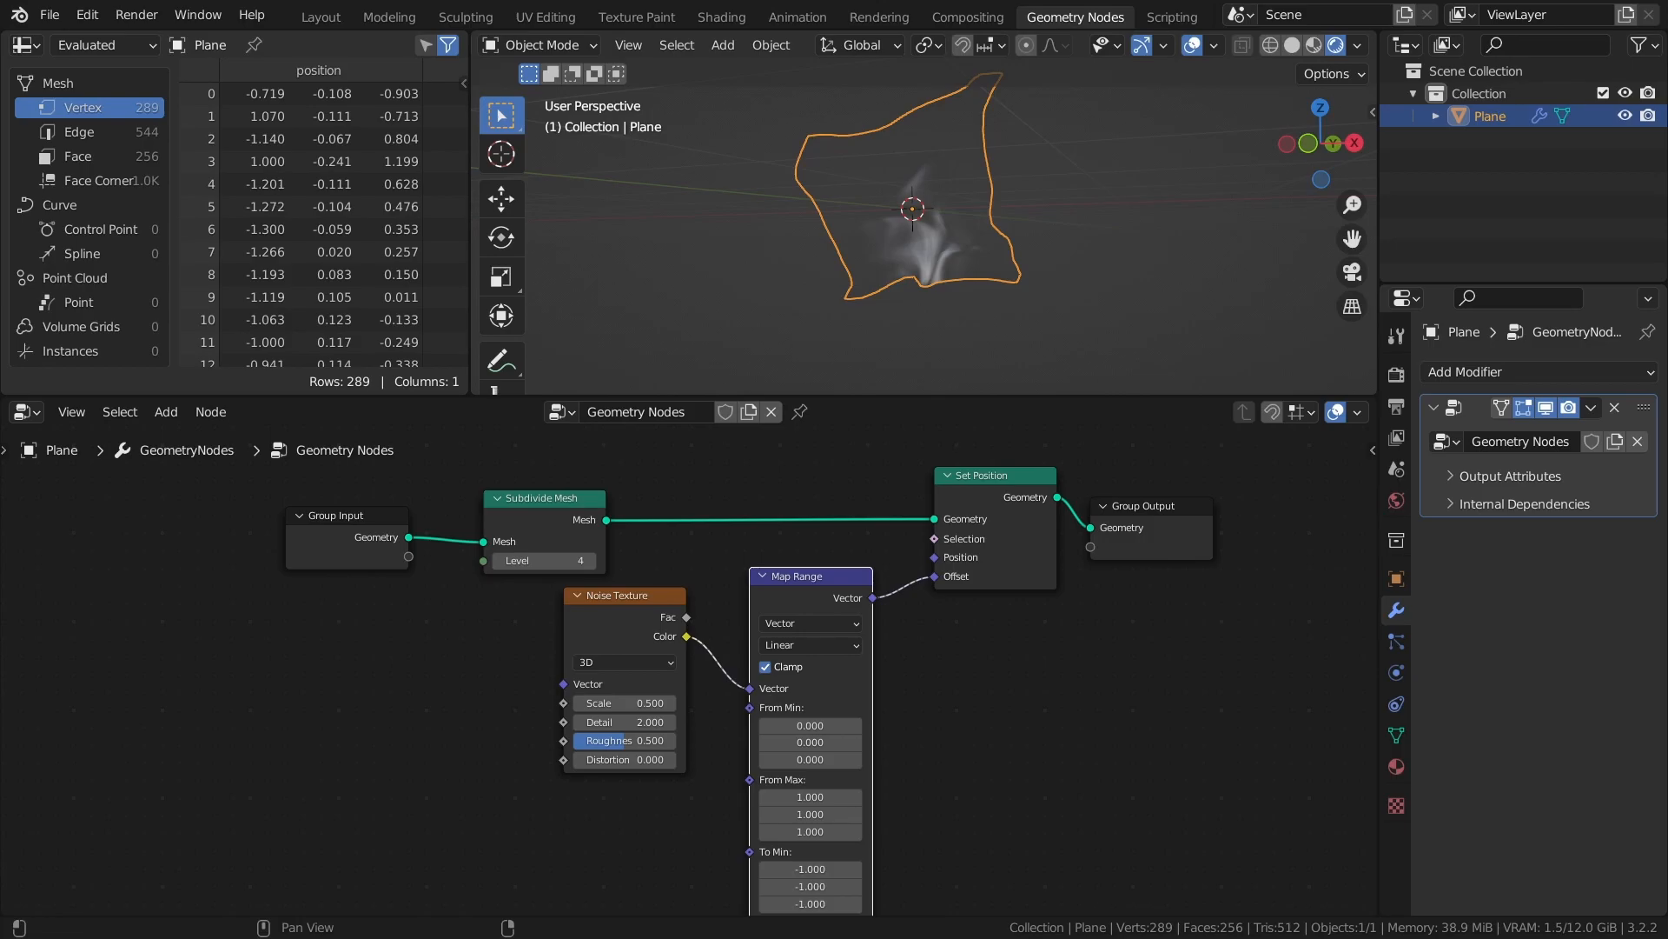
# Add a Scene Time node and a Combine XYZ node ahead of the Noise Texture.
pyautogui.moveTo(320, 662); pyautogui.dragTo(661, 542, button='middle')
pyautogui.hotkey('shift', 'a')
pyautogui.click(608, 228)
pyautogui.write('sce')
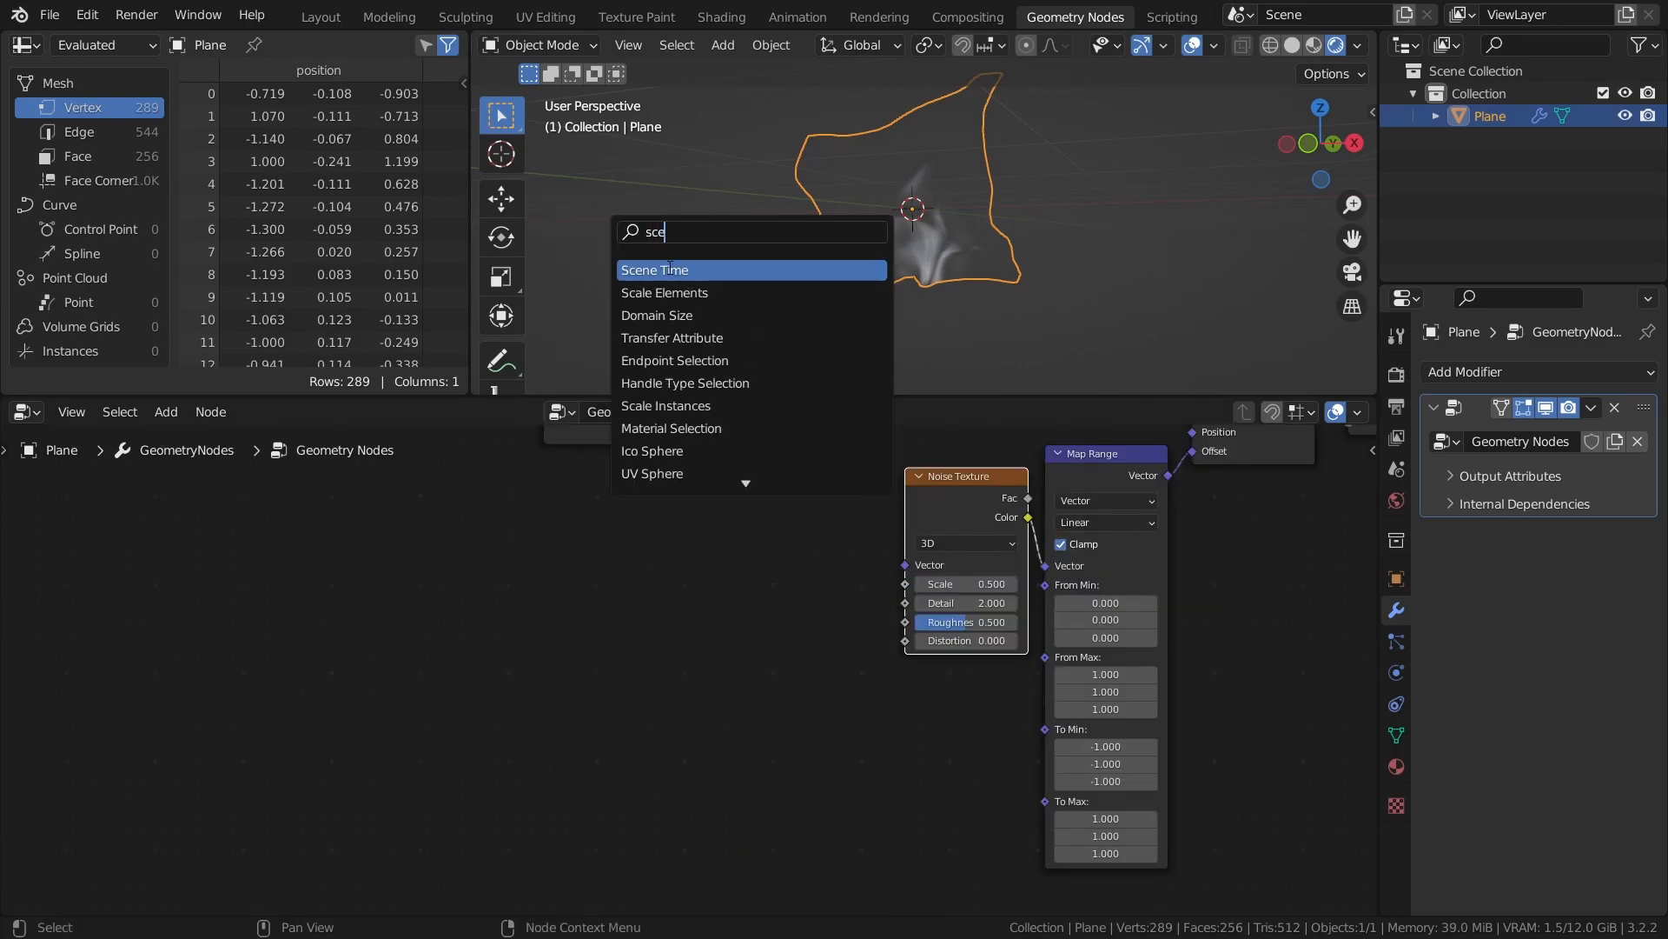
pyautogui.click(670, 269)
pyautogui.click(474, 613)
pyautogui.hotkey('shift', 'a')
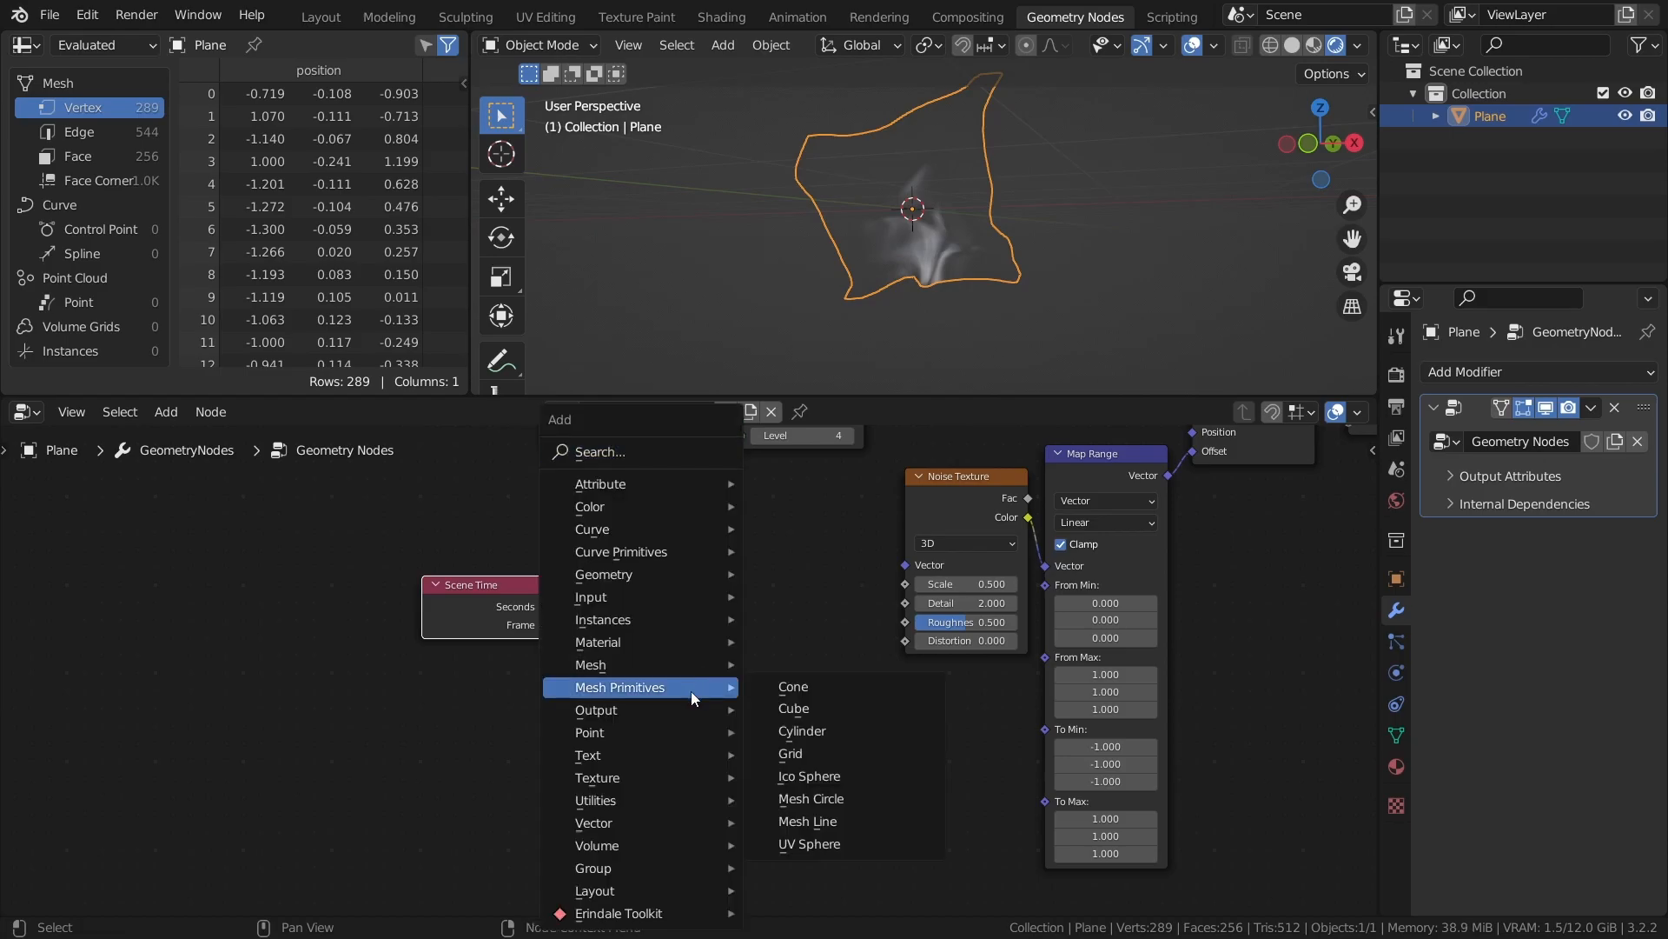
pyautogui.moveTo(644, 825)
pyautogui.click(827, 735)
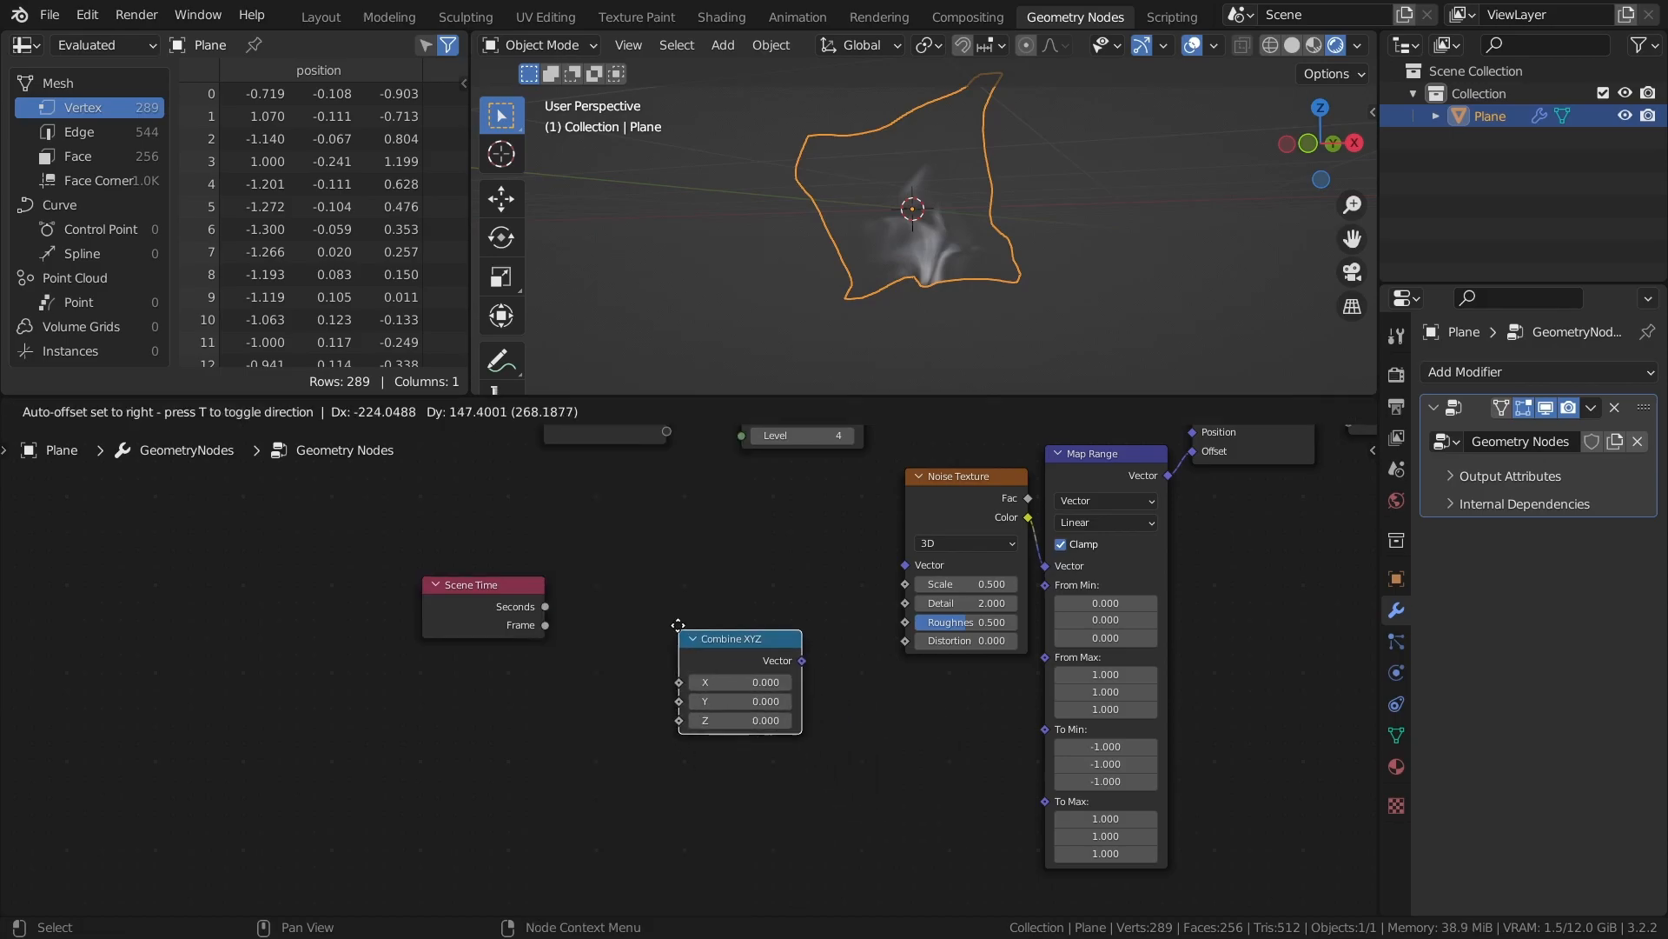
pyautogui.click(716, 533)
# Add a Position node below Combine XYZ and a Vector Math Add node before the Noise Texture.
pyautogui.hotkey('shift', 'a')
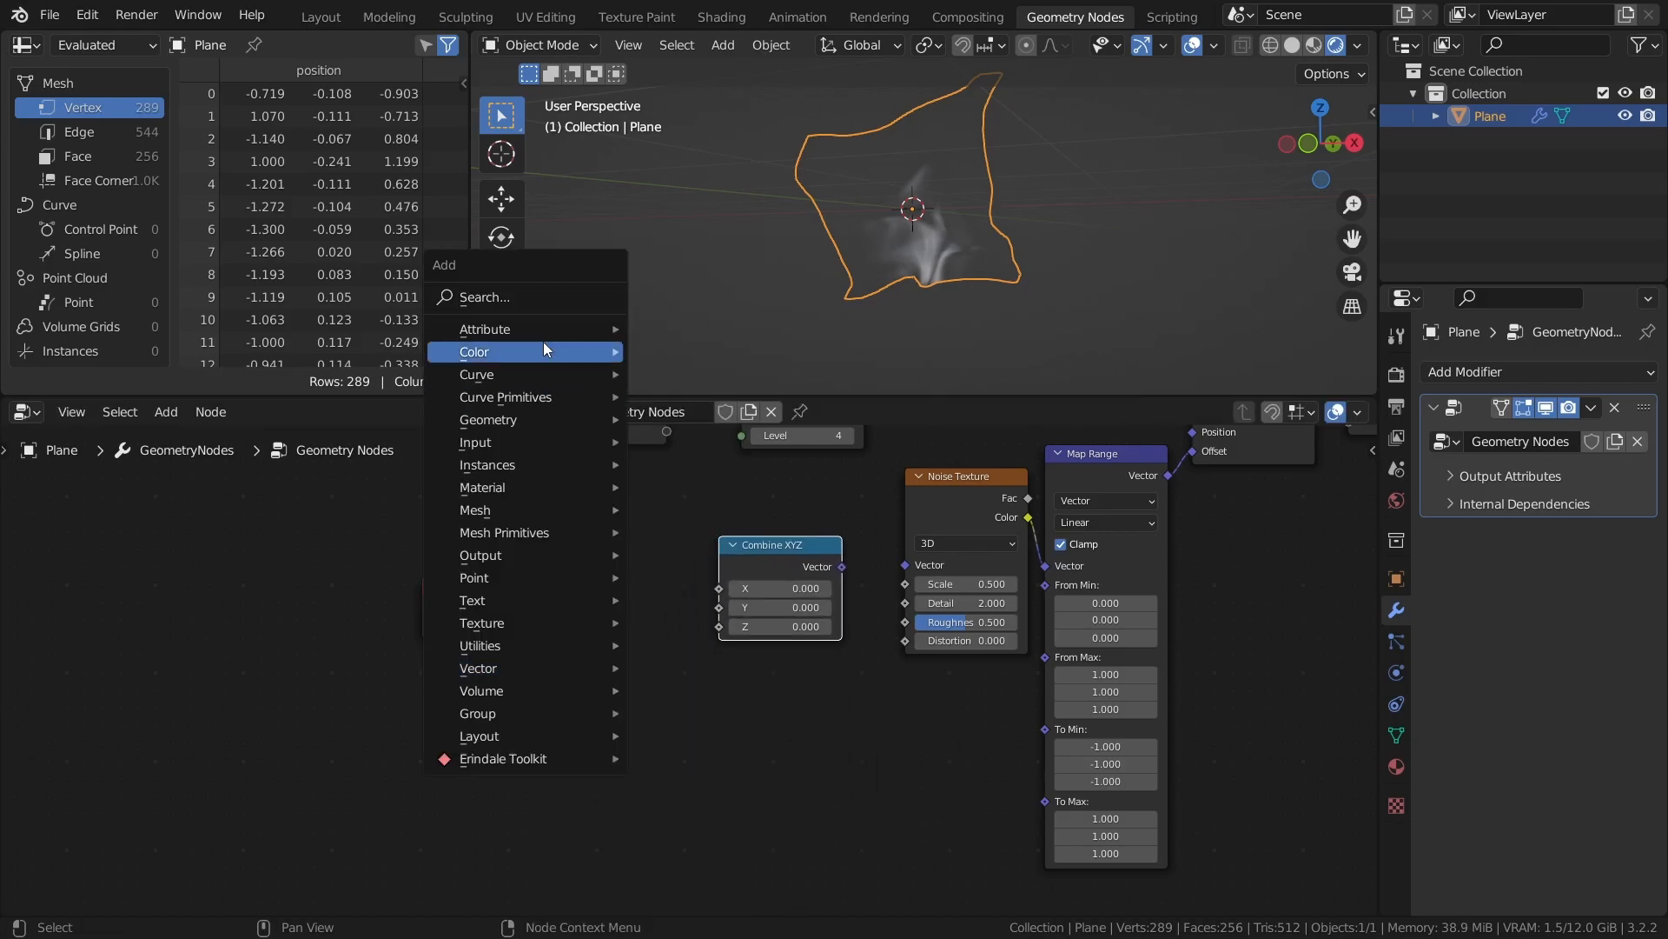
pyautogui.write('pos')
pyautogui.press('Return')
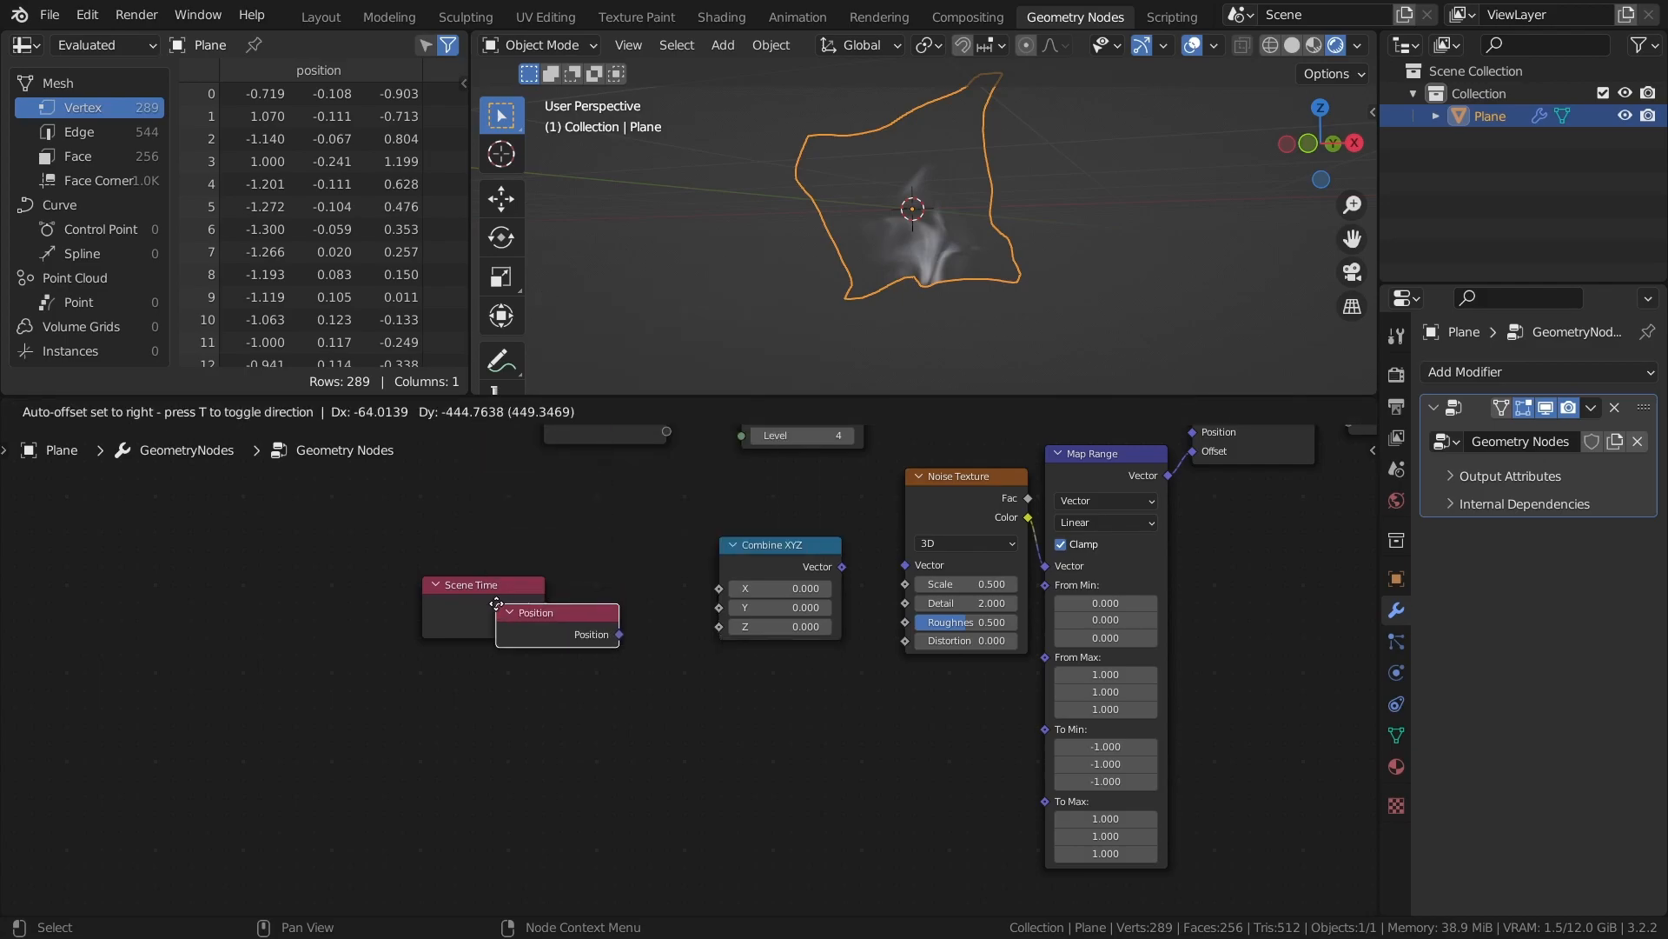
pyautogui.click(472, 666)
pyautogui.hotkey('shift', 'a')
pyautogui.moveTo(607, 822)
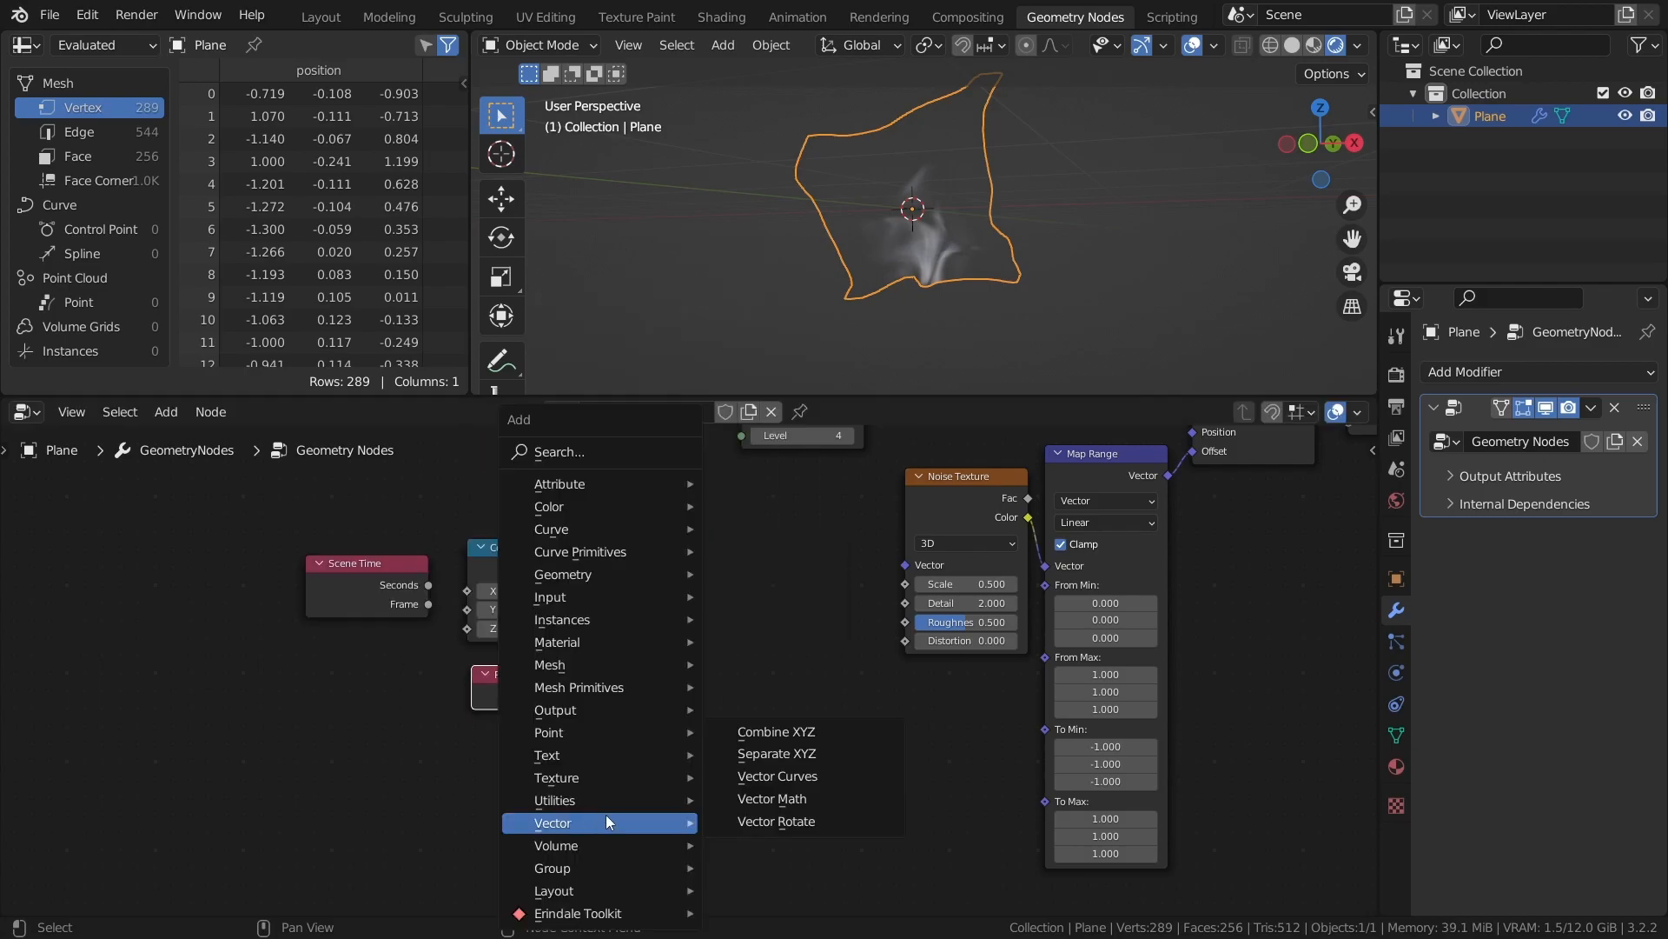
pyautogui.click(782, 799)
pyautogui.click(709, 515)
pyautogui.scroll(1, 634, 614)
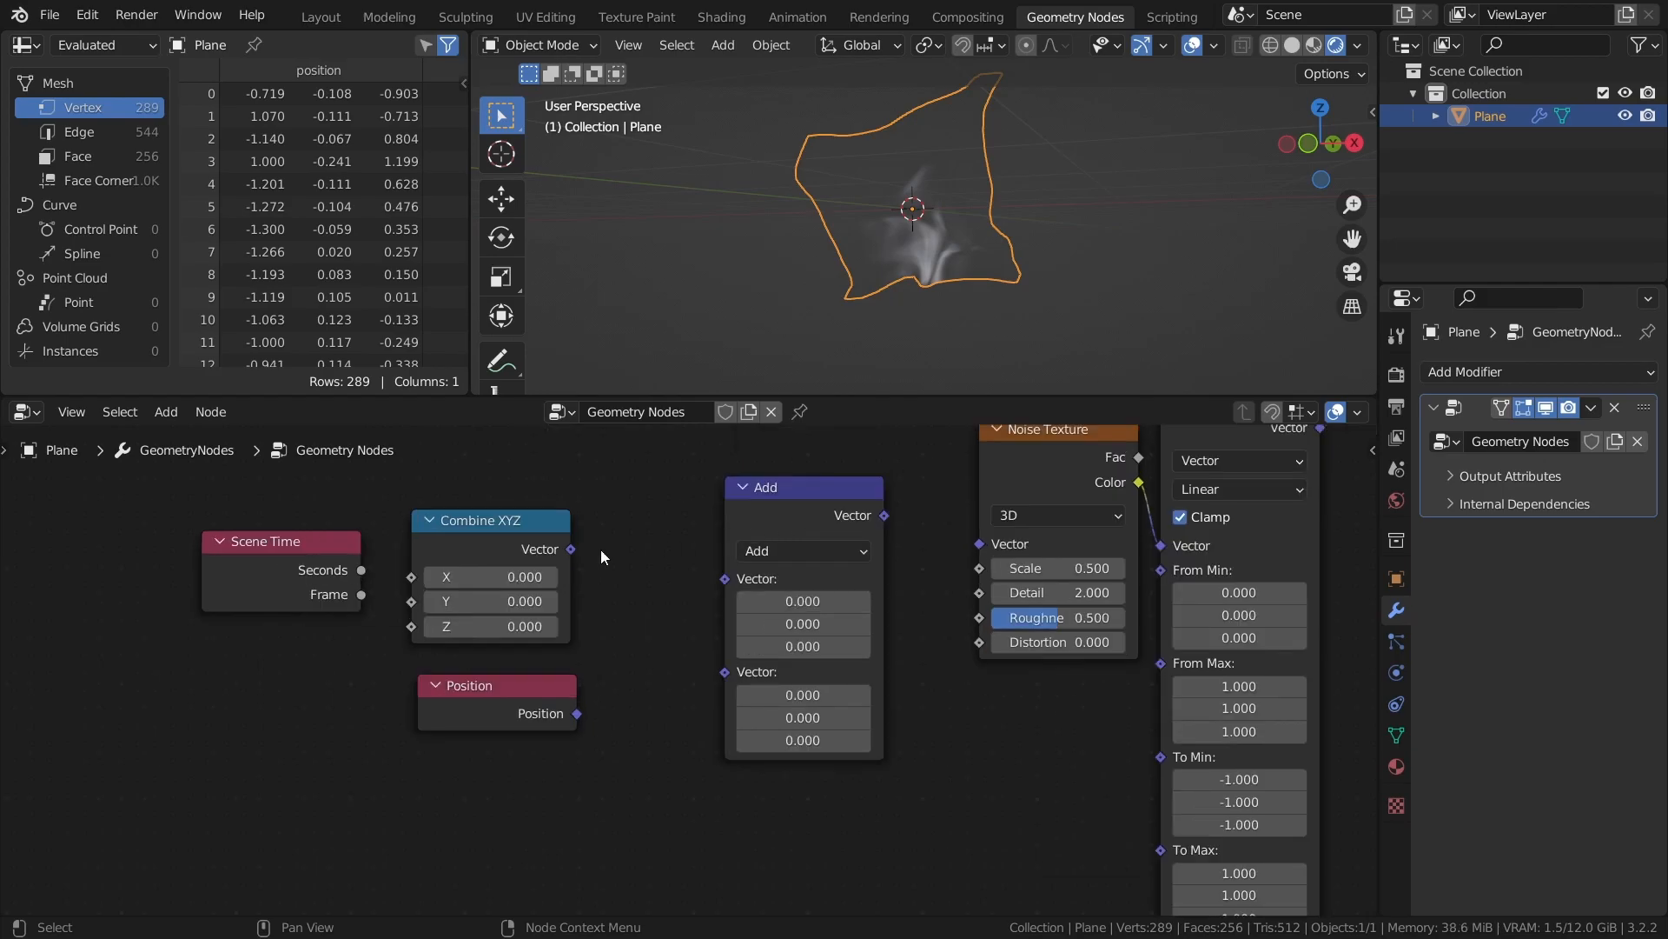
# Link Scene Time Seconds to Combine XYZ Z, both Combine XYZ and Position into Add, and Add into the Noise Texture's Vector.
pyautogui.moveTo(363, 570); pyautogui.dragTo(411, 627)
pyautogui.click(570, 550)
pyautogui.moveTo(570, 550); pyautogui.dragTo(726, 580)
pyautogui.moveTo(576, 713); pyautogui.dragTo(730, 609)
pyautogui.moveTo(884, 516); pyautogui.dragTo(979, 544)
# Move the Add, Combine XYZ, Position and Scene Time nodes closer to the Noise Texture, and save the file.
pyautogui.moveTo(812, 500); pyautogui.dragTo(887, 536)
pyautogui.moveTo(510, 528); pyautogui.dragTo(664, 520)
pyautogui.moveTo(527, 700); pyautogui.dragTo(668, 682)
pyautogui.scroll(-2, 736, 539)
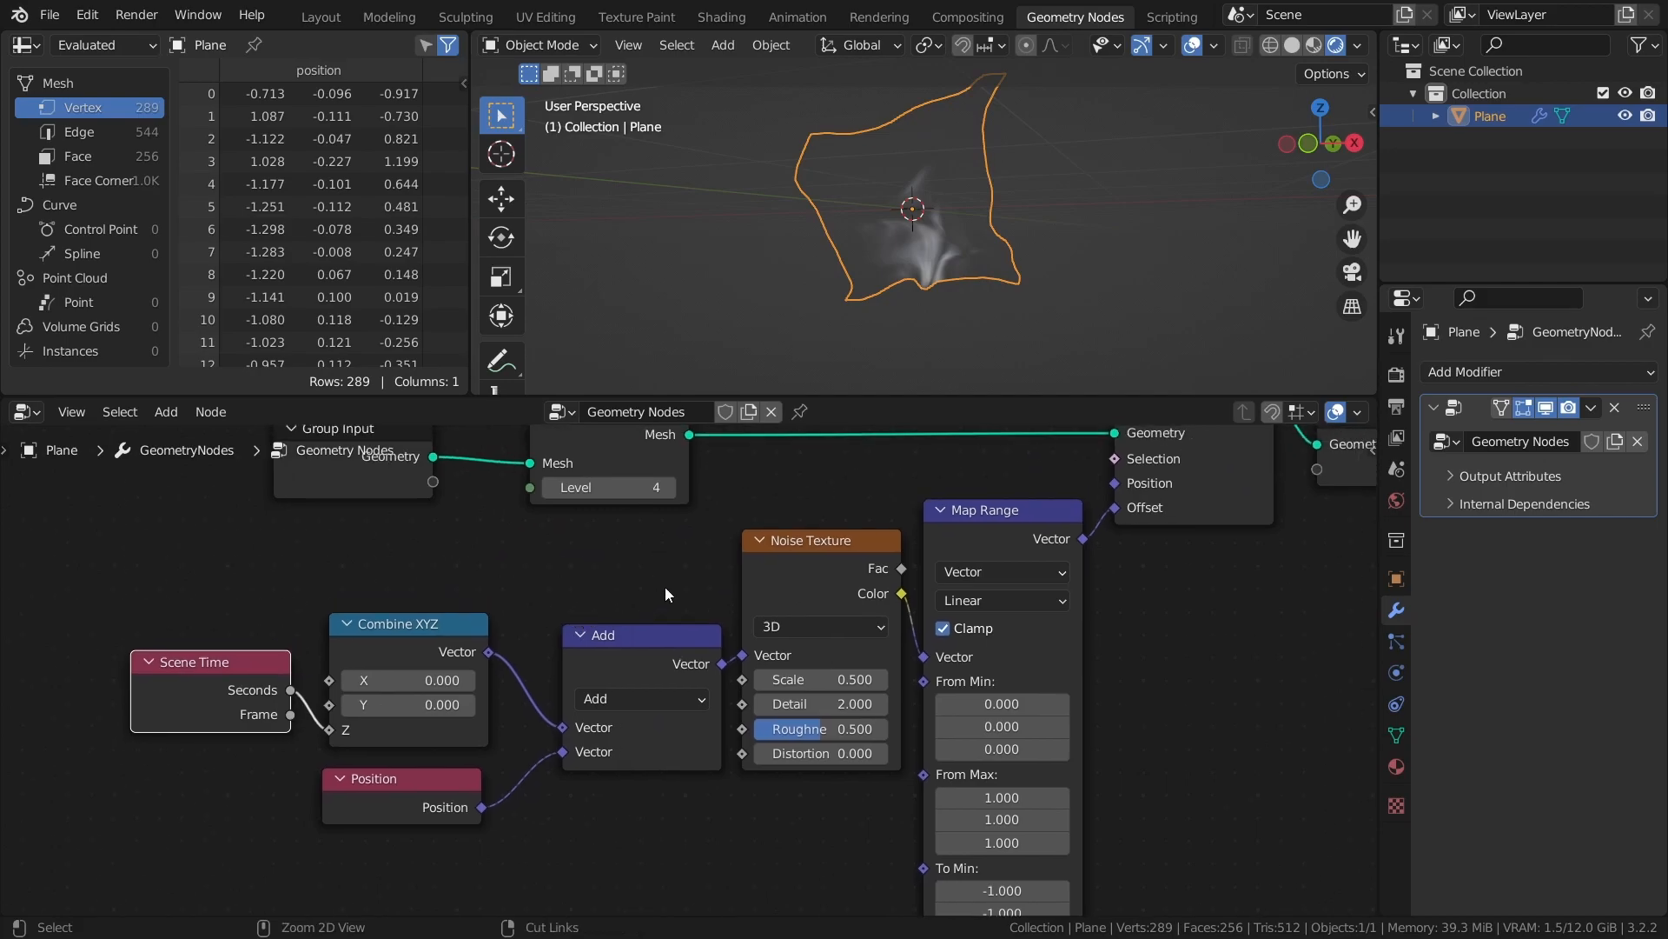
pyautogui.hotkey('ctrl', 's')
# Play the animation and display the moving plane in Solid shading.
pyautogui.press('space')
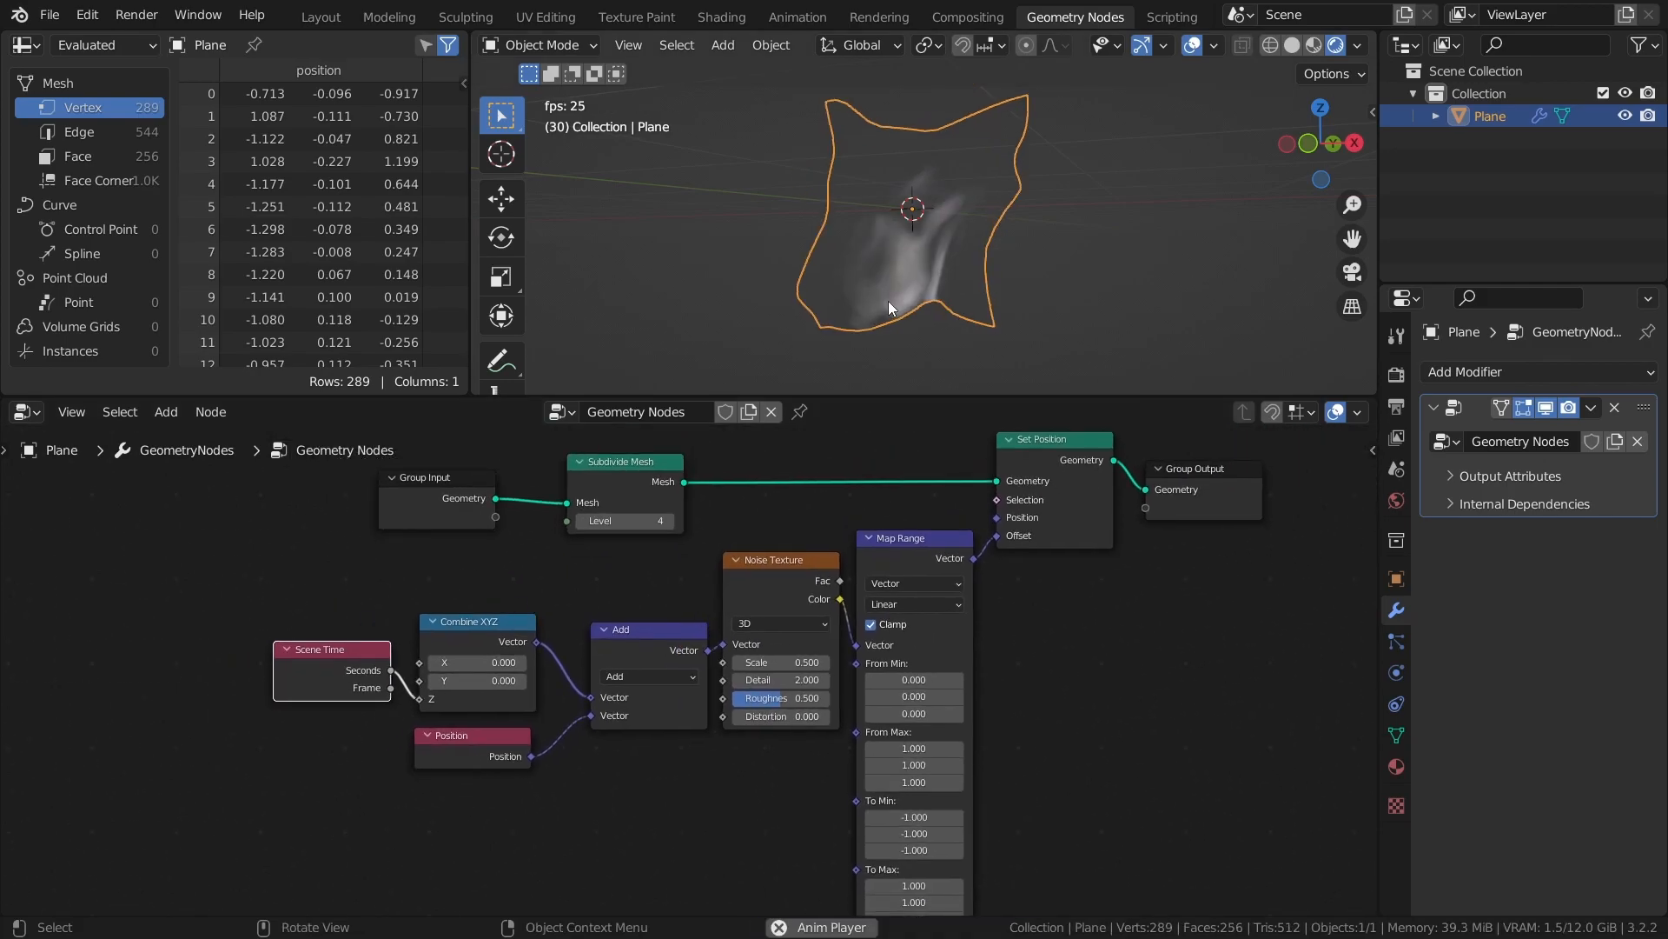
pyautogui.press('z')
pyautogui.click(1196, 299)
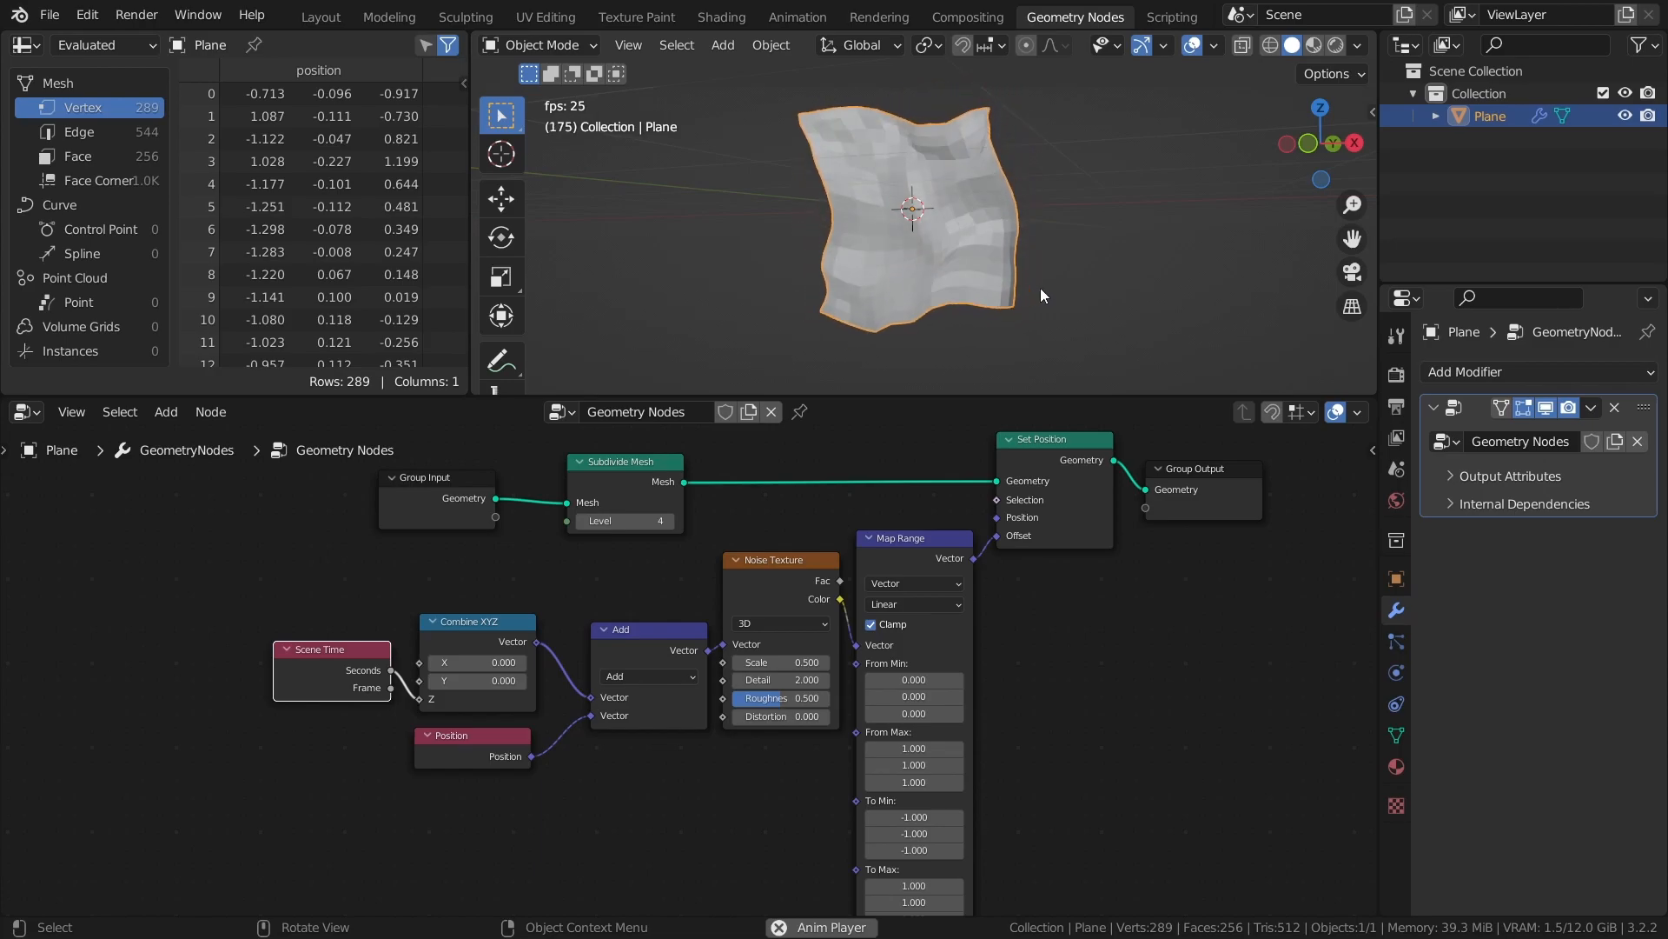
# Move Scene Time away from Combine XYZ and insert a Math node on the link between them.
pyautogui.moveTo(337, 660); pyautogui.dragTo(706, 664, button='middle')
pyautogui.moveTo(706, 664); pyautogui.dragTo(449, 669)
pyautogui.hotkey('shift', 'a')
pyautogui.moveTo(713, 645)
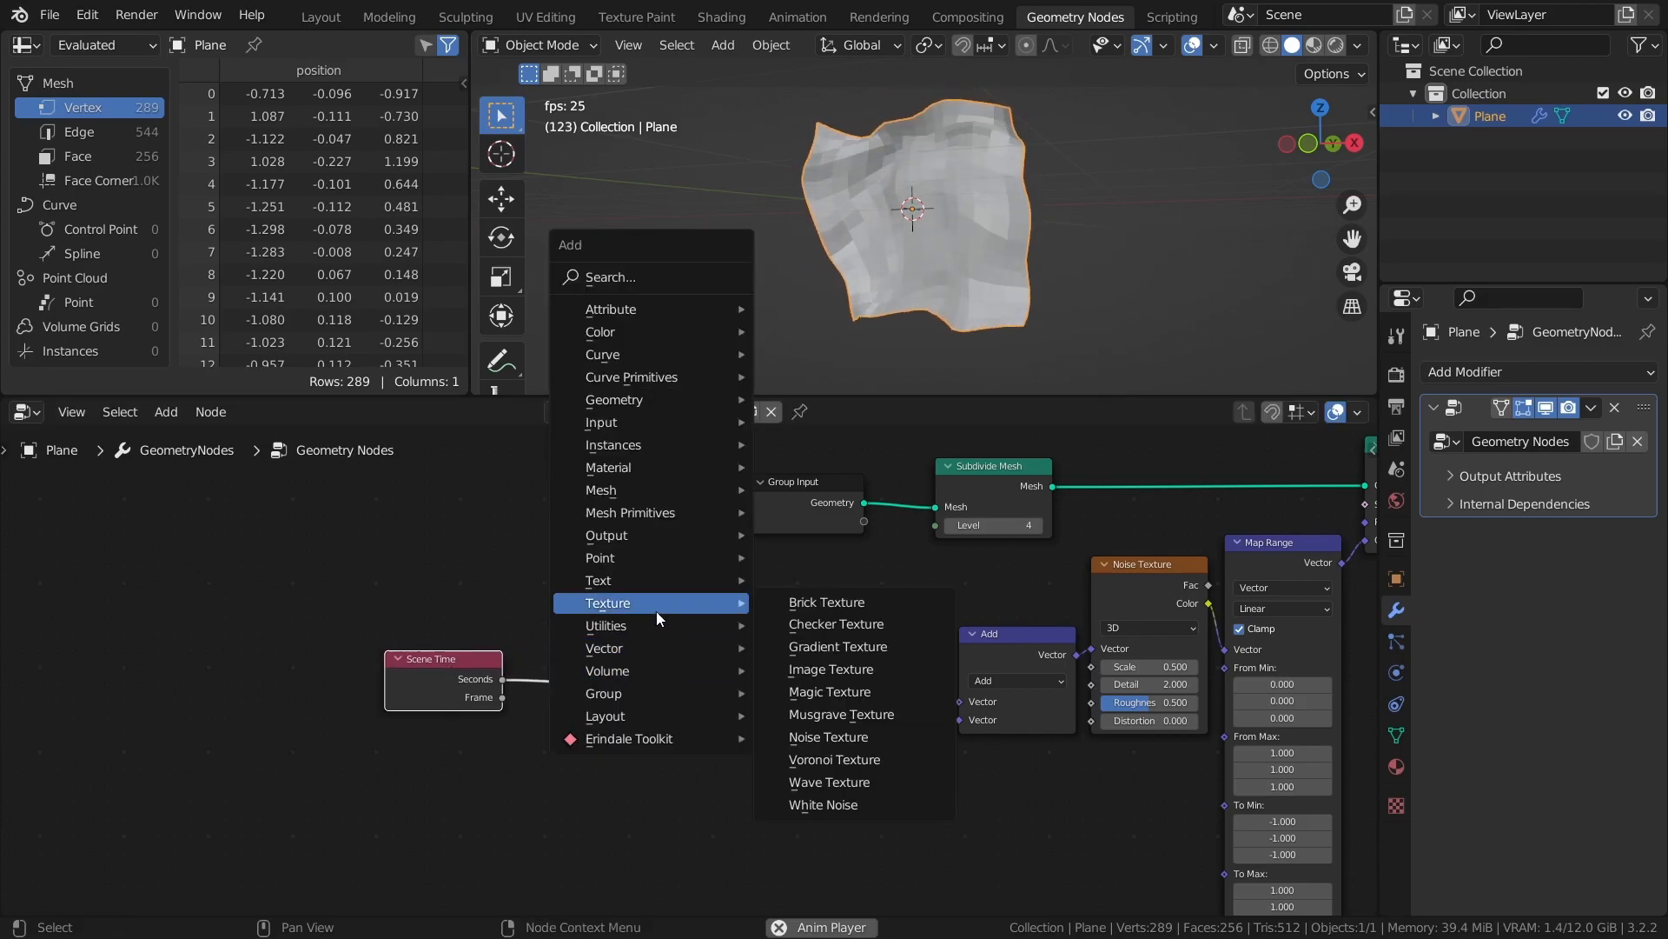
pyautogui.moveTo(647, 624)
pyautogui.click(823, 563)
pyautogui.click(586, 596)
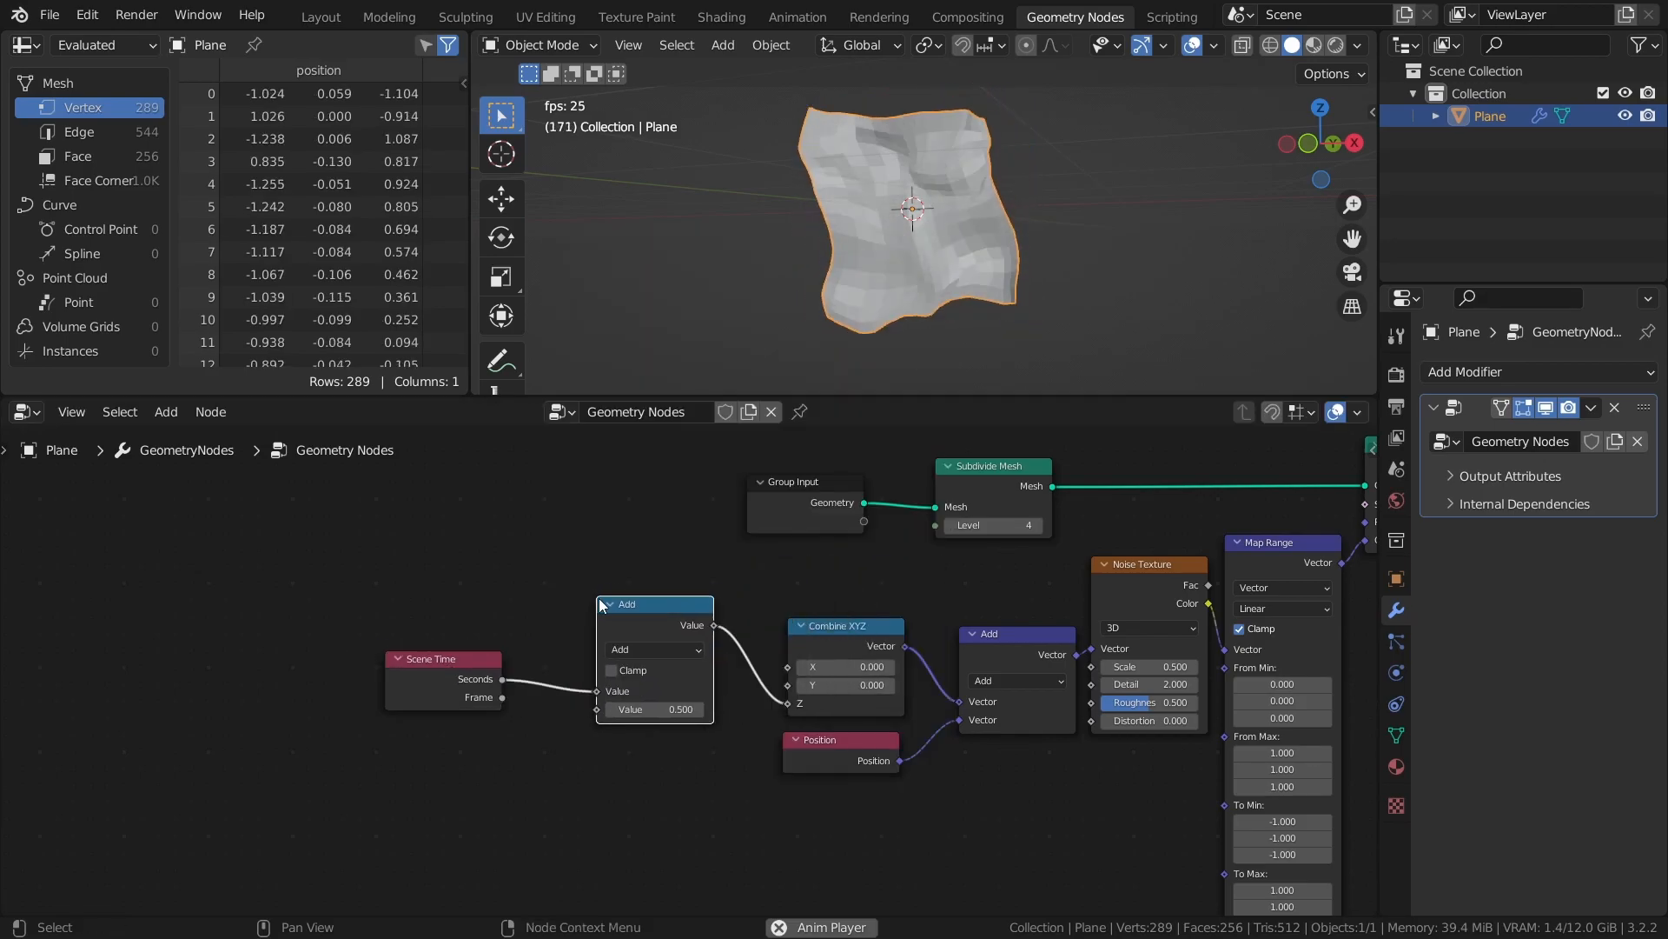
# Set the new Math node to Multiply with a value of -1.
pyautogui.click(657, 649)
pyautogui.click(657, 721)
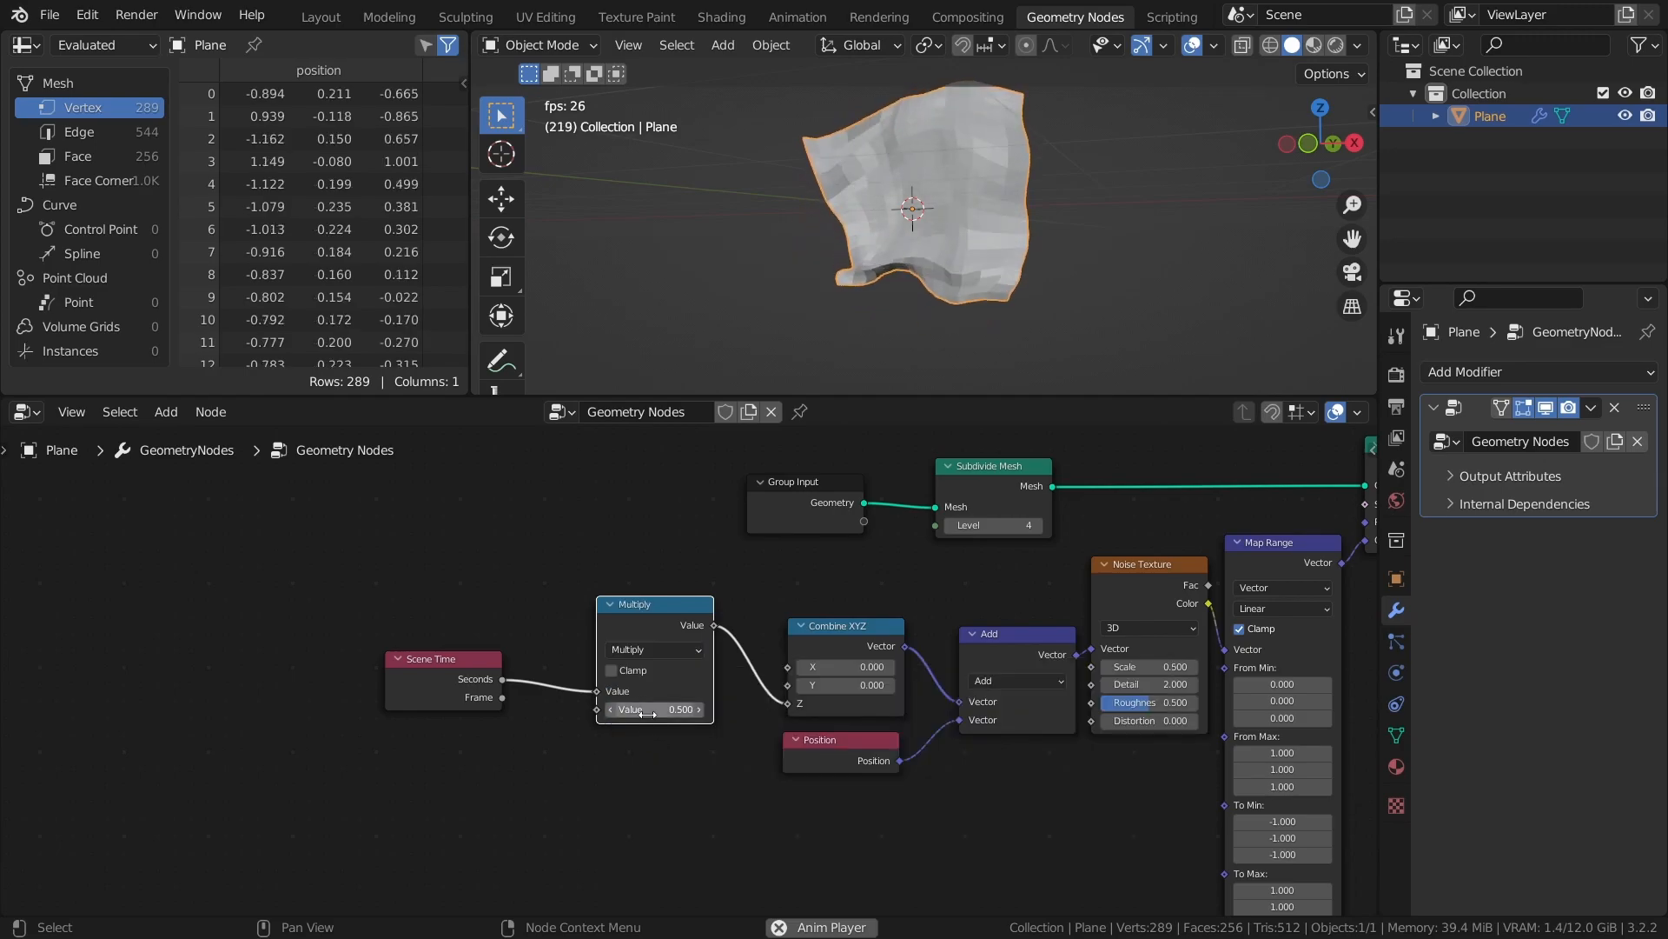
pyautogui.click(657, 709)
pyautogui.write('-1')
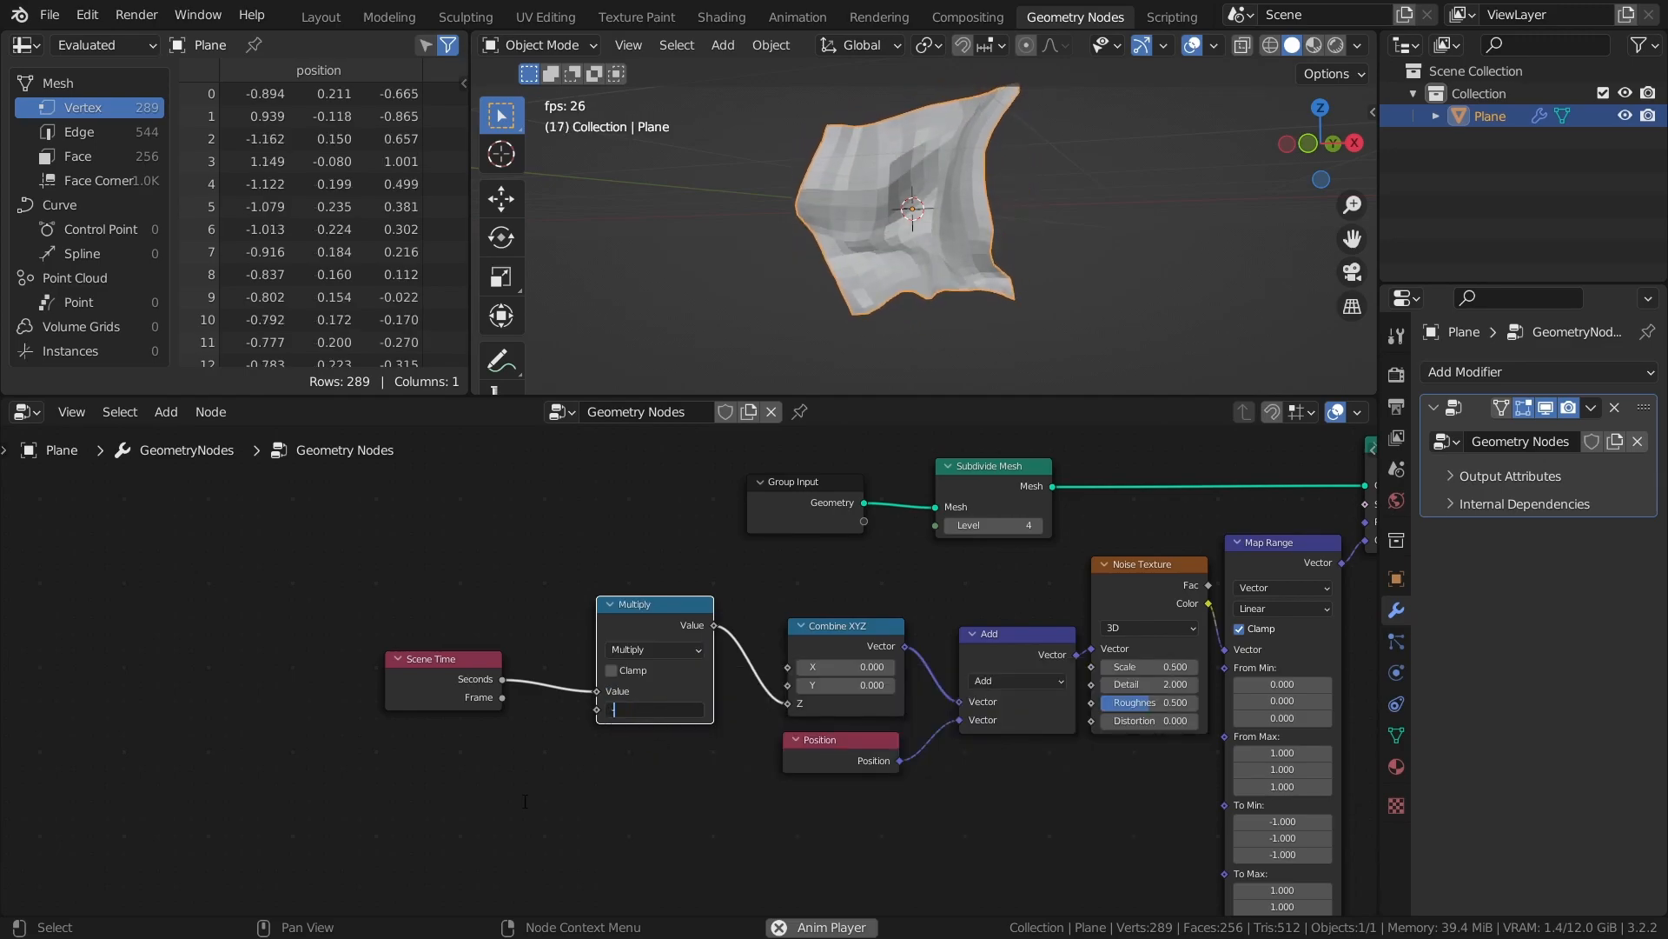
pyautogui.press('Return')
pyautogui.moveTo(862, 293)
pyautogui.mouseDown(button='middle')
pyautogui.moveTo(1126, 309)
pyautogui.moveTo(893, 294)
pyautogui.mouseUp(button='middle')
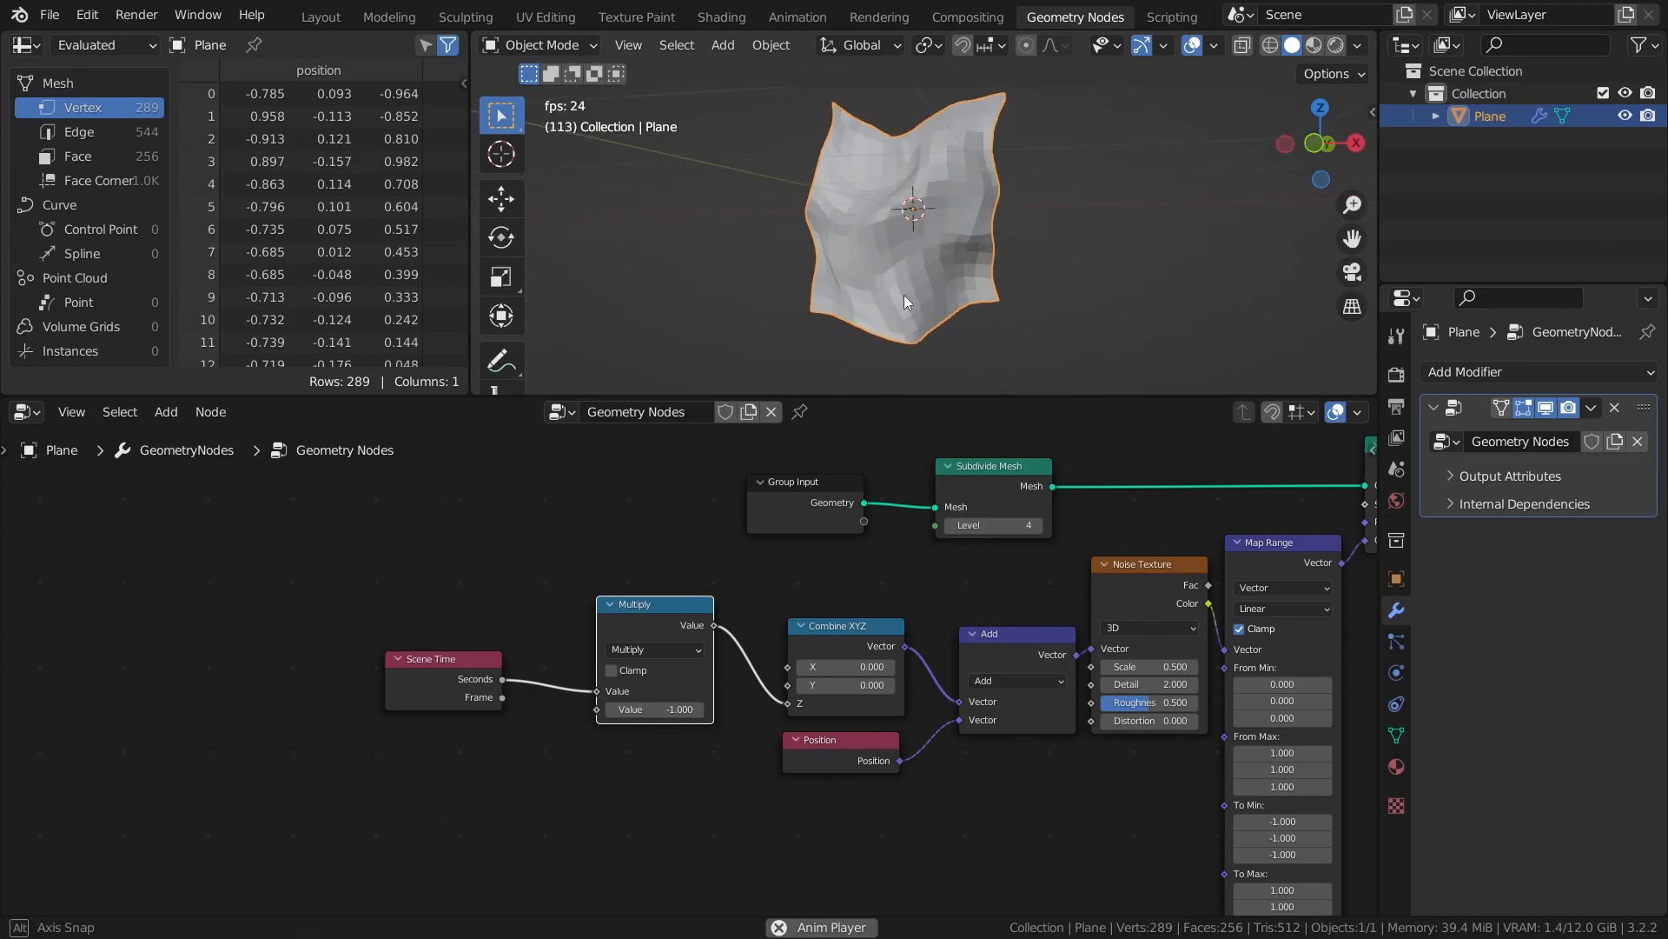
# Move the Set Position and Group Output nodes well away from the Map Range node to make room, and save the file.
pyautogui.moveTo(1304, 565); pyautogui.dragTo(685, 564, button='middle')
pyautogui.moveTo(860, 396); pyautogui.dragTo(860, 356)
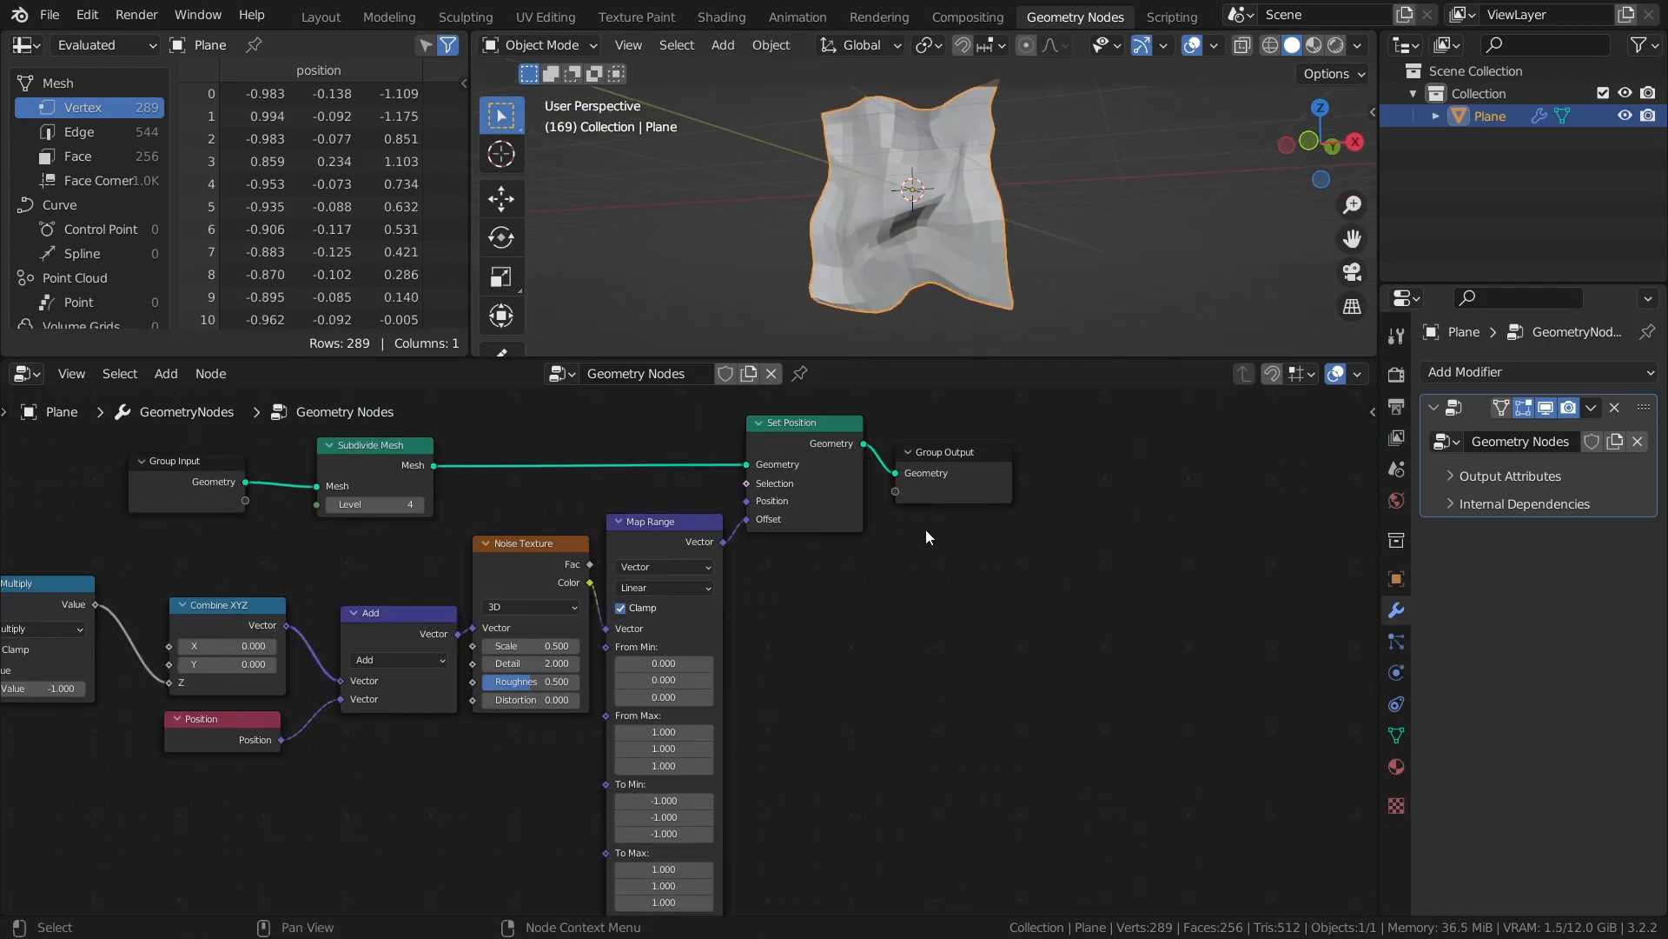
pyautogui.scroll(-2, 920, 543)
pyautogui.moveTo(916, 547); pyautogui.dragTo(747, 619, button='middle')
pyautogui.moveTo(887, 416); pyautogui.dragTo(674, 600)
pyautogui.press('g')
pyautogui.click(1203, 603)
pyautogui.moveTo(984, 673); pyautogui.dragTo(856, 623, button='middle')
pyautogui.click(724, 623)
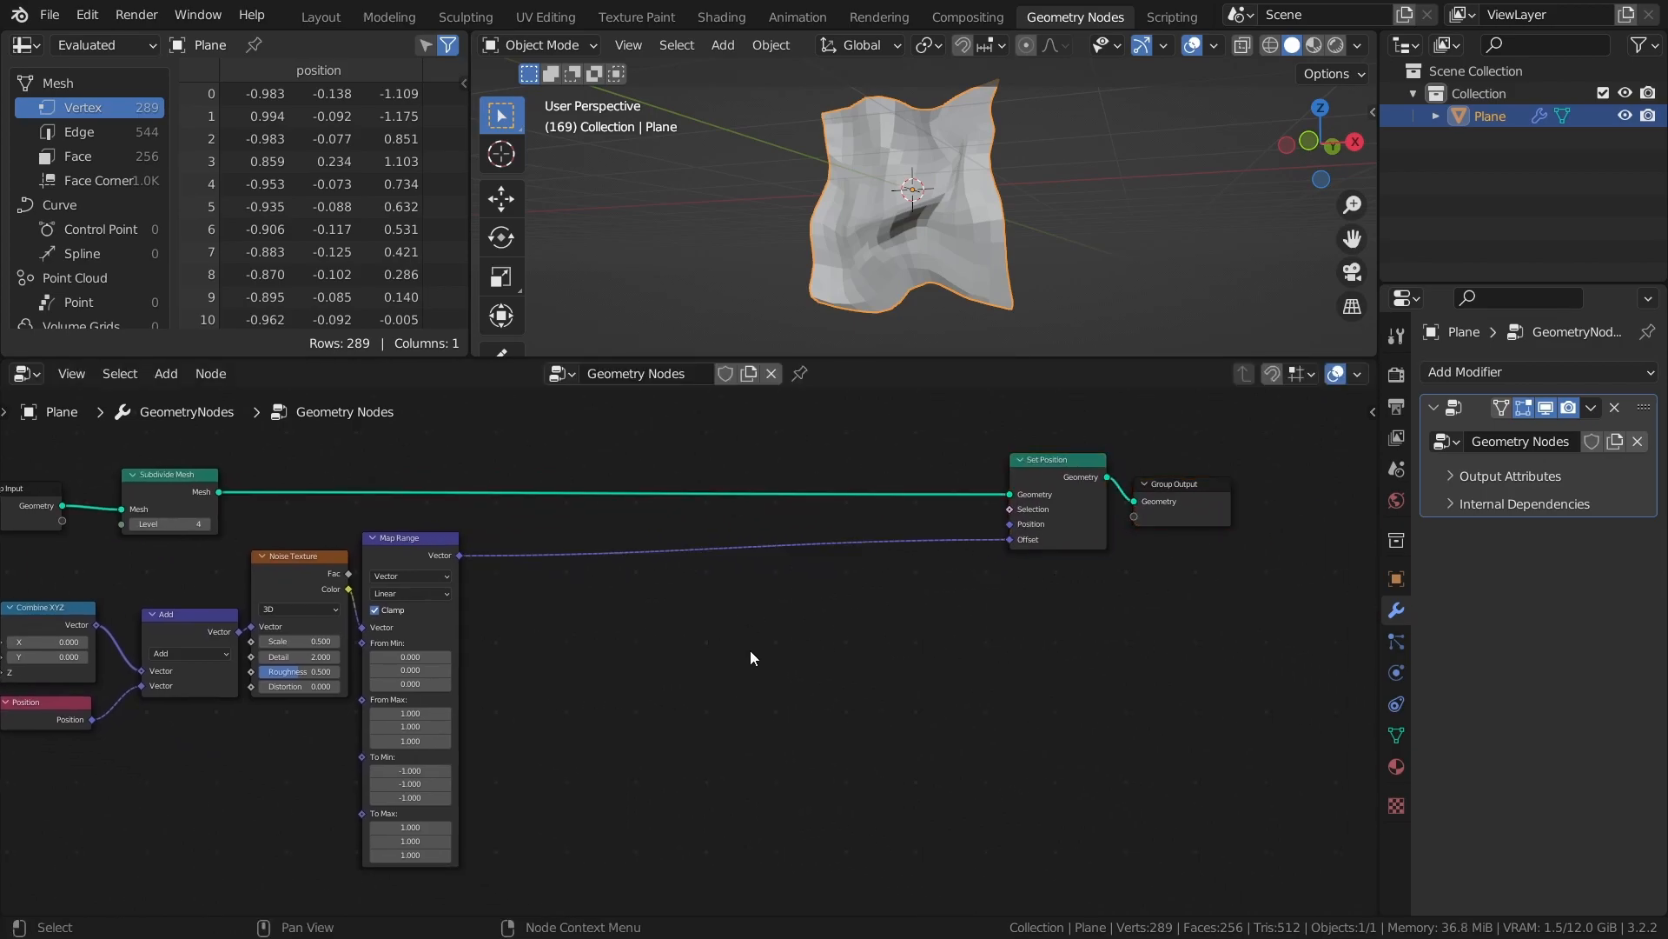
pyautogui.hotkey('ctrl', 's')
pyautogui.scroll(2, 754, 649)
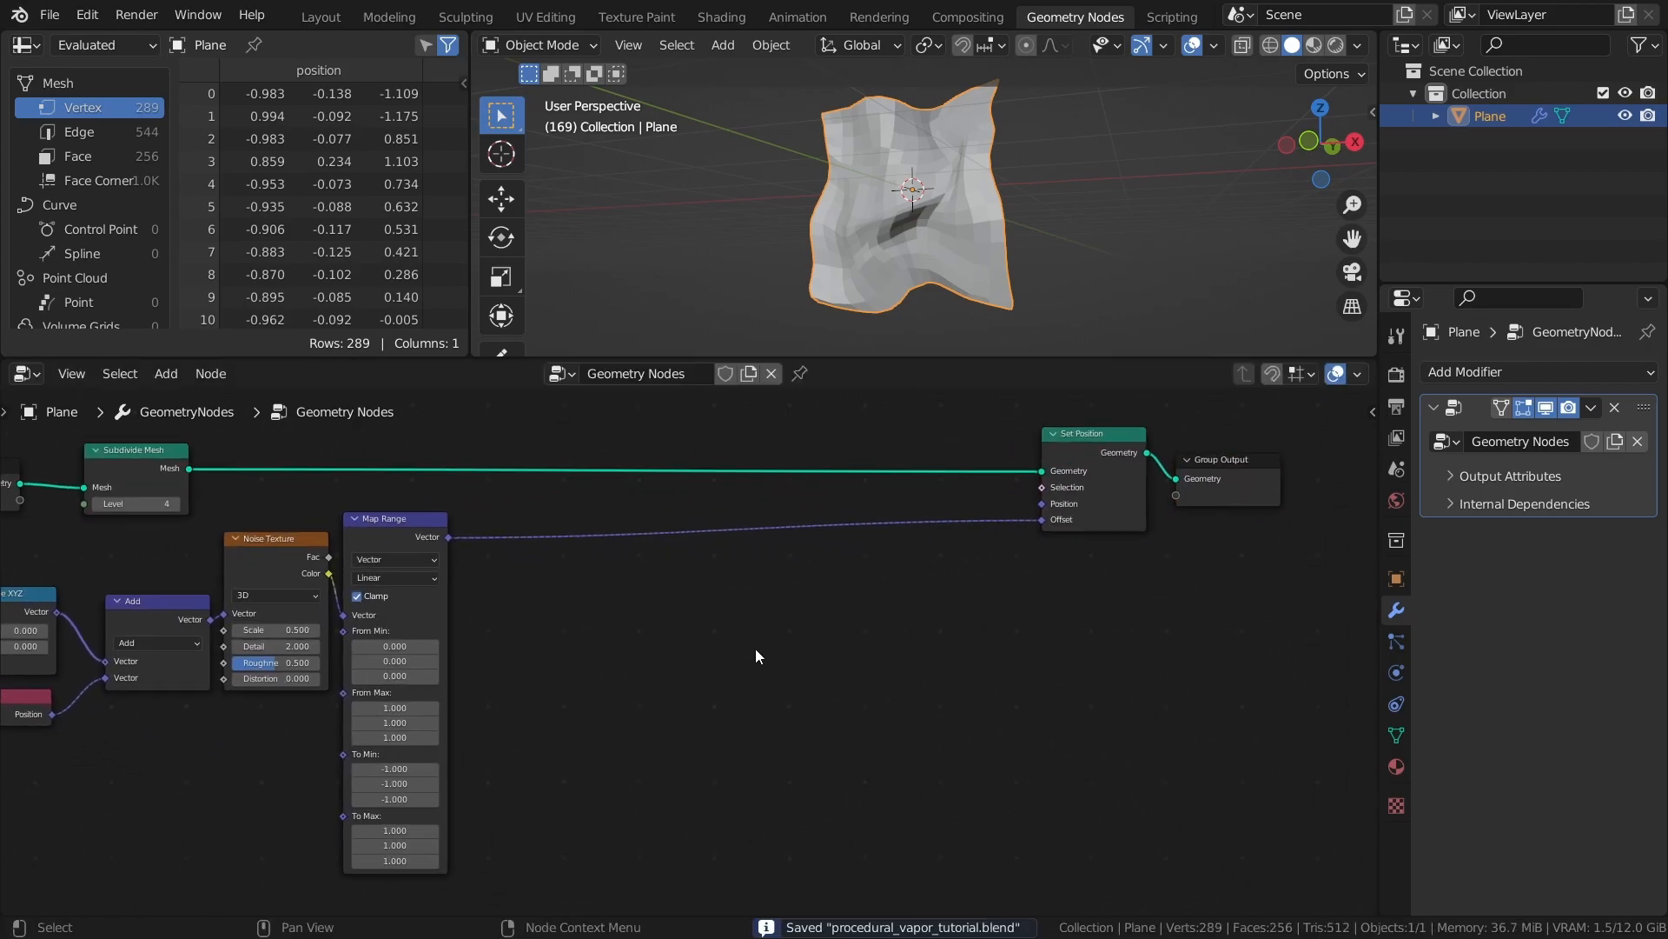
# Add a Position node in the free space beside the vector Map Range node.
pyautogui.hotkey('shift', 'a')
pyautogui.click(653, 287)
pyautogui.write('po')
pyautogui.press('Return')
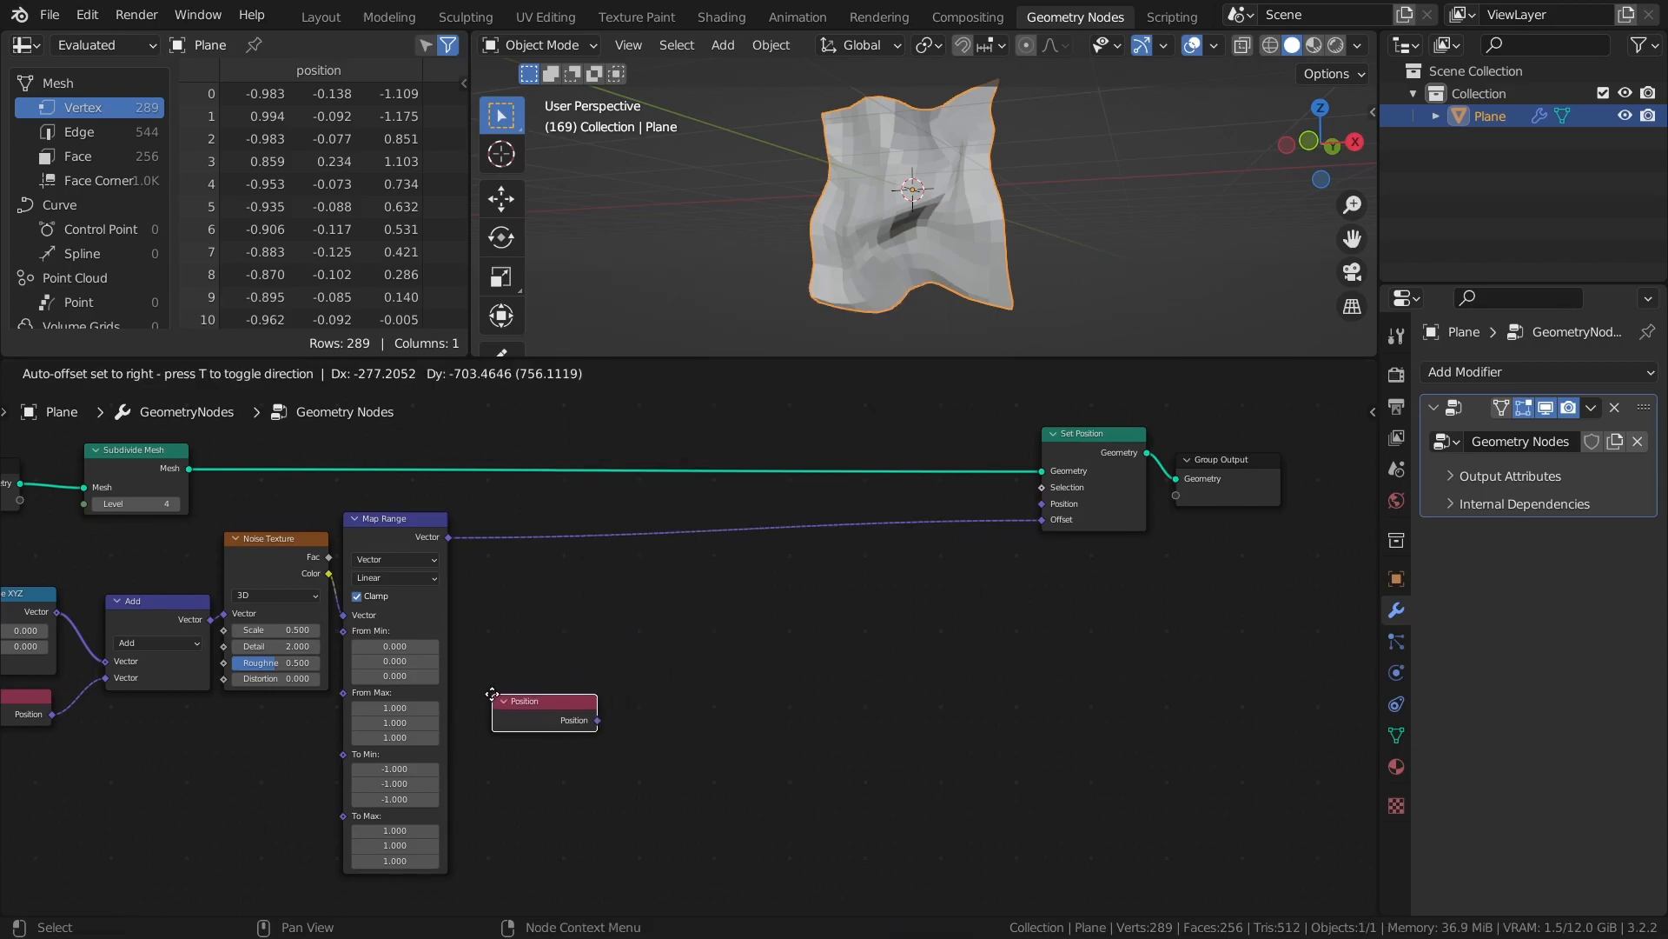
pyautogui.click(484, 707)
pyautogui.click(549, 618)
# Add a Bounding Box node directly below the new Position node.
pyautogui.hotkey('shift', 'a')
pyautogui.click(705, 453)
pyautogui.write('bou')
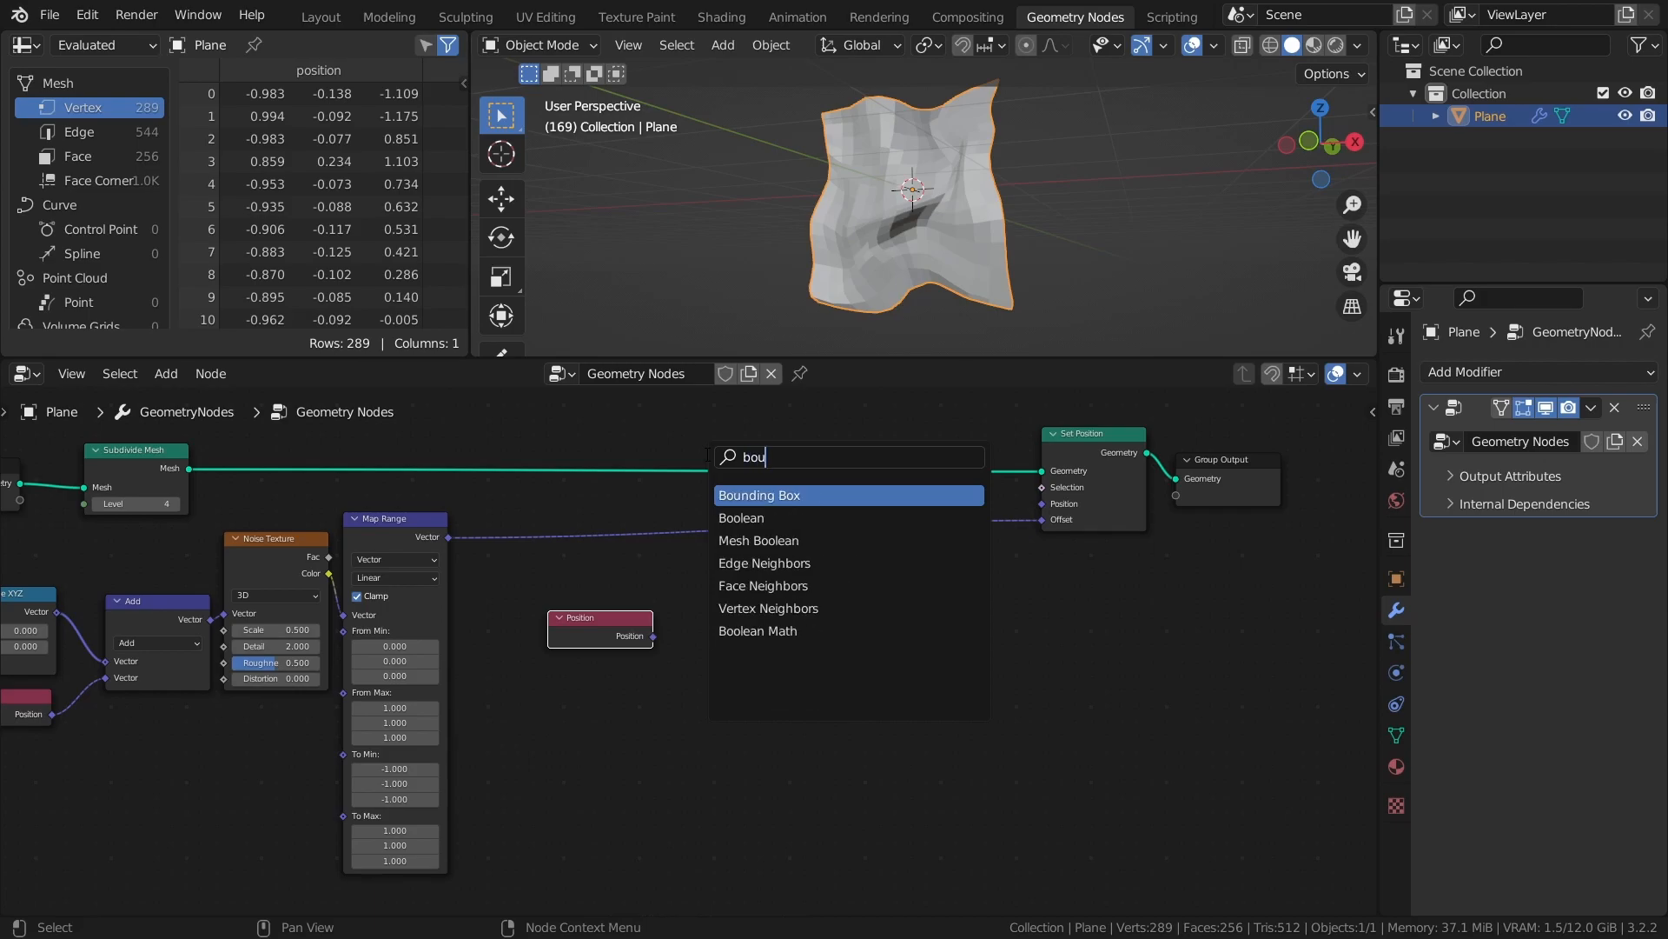
pyautogui.press('Return')
pyautogui.click(553, 674)
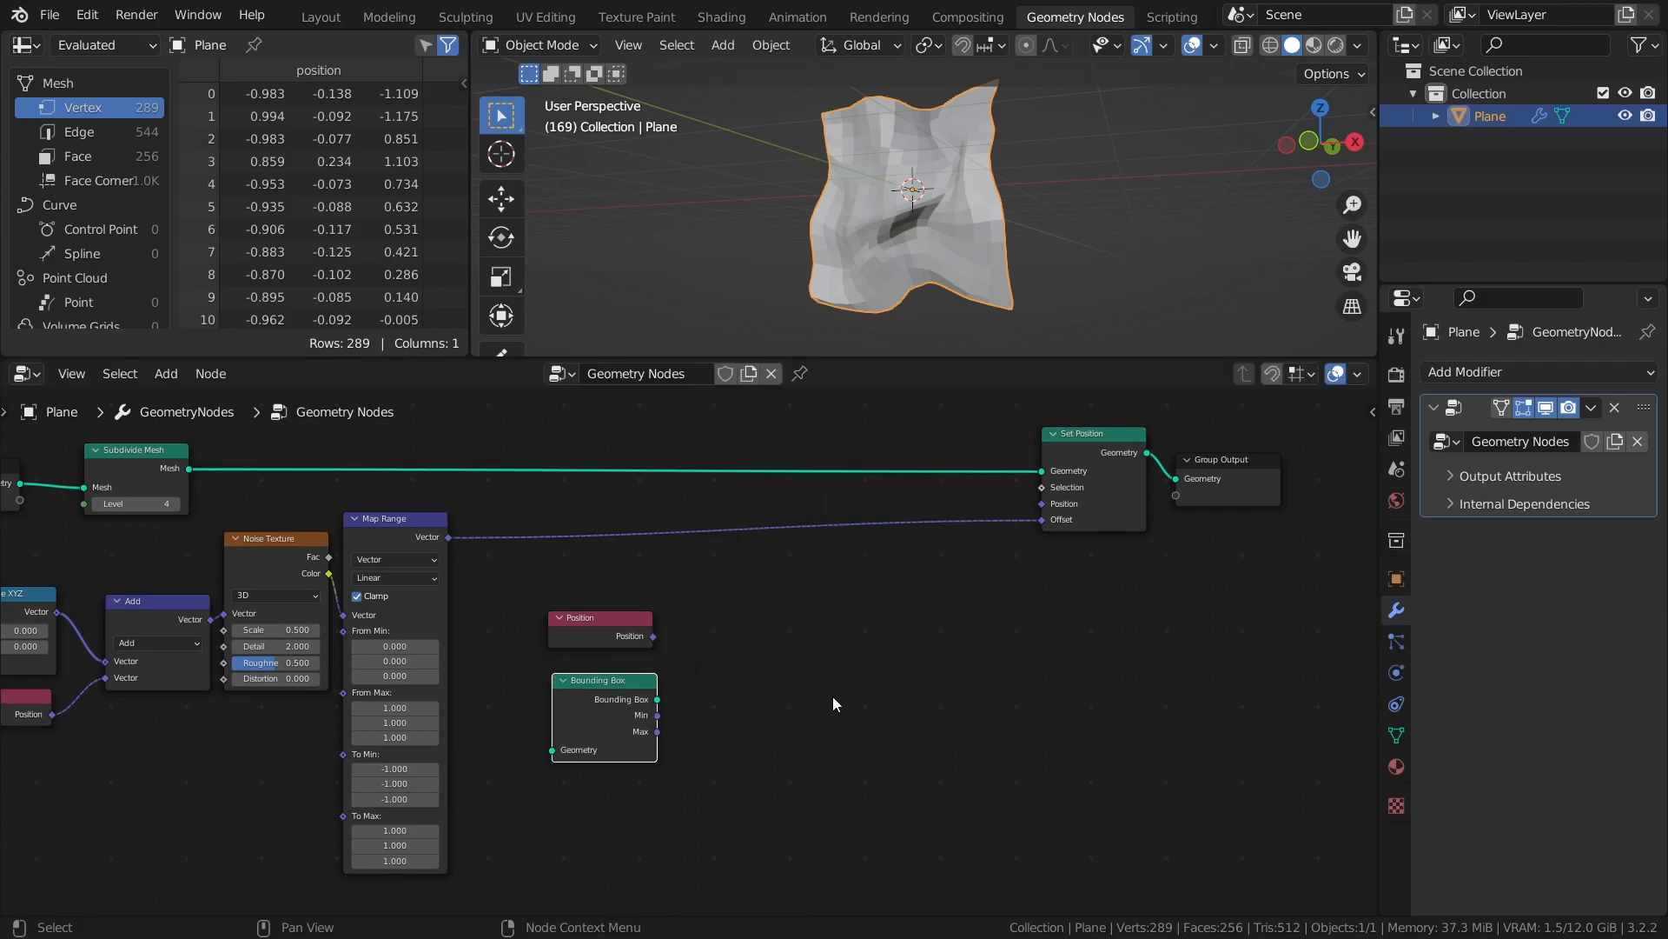
# Add a Separate XYZ node beside the Position and Bounding Box nodes, and duplicate it twice for three copies.
pyautogui.hotkey('shift', 'a')
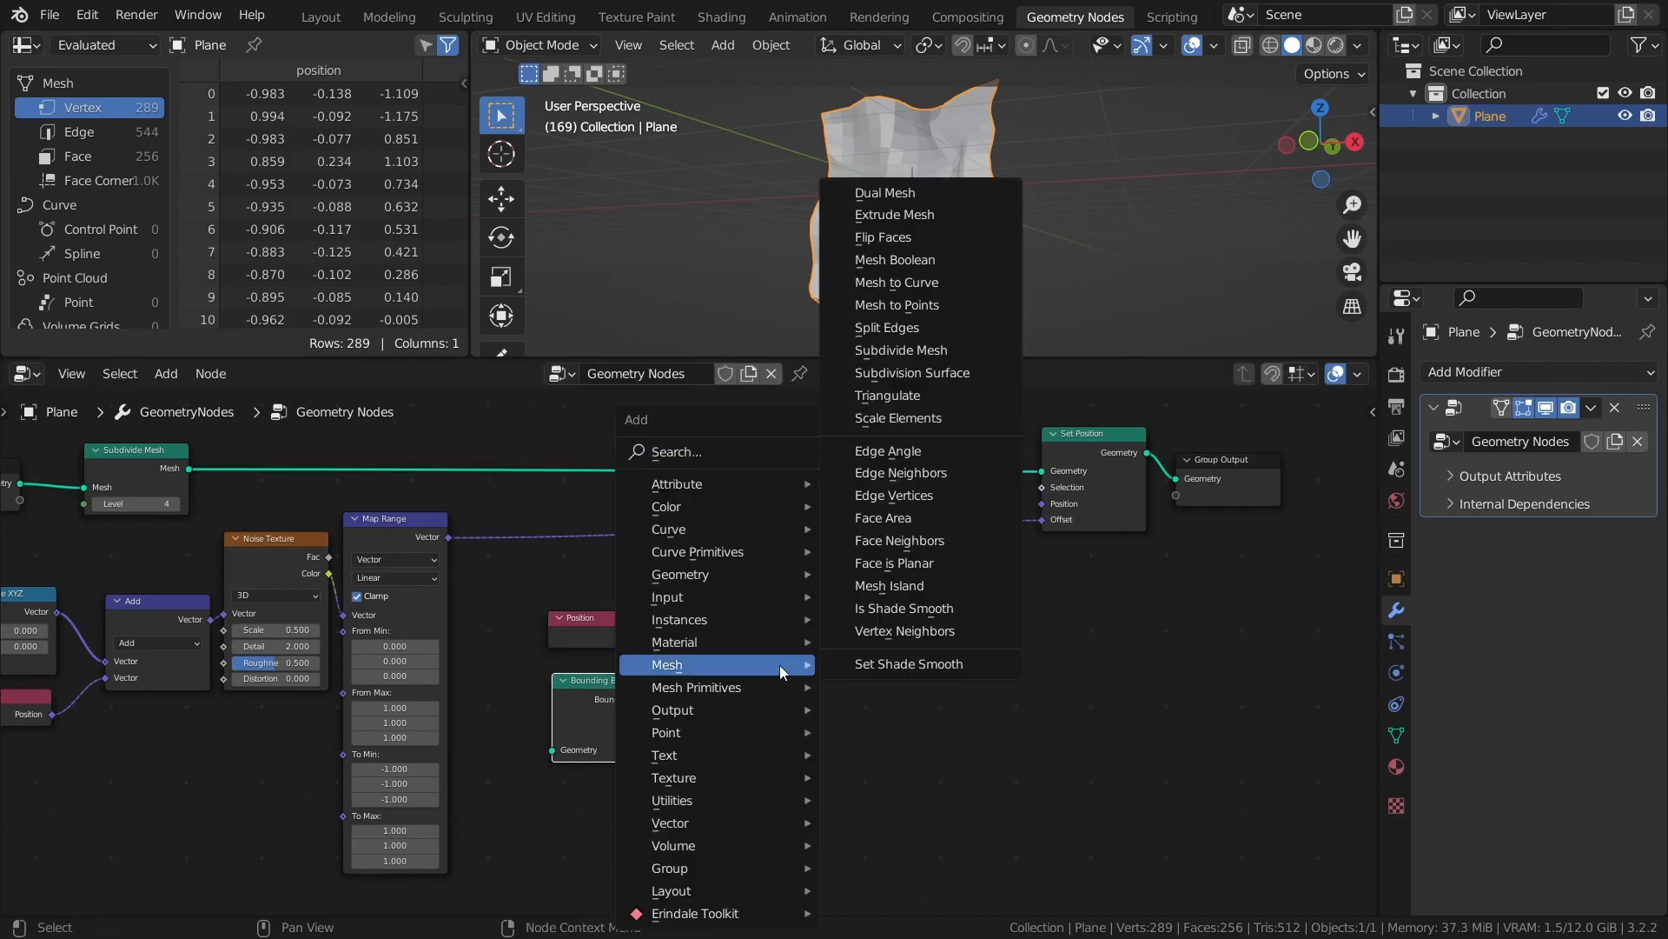
pyautogui.moveTo(734, 820)
pyautogui.click(957, 751)
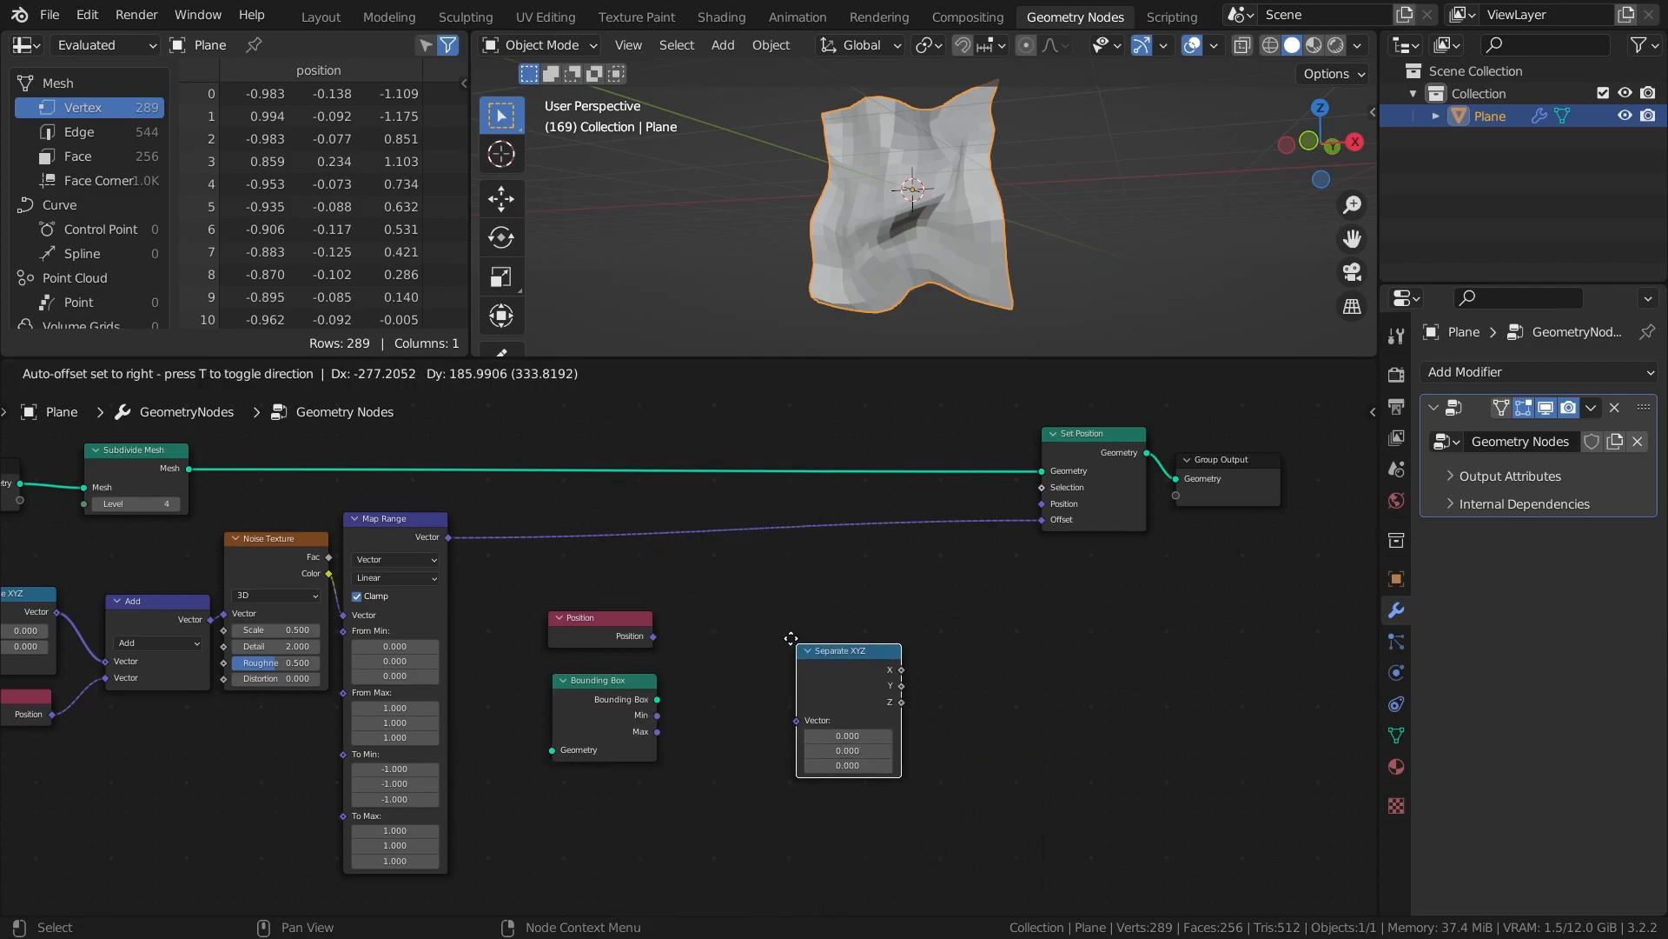
pyautogui.click(714, 600)
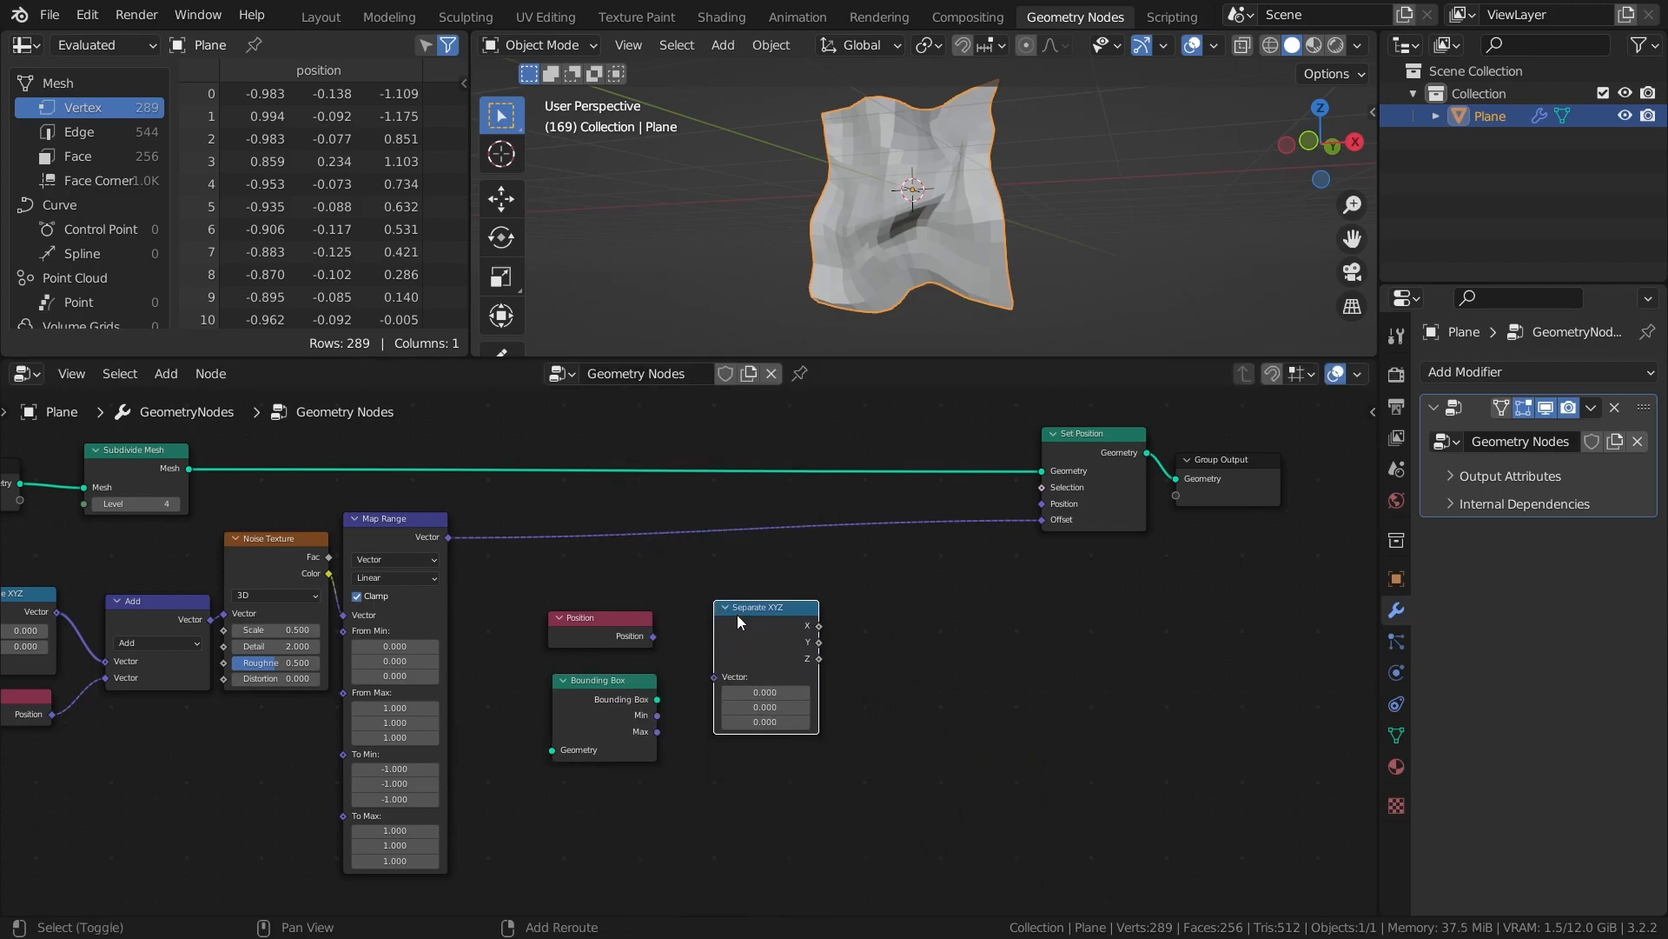
pyautogui.hotkey('shift', 'd')
pyautogui.click(737, 765)
pyautogui.hotkey('shift', 'd')
pyautogui.click(858, 558)
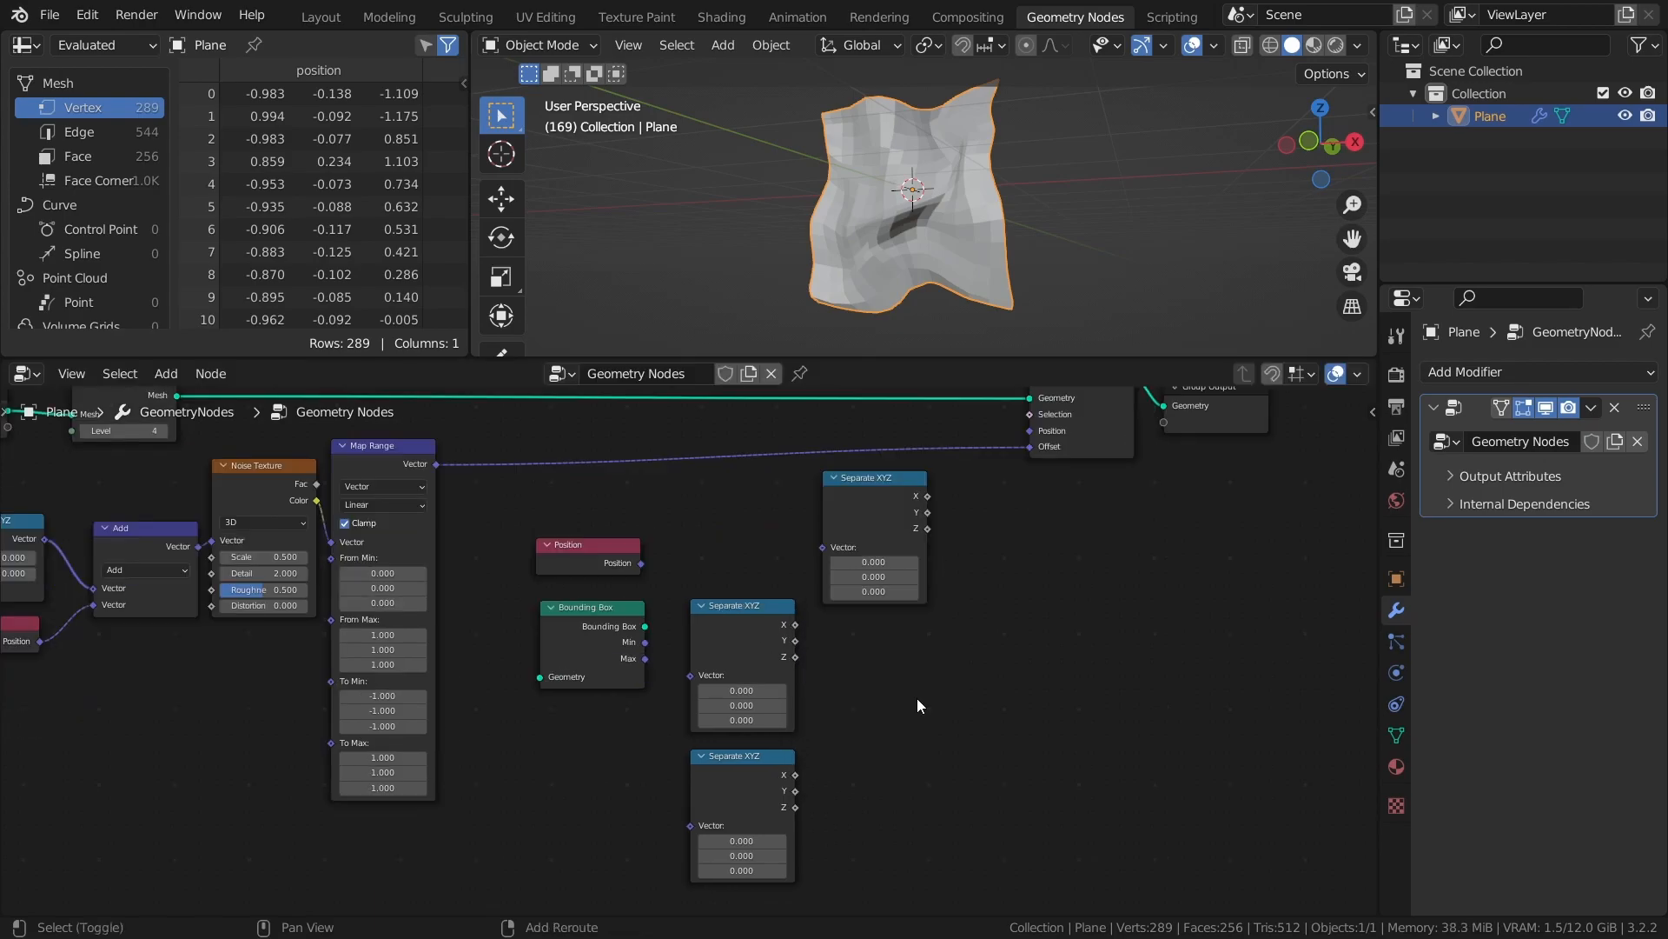
# Add a float Map Range node beside the Separate XYZ nodes.
pyautogui.hotkey('shift', 'a')
pyautogui.moveTo(864, 678)
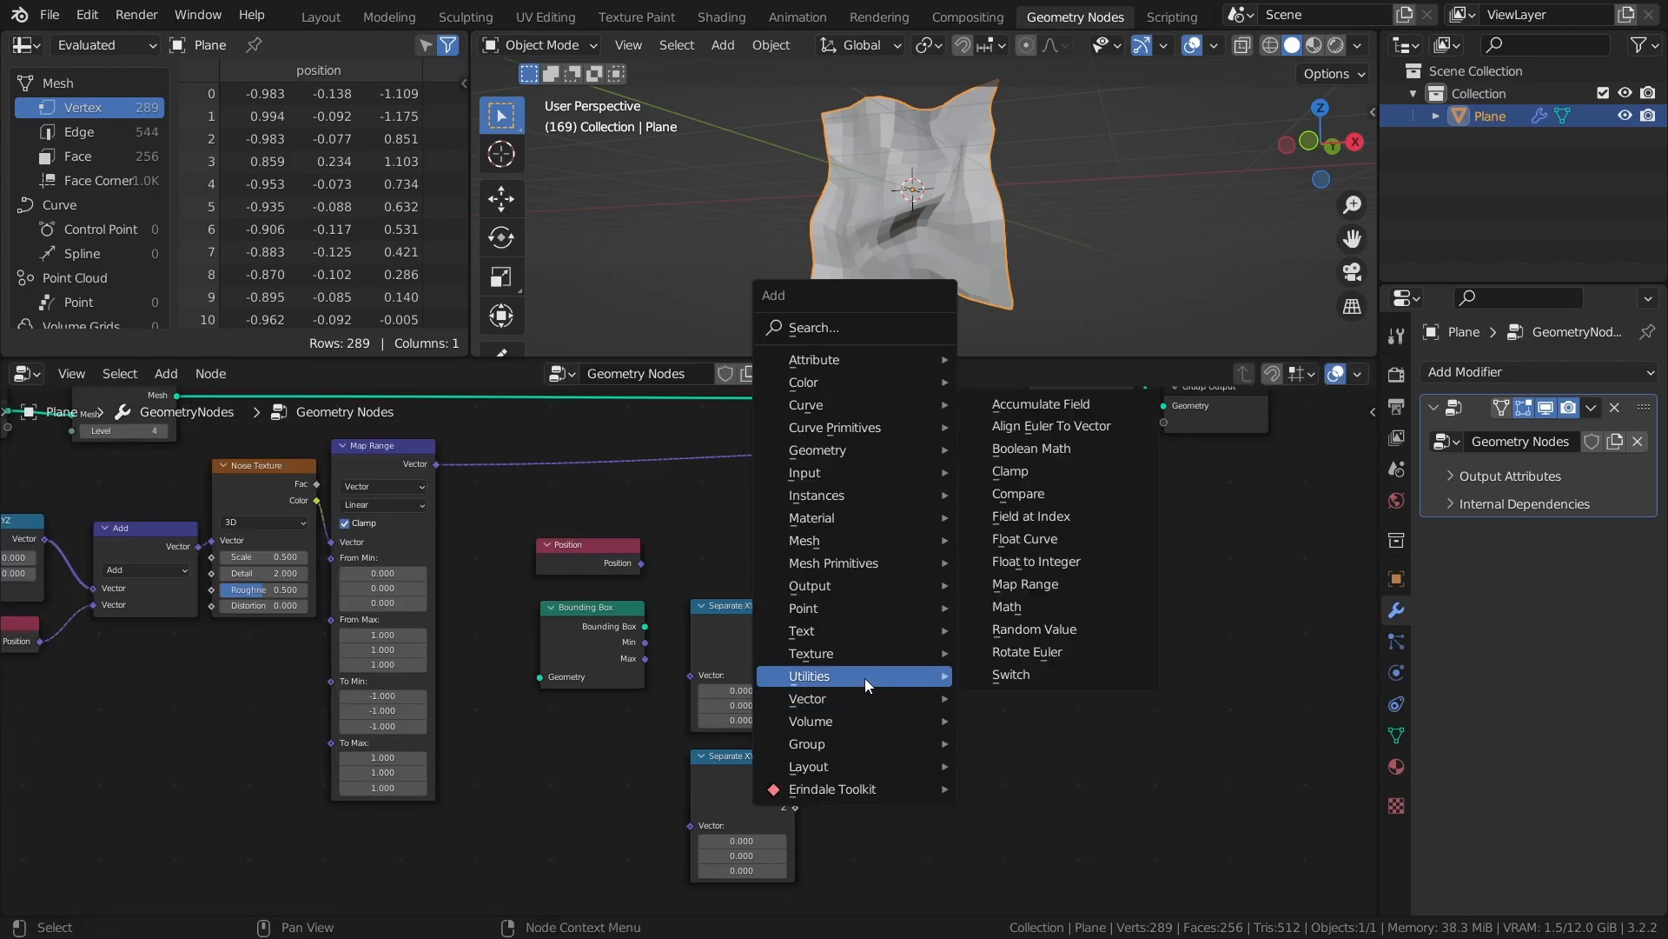
pyautogui.click(1050, 584)
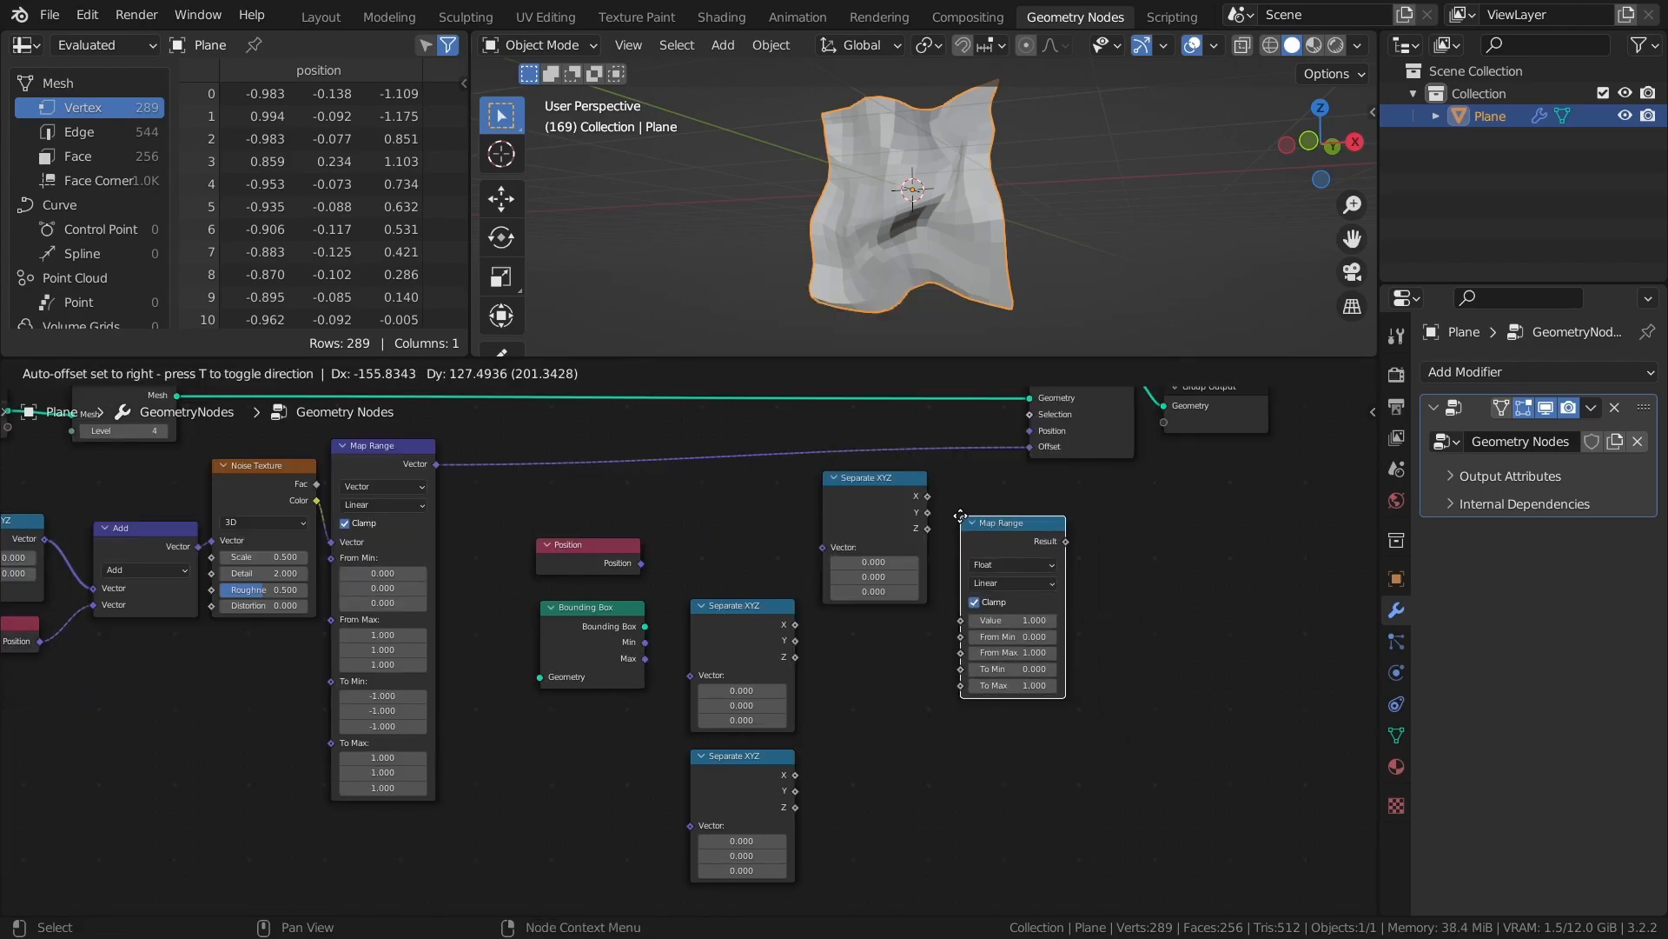
pyautogui.click(960, 541)
# Move the Set Position and Group Output nodes farther away to clear space after the float Map Range node.
pyautogui.moveTo(910, 672); pyautogui.dragTo(733, 771, button='middle')
pyautogui.moveTo(1060, 571); pyautogui.dragTo(902, 530)
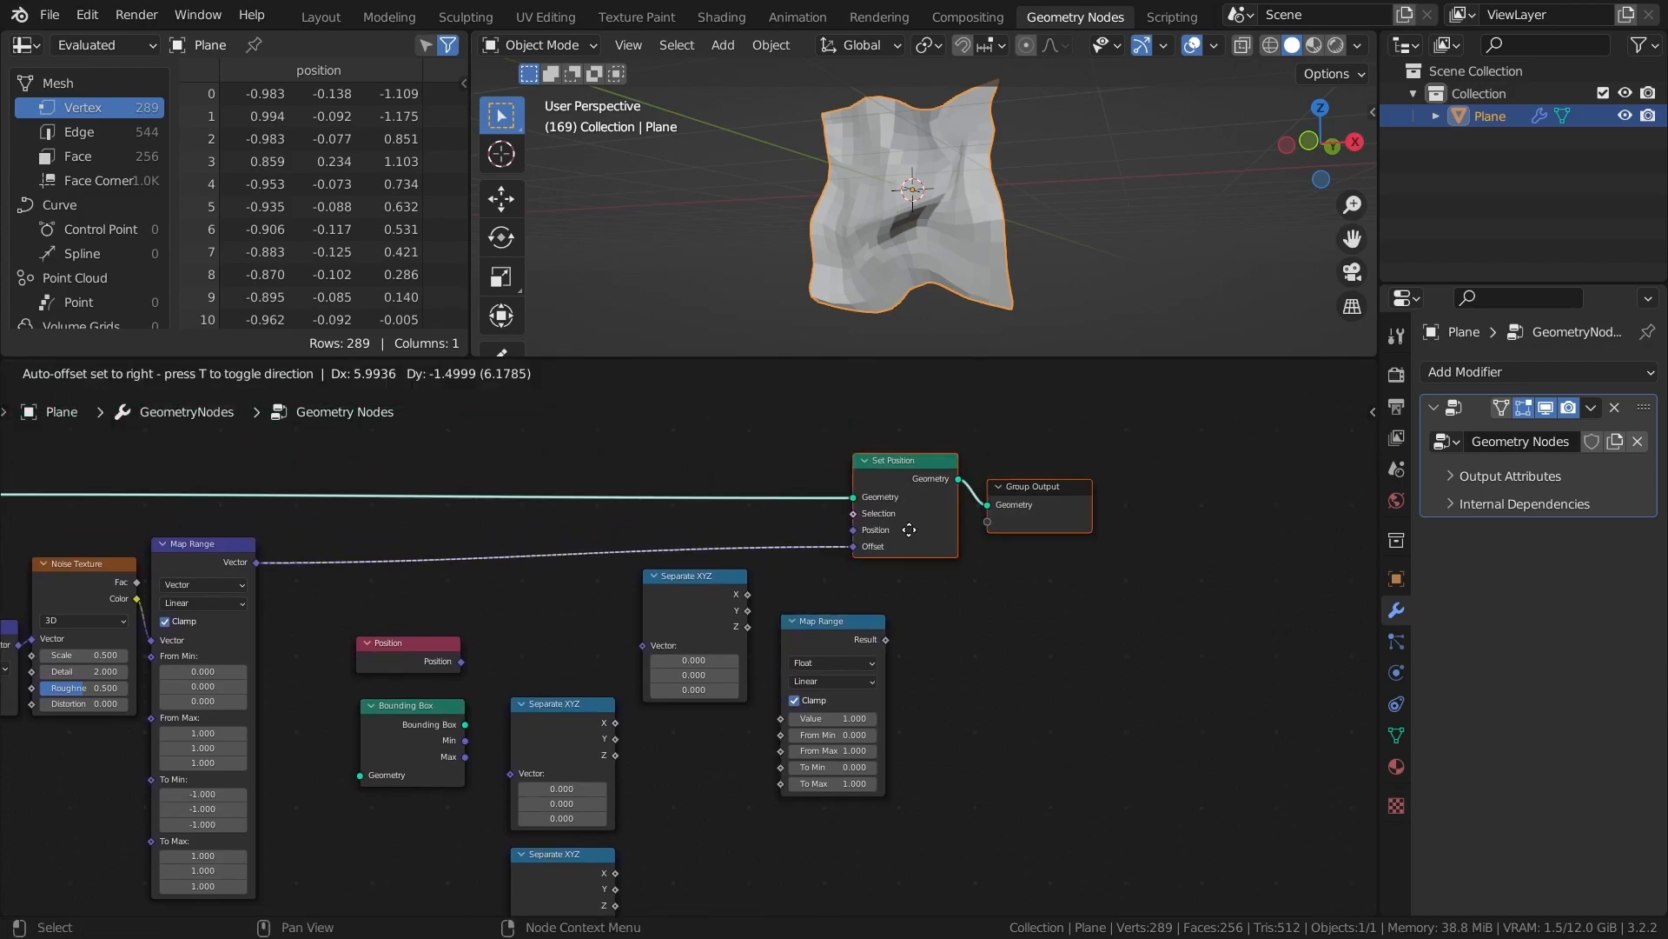
pyautogui.press('g')
pyautogui.click(1124, 519)
pyautogui.moveTo(989, 663); pyautogui.dragTo(968, 601, button='middle')
# Add a Vector Math node set to Scale and insert it on the link between the vector Map Range and Set Position's Offset.
pyautogui.hotkey('shift', 'a')
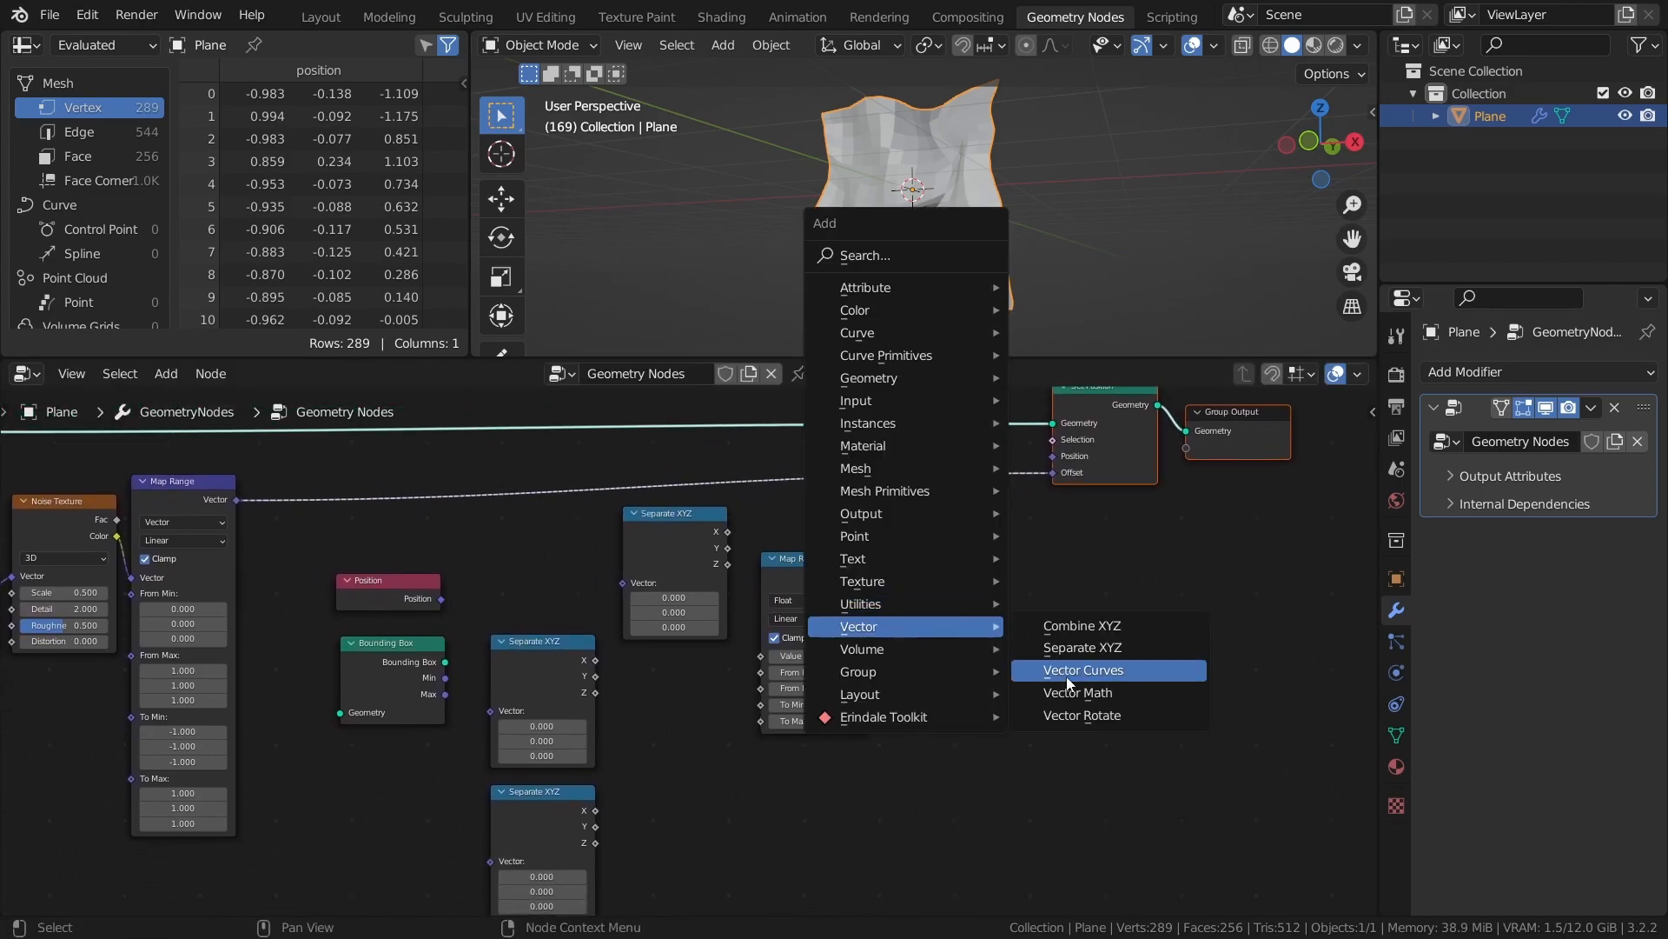
pyautogui.click(1069, 692)
pyautogui.click(930, 538)
pyautogui.click(966, 571)
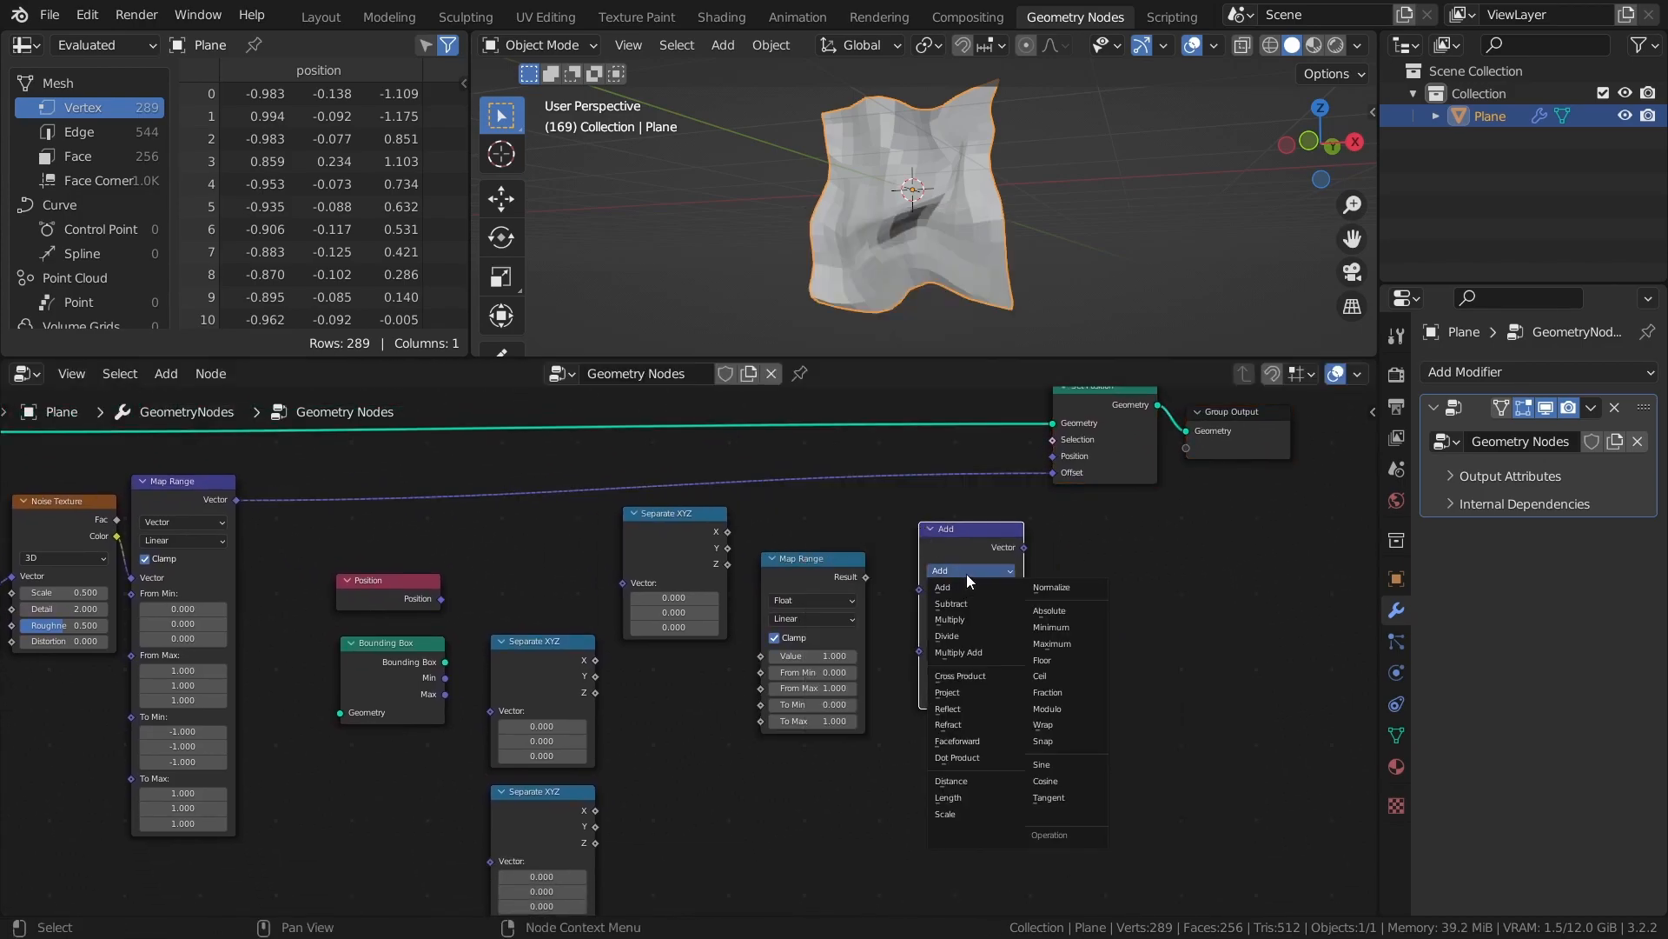
pyautogui.click(951, 815)
pyautogui.scroll(-1, 978, 532)
pyautogui.moveTo(978, 533); pyautogui.dragTo(969, 479)
pyautogui.moveTo(1246, 541); pyautogui.dragTo(971, 421)
pyautogui.press('g')
pyautogui.click(1013, 427)
pyautogui.click(928, 594)
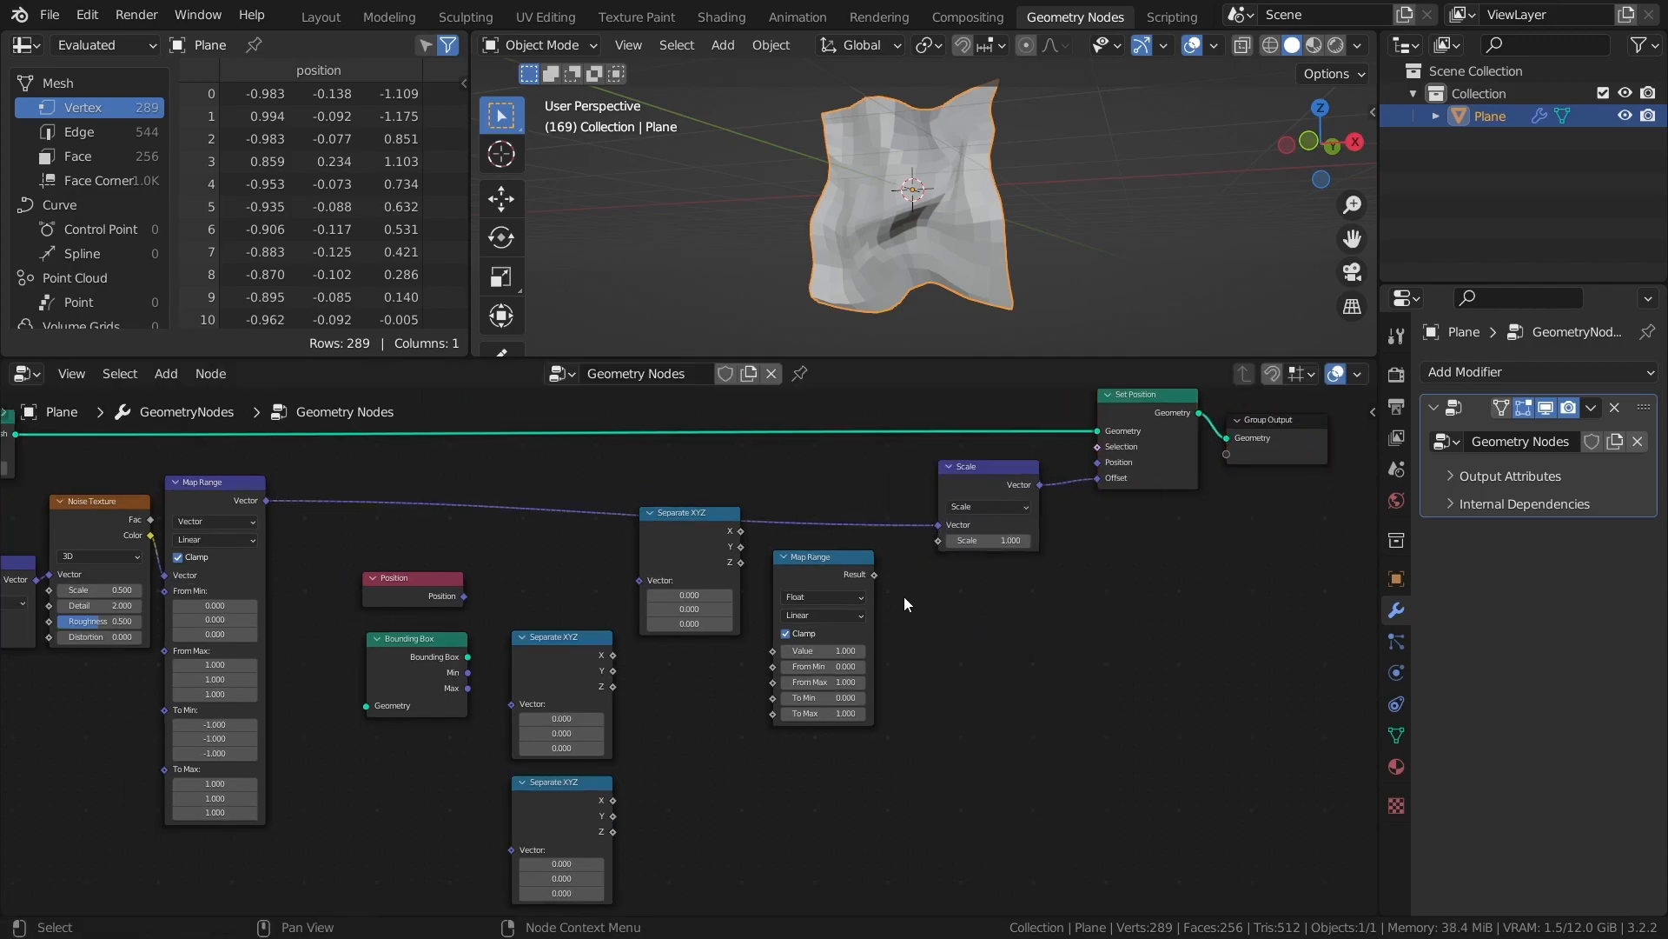
# Connect Subdivide Mesh's Mesh output to the Bounding Box node's Geometry input, and save the file.
pyautogui.moveTo(974, 671); pyautogui.dragTo(974, 628, button='middle')
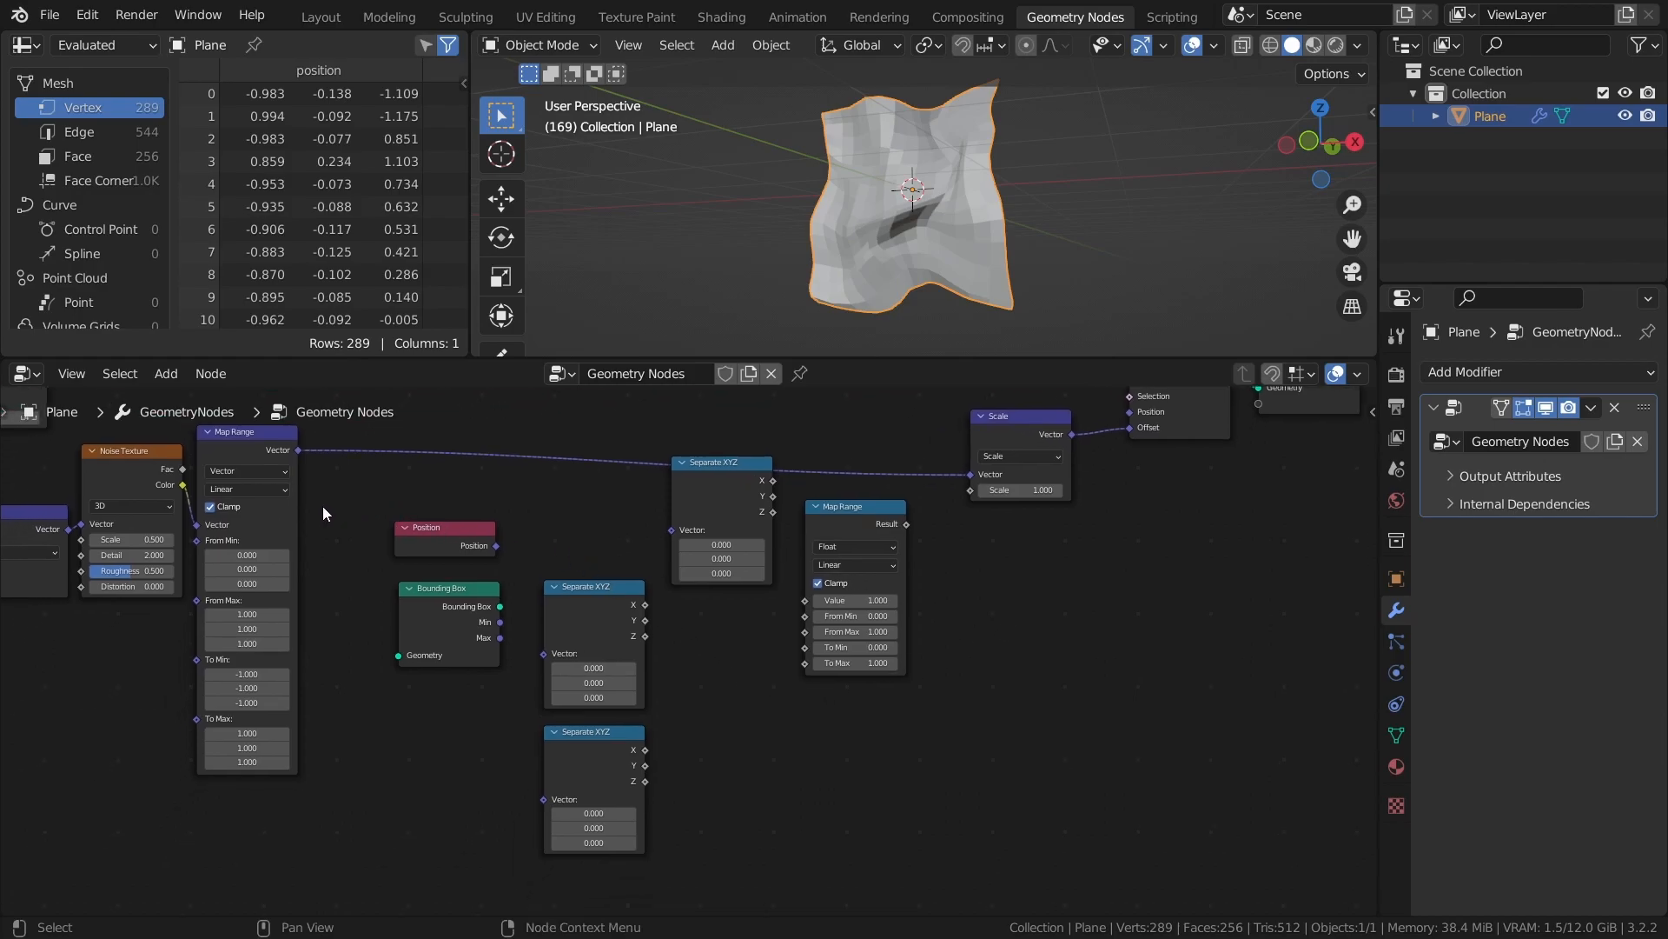
pyautogui.moveTo(326, 509); pyautogui.dragTo(413, 551, button='middle')
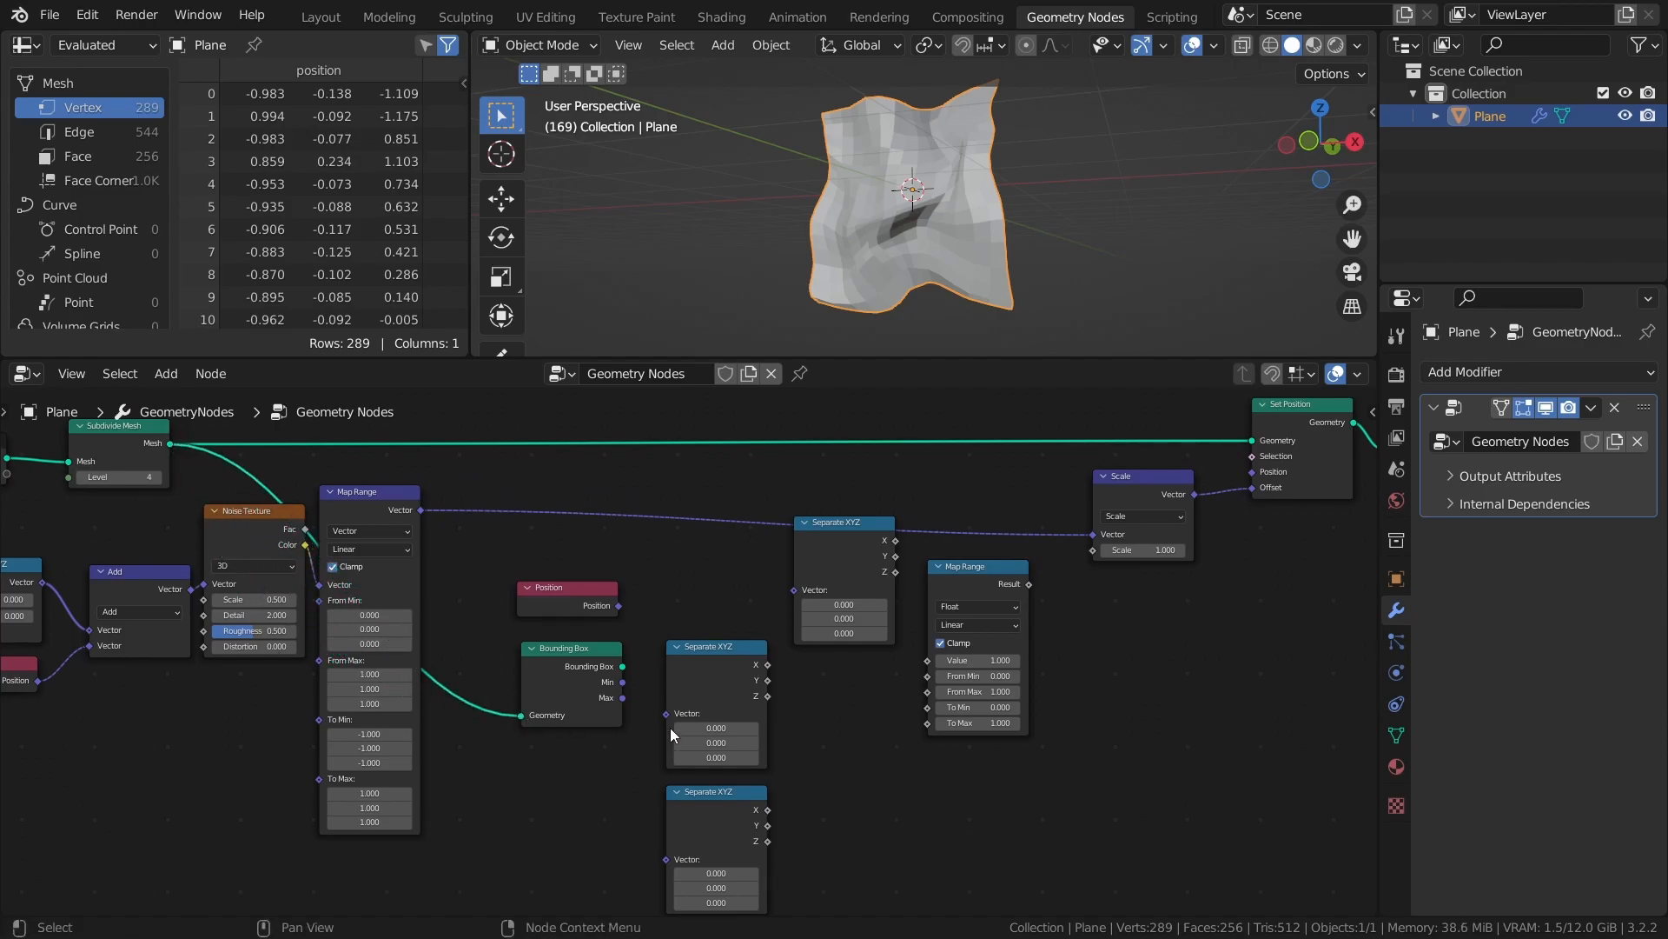
pyautogui.scroll(2, 782, 678)
pyautogui.hotkey('ctrl', 's')
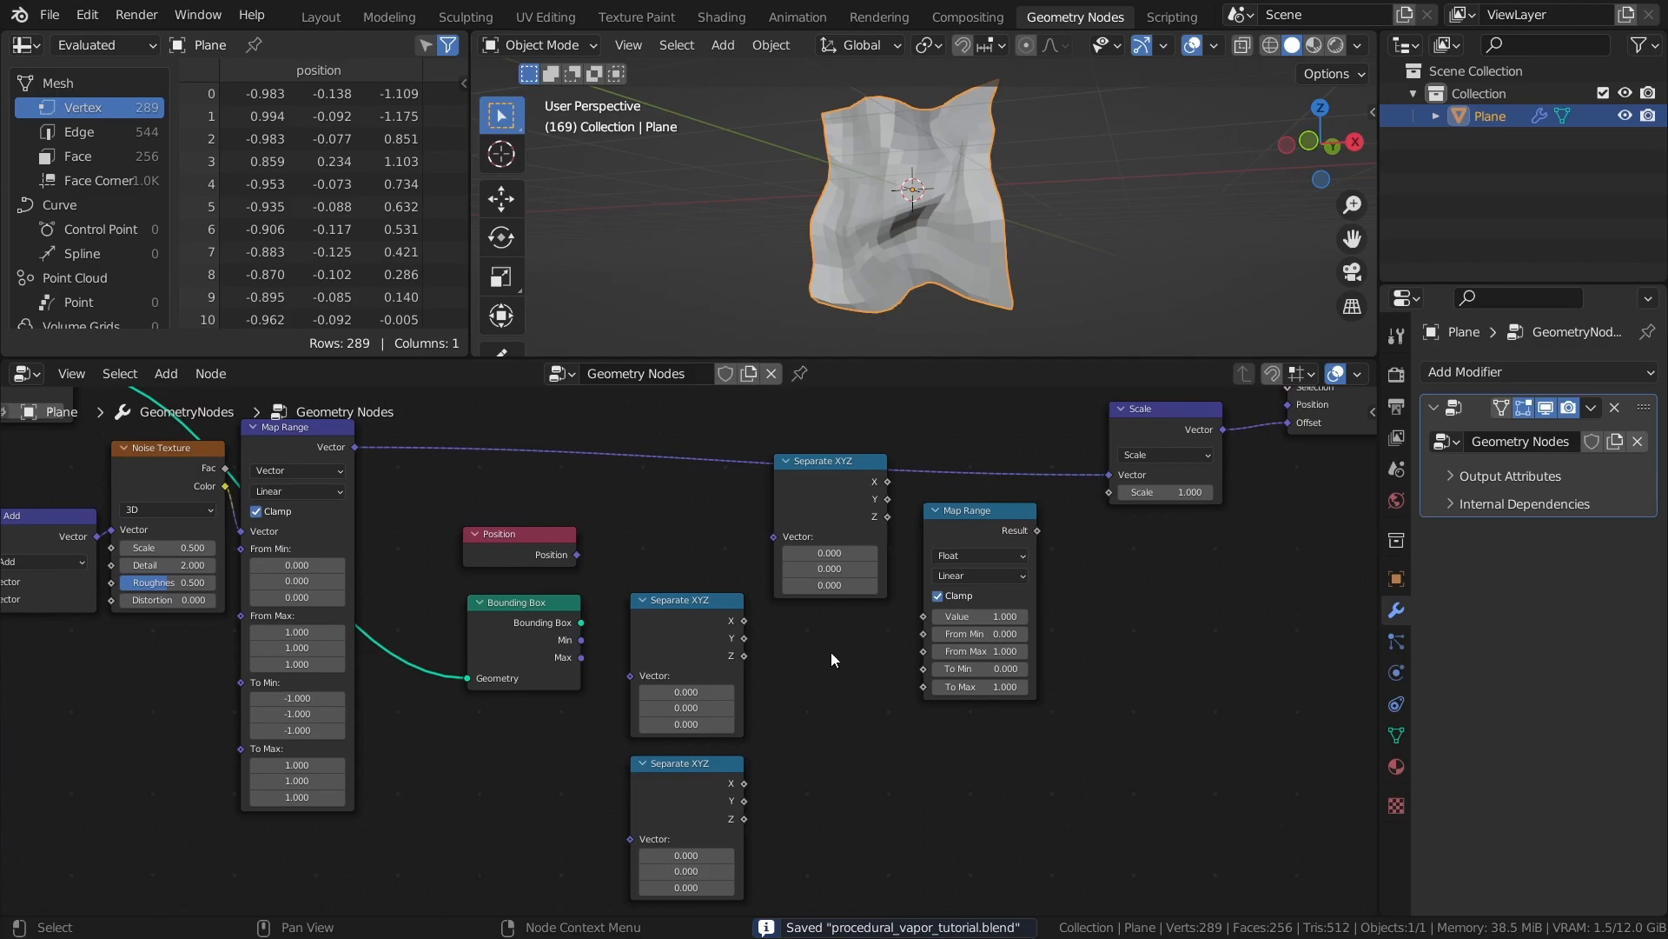
# Link Bounding Box Min and Max to separate Separate XYZ nodes, and place the third Separate XYZ beside the Position node.
pyautogui.moveTo(806, 664); pyautogui.dragTo(757, 633, button='middle')
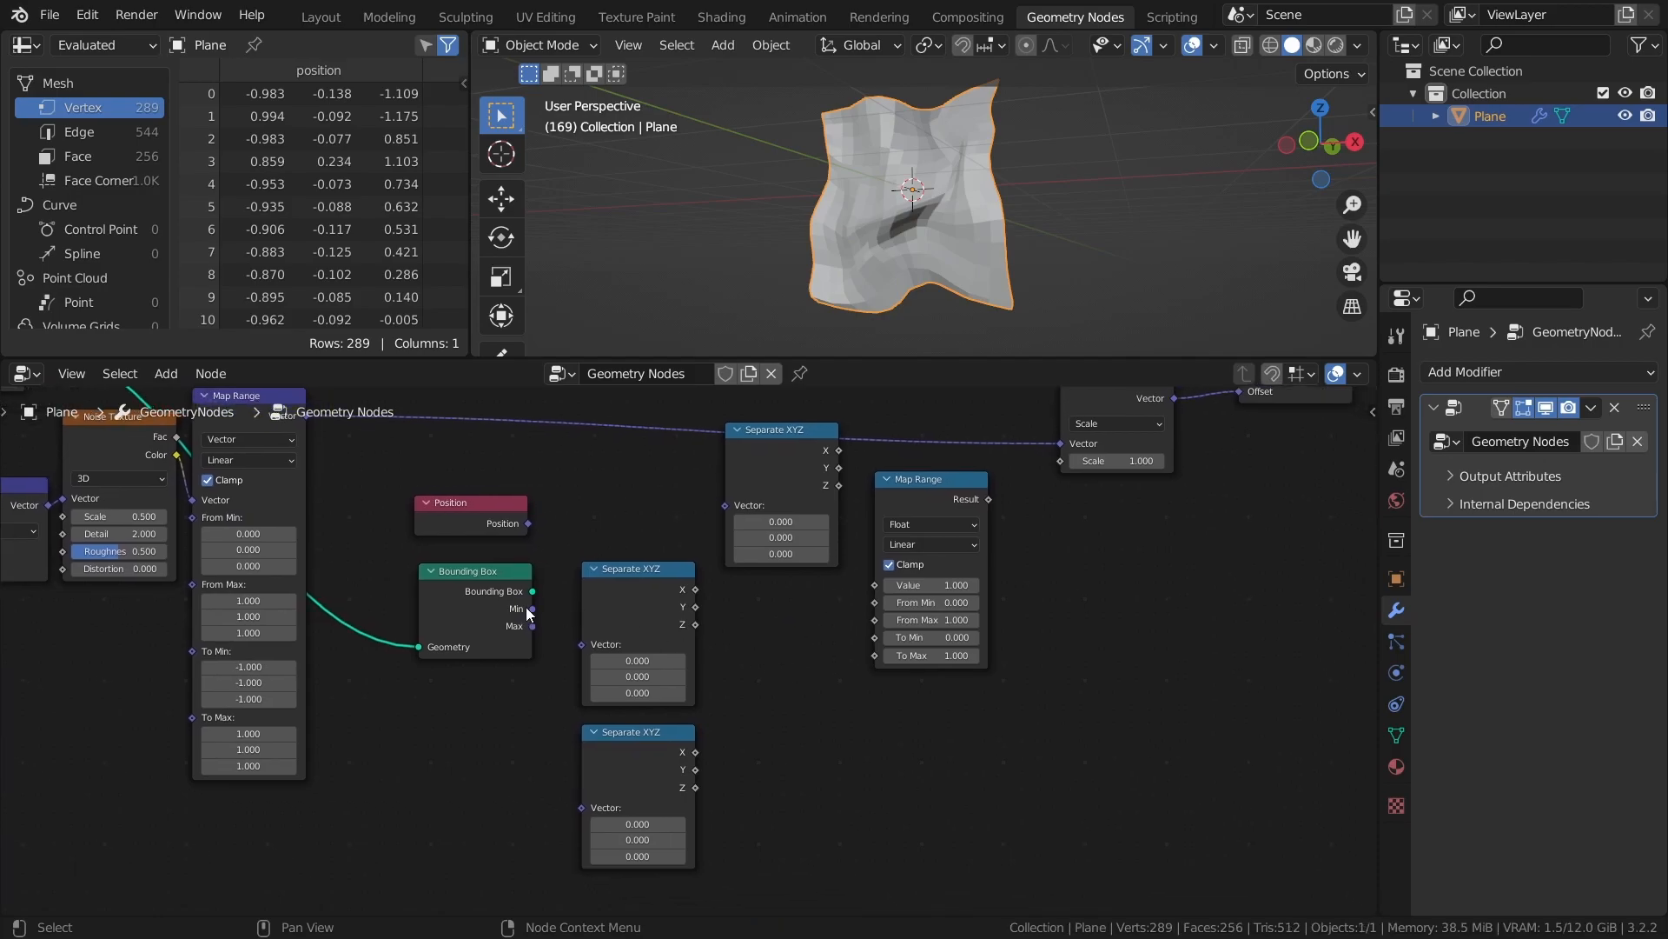
pyautogui.moveTo(587, 647); pyautogui.dragTo(584, 645)
pyautogui.moveTo(576, 821); pyautogui.dragTo(584, 812)
pyautogui.moveTo(625, 754); pyautogui.dragTo(622, 707)
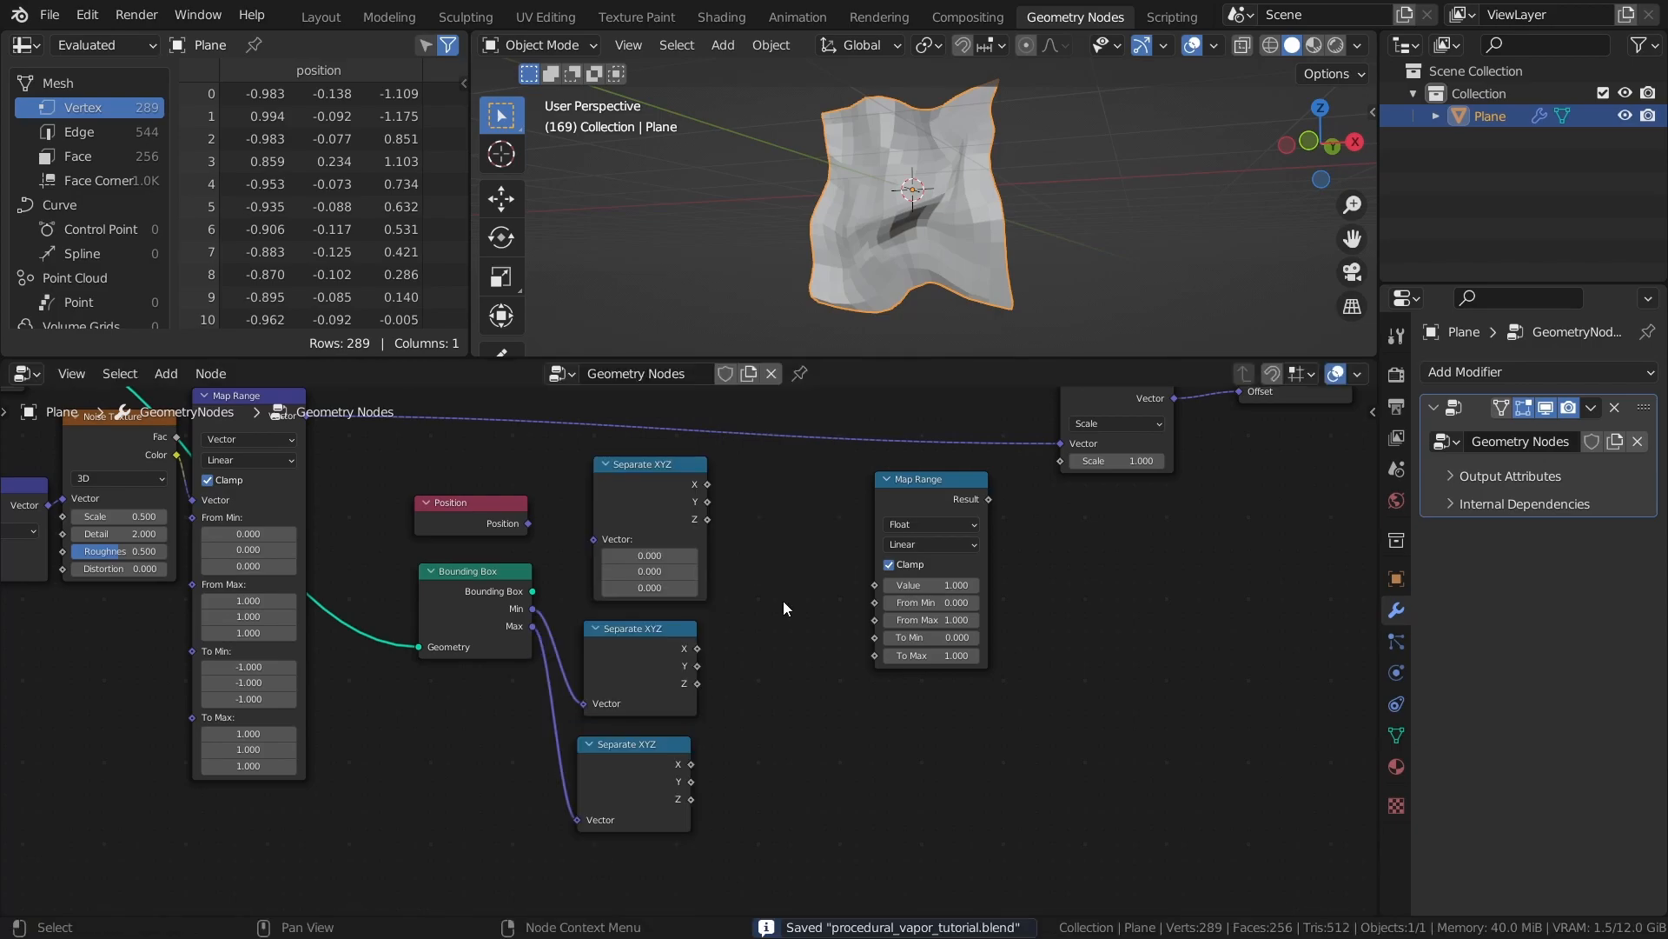
# Connect the Min and Max Z outputs to the float Map Range's From Min and From Max, and its Result to the Scale input.
pyautogui.moveTo(698, 684); pyautogui.dragTo(874, 602)
pyautogui.moveTo(691, 800); pyautogui.dragTo(872, 622)
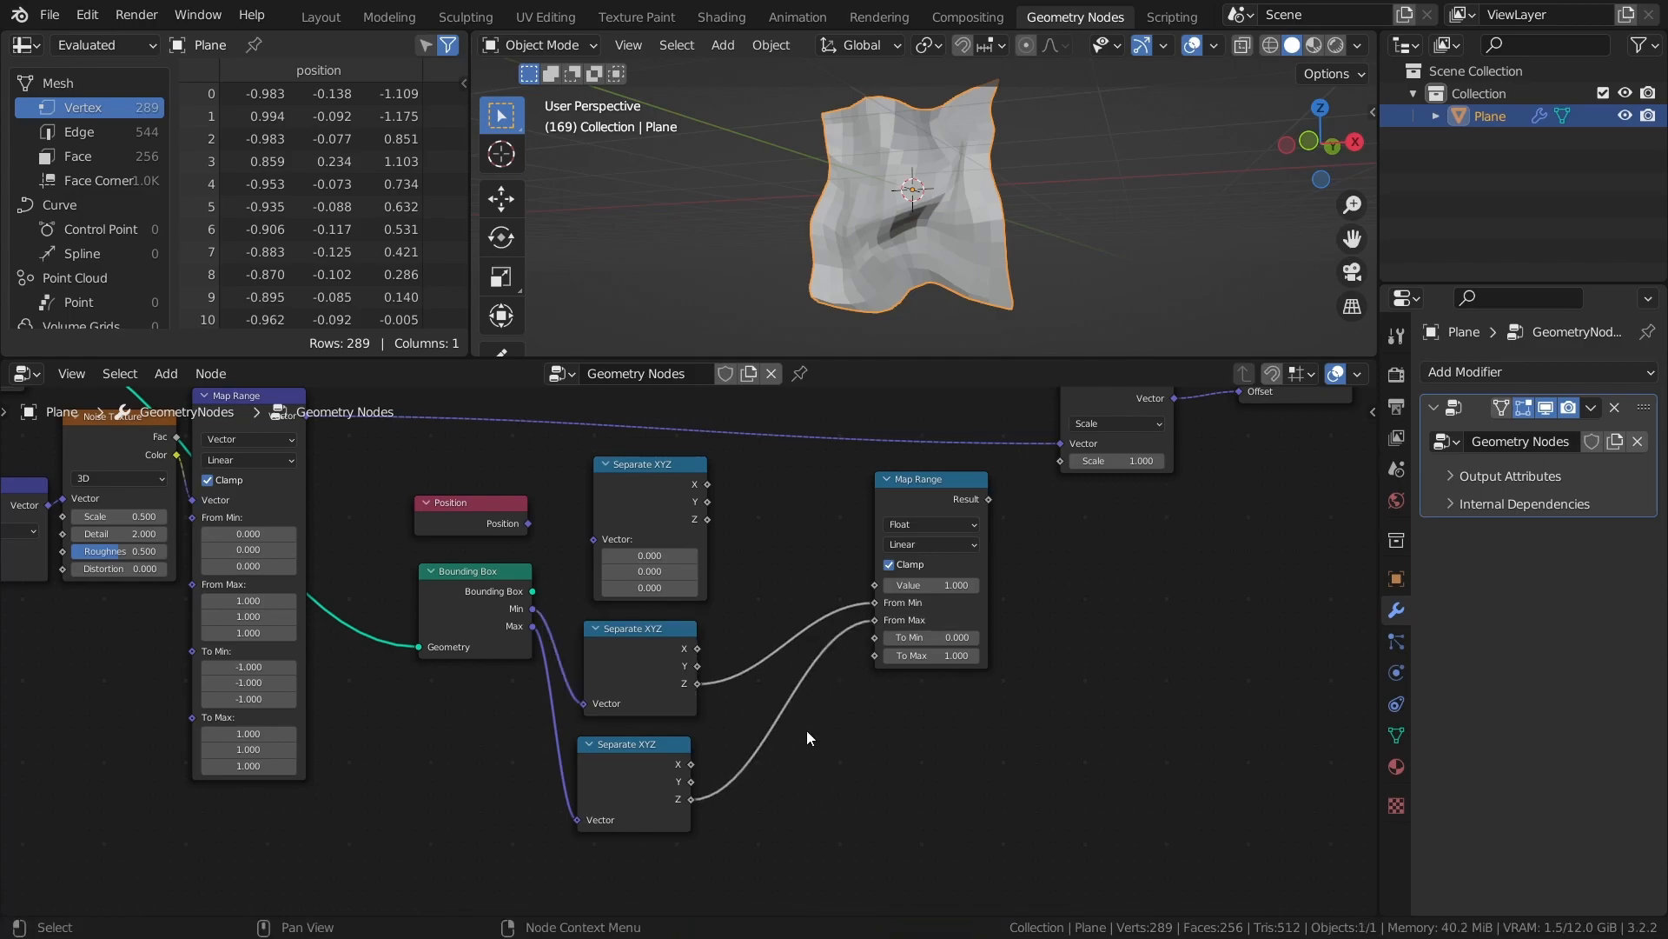
pyautogui.moveTo(808, 681); pyautogui.dragTo(722, 731, button='middle')
pyautogui.moveTo(904, 549); pyautogui.dragTo(975, 511)
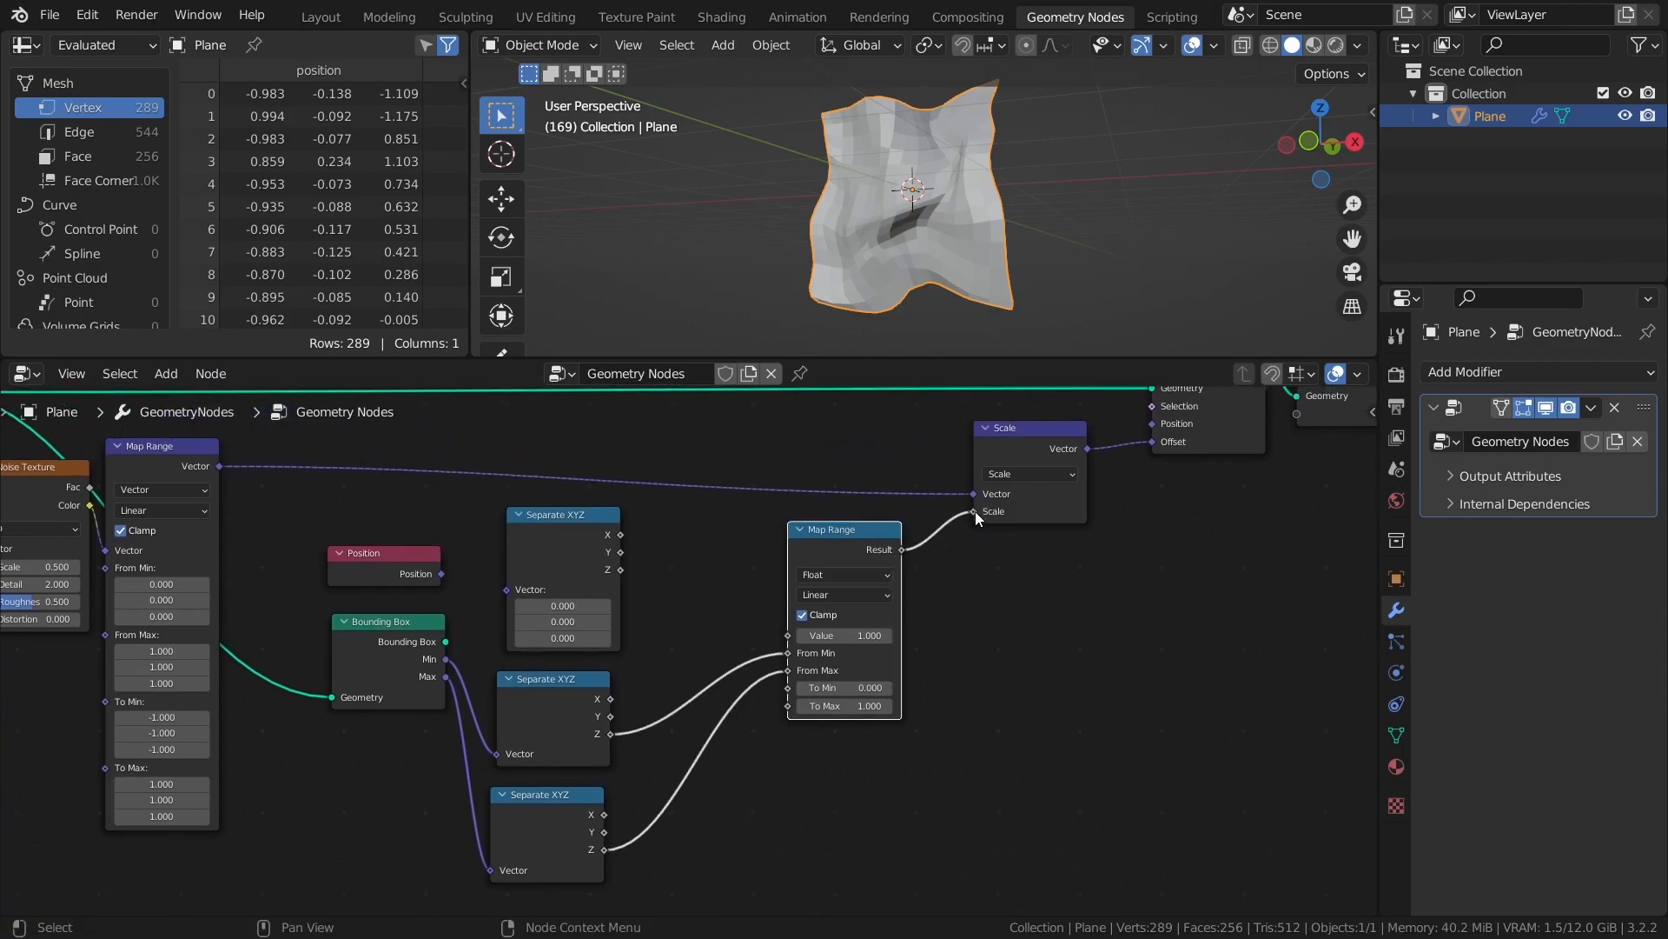
# Connect Position to the remaining Separate XYZ node and its Z output to the float Map Range's Value.
pyautogui.moveTo(723, 729); pyautogui.dragTo(791, 688, button='middle')
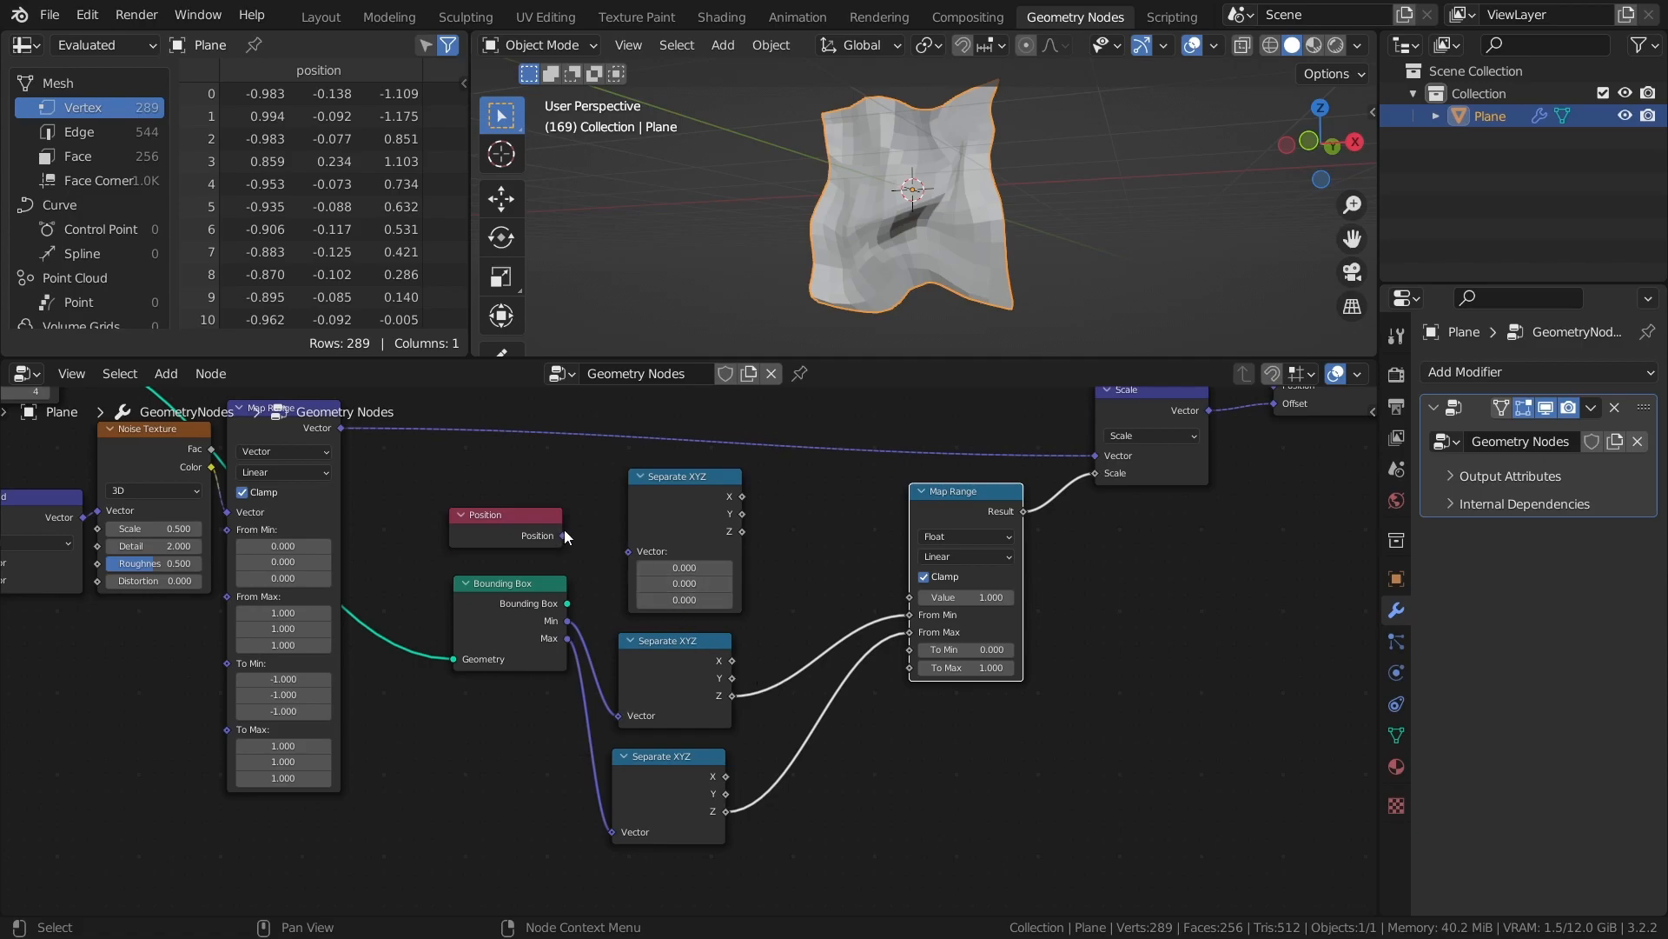
pyautogui.moveTo(560, 535); pyautogui.dragTo(652, 551)
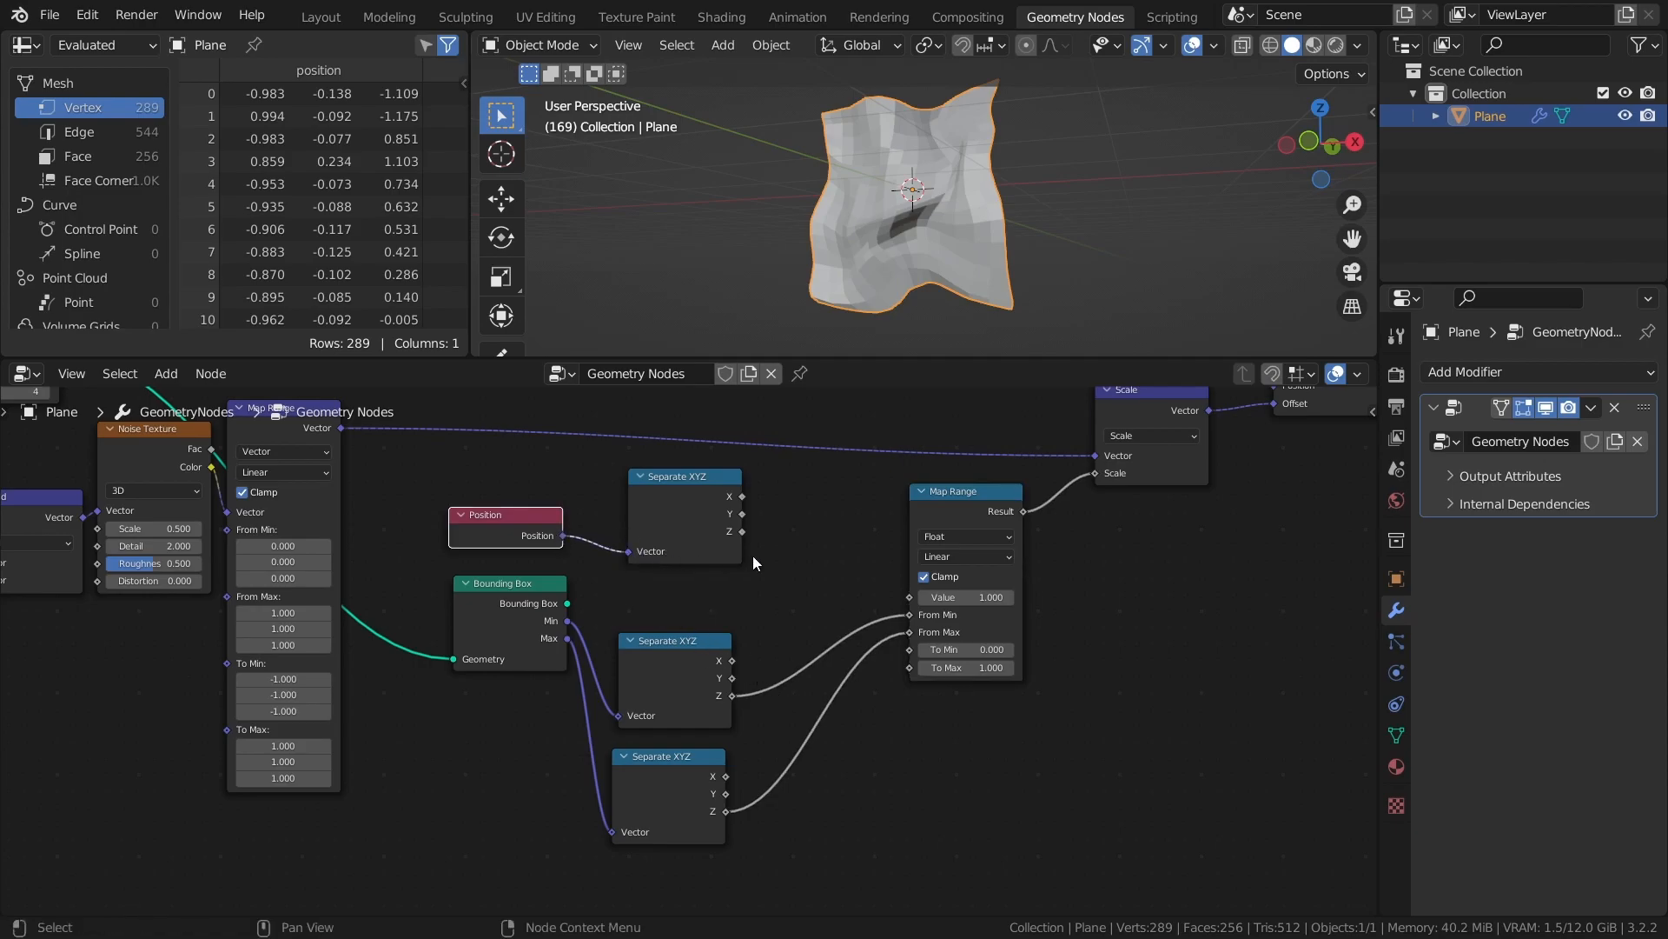
pyautogui.moveTo(741, 531); pyautogui.dragTo(910, 598)
pyautogui.moveTo(702, 506)
pyautogui.mouseDown()
pyautogui.moveTo(544, 522)
pyautogui.moveTo(684, 518)
pyautogui.mouseUp()
# Play the animation and inspect the moving plane's deformation from several sides.
pyautogui.moveTo(969, 260); pyautogui.dragTo(725, 270, button='middle')
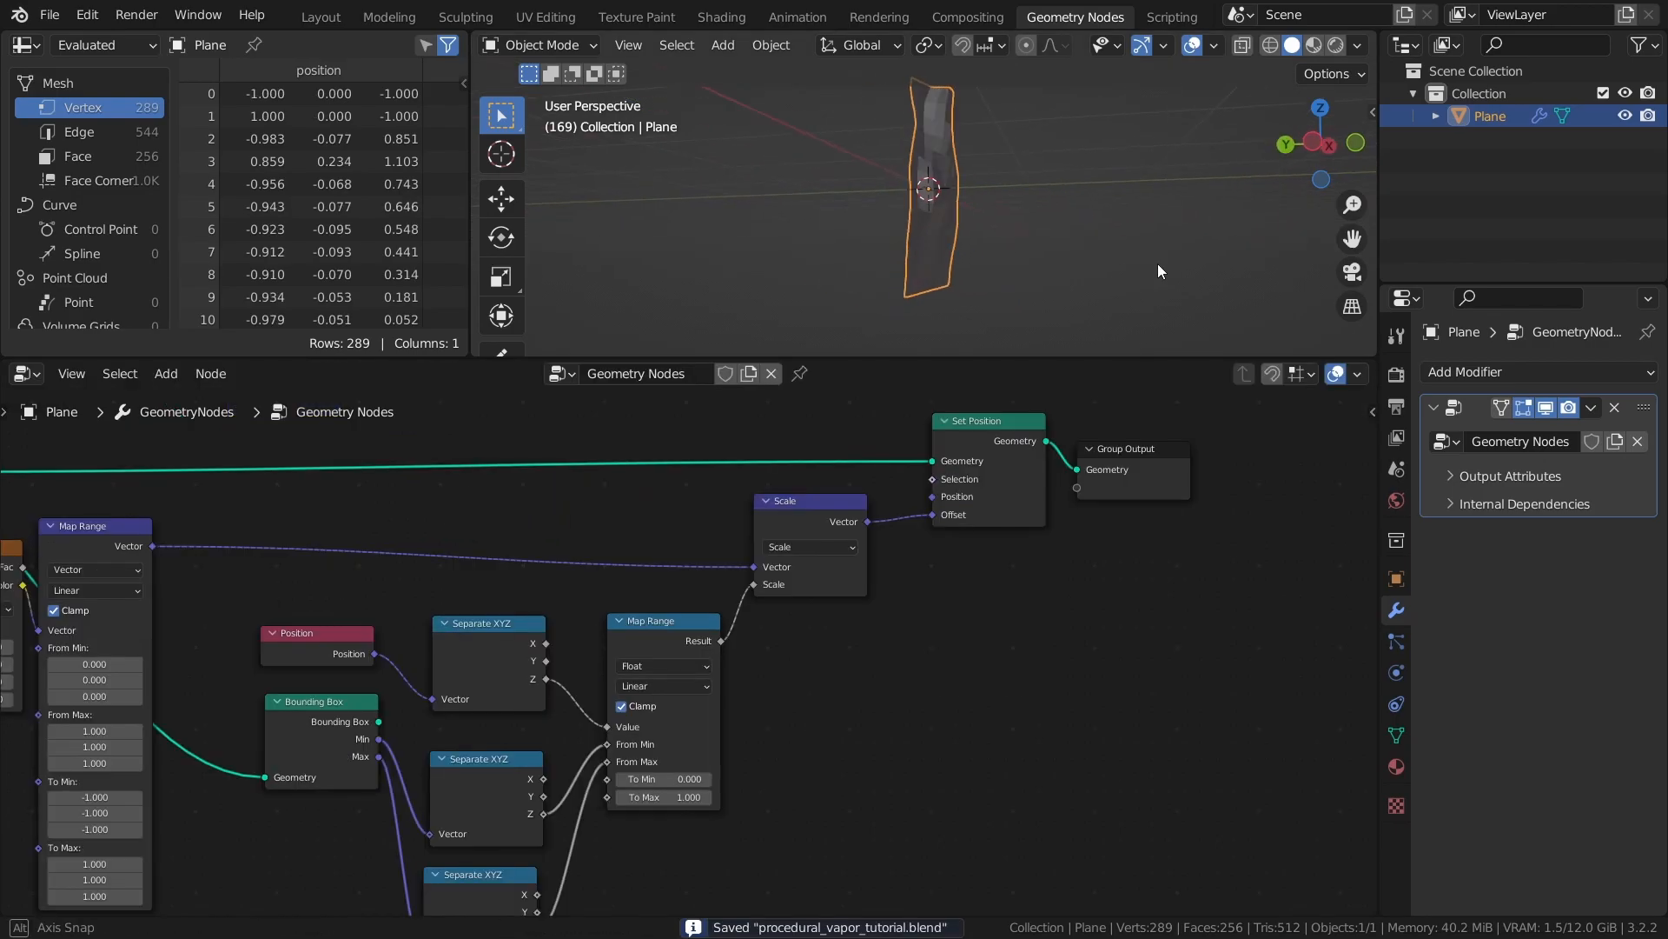
pyautogui.press('space')
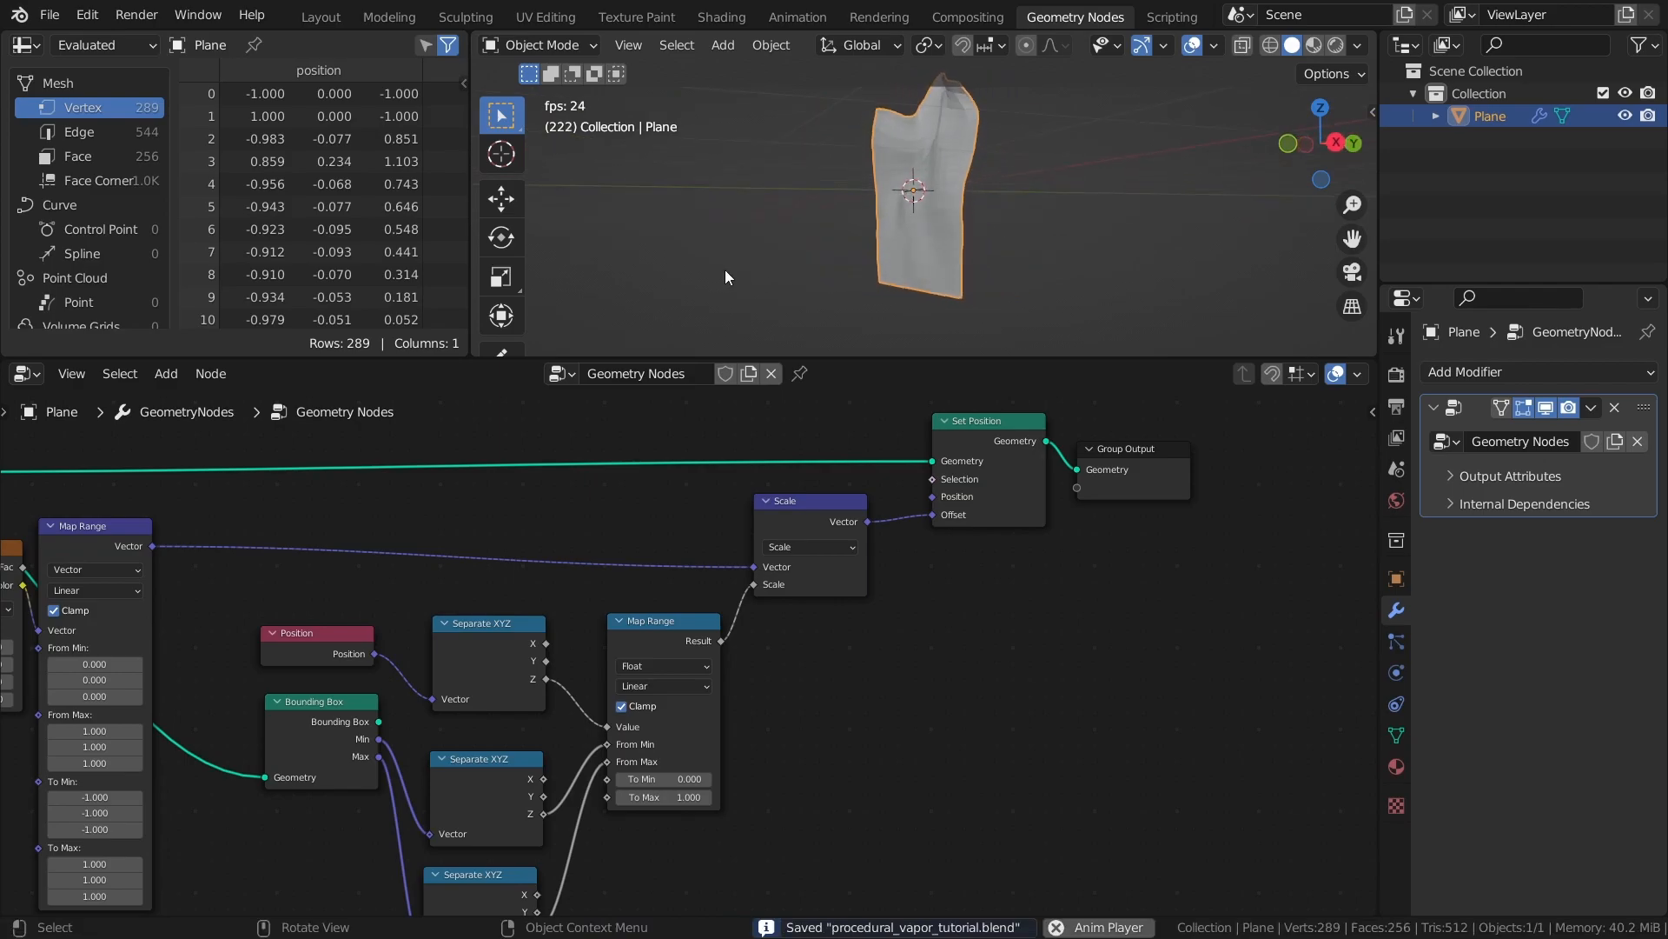
pyautogui.moveTo(825, 254); pyautogui.dragTo(1201, 252, button='middle')
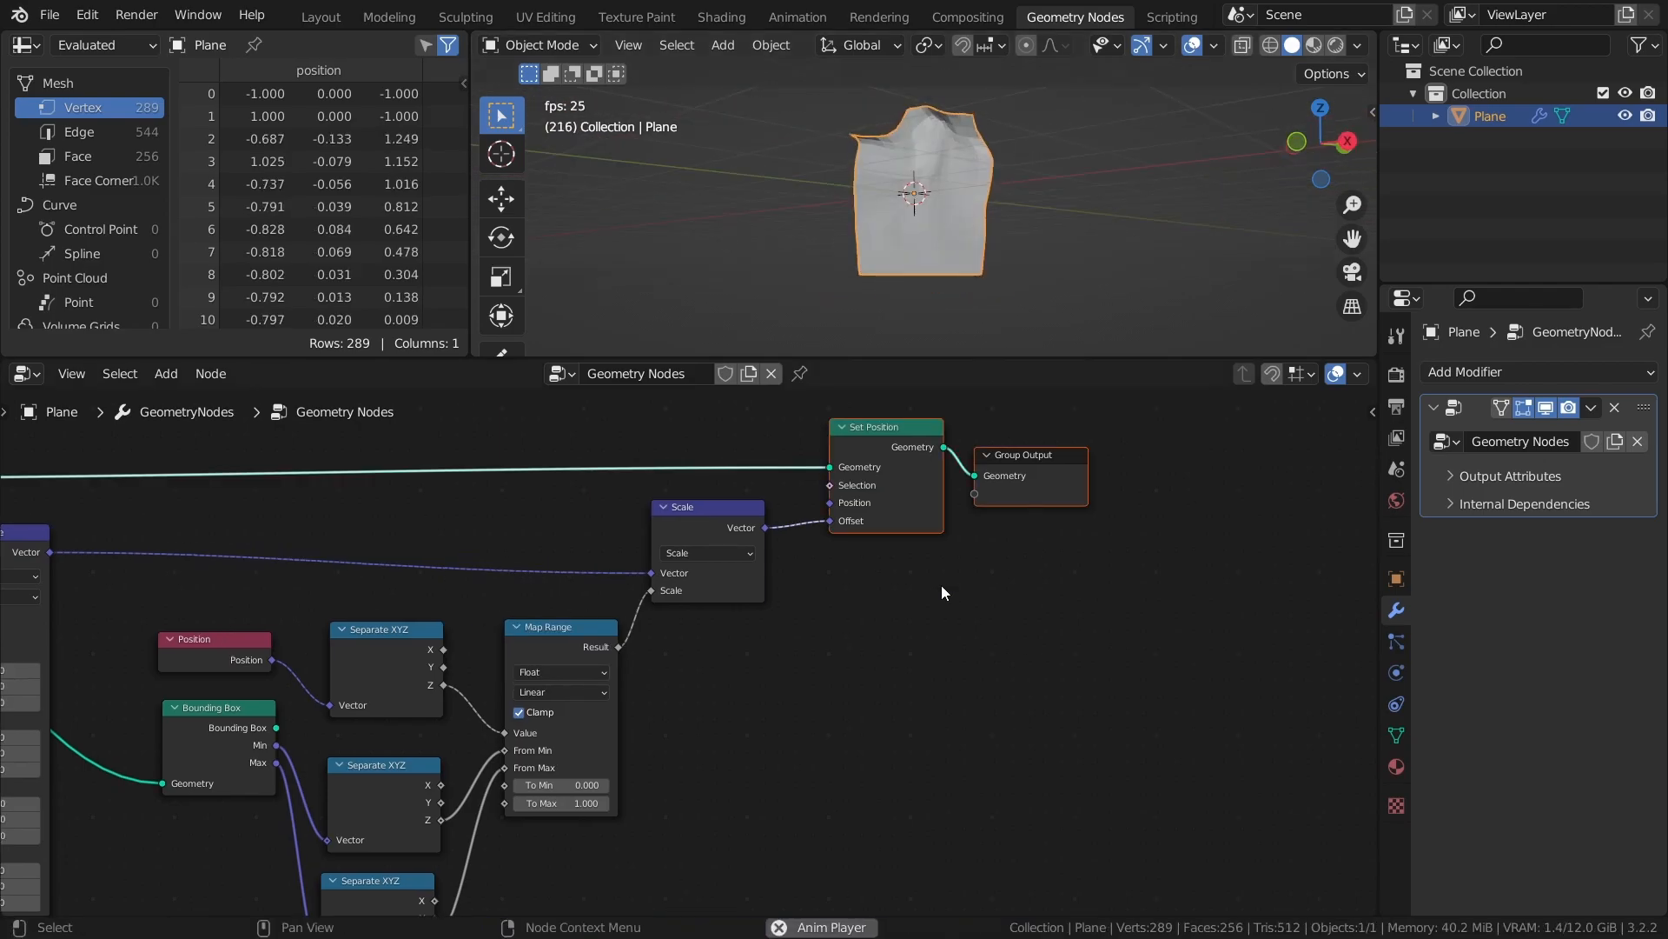
# Move the Scale, Set Position and Group Output nodes away, and insert a Multiply Math node between Map Range's Result and the Scale input.
pyautogui.moveTo(1106, 666); pyautogui.dragTo(742, 459)
pyautogui.press('g')
pyautogui.click(917, 451)
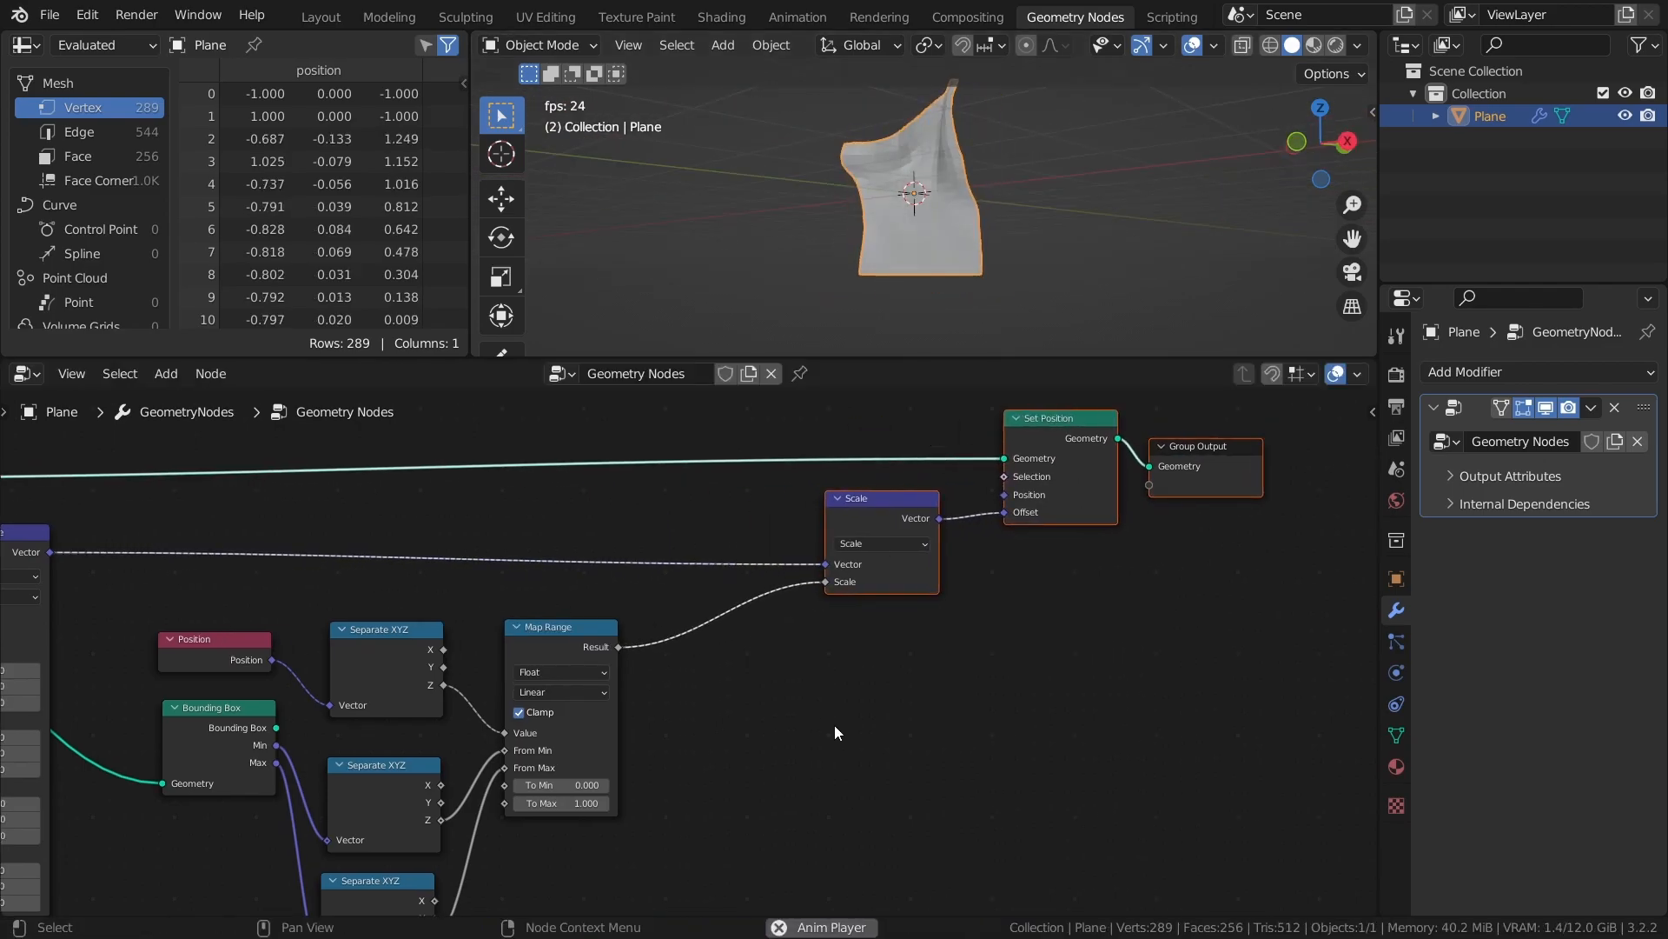
pyautogui.moveTo(810, 738); pyautogui.dragTo(896, 675, button='middle')
pyautogui.hotkey('shift', 'a')
pyautogui.moveTo(849, 668)
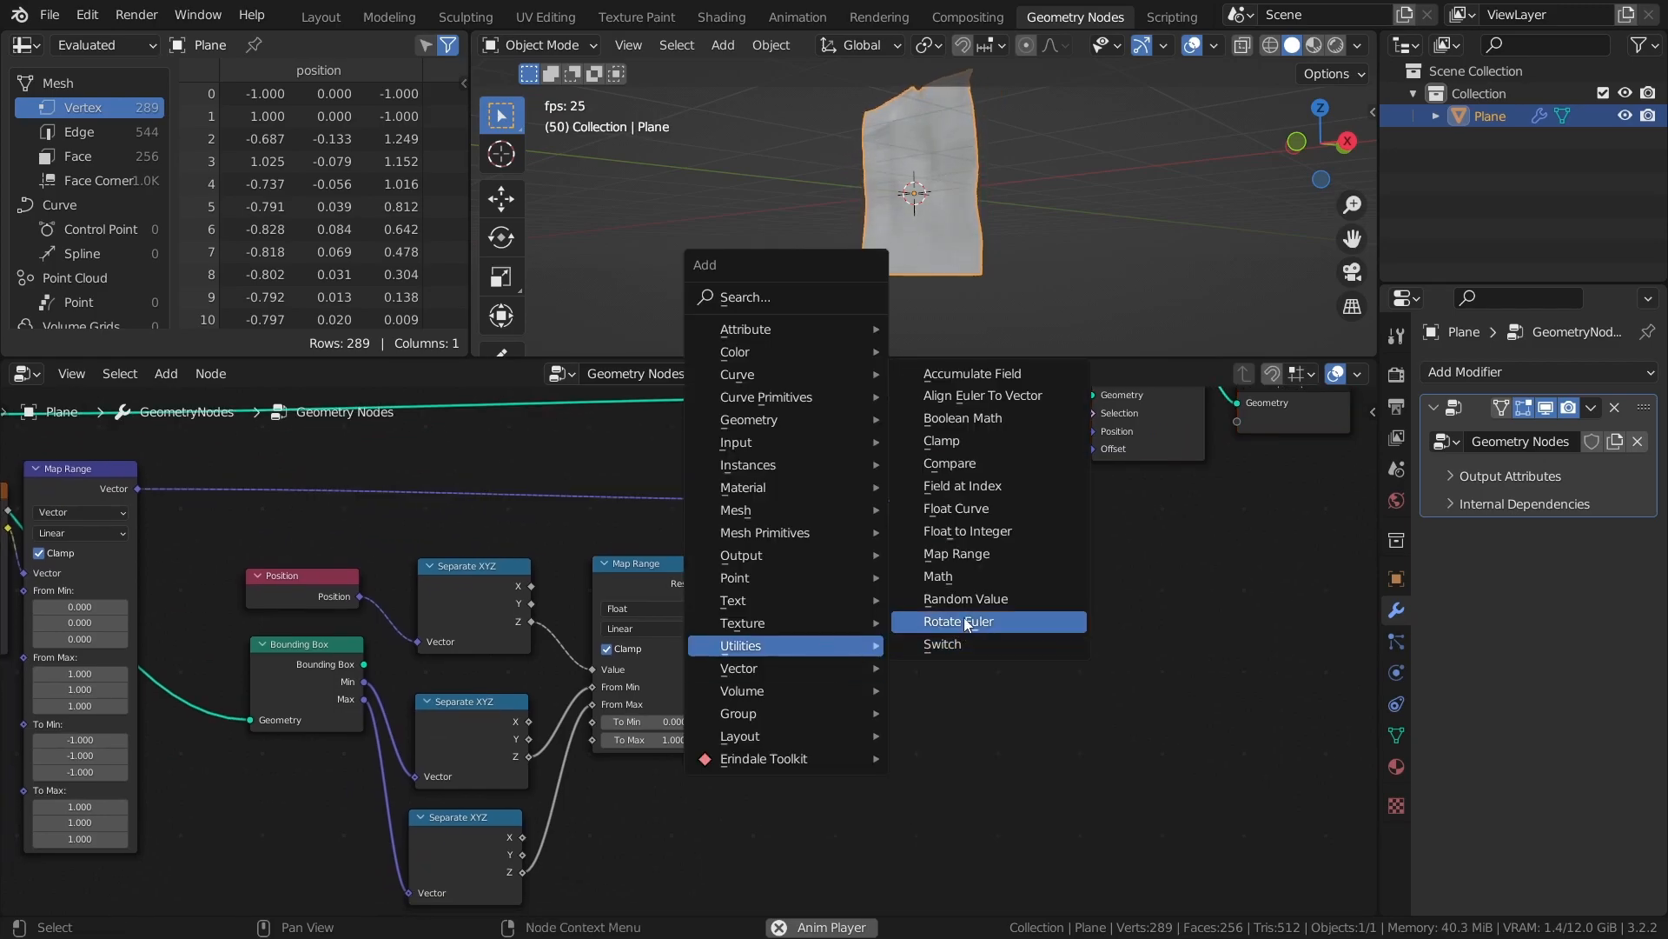
pyautogui.click(947, 579)
pyautogui.click(786, 536)
pyautogui.click(841, 580)
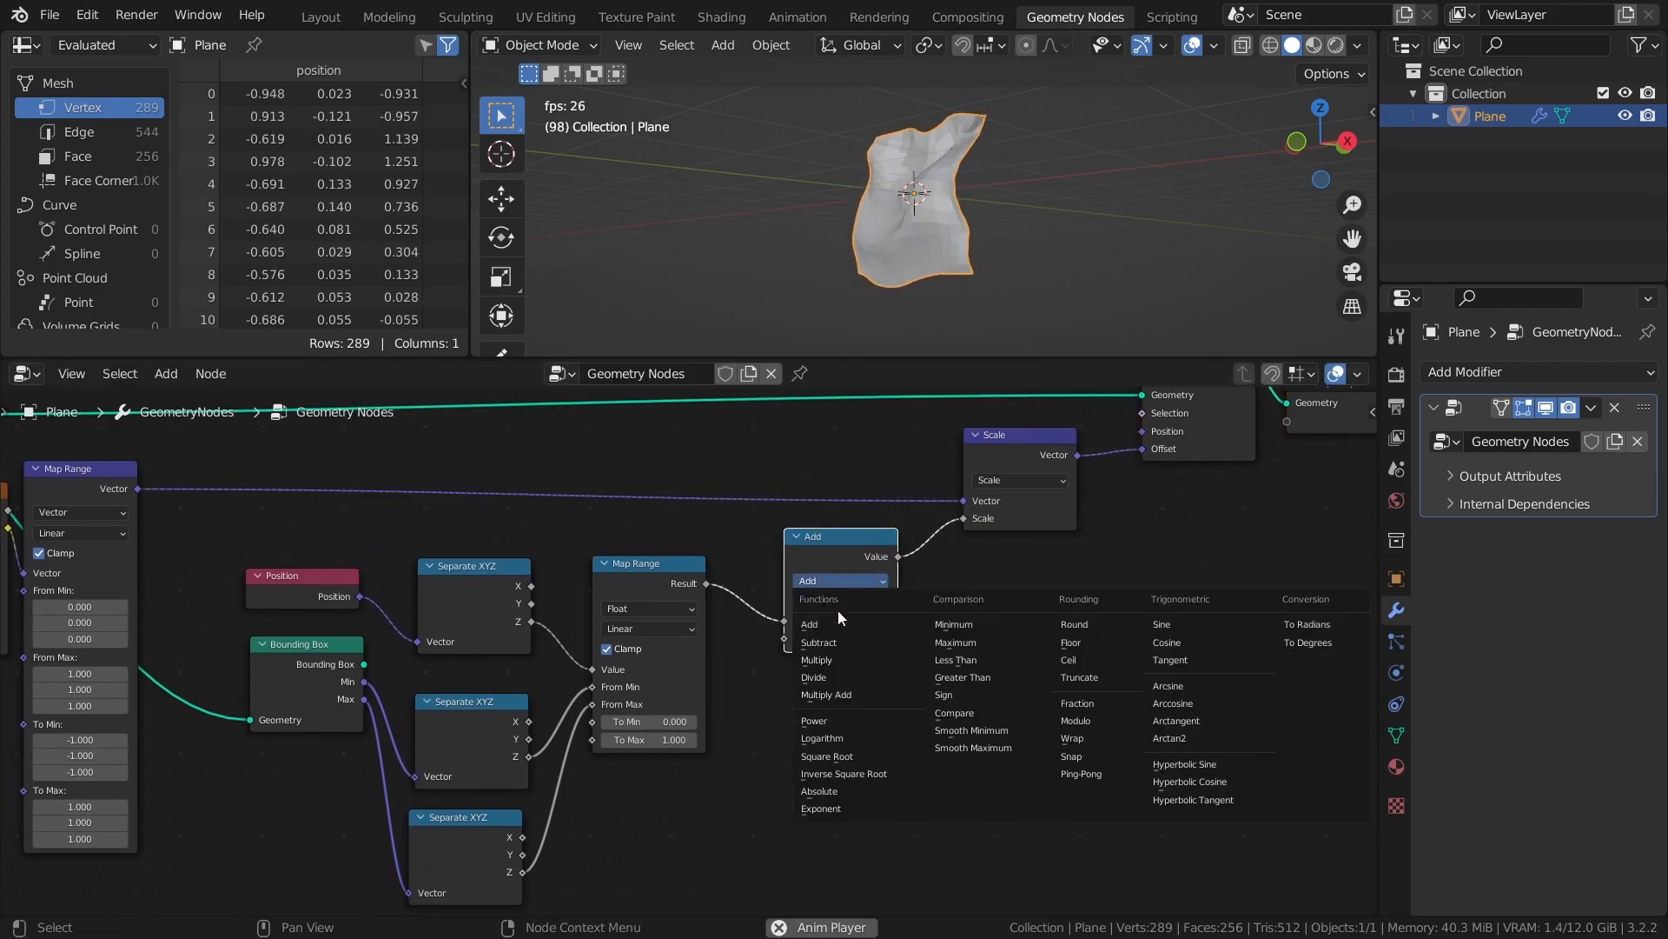
pyautogui.click(837, 657)
# Set the Multiply node's second value to 1.5.
pyautogui.moveTo(977, 603); pyautogui.dragTo(903, 650, button='middle')
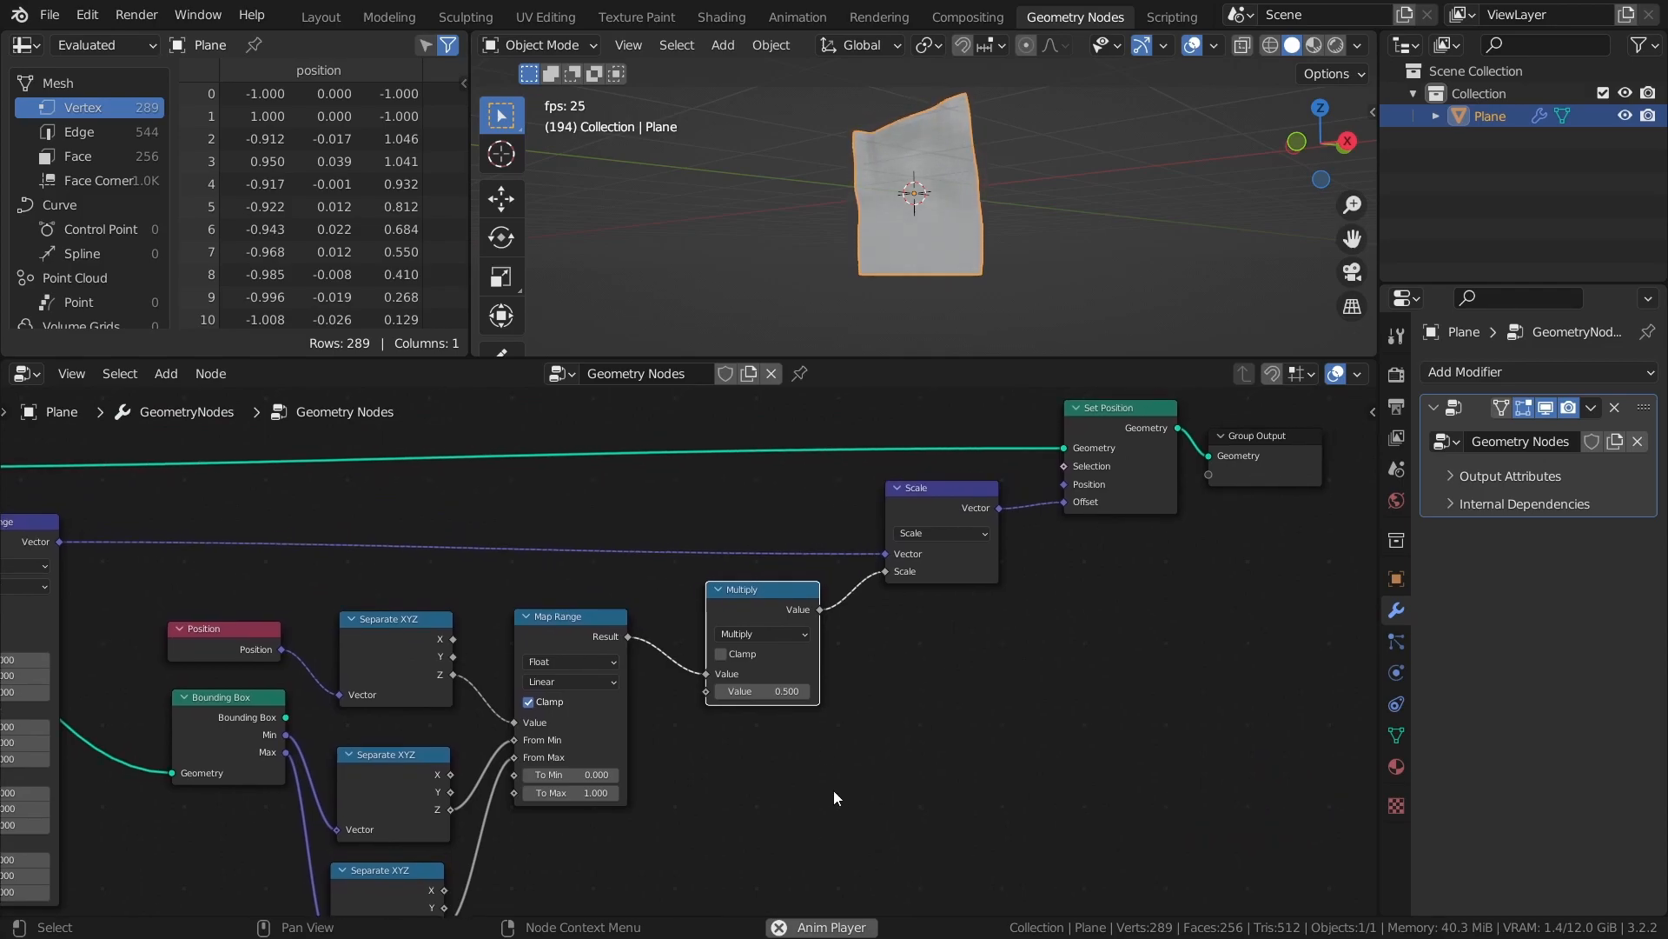
pyautogui.moveTo(740, 691); pyautogui.dragTo(785, 691)
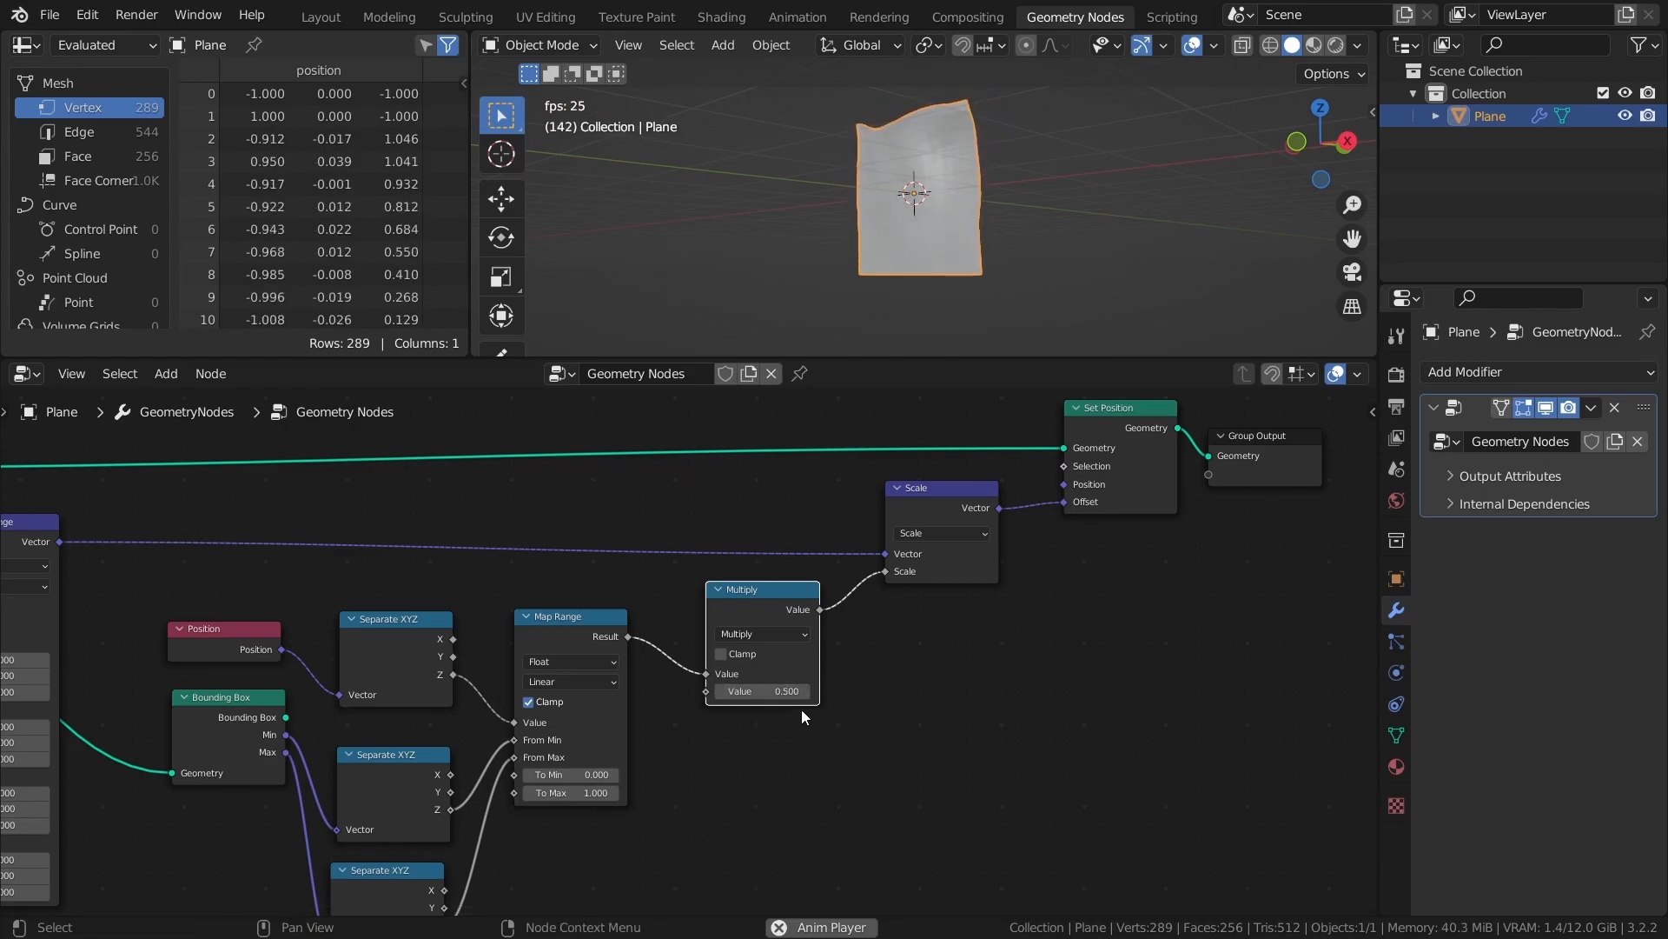
pyautogui.click(787, 690)
pyautogui.write('1.5')
pyautogui.press('Return')
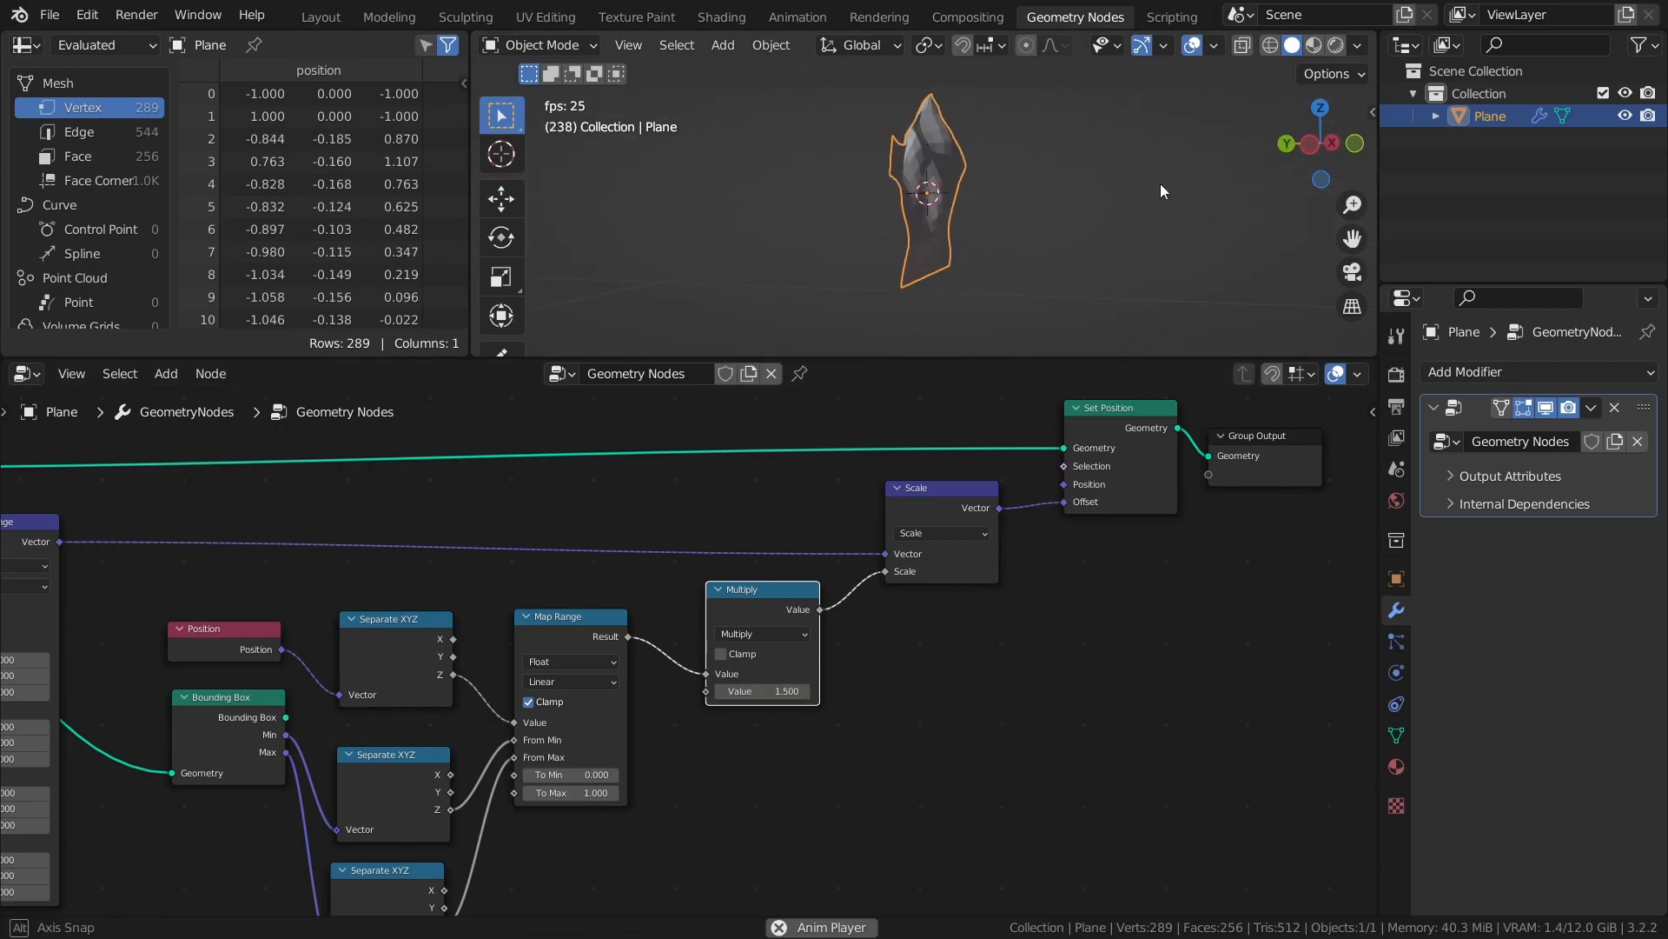
# Move the Group Output node away and insert a Set Shade Smooth node between Set Position and Group Output.
pyautogui.moveTo(1284, 474); pyautogui.dragTo(775, 565, button='middle')
pyautogui.moveTo(774, 565); pyautogui.dragTo(1031, 552)
pyautogui.hotkey('shift', 'a')
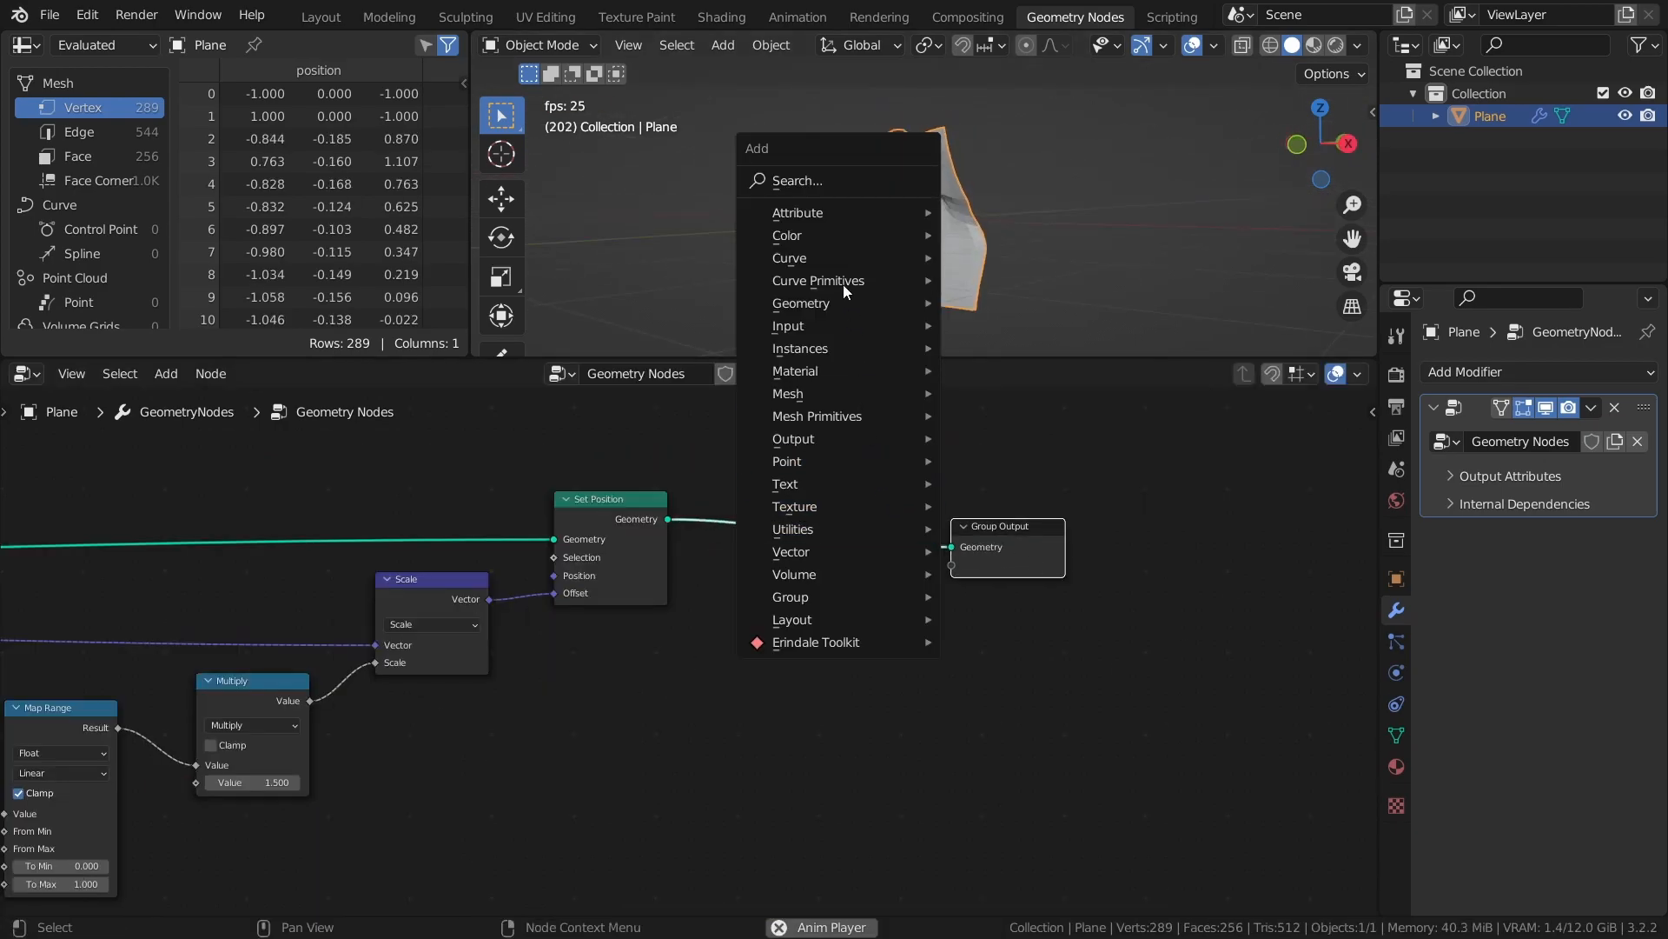
pyautogui.click(833, 181)
pyautogui.write('set sh')
pyautogui.click(879, 220)
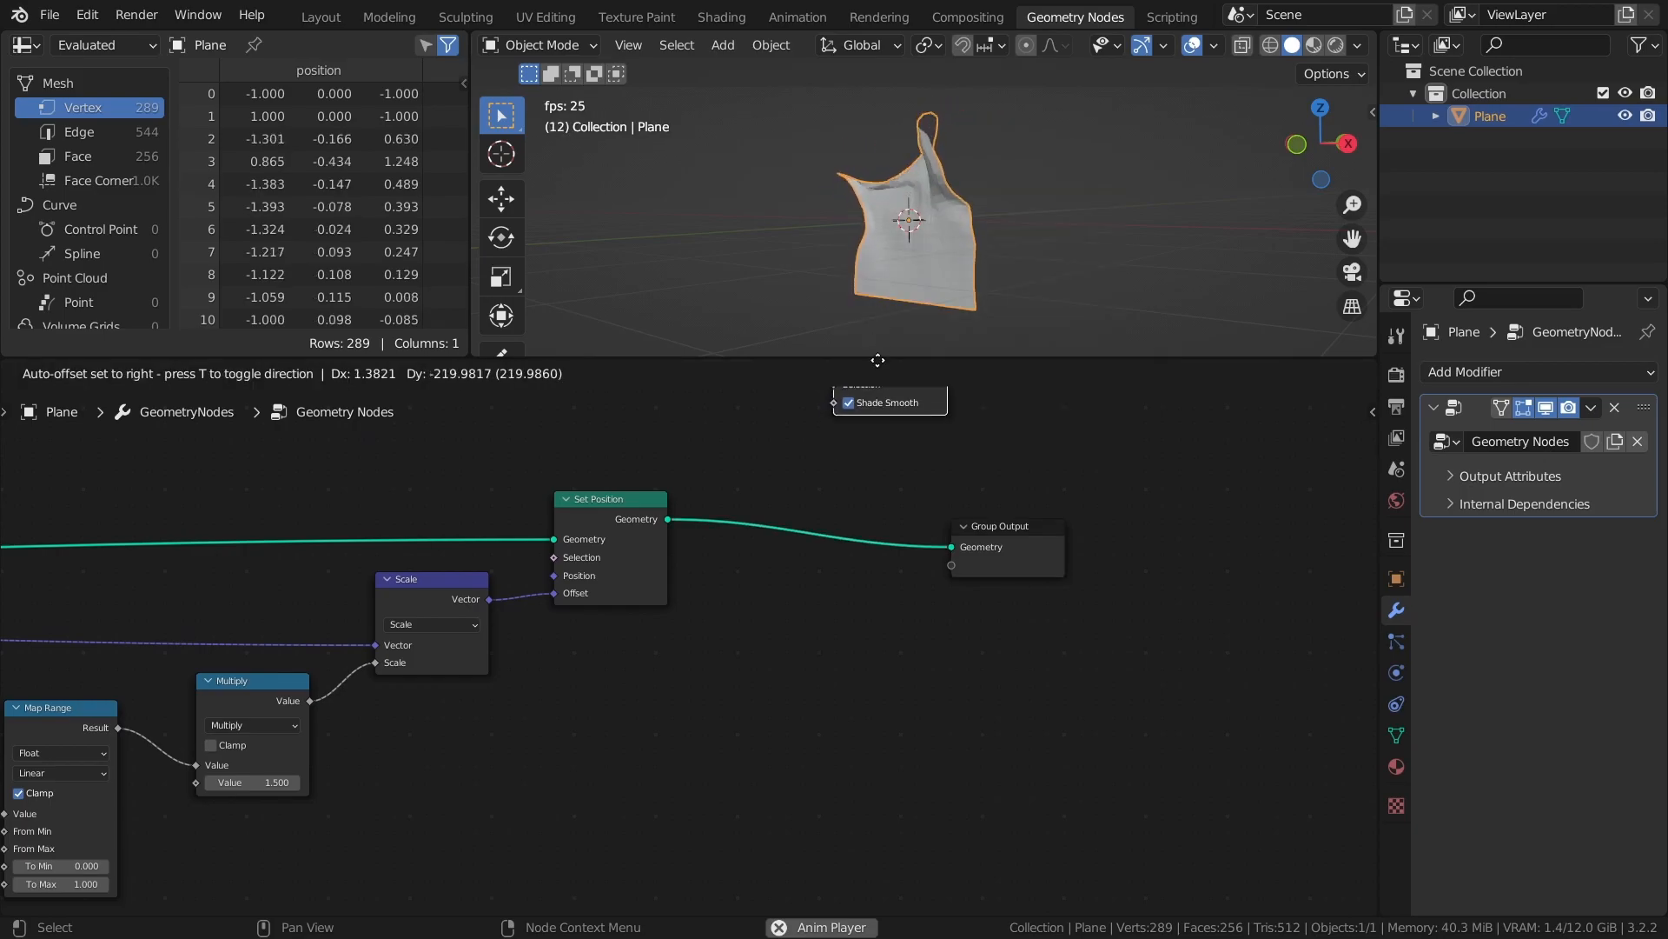
pyautogui.click(794, 513)
# Switch the viewport to rendered shading, inspect the vapor plane's animation and save the file.
pyautogui.moveTo(835, 270); pyautogui.dragTo(1030, 282, button='middle')
pyautogui.press('z')
pyautogui.click(1034, 97)
pyautogui.moveTo(1034, 103); pyautogui.dragTo(1075, 253, button='middle')
pyautogui.press('space')
pyautogui.hotkey('ctrl', 's')
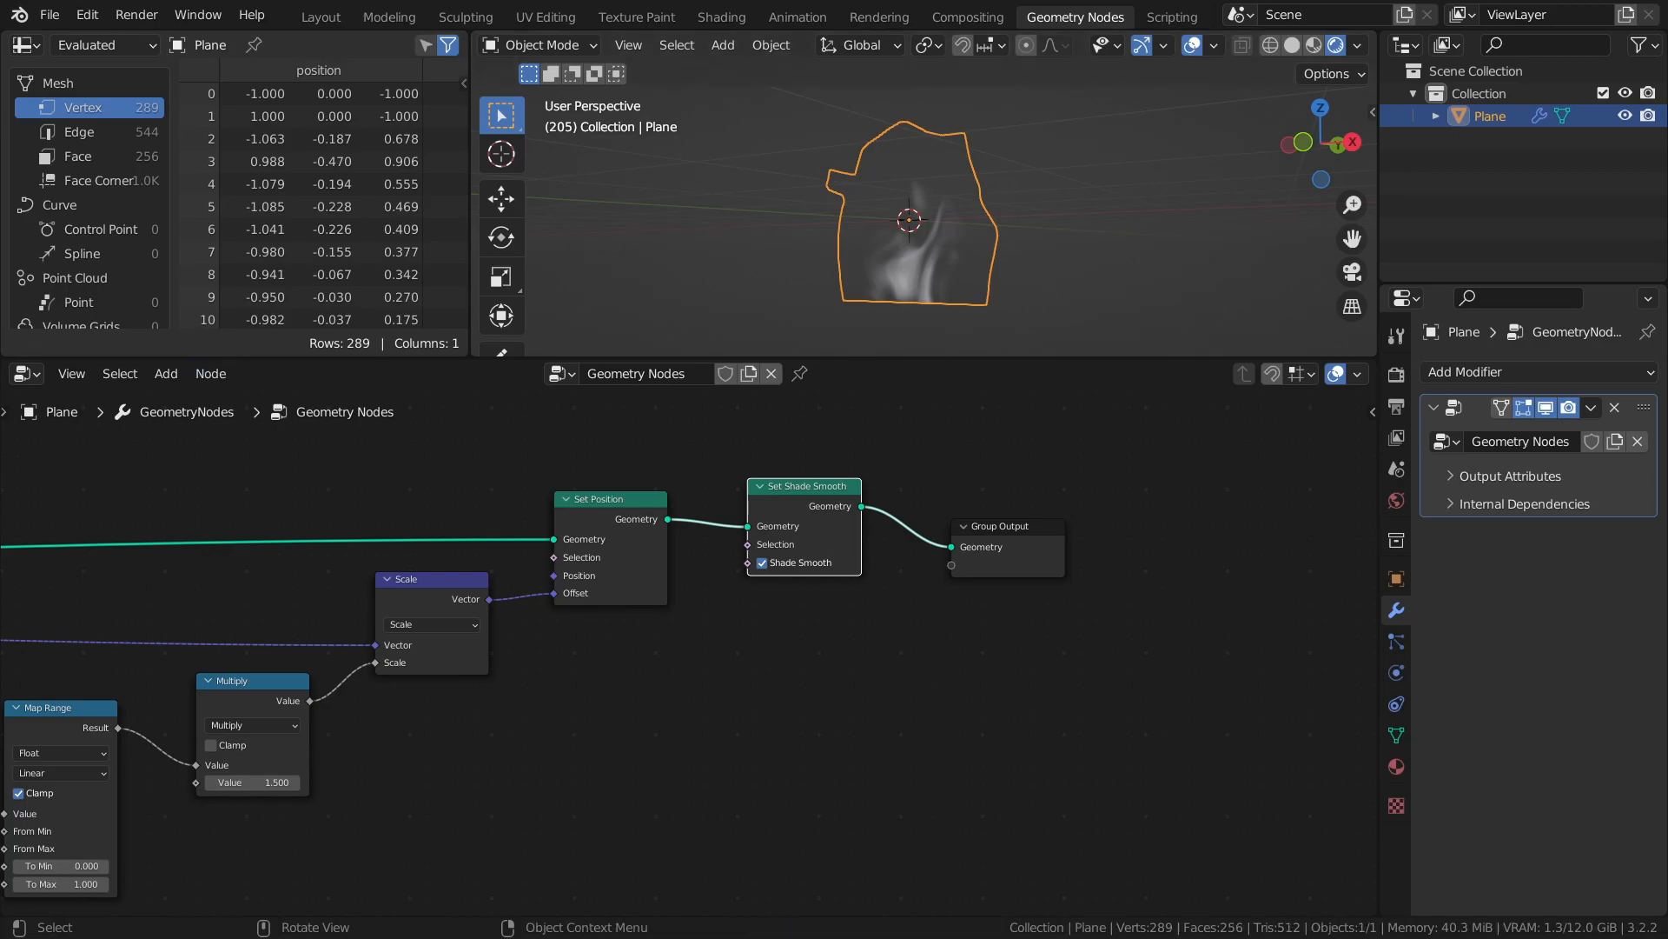
pyautogui.press('space')
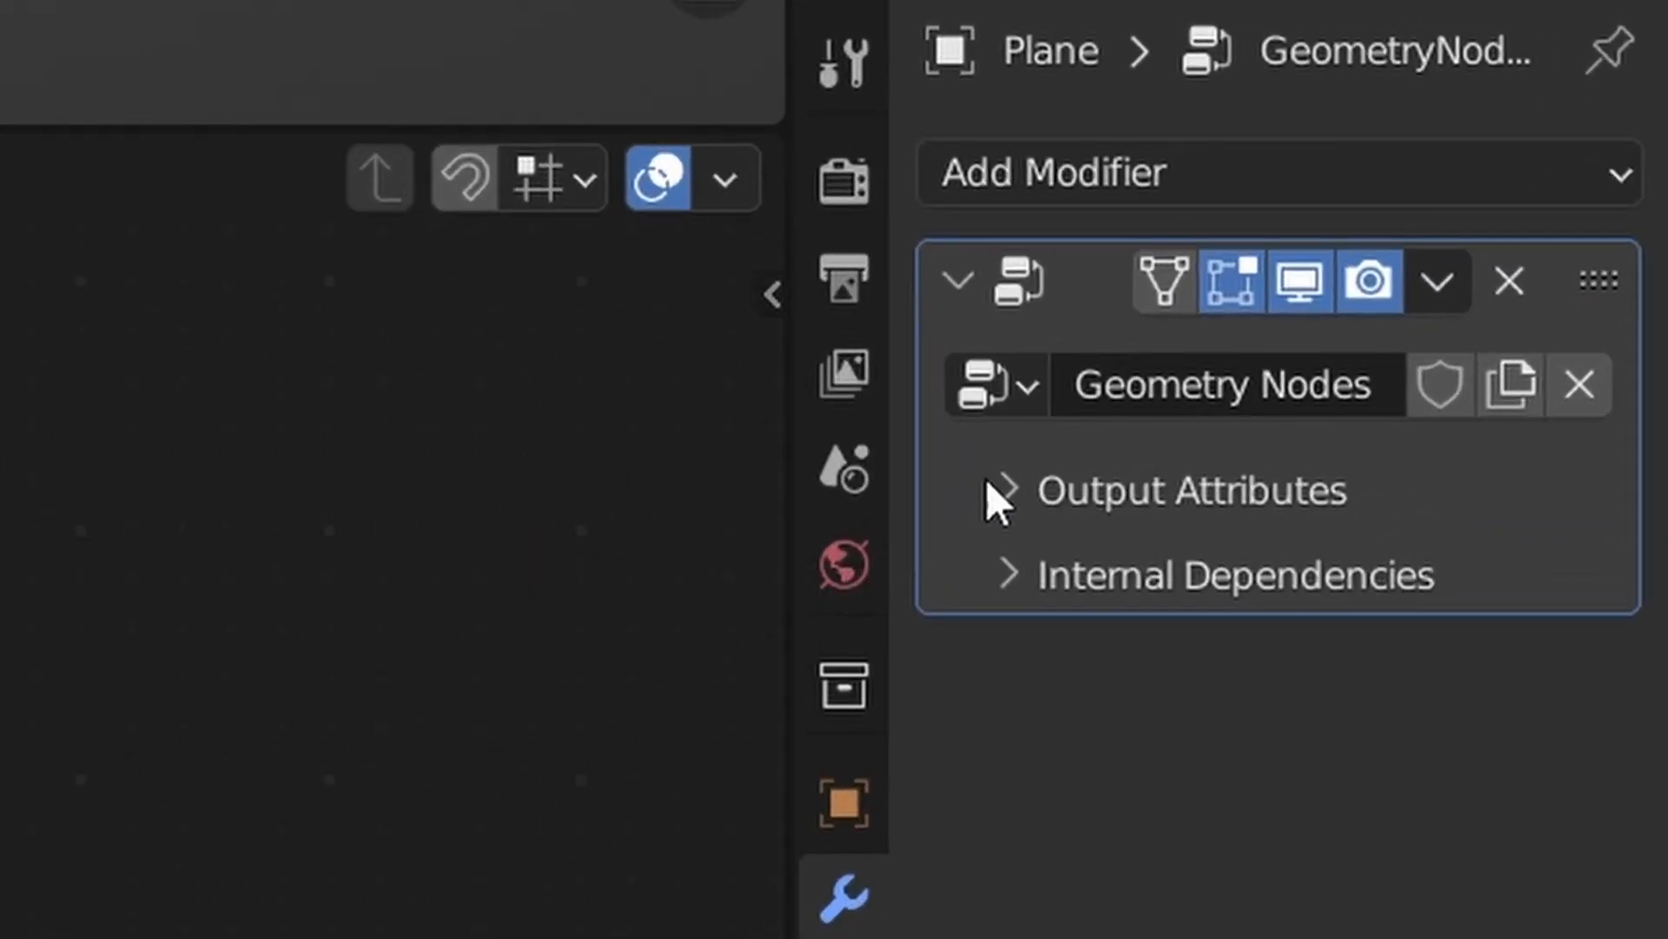
# Widen the modifier properties area and move the Group Input and Scene Time nodes away from the nodes they feed.
pyautogui.moveTo(789, 608); pyautogui.dragTo(677, 608)
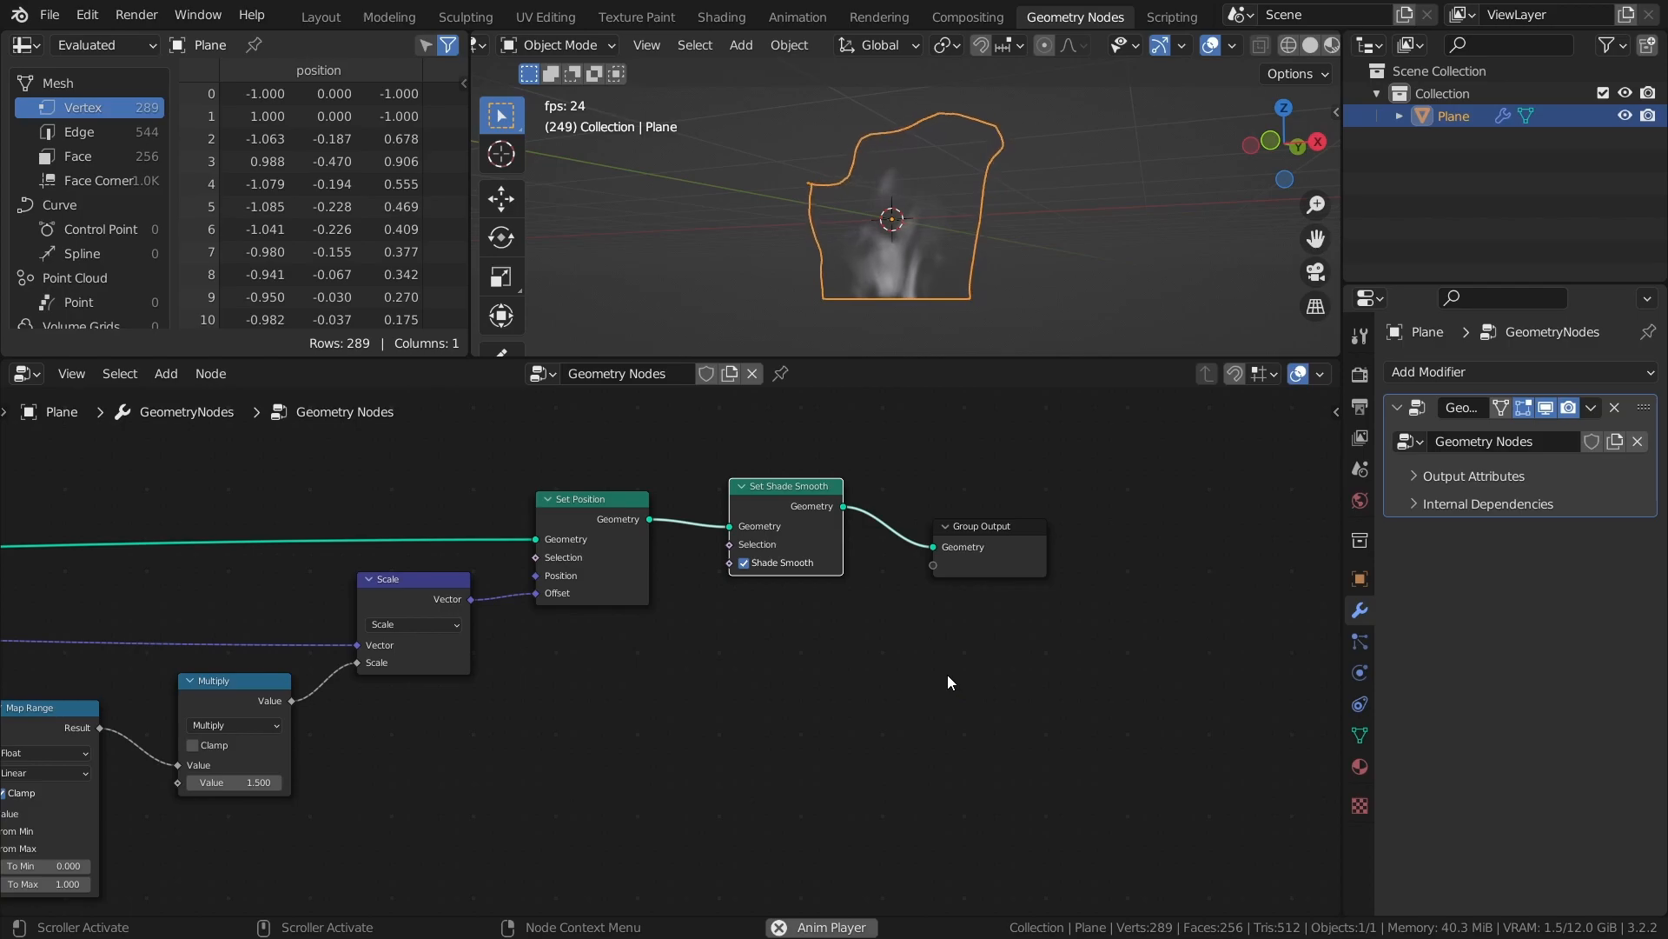
pyautogui.moveTo(1033, 652); pyautogui.dragTo(1180, 650, button='middle')
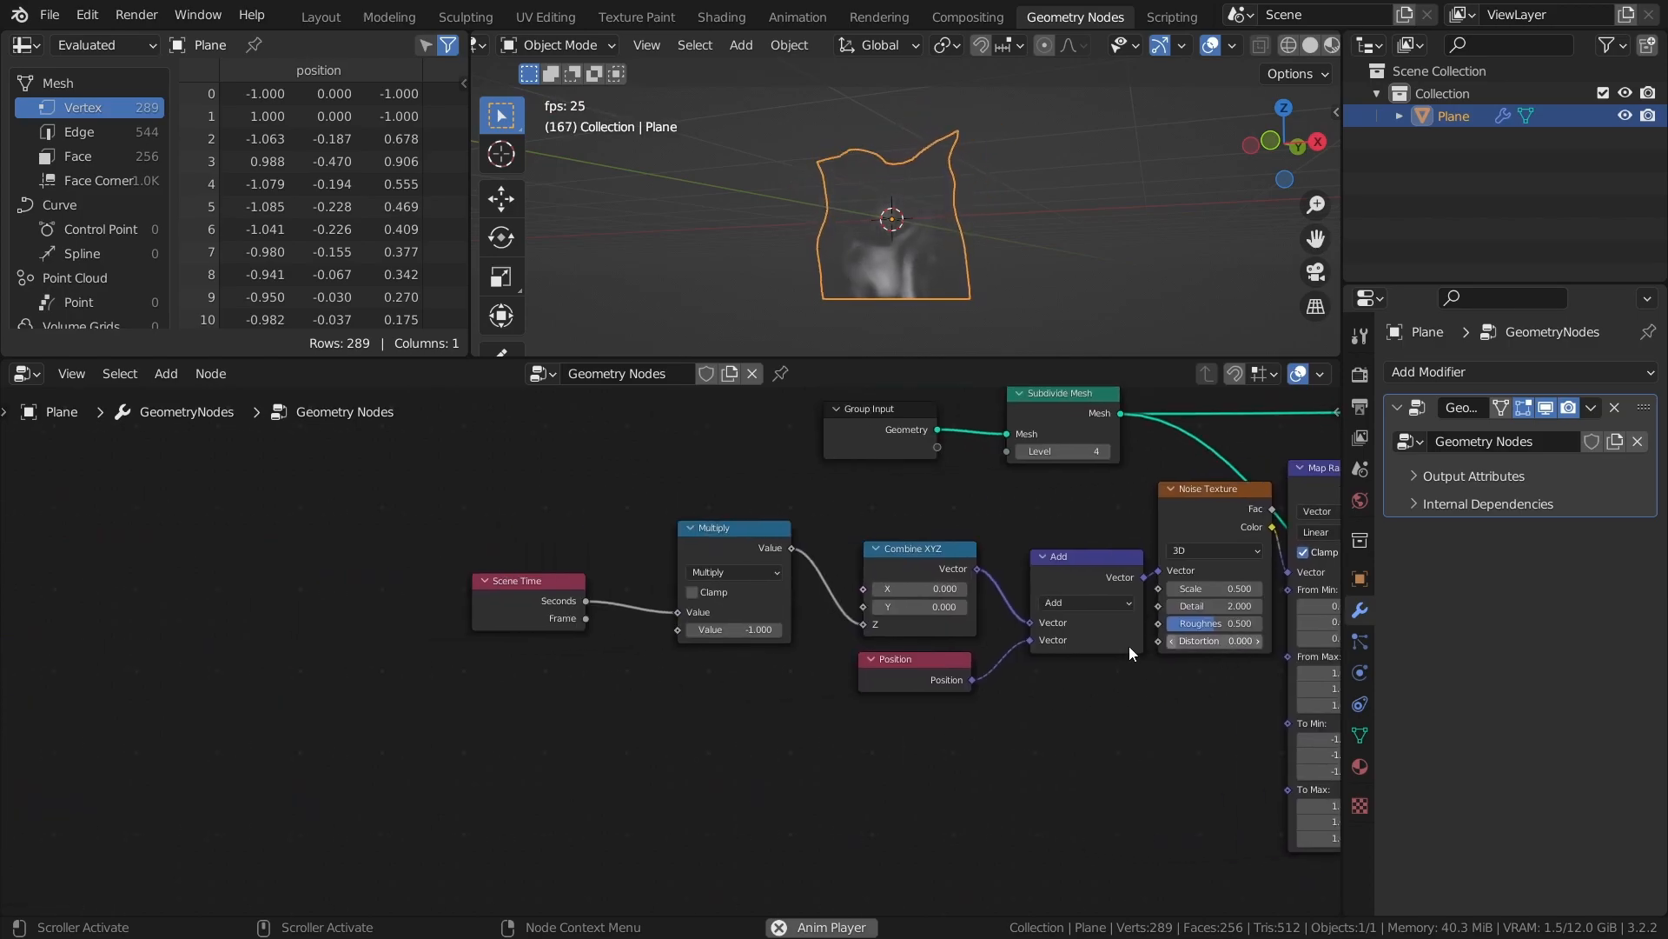
pyautogui.moveTo(875, 501); pyautogui.dragTo(894, 545, button='middle')
pyautogui.moveTo(870, 453); pyautogui.dragTo(162, 453)
pyautogui.moveTo(518, 637); pyautogui.dragTo(285, 631)
# Duplicate the Multiply node and insert the copy between Scene Time's Seconds output and the existing Multiply.
pyautogui.moveTo(571, 668); pyautogui.dragTo(596, 692, button='middle')
pyautogui.click(841, 525)
pyautogui.hotkey('shift', 'd')
pyautogui.click(623, 527)
pyautogui.press('-')
# Expose the new Multiply node's second value as a Group Input socket and rename that input Speed.
pyautogui.moveTo(596, 692)
pyautogui.mouseDown()
pyautogui.moveTo(585, 701)
pyautogui.moveTo(601, 703)
pyautogui.mouseUp()
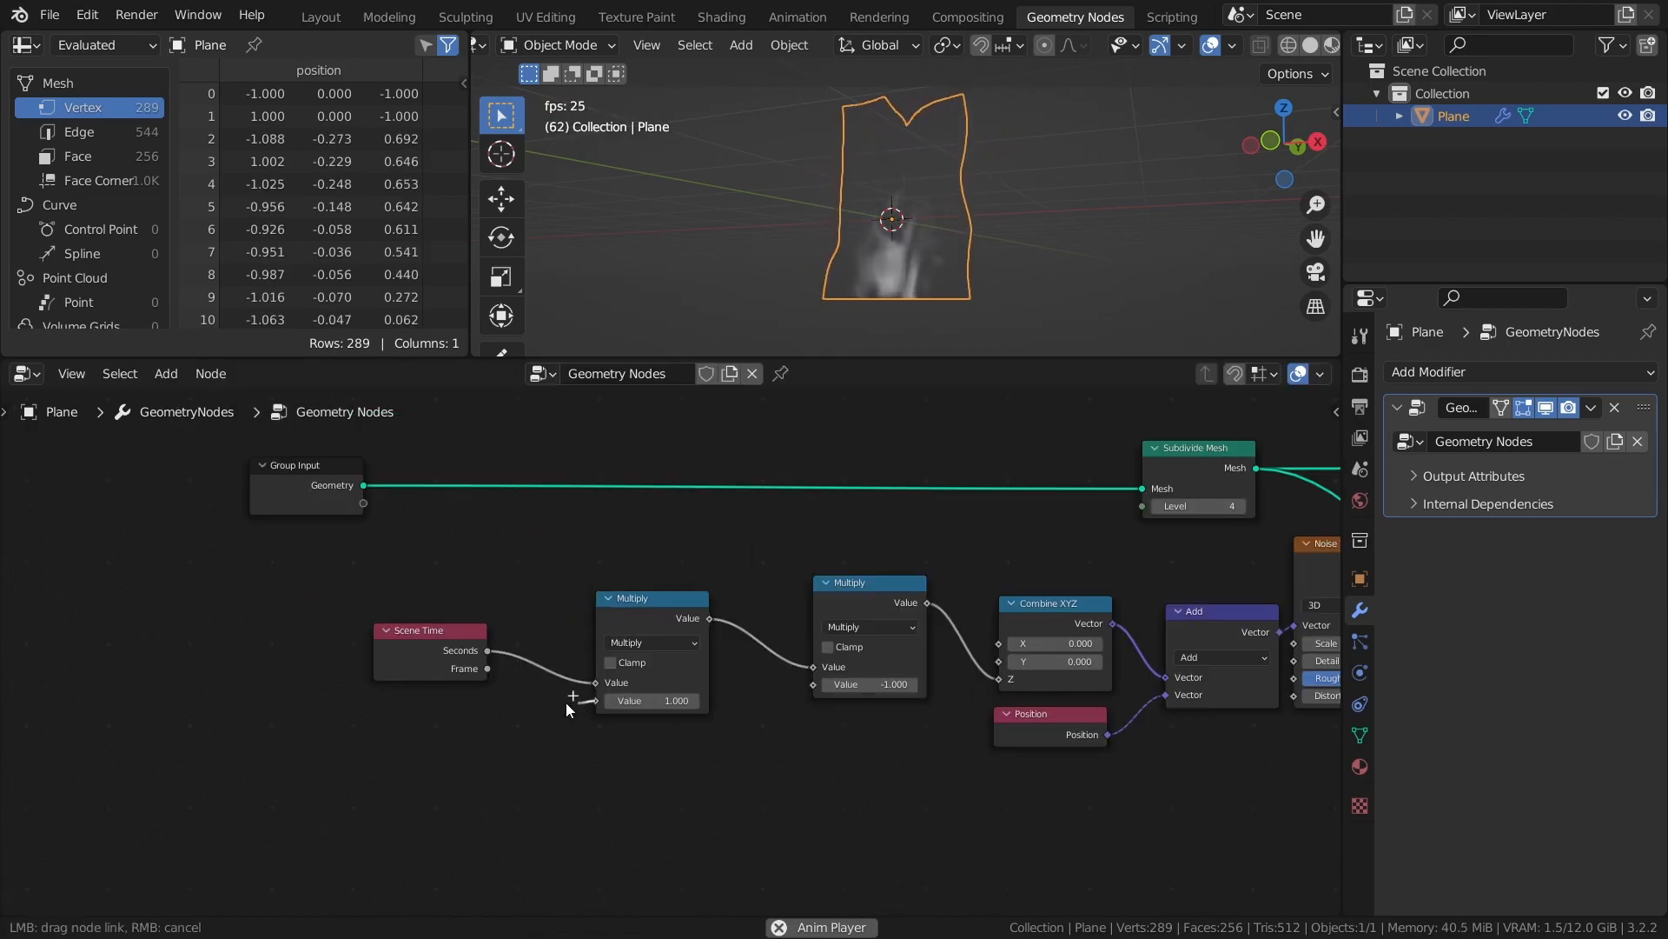
pyautogui.moveTo(394, 518); pyautogui.dragTo(358, 502)
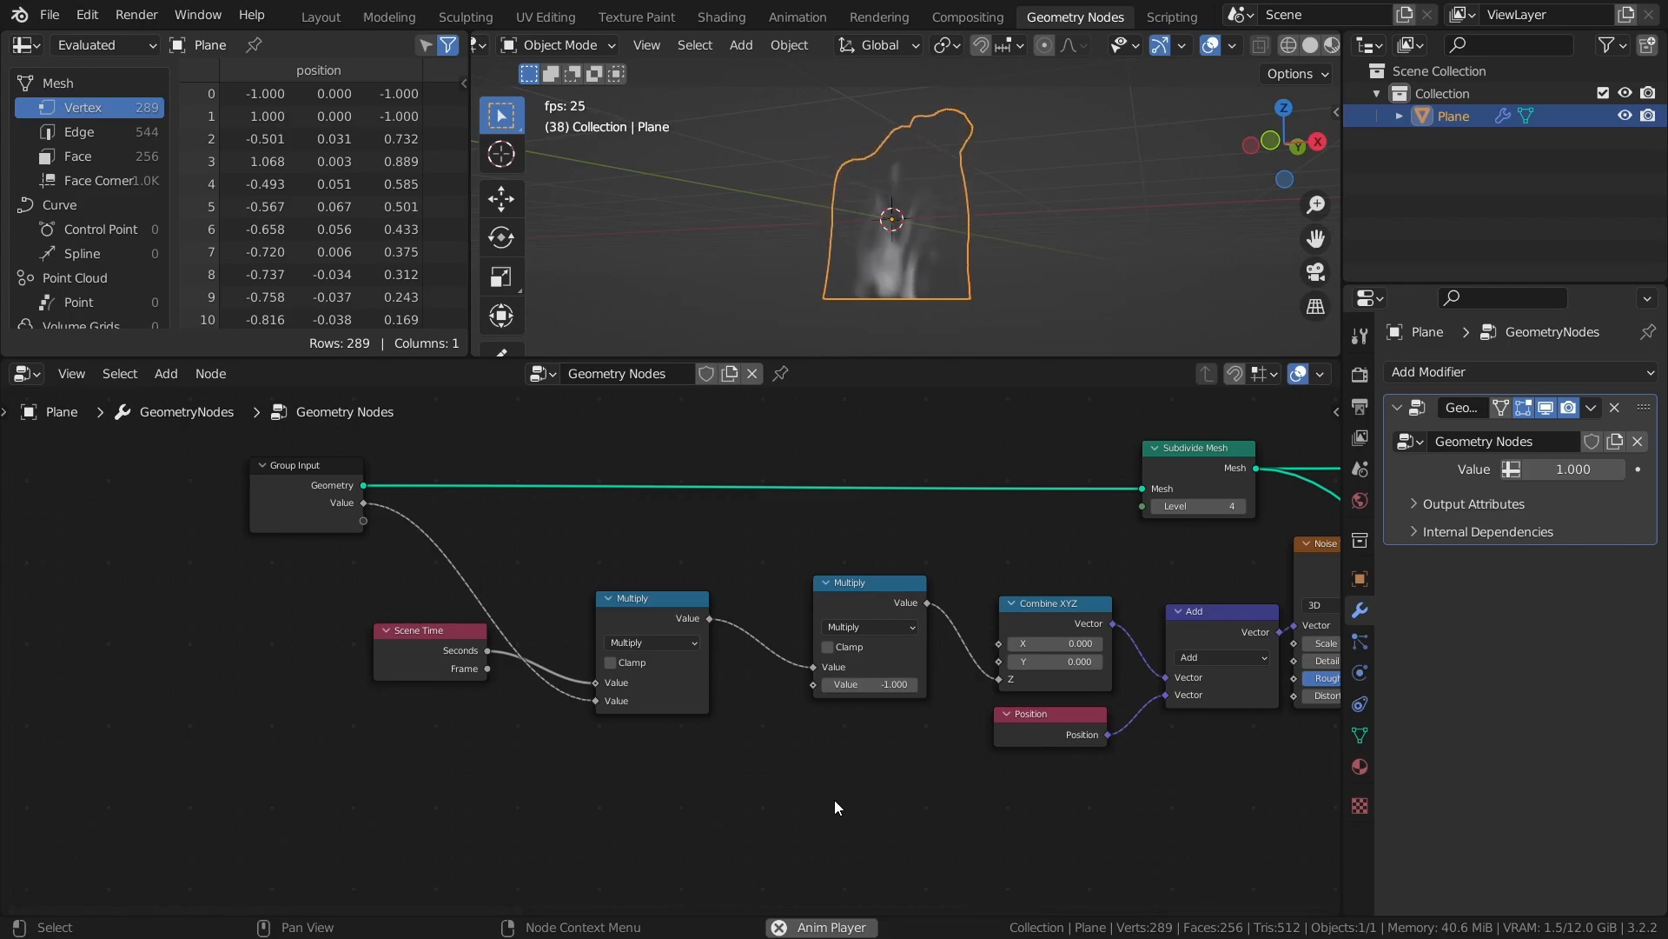
pyautogui.press('n')
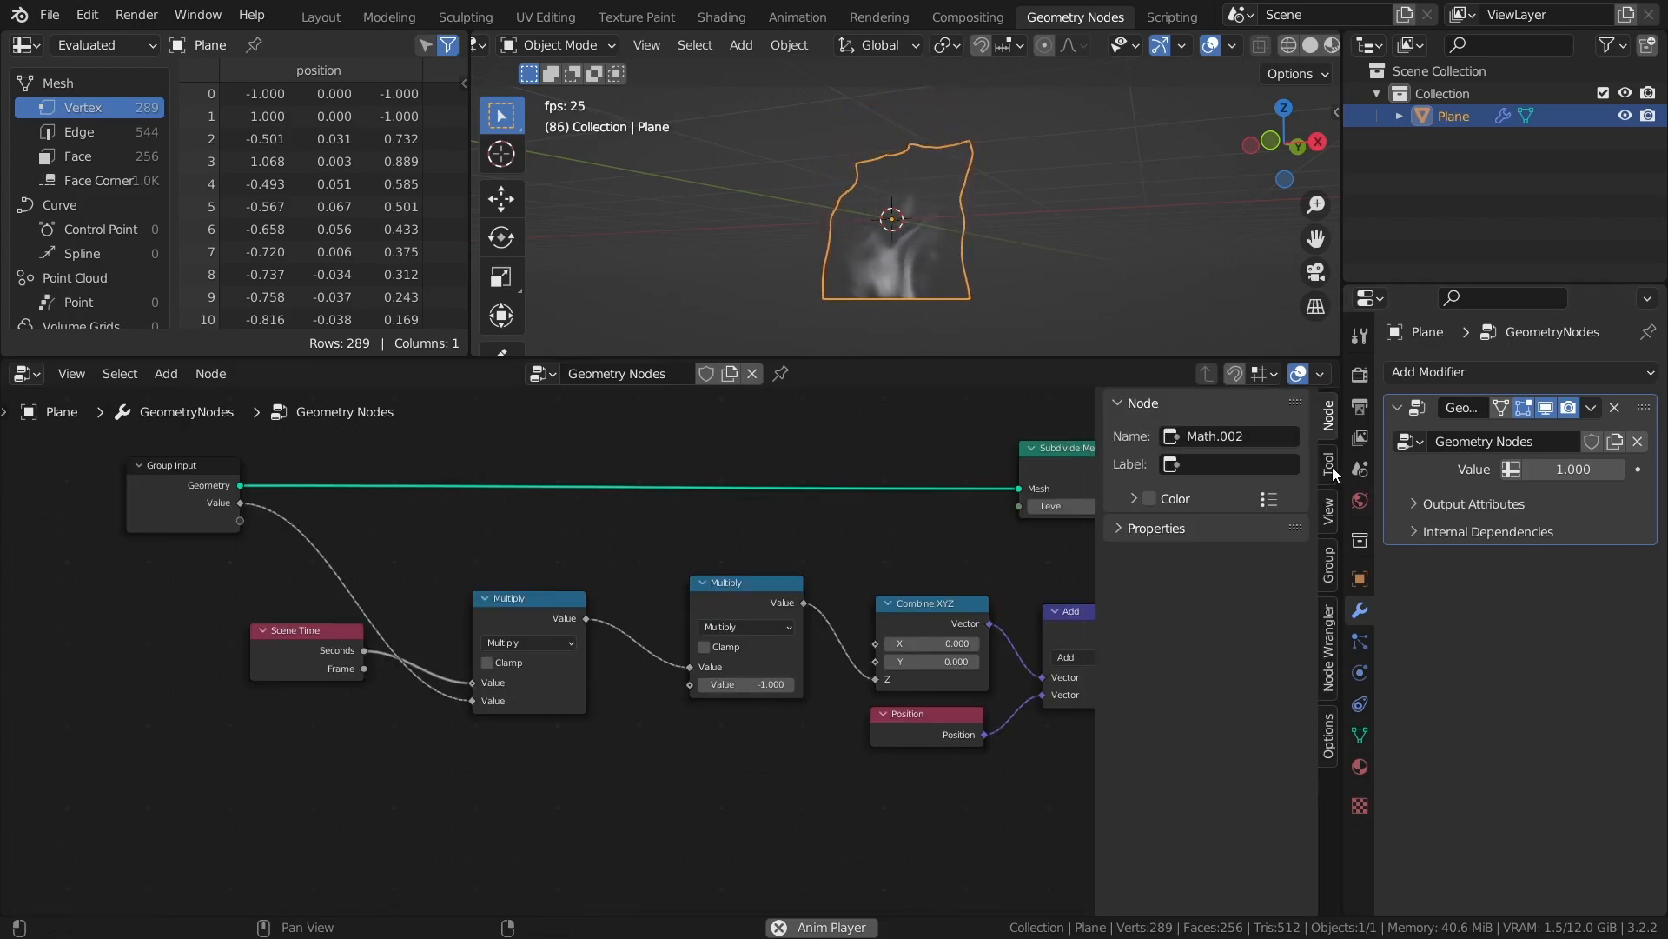
pyautogui.click(1330, 567)
pyautogui.doubleClick(1169, 466)
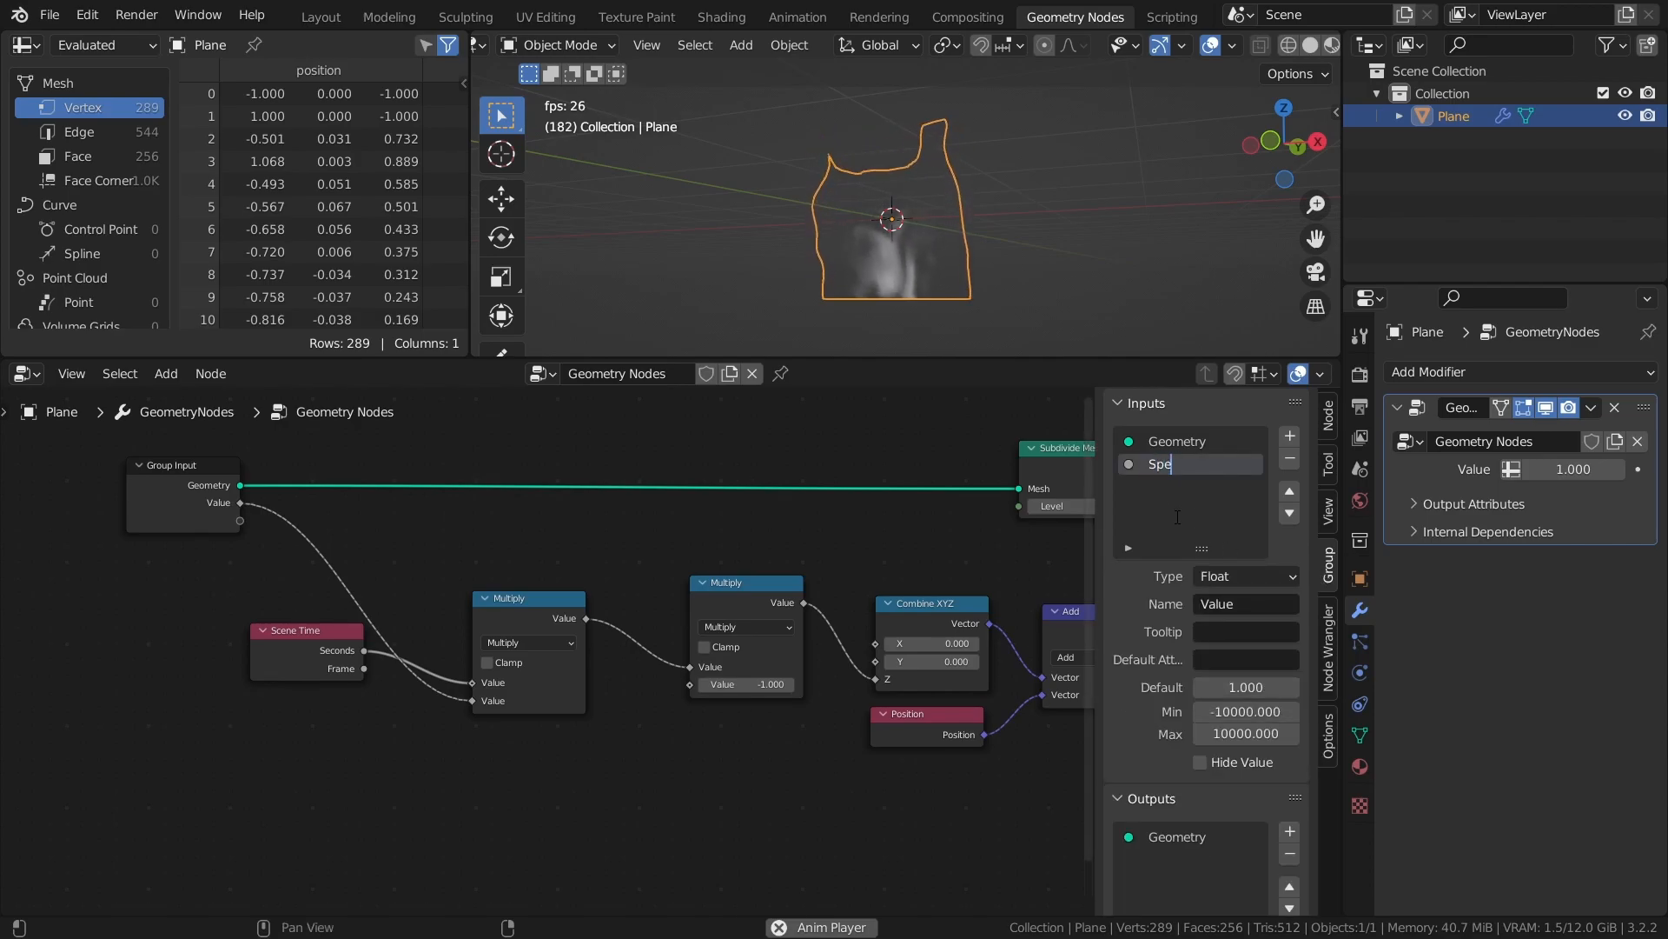
pyautogui.press('Return')
pyautogui.press('n')
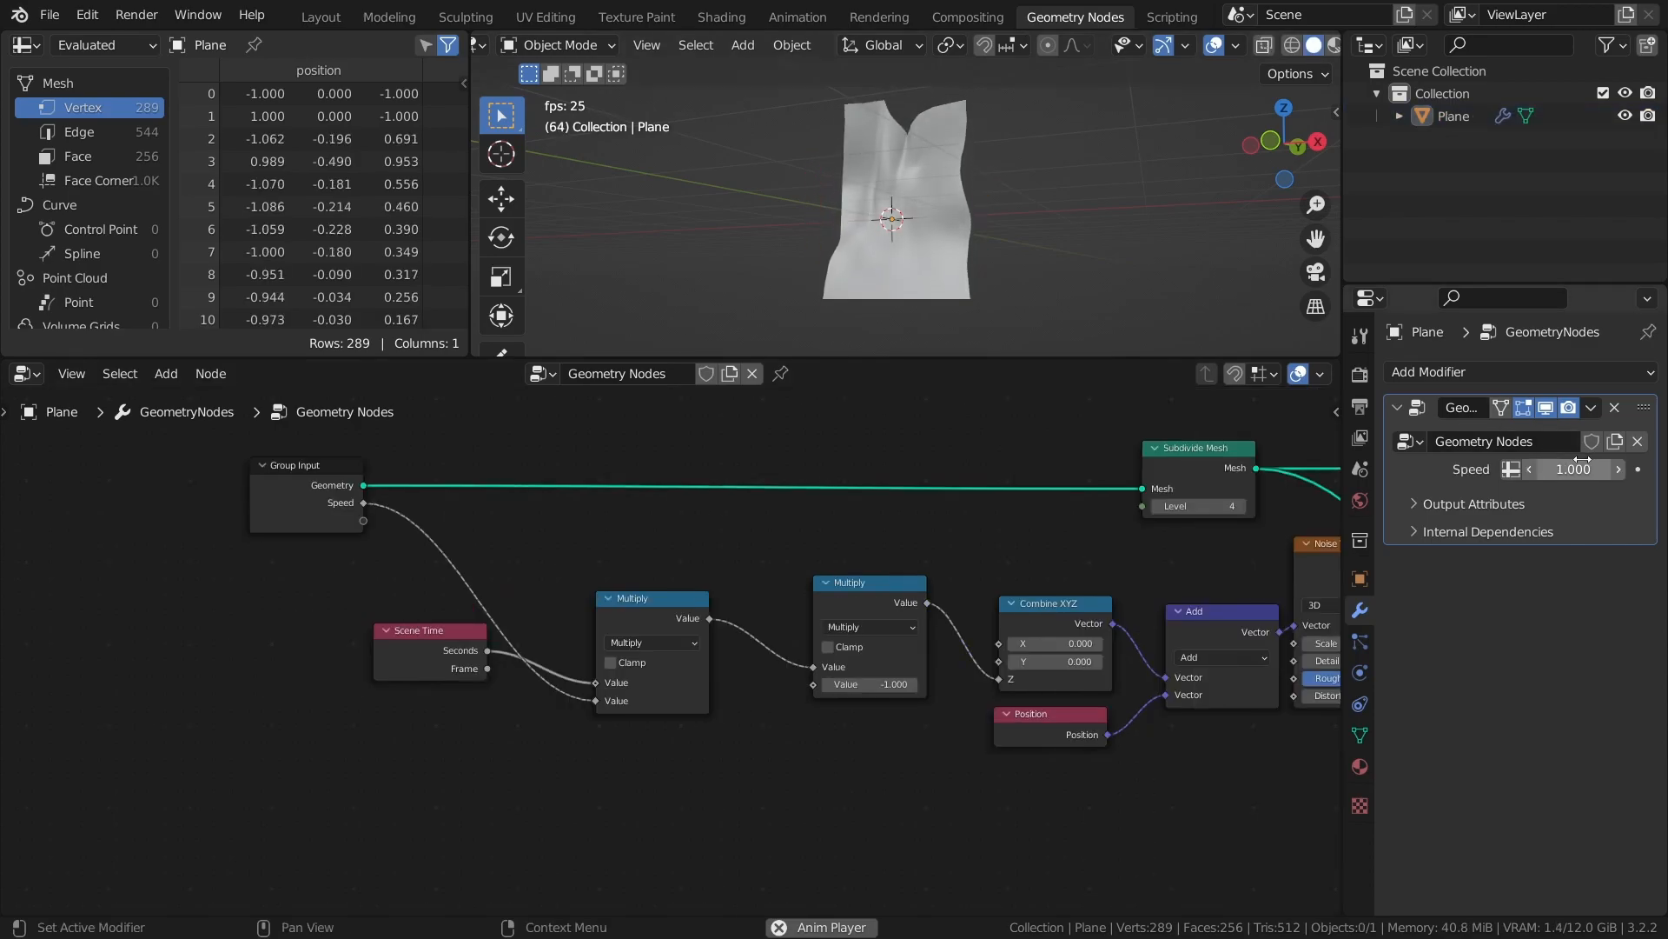
# Vary the modifier's Speed value and inspect the plane's motion.
pyautogui.moveTo(1562, 470)
pyautogui.mouseDown()
pyautogui.moveTo(1664, 469)
pyautogui.moveTo(1425, 470)
pyautogui.moveTo(1568, 470)
pyautogui.mouseUp()
pyautogui.moveTo(928, 293); pyautogui.dragTo(962, 294, button='middle')
# Connect the Value of the Multiply node fed by Scene Time and Speed to a new Group Output socket and rename it Speed.
pyautogui.moveTo(95, 592); pyautogui.dragTo(145, 603, button='middle')
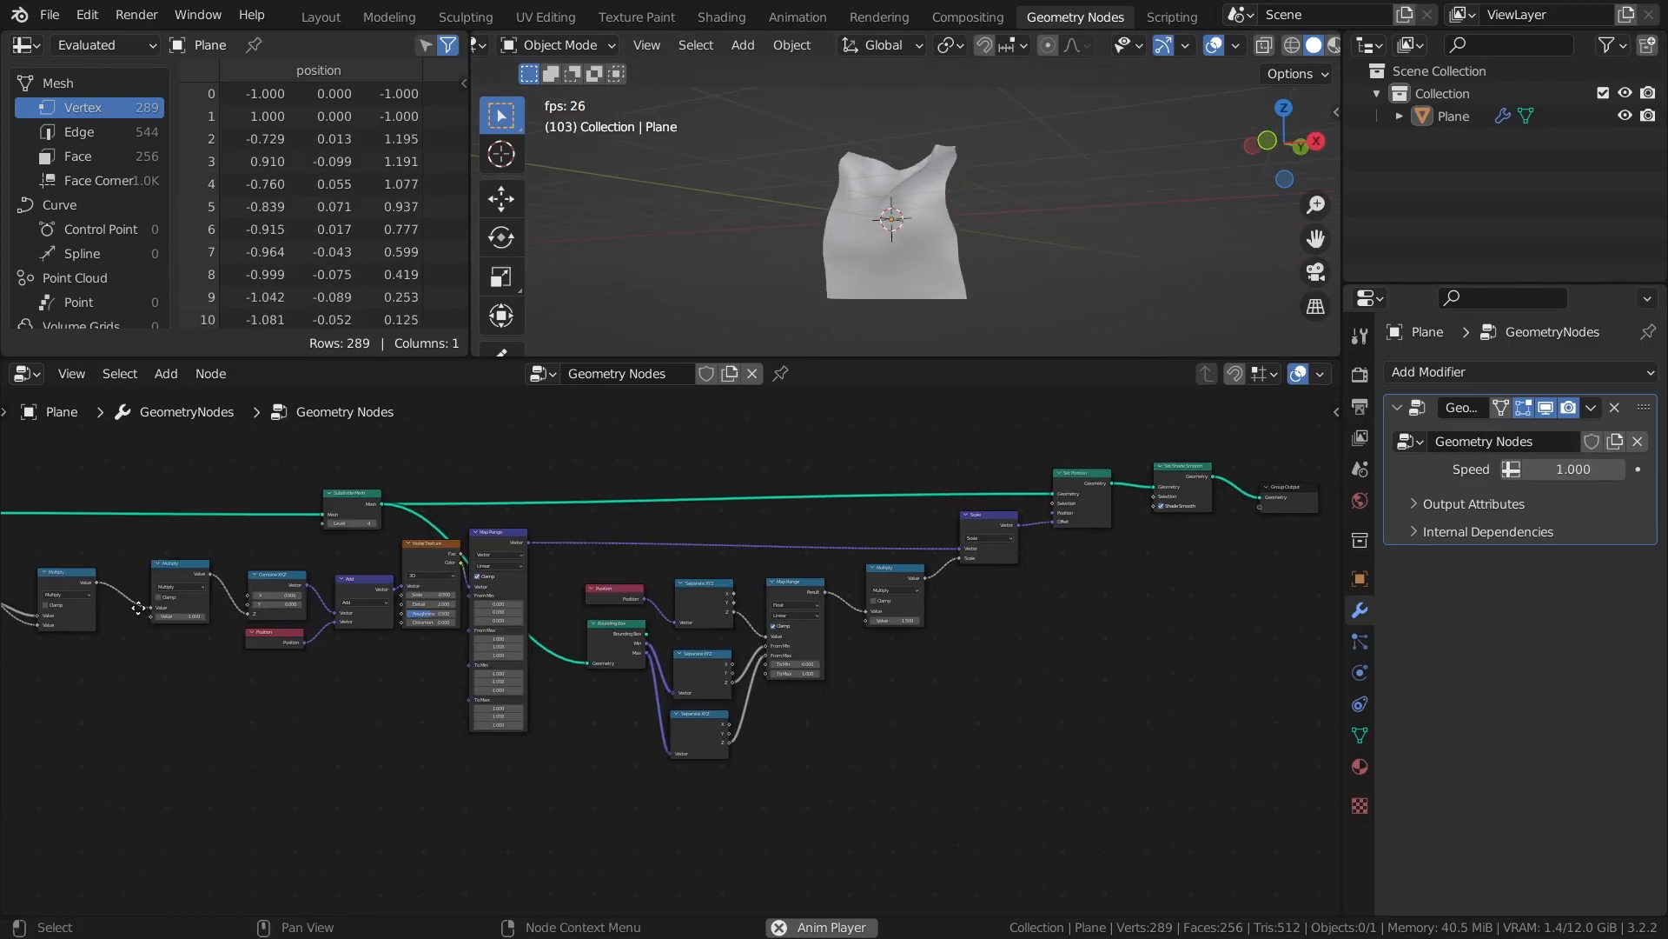
pyautogui.moveTo(104, 584); pyautogui.dragTo(1269, 508)
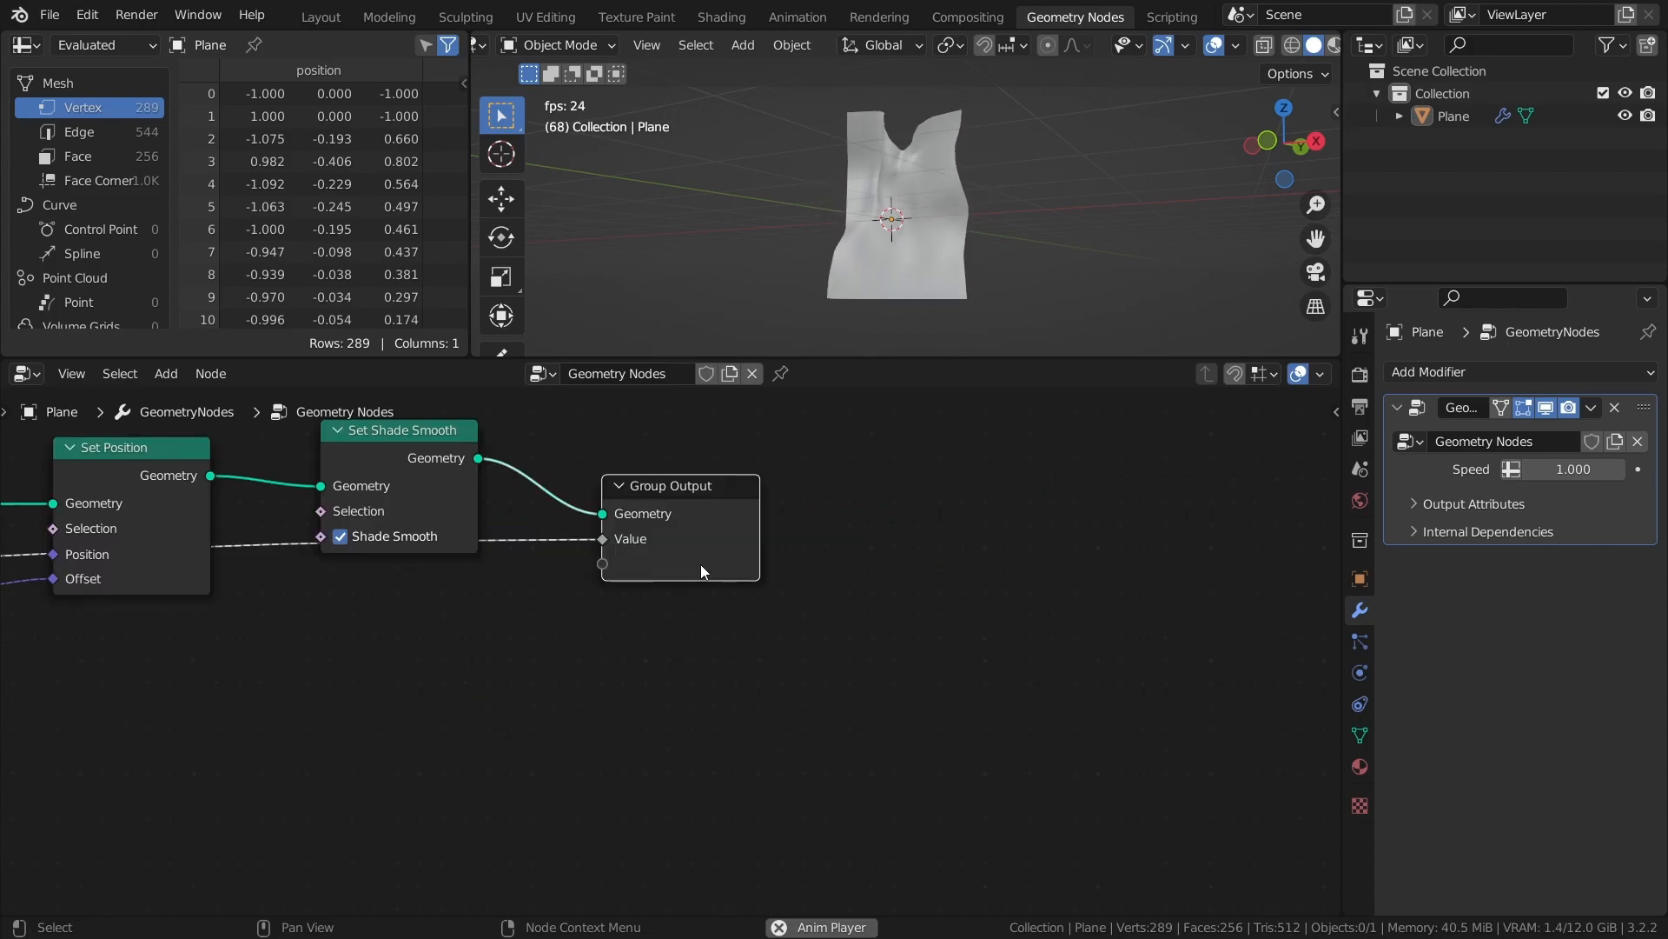
pyautogui.press('n')
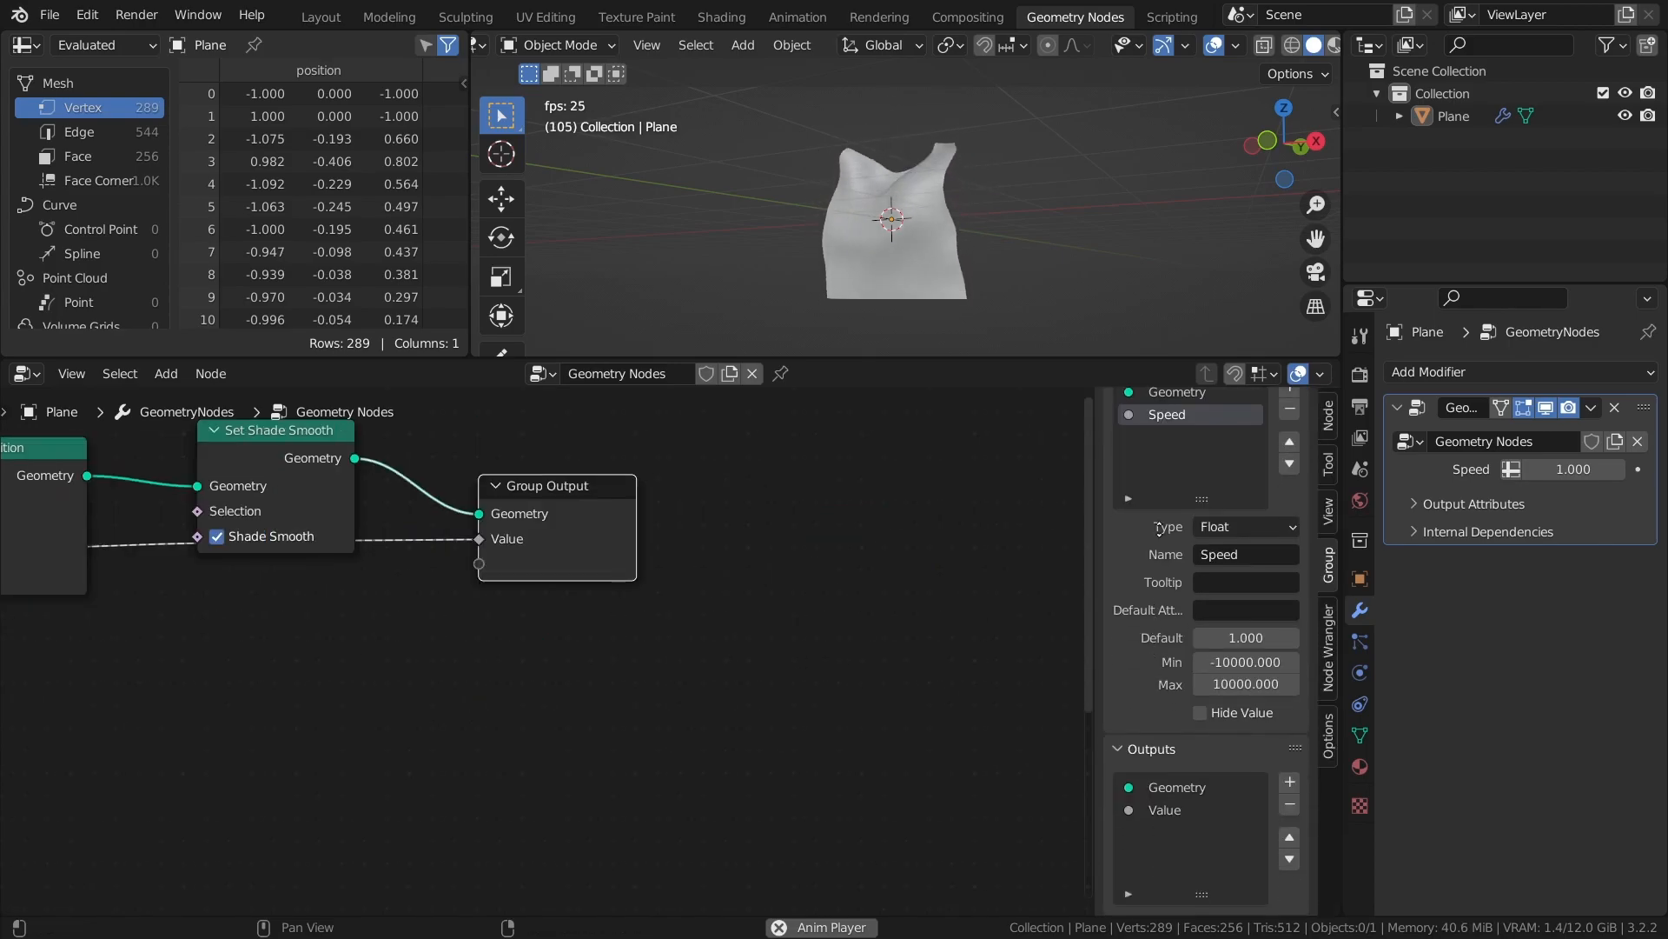
pyautogui.scroll(-2, 1185, 689)
pyautogui.doubleClick(1165, 810)
pyautogui.write('s')
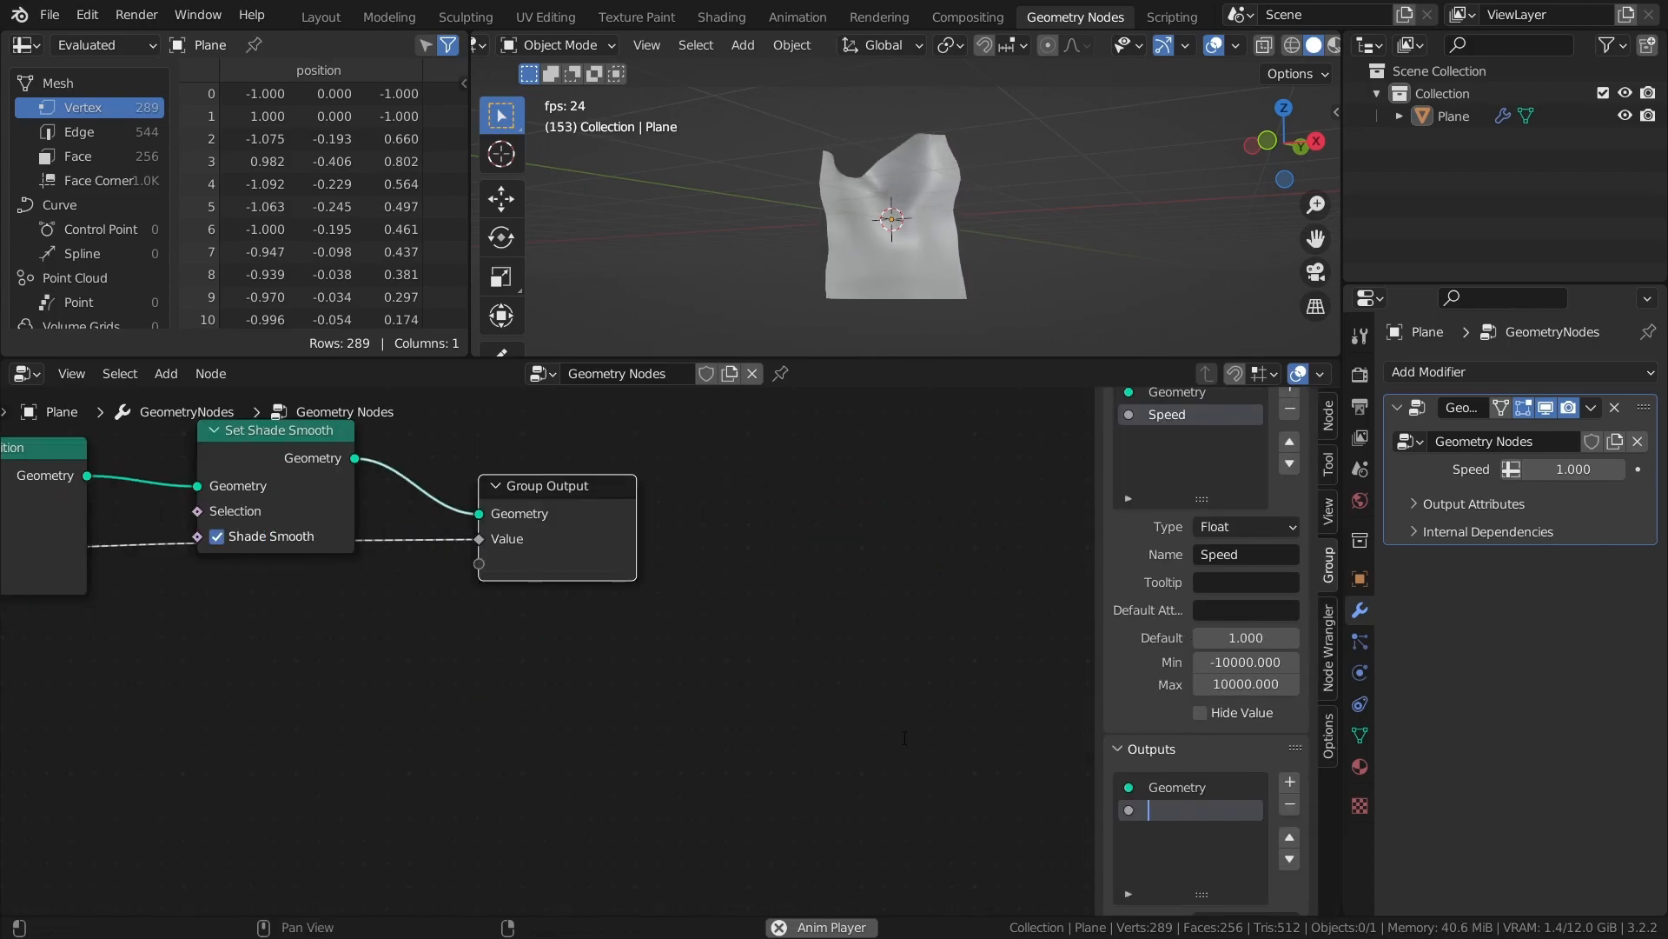
pyautogui.write('peed')
pyautogui.press('Return')
pyautogui.press('n')
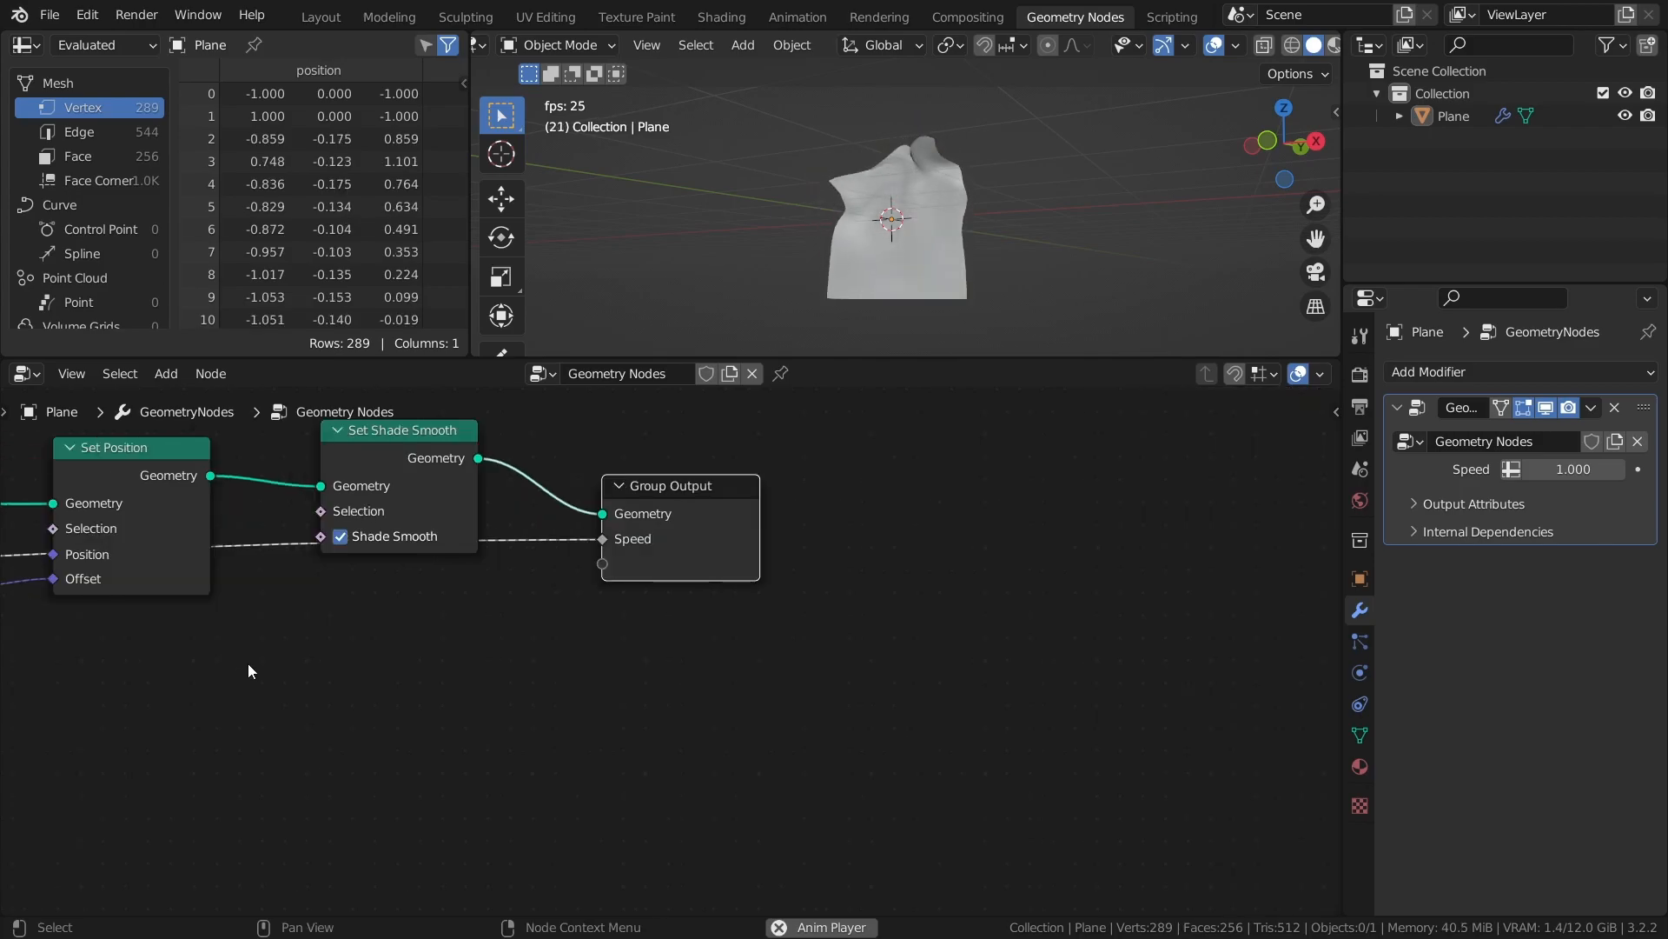
# Insert a Math node set to Multiply on the link into Group Output's Speed socket, and save the file.
pyautogui.moveTo(394, 642); pyautogui.dragTo(636, 619, button='middle')
pyautogui.hotkey('shift', 'a')
pyautogui.moveTo(709, 800)
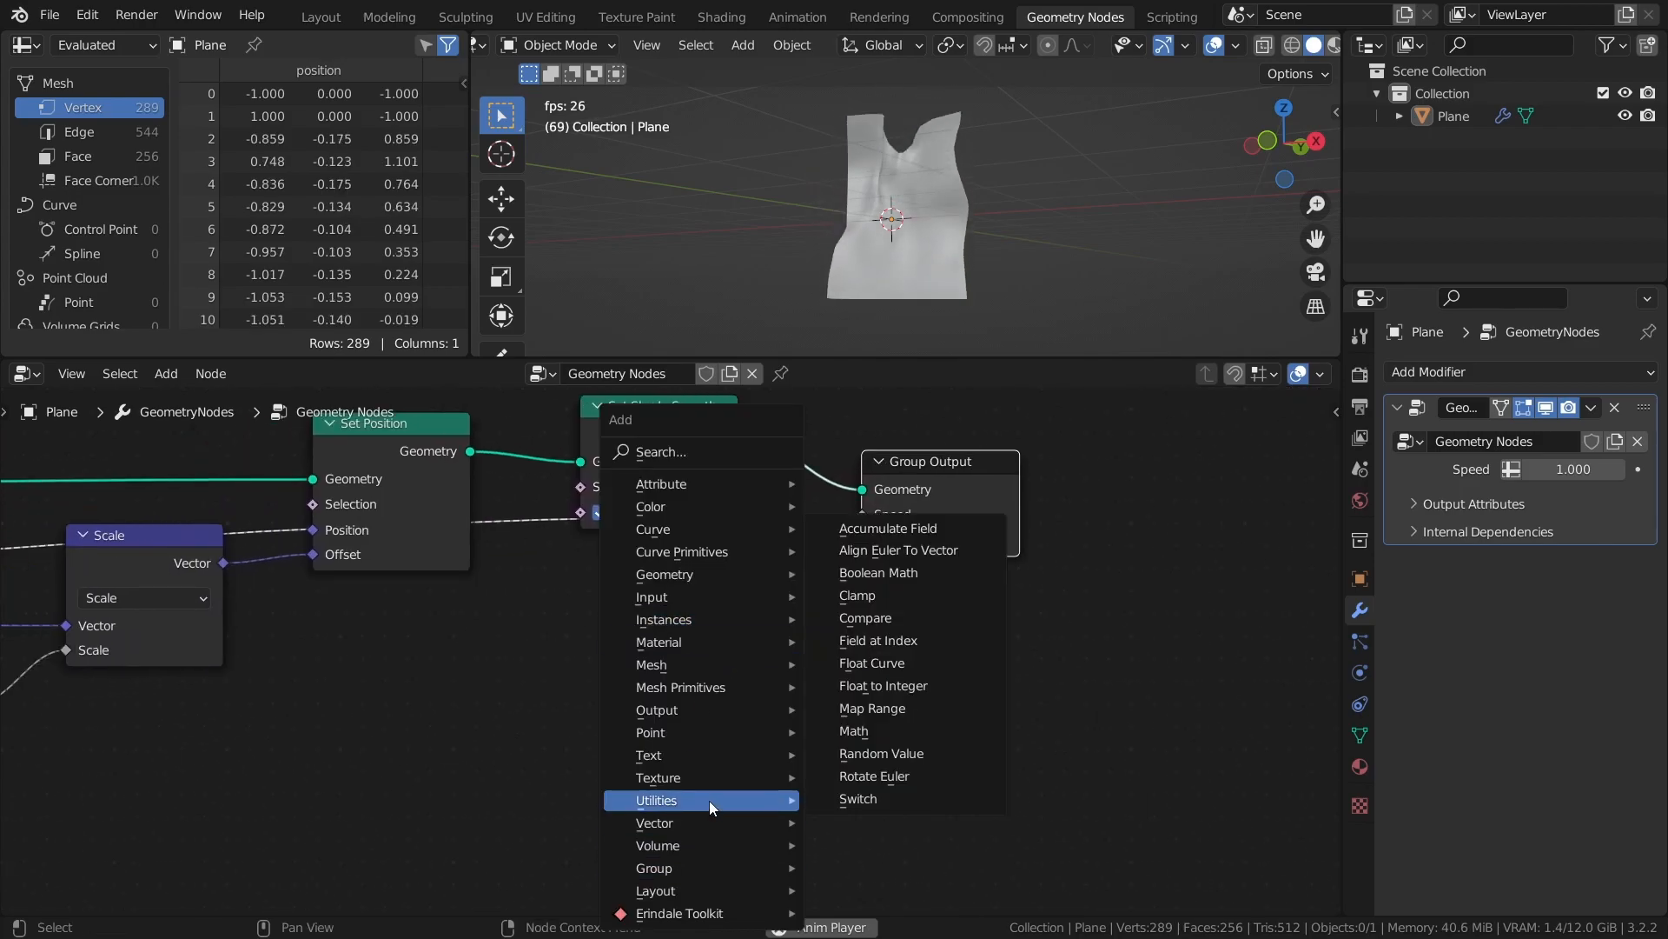
pyautogui.click(894, 734)
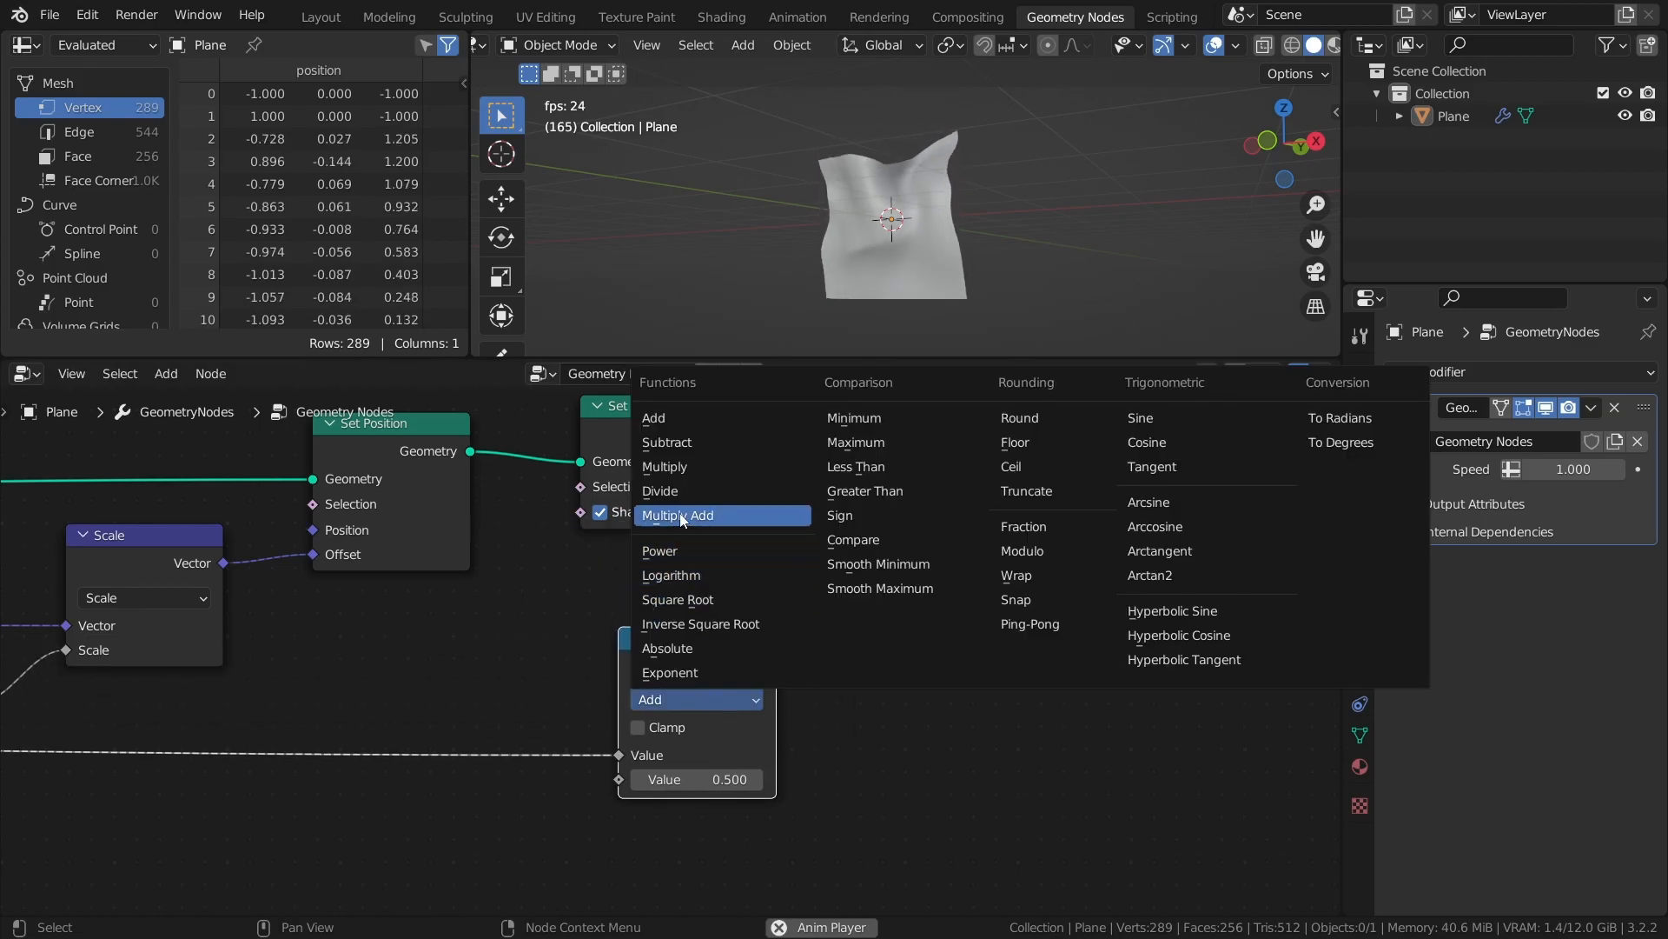
pyautogui.click(686, 469)
pyautogui.scroll(-1, 896, 729)
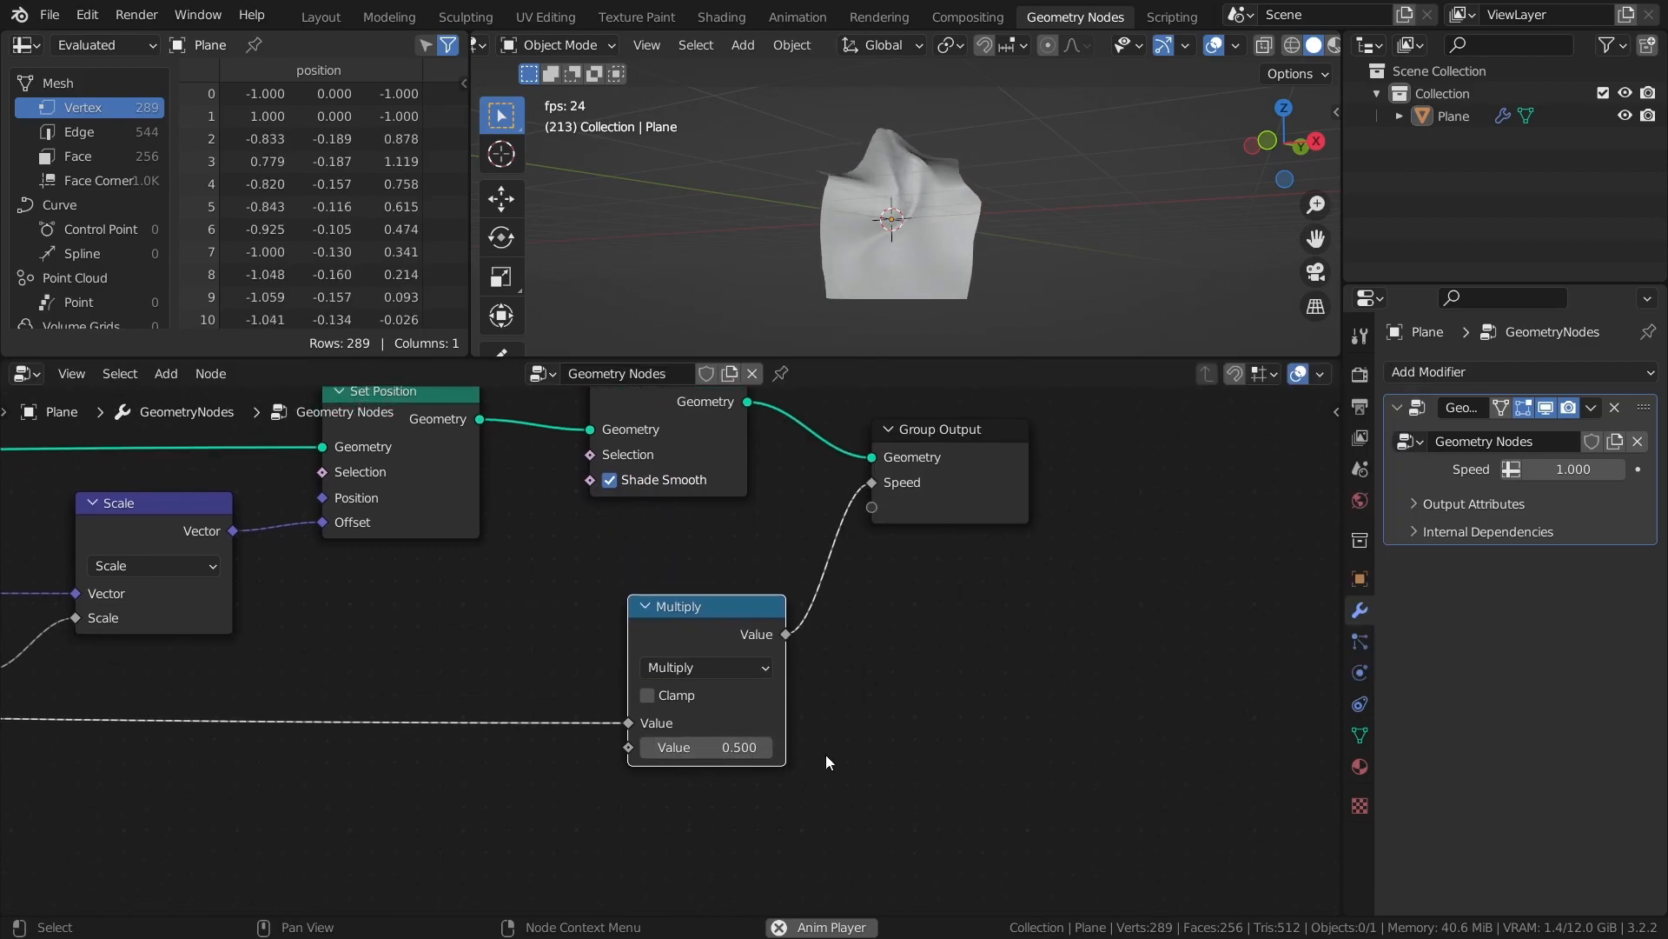
pyautogui.hotkey('ctrl', 's')
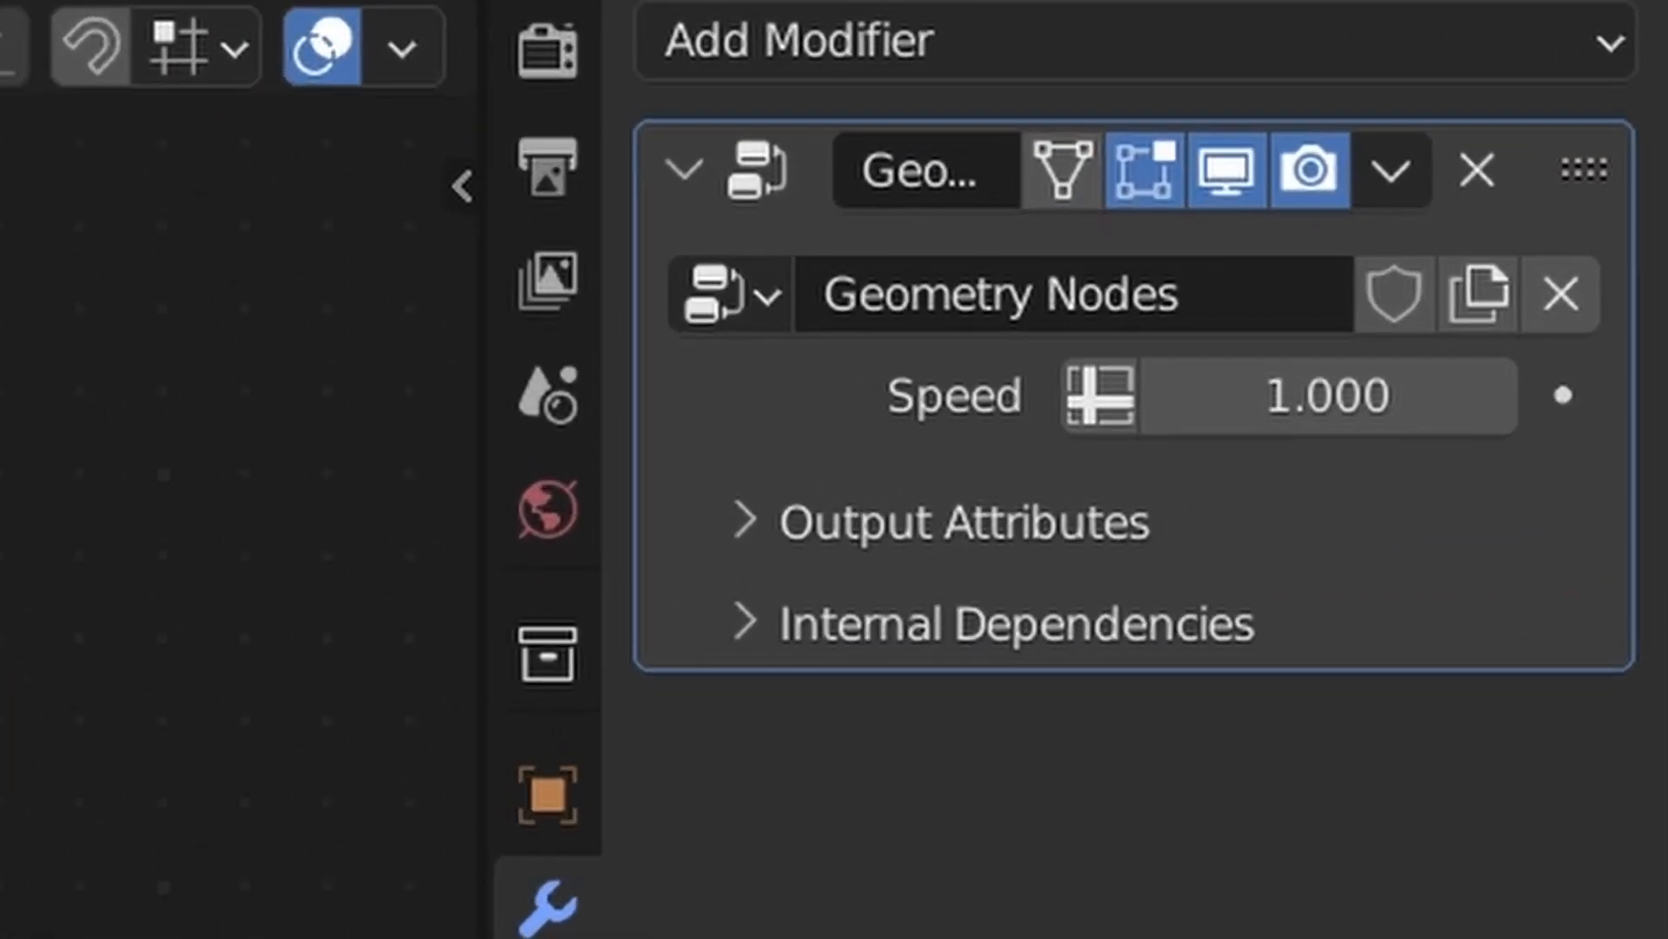
# Name the modifier's Speed output attribute "speed".
pyautogui.click(758, 531)
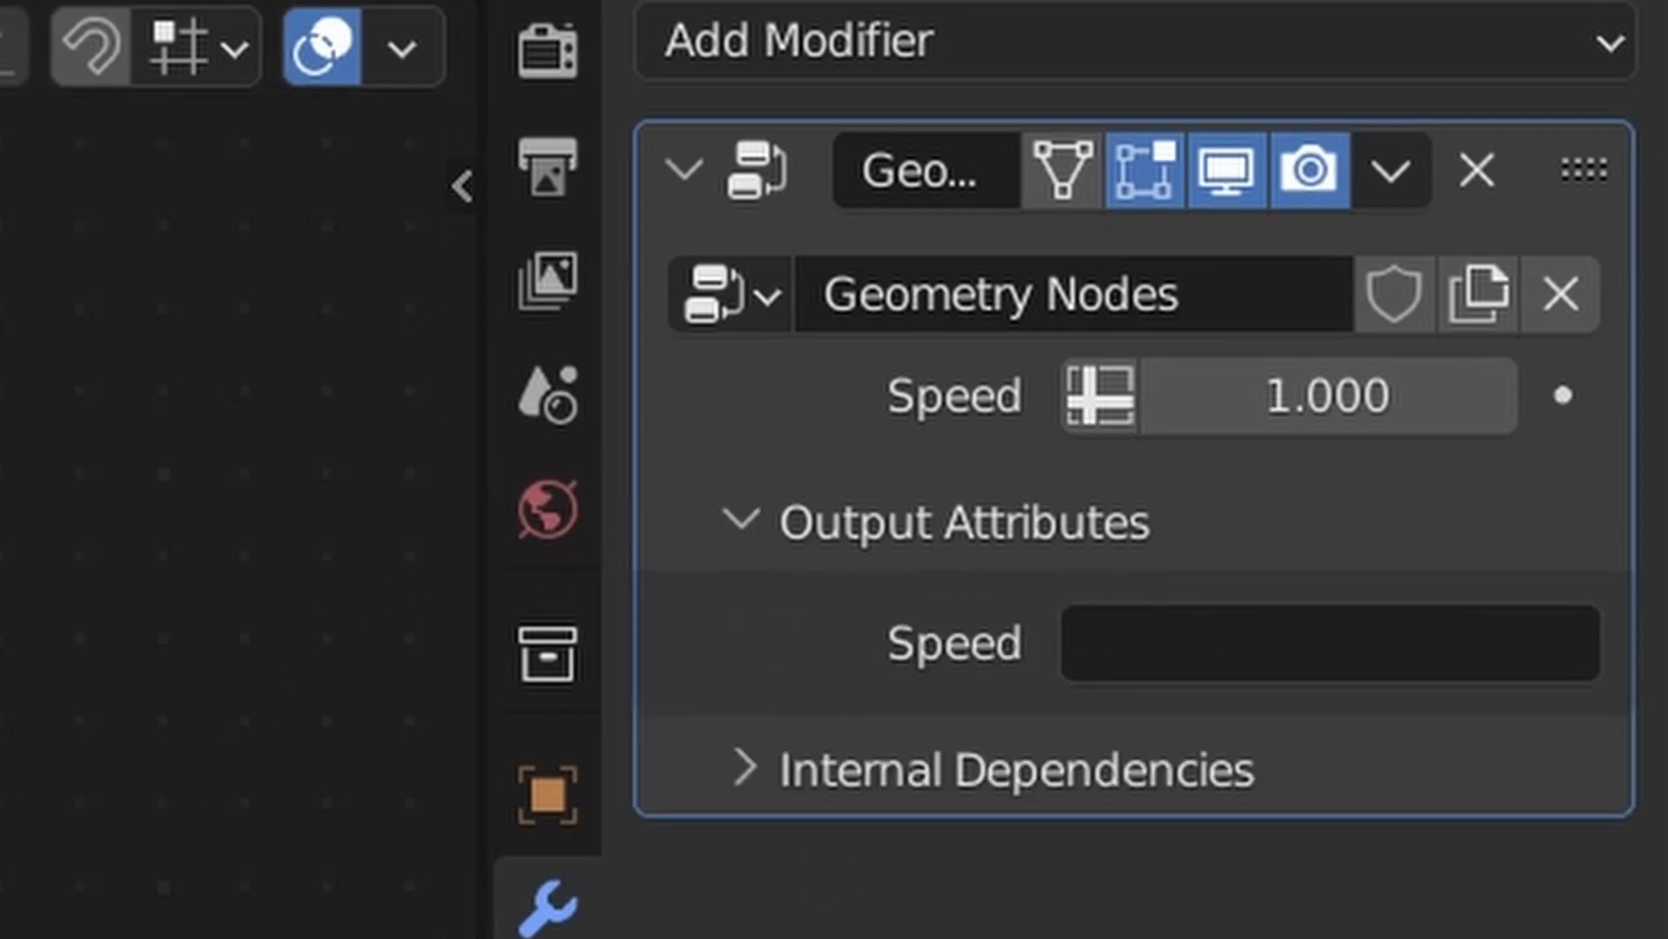
pyautogui.click(1238, 643)
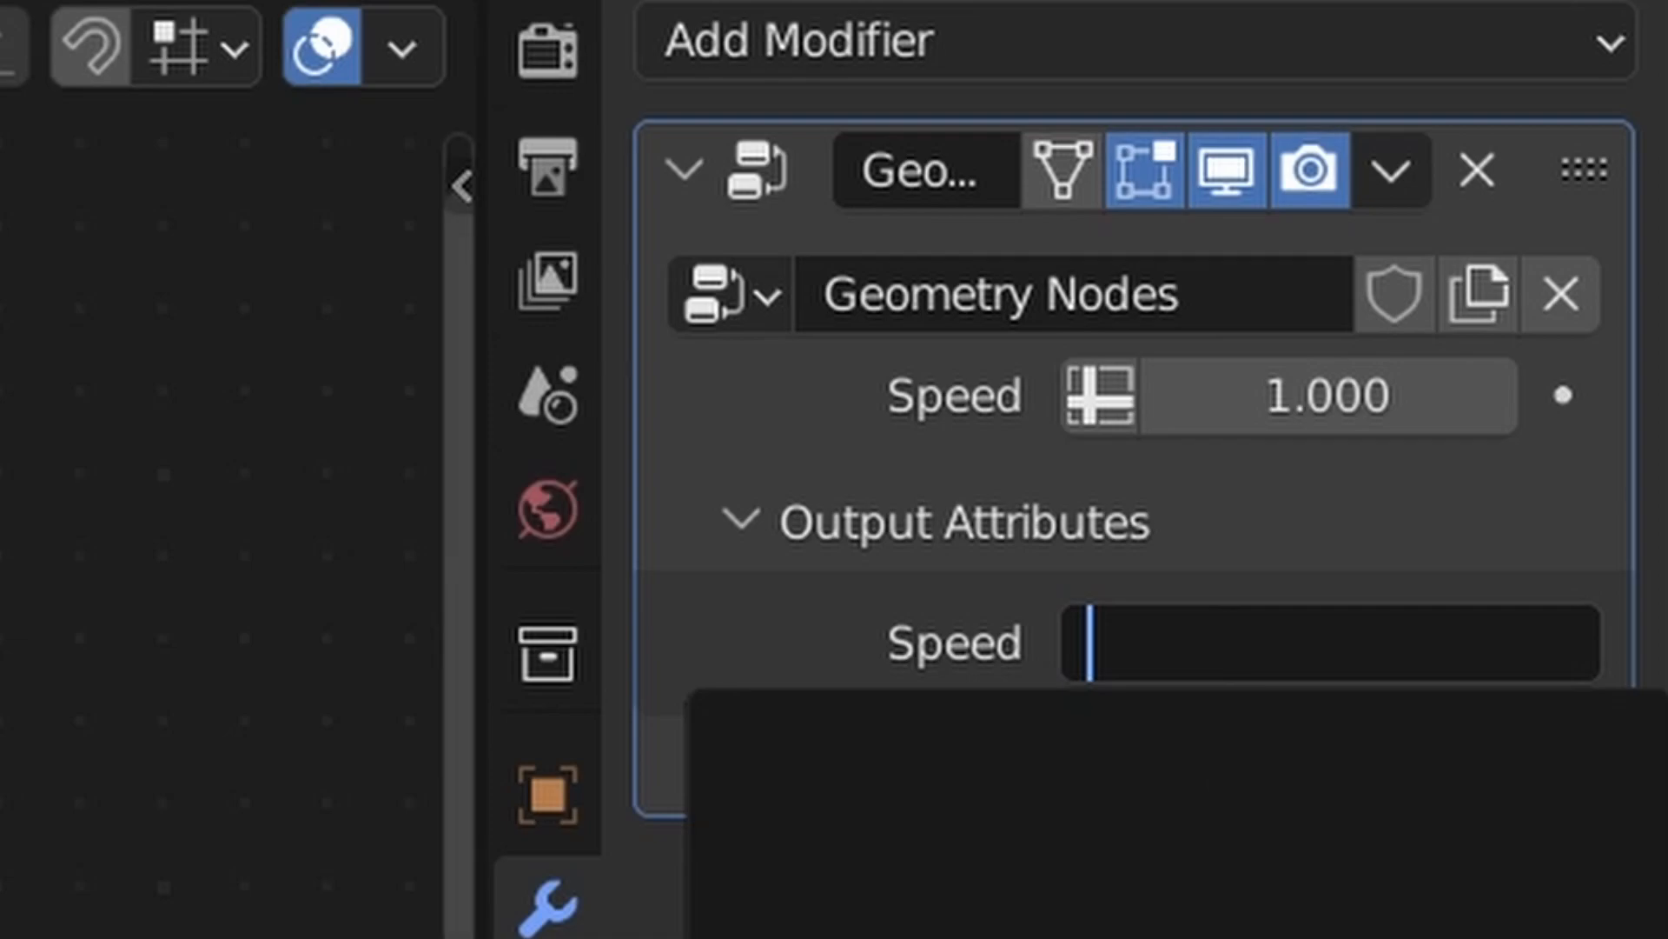
pyautogui.write('speed')
pyautogui.press('Return')
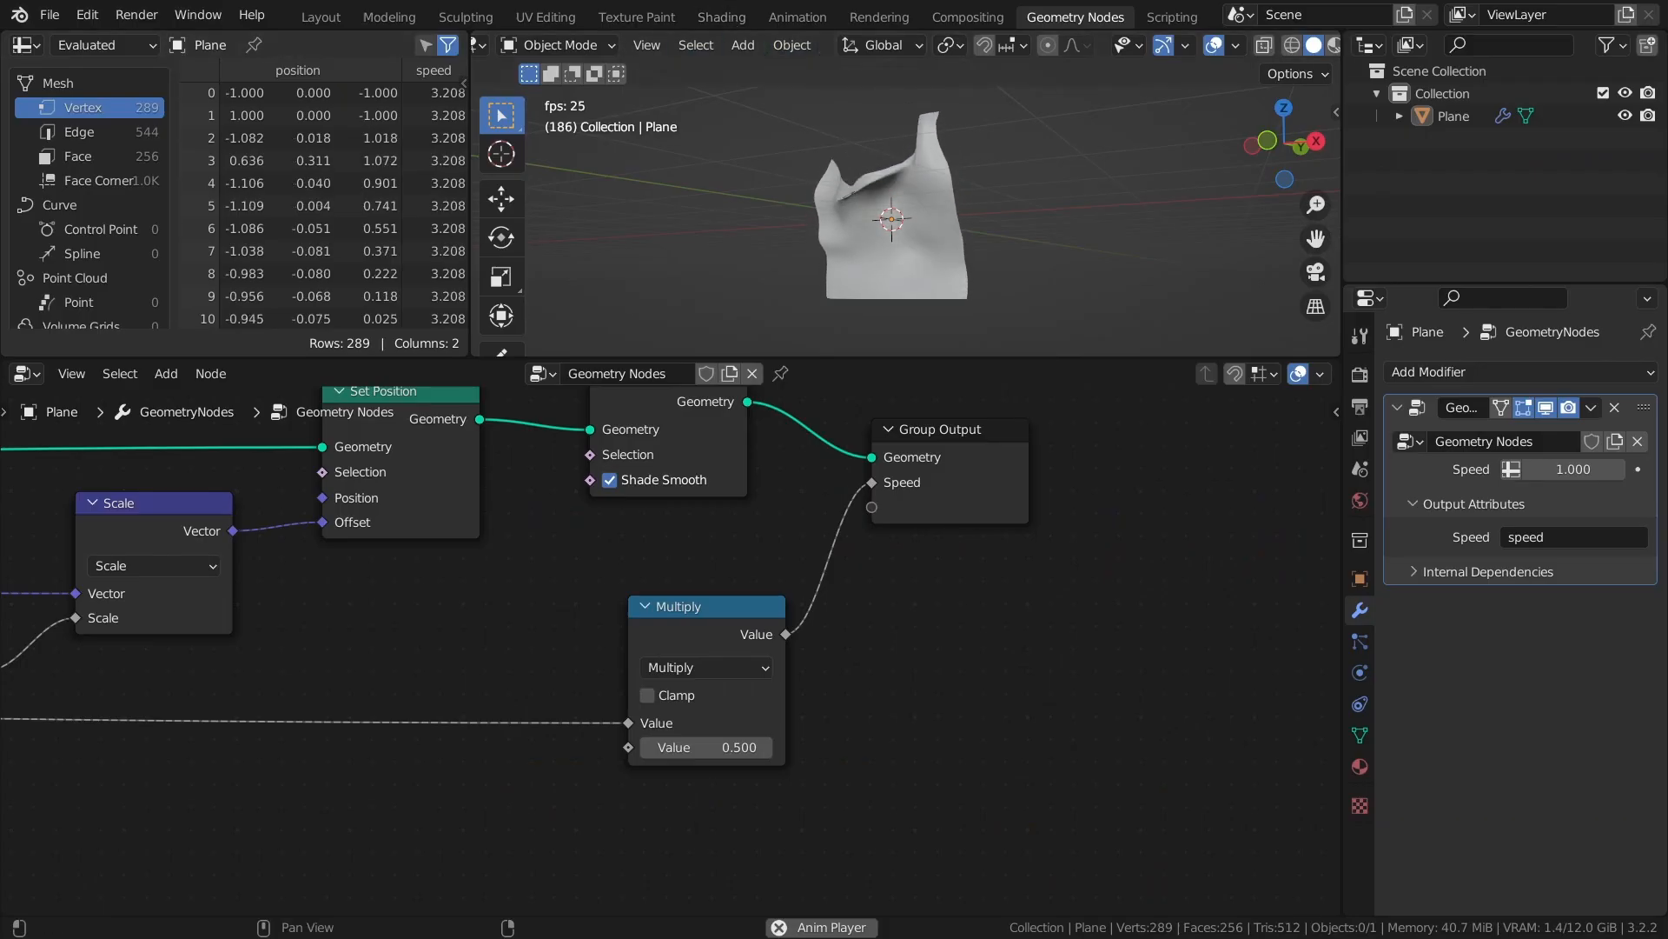
# In the Shading workspace, add an Attribute node named "speed" to the Vapor material and save the file.
pyautogui.click(721, 17)
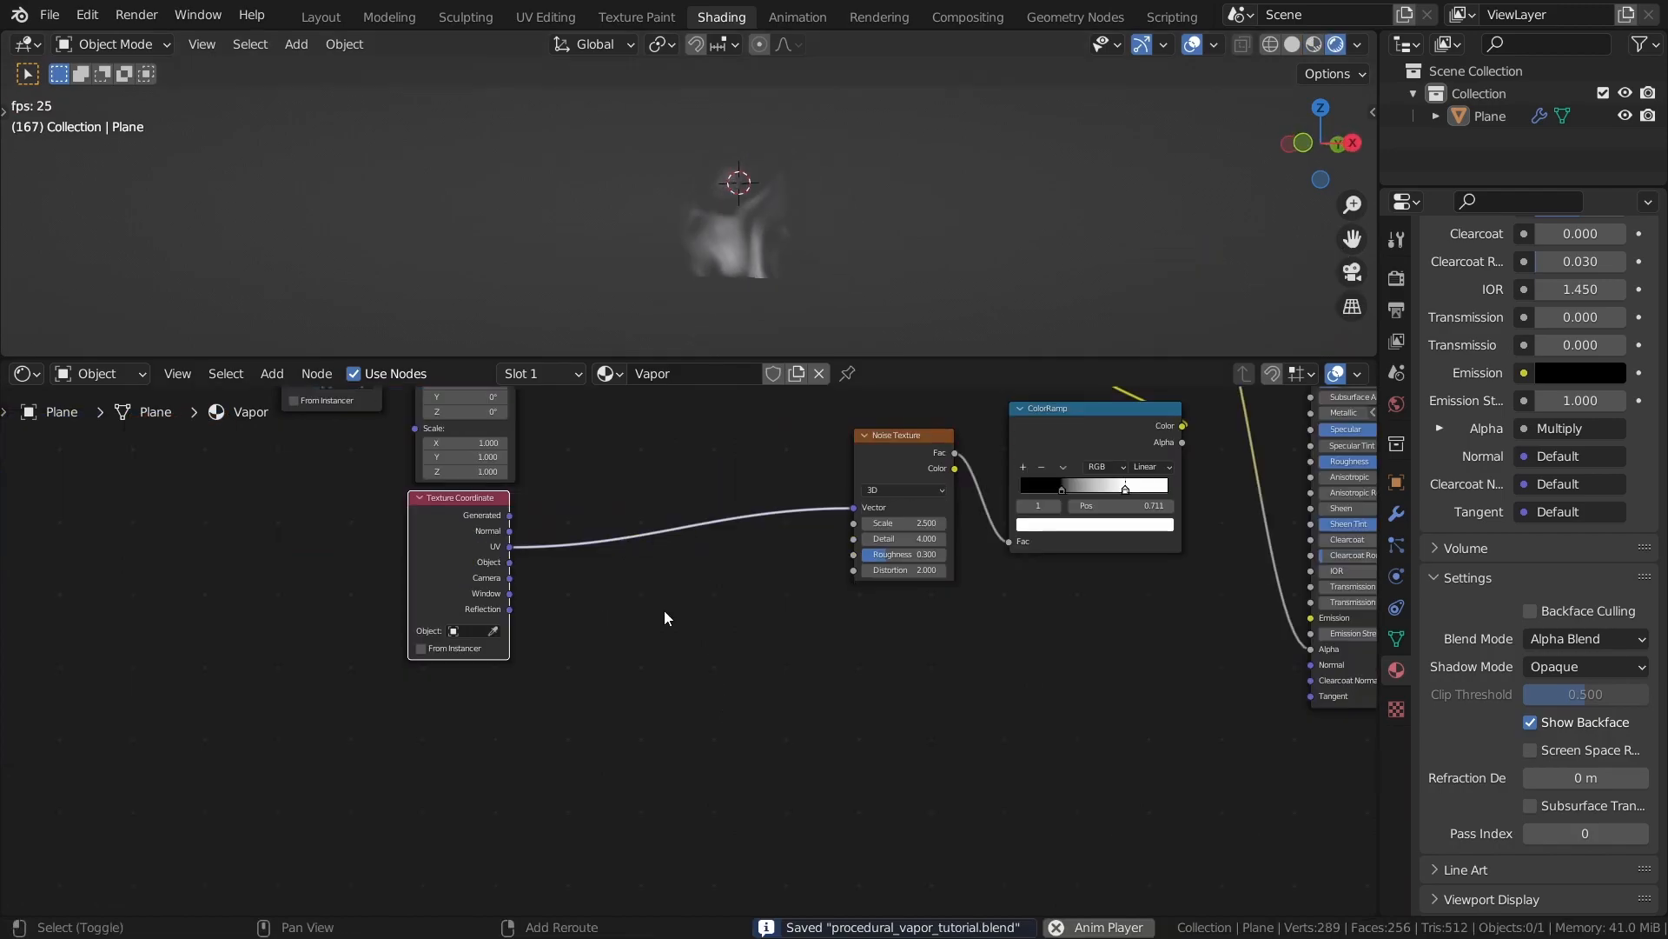
pyautogui.hotkey('shift', 'a')
pyautogui.click(650, 614)
pyautogui.write('att')
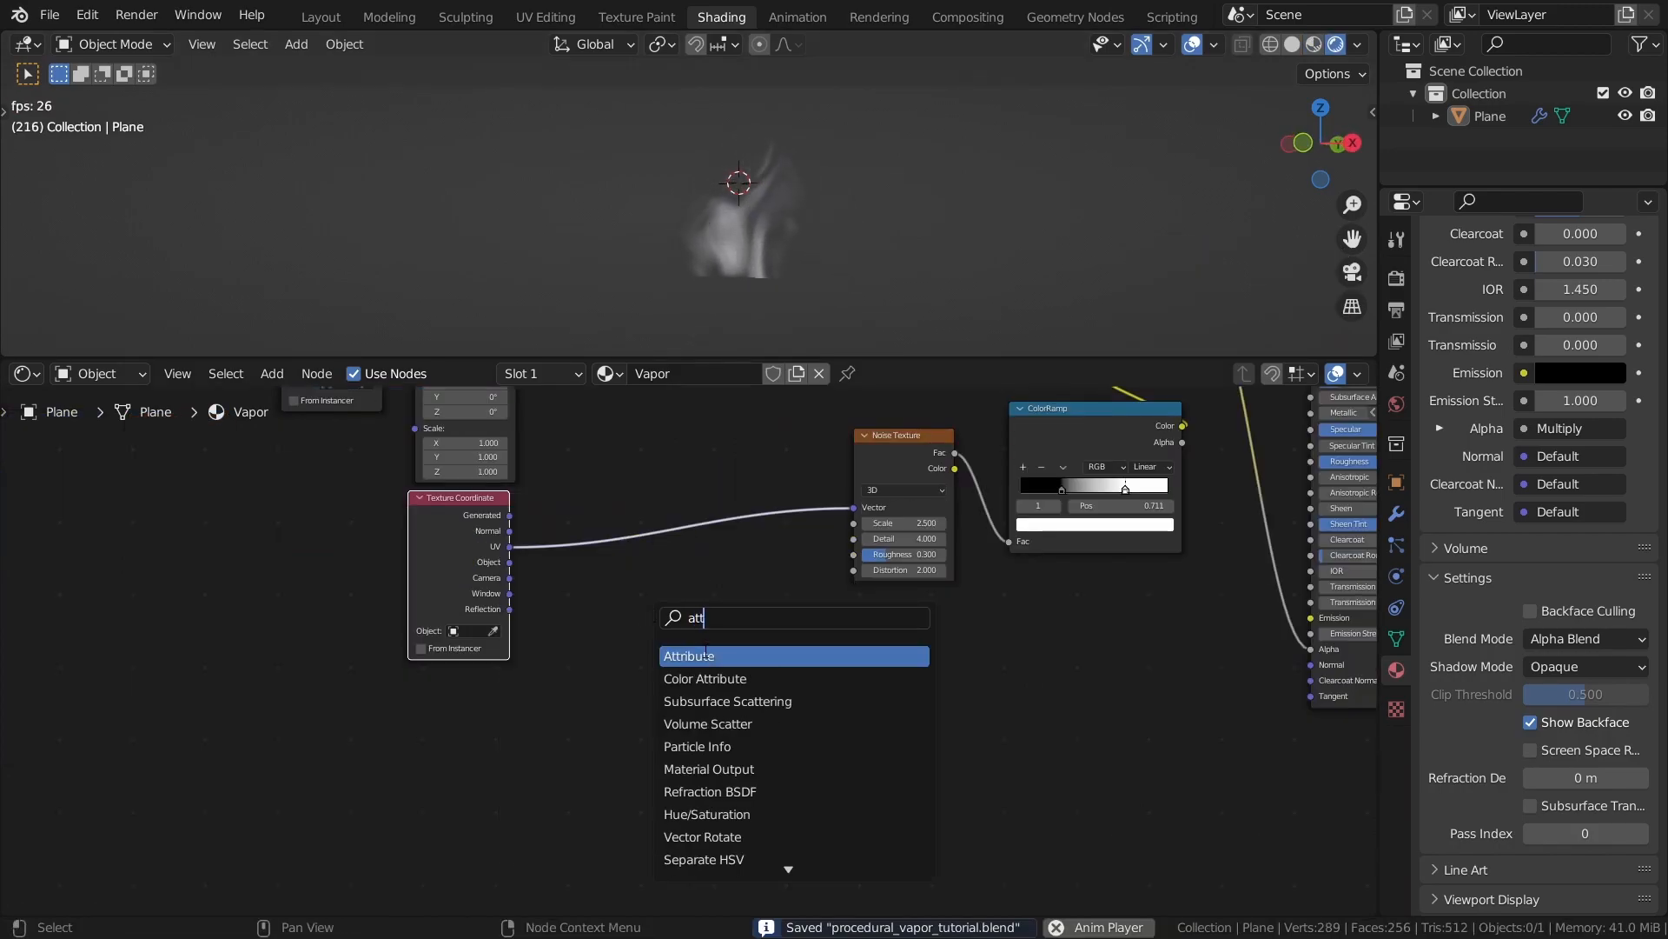
pyautogui.click(705, 656)
pyautogui.click(581, 608)
pyautogui.scroll(3, 608, 660)
pyautogui.click(591, 702)
pyautogui.write('speed')
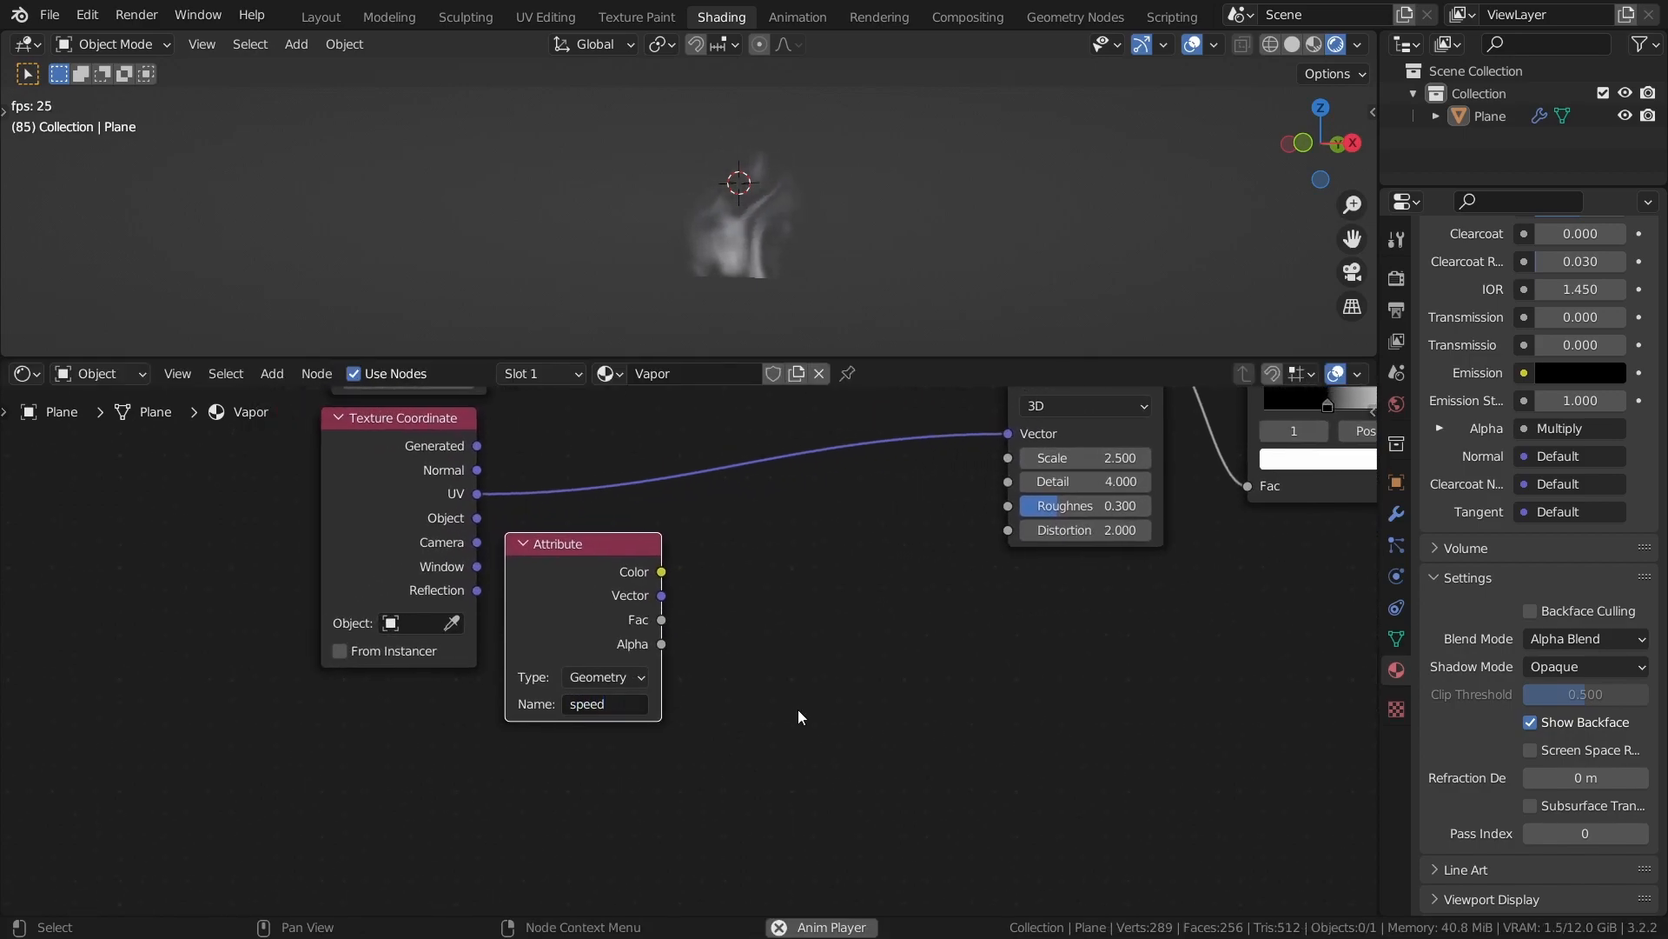
pyautogui.hotkey('ctrl', 's')
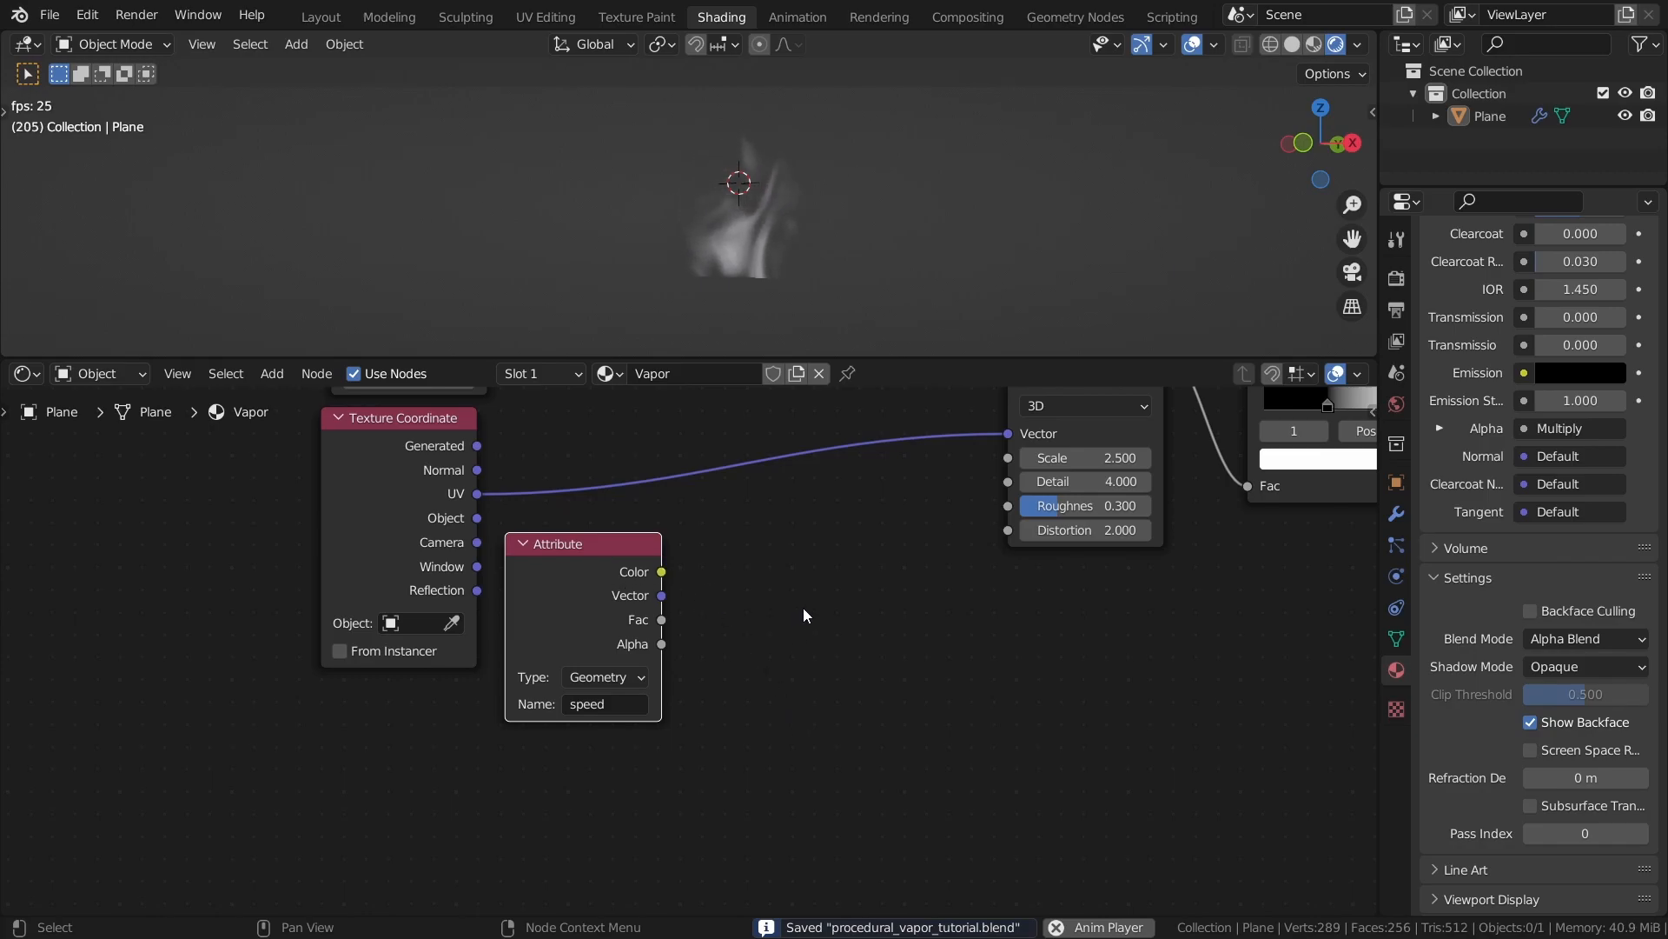
# Move the Attribute node below Texture Coordinate and place a Combine XYZ node beside it.
pyautogui.scroll(-2, 771, 633)
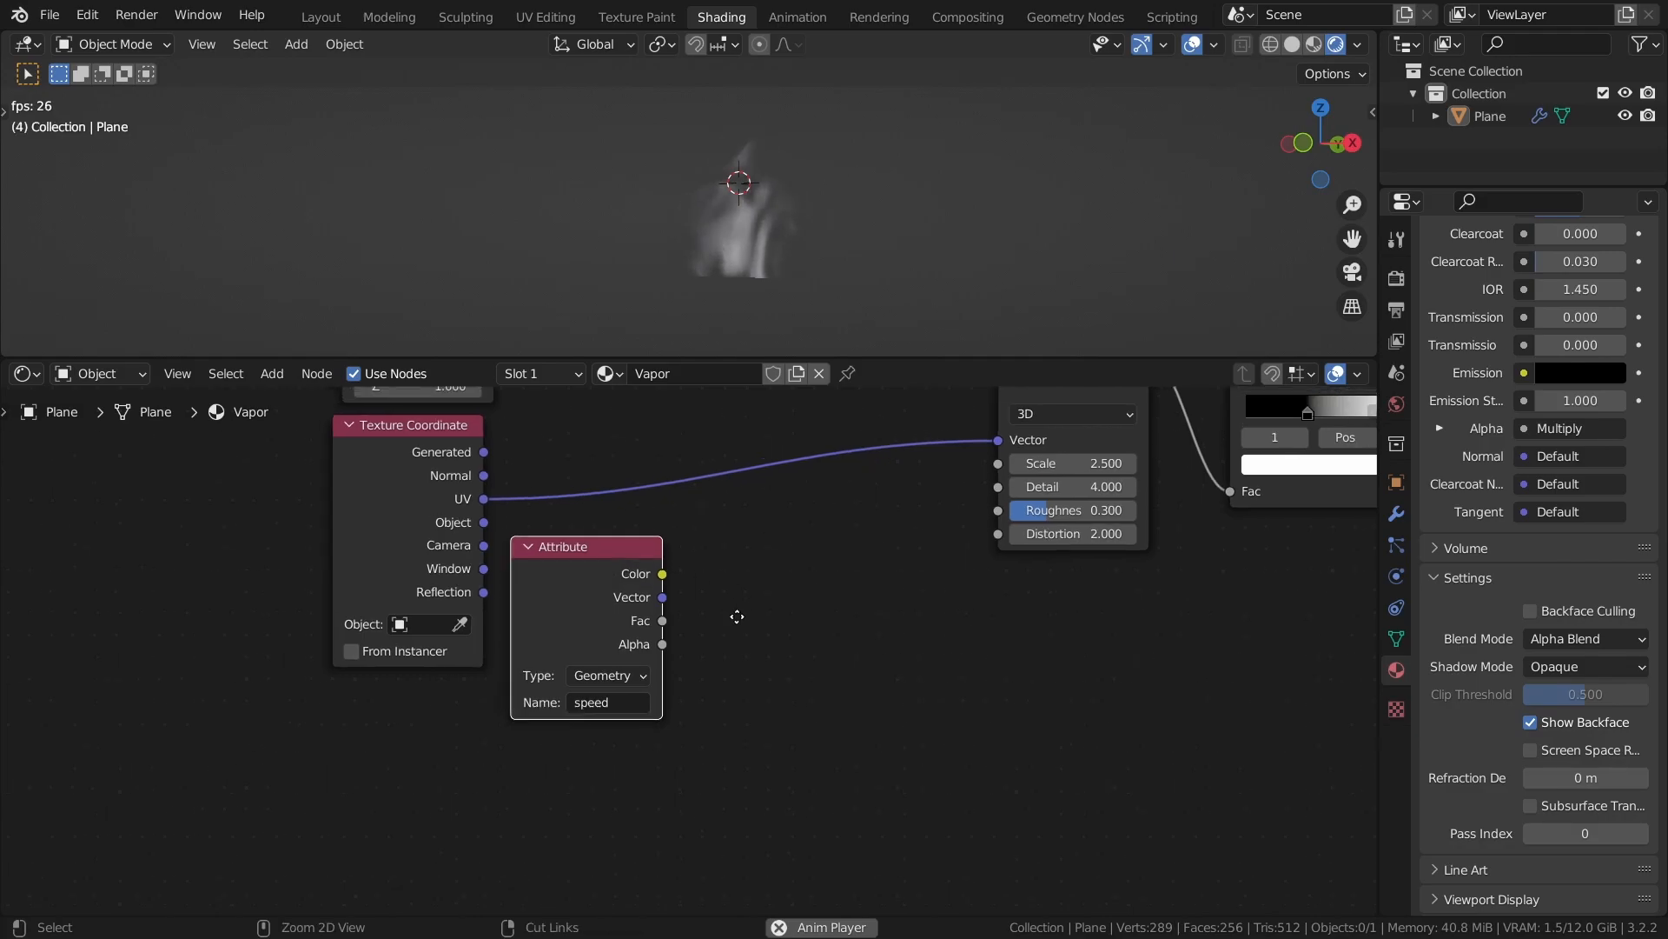
pyautogui.moveTo(603, 568); pyautogui.dragTo(441, 705)
pyautogui.hotkey('shift', 'a')
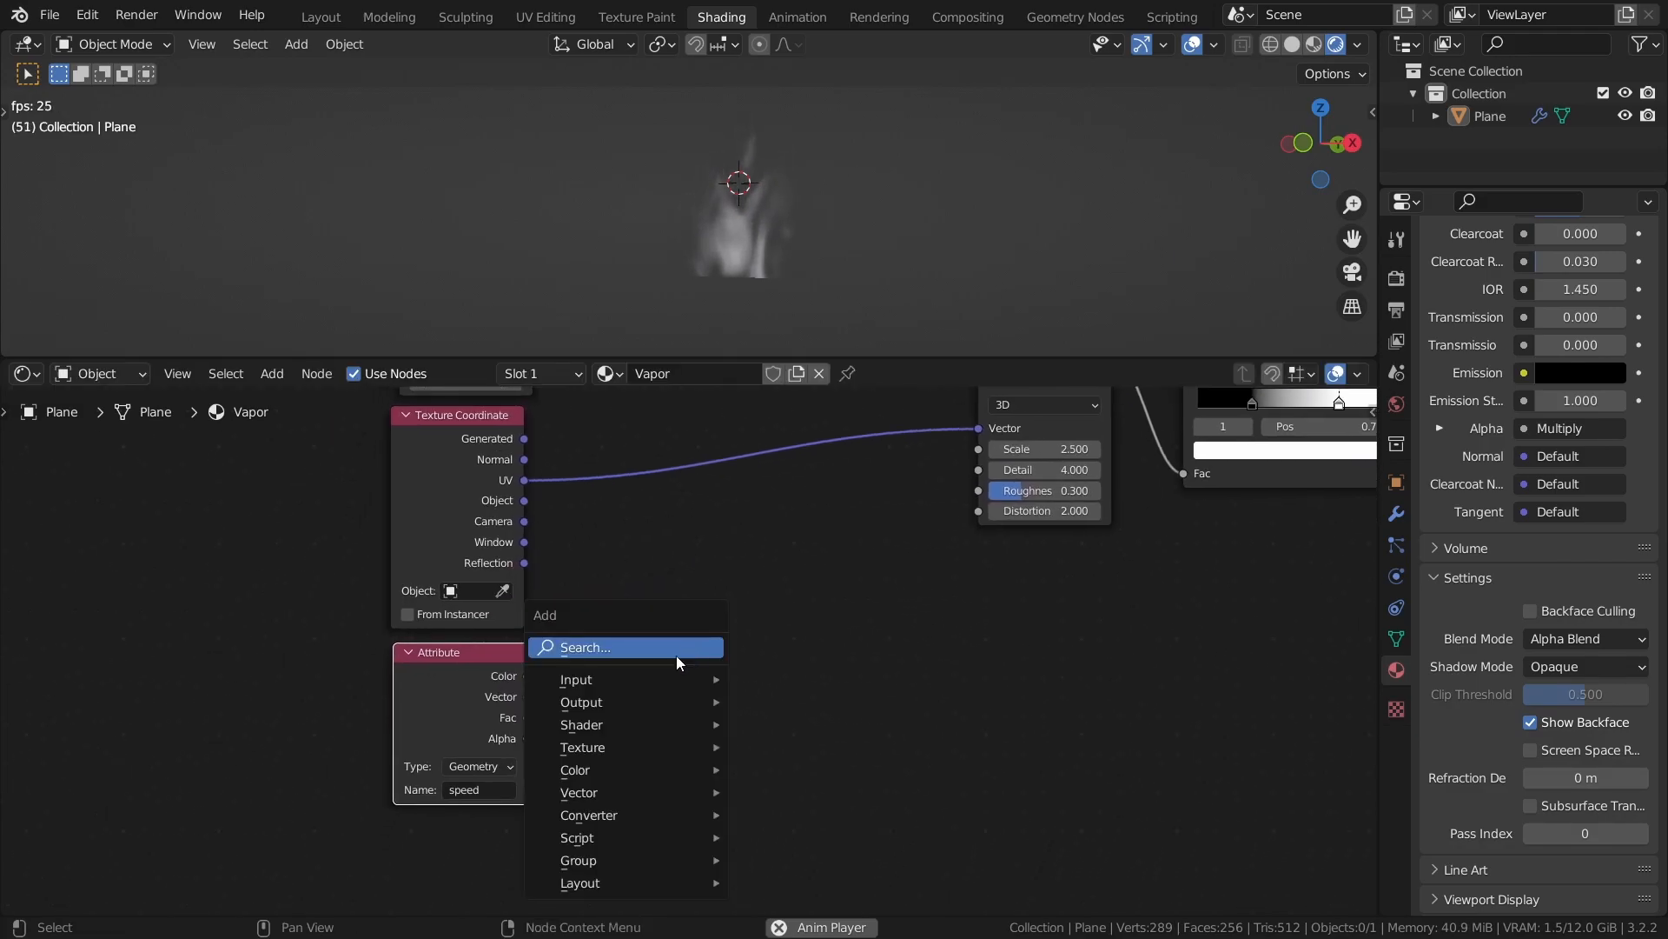
pyautogui.moveTo(633, 817)
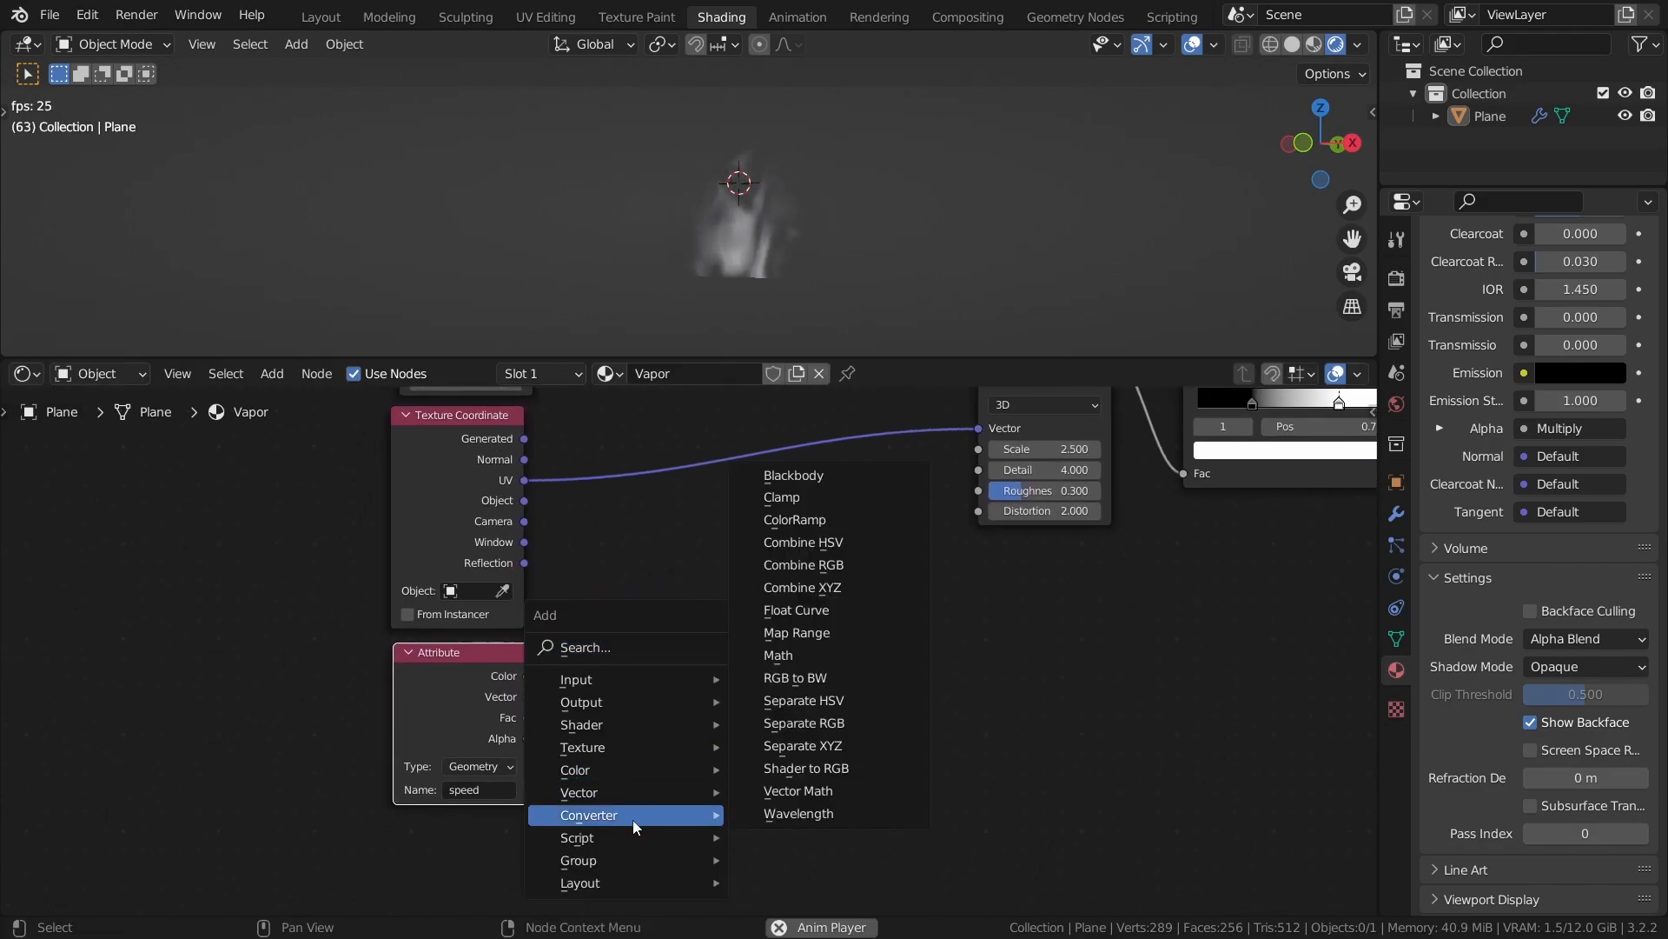
pyautogui.click(842, 564)
pyautogui.click(692, 560)
# Insert a Vector Math Add node between Texture Coordinate's UV and the Noise Texture, and connect Combine XYZ's Vector to its second input.
pyautogui.hotkey('shift', 'a')
pyautogui.moveTo(763, 626)
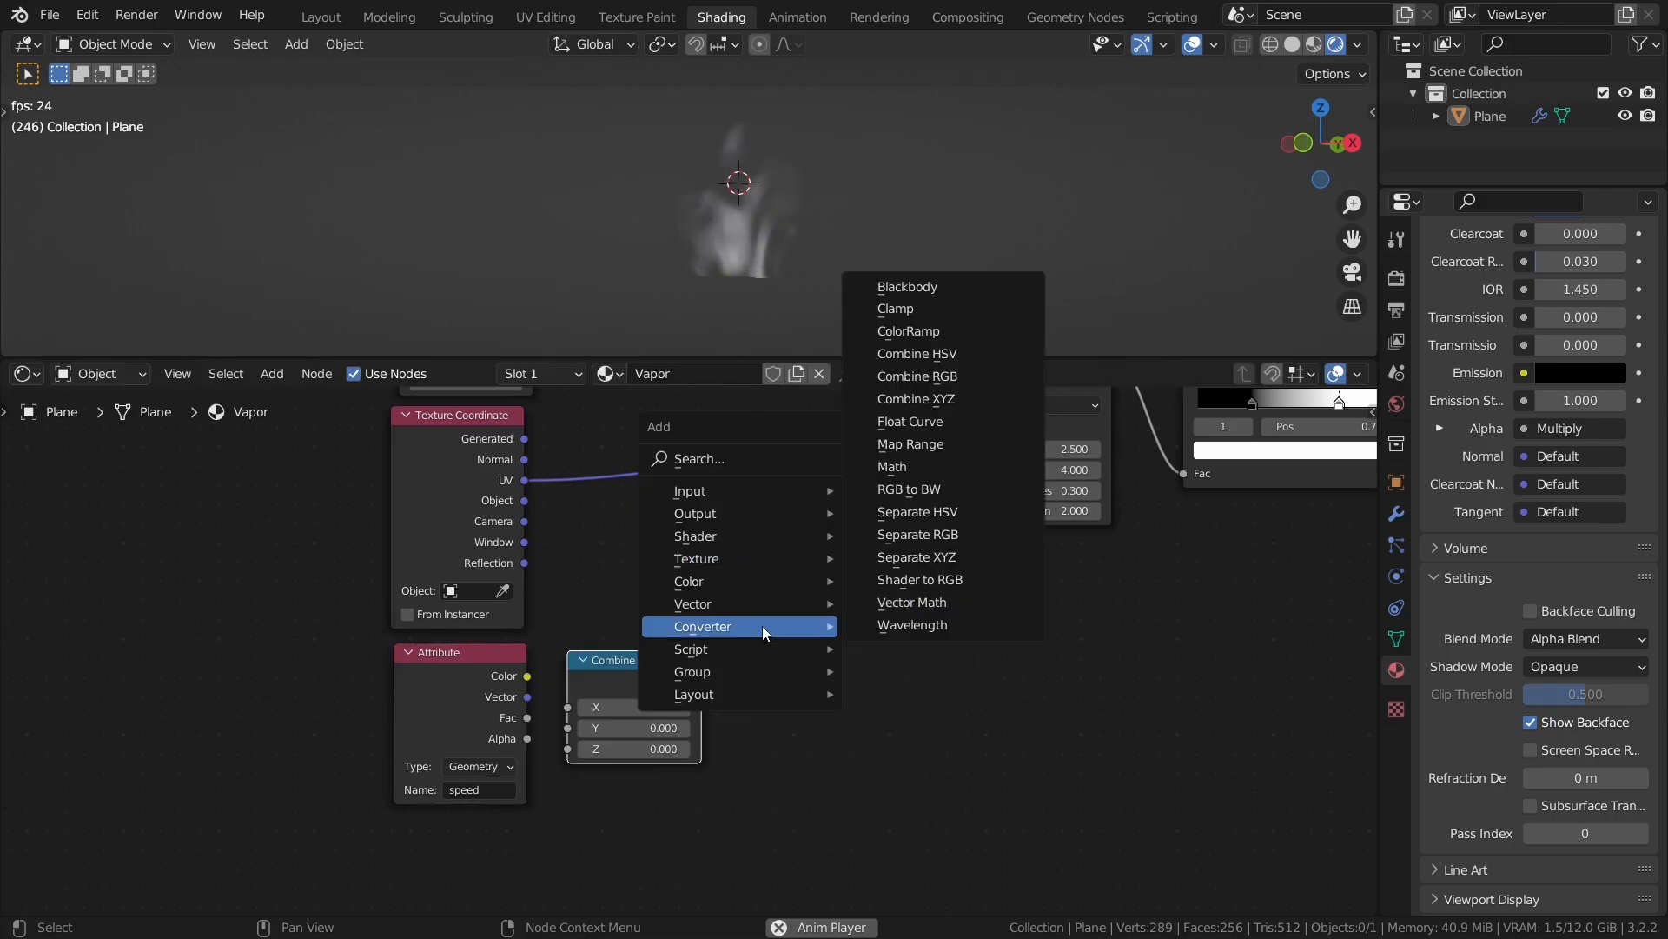
pyautogui.click(905, 600)
pyautogui.click(763, 511)
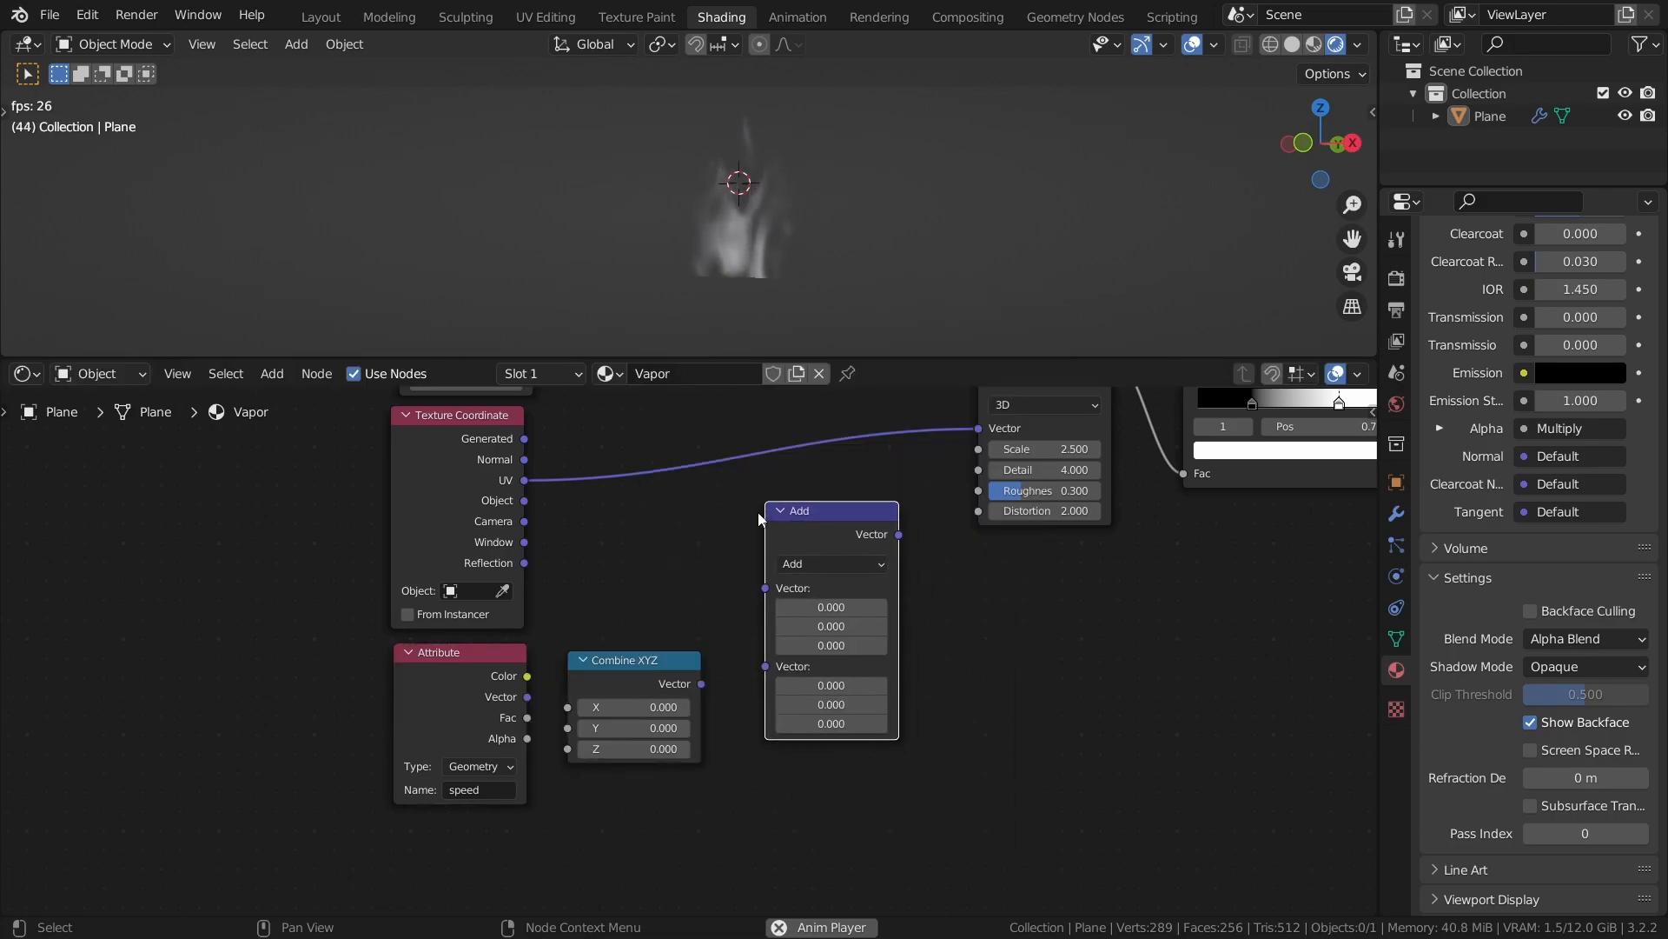
pyautogui.moveTo(773, 621); pyautogui.dragTo(789, 517)
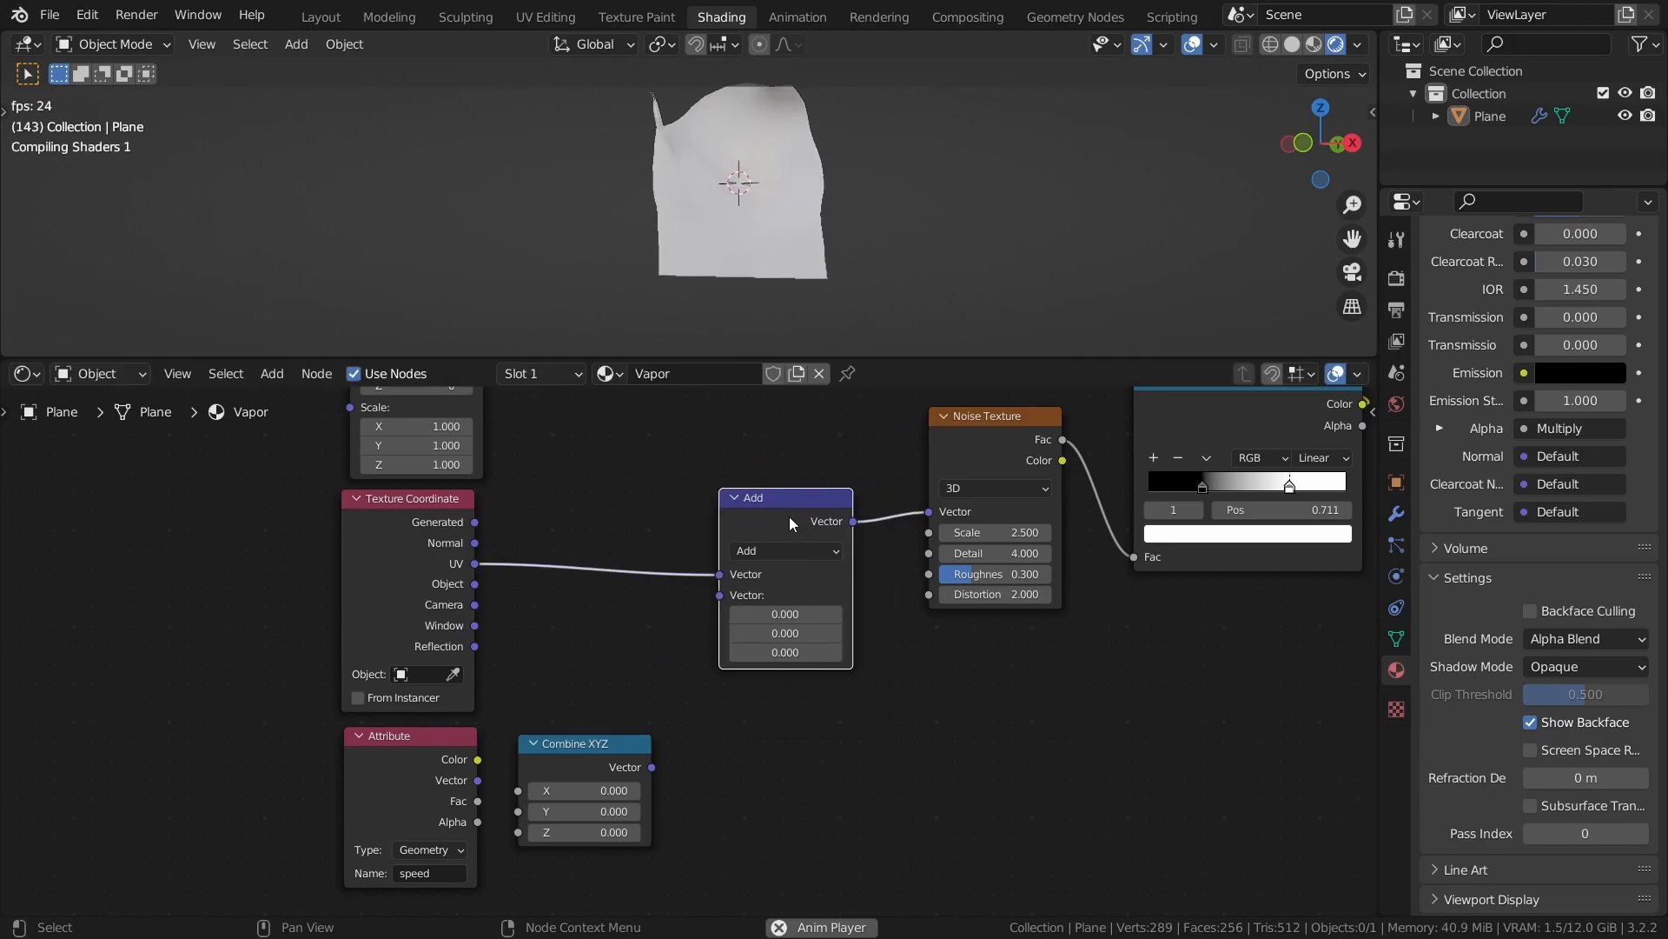
pyautogui.moveTo(789, 517); pyautogui.dragTo(801, 521)
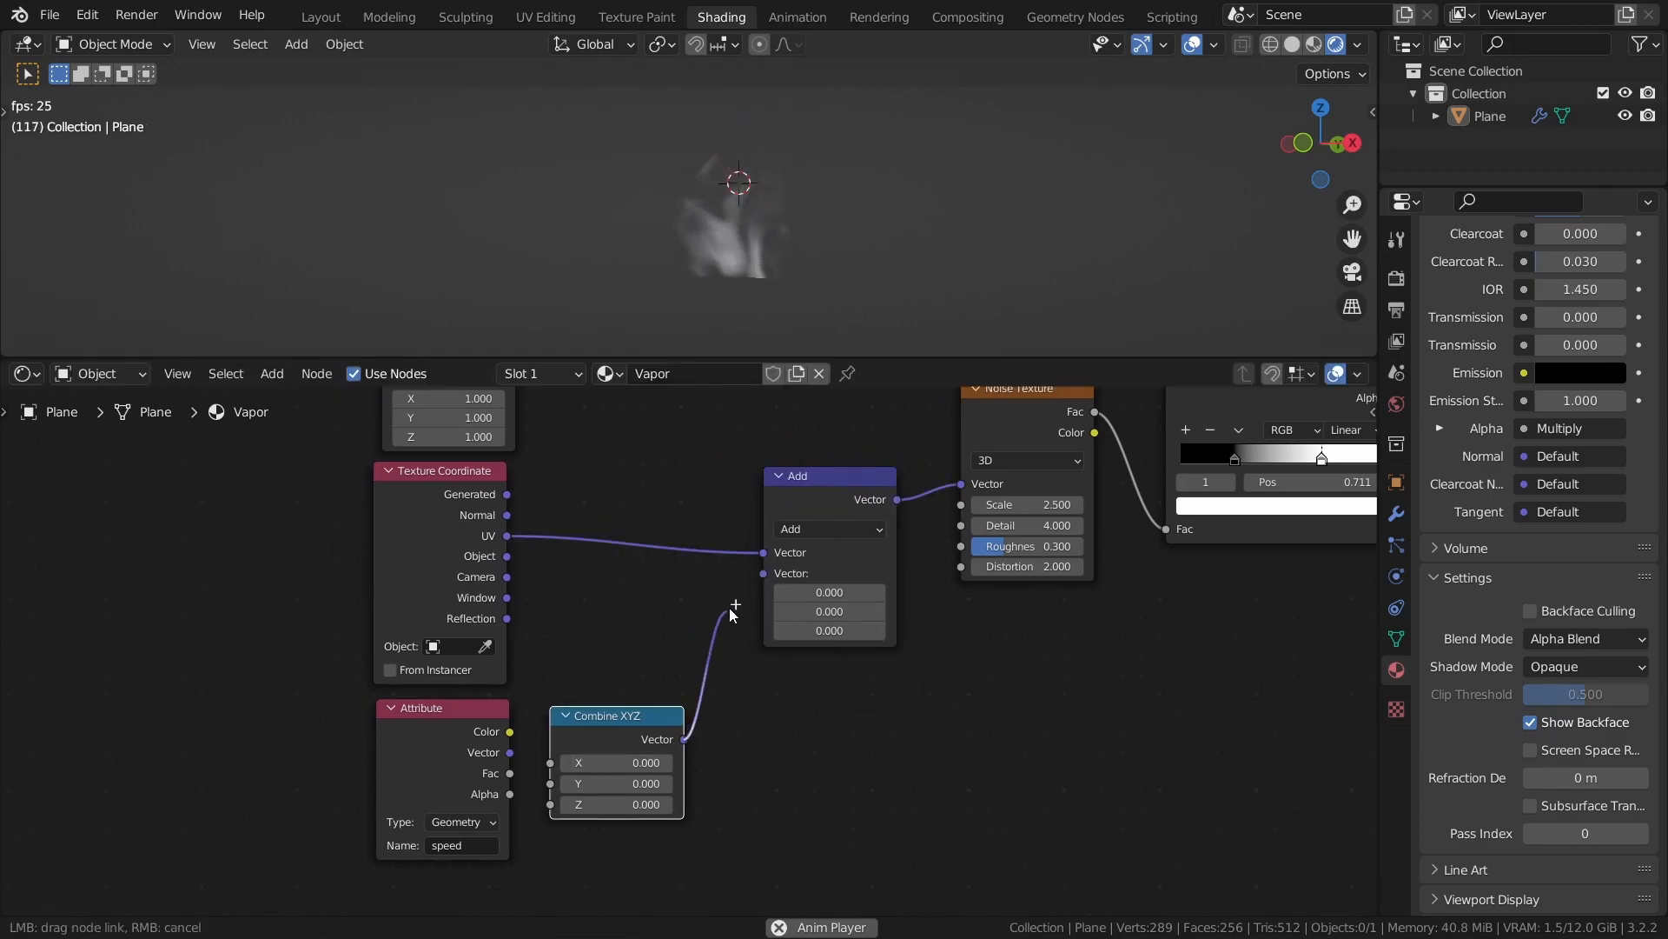
pyautogui.moveTo(724, 617); pyautogui.dragTo(764, 574)
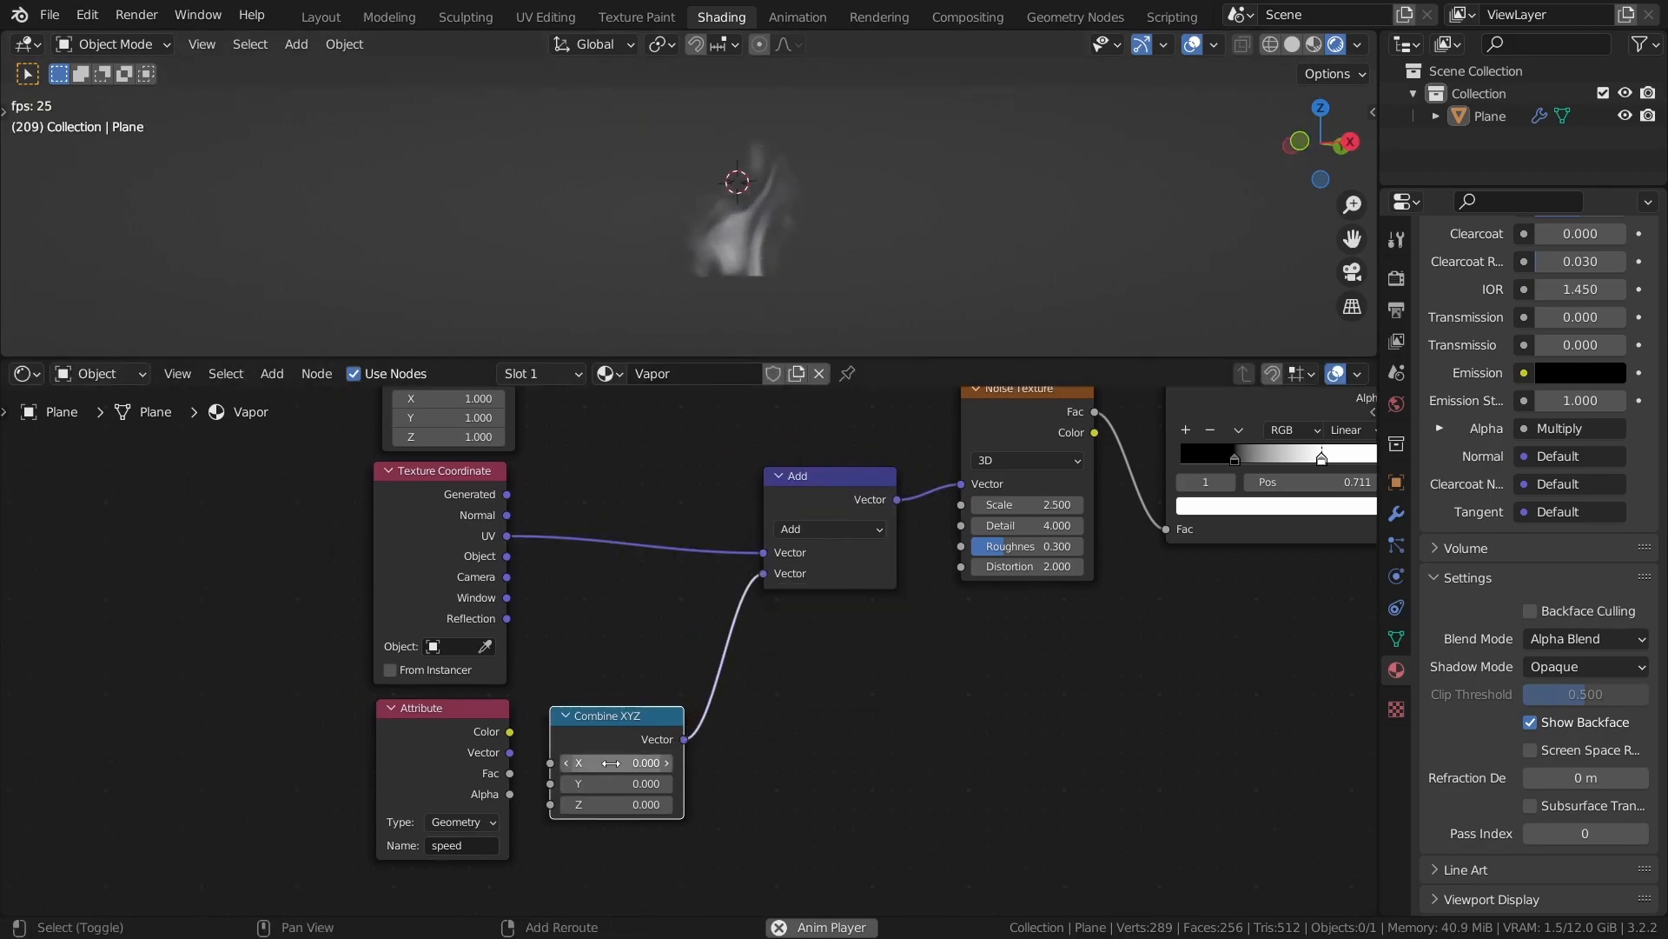
# Connect the speed Attribute node's Fac output to Combine XYZ's X input and save the file.
pyautogui.moveTo(617, 762); pyautogui.dragTo(678, 762)
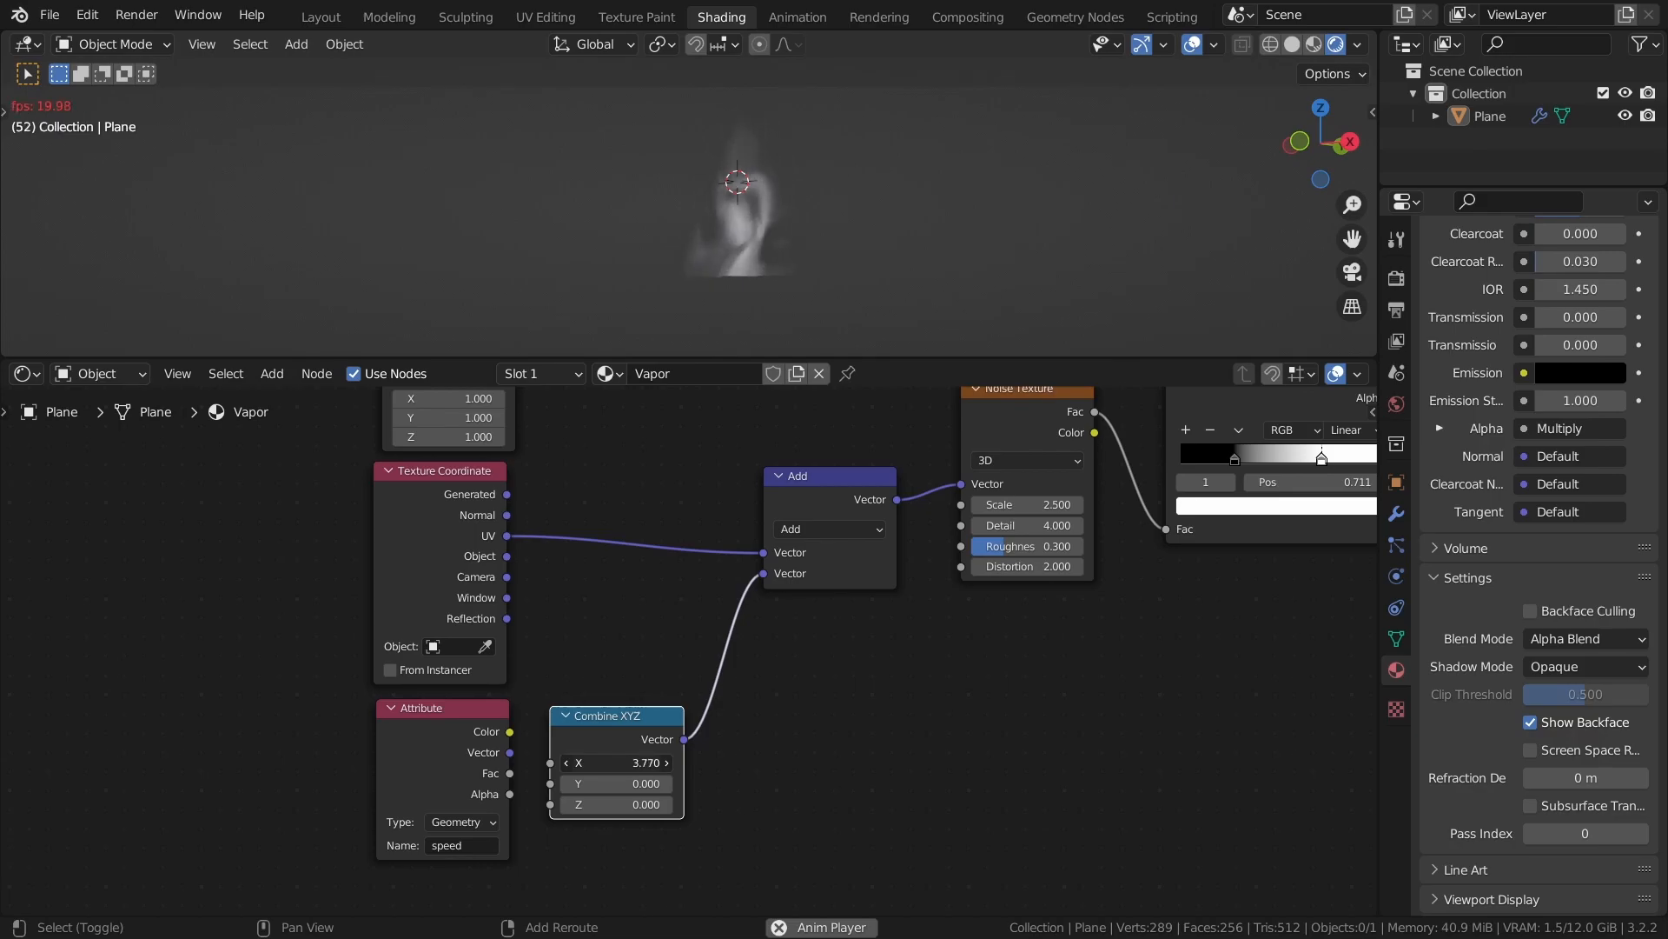
pyautogui.hotkey('ctrl', 'z')
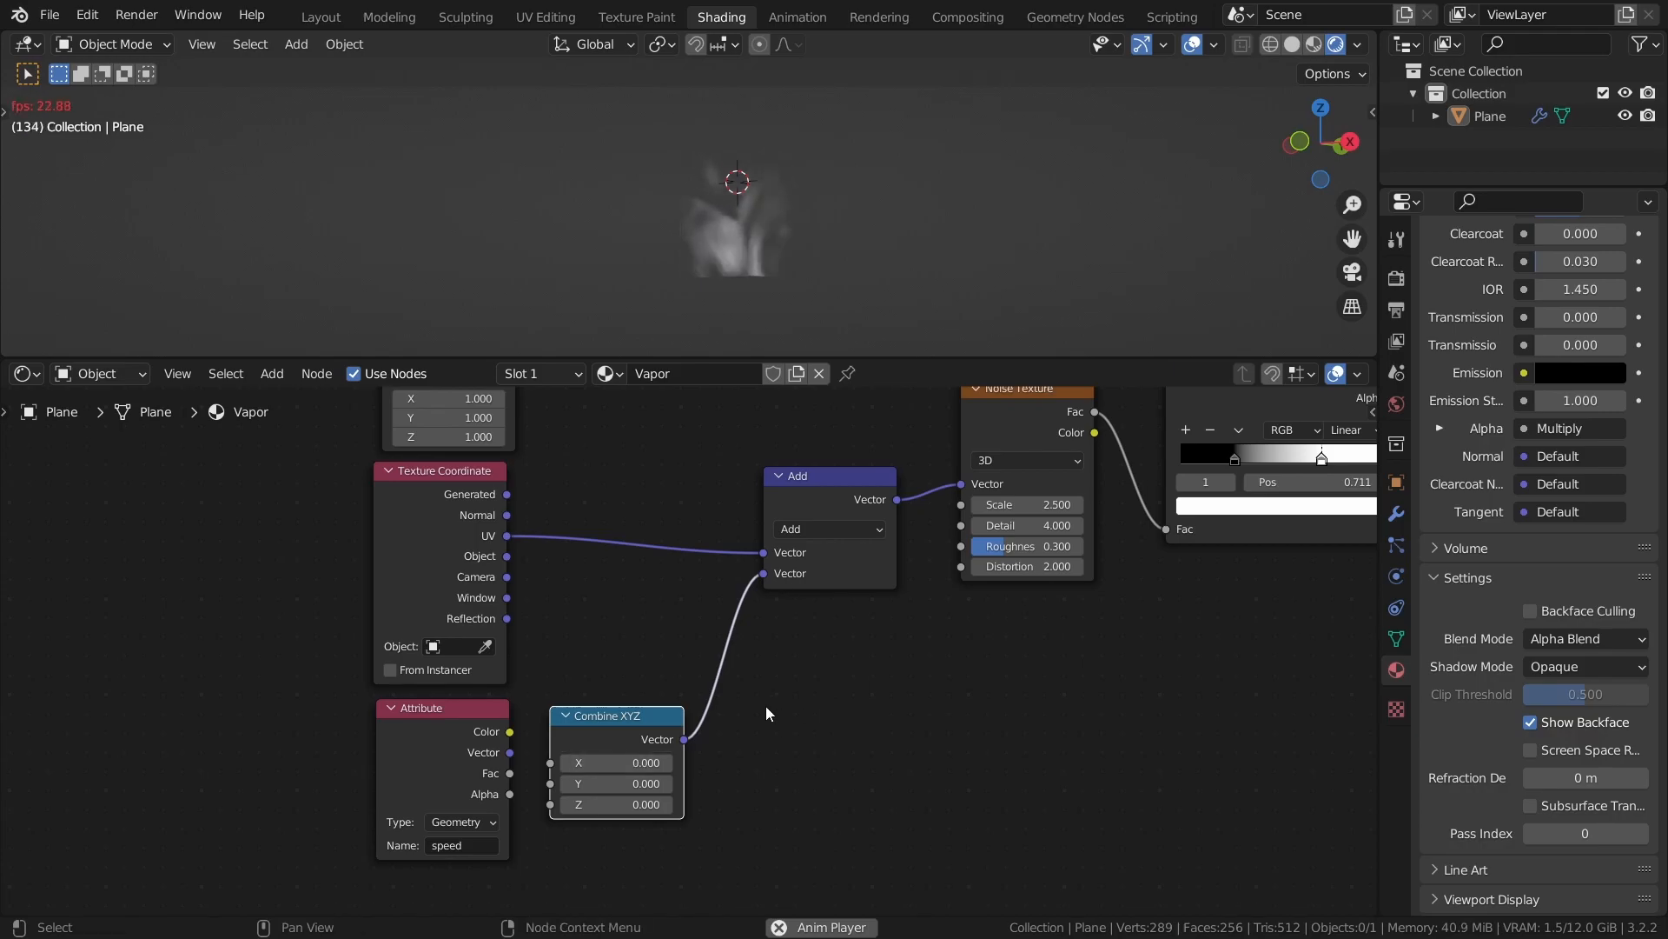
pyautogui.moveTo(732, 664); pyautogui.dragTo(783, 630, button='middle')
pyautogui.moveTo(487, 696); pyautogui.dragTo(457, 693)
pyautogui.moveTo(566, 739); pyautogui.dragTo(620, 737)
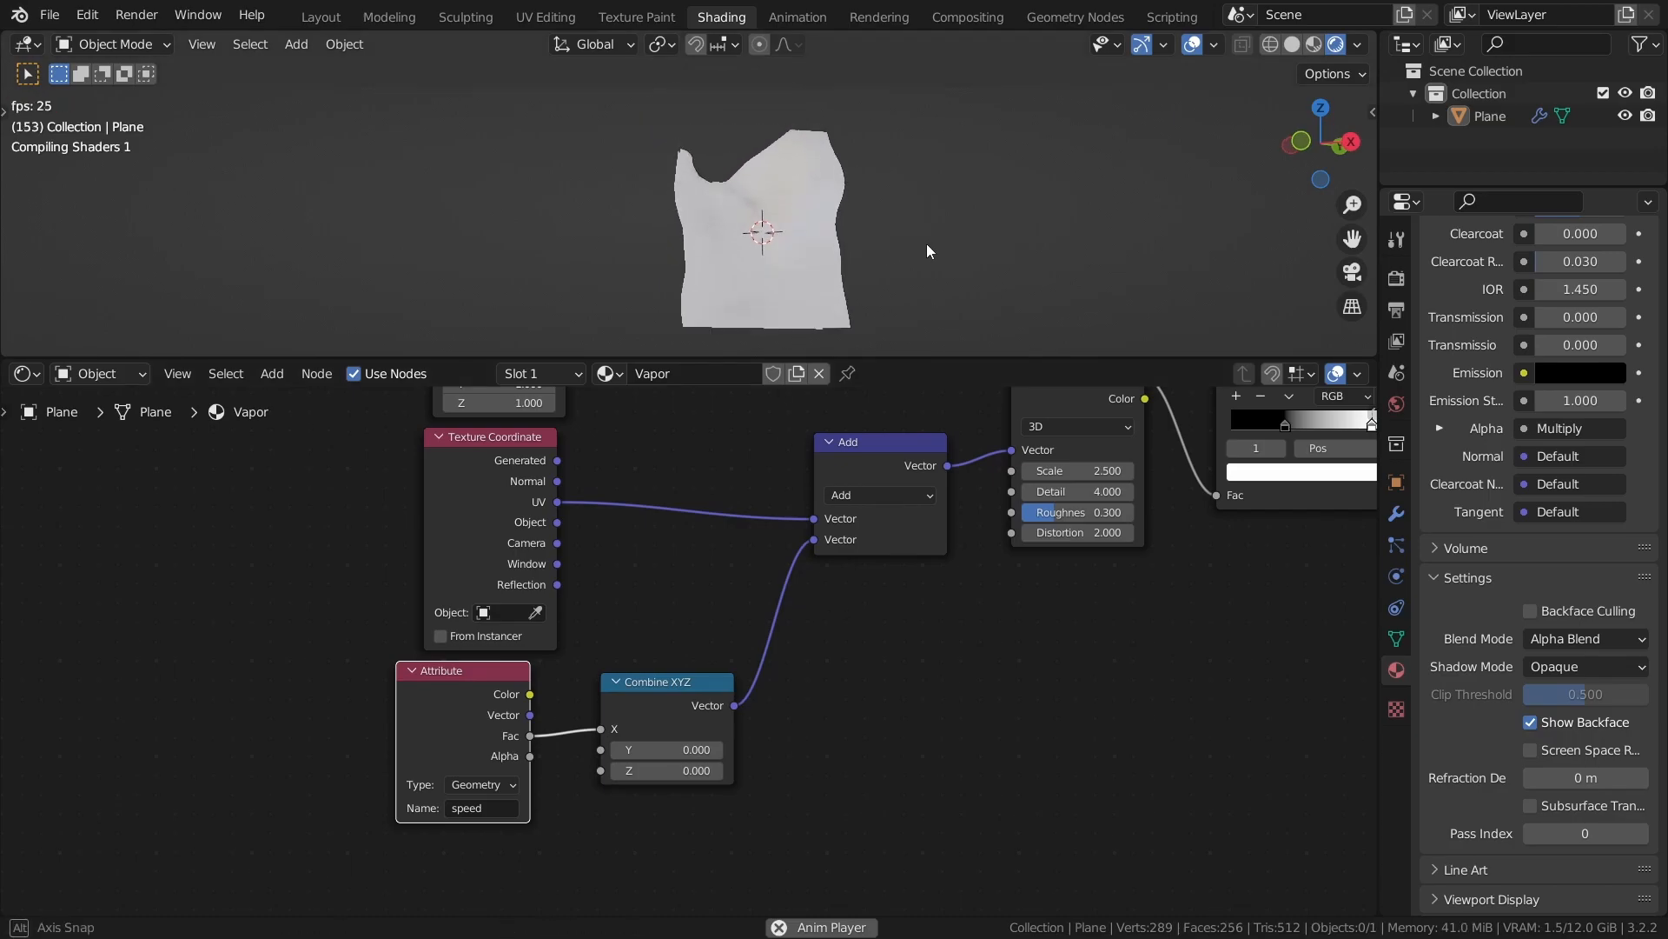
pyautogui.press('KP_1')
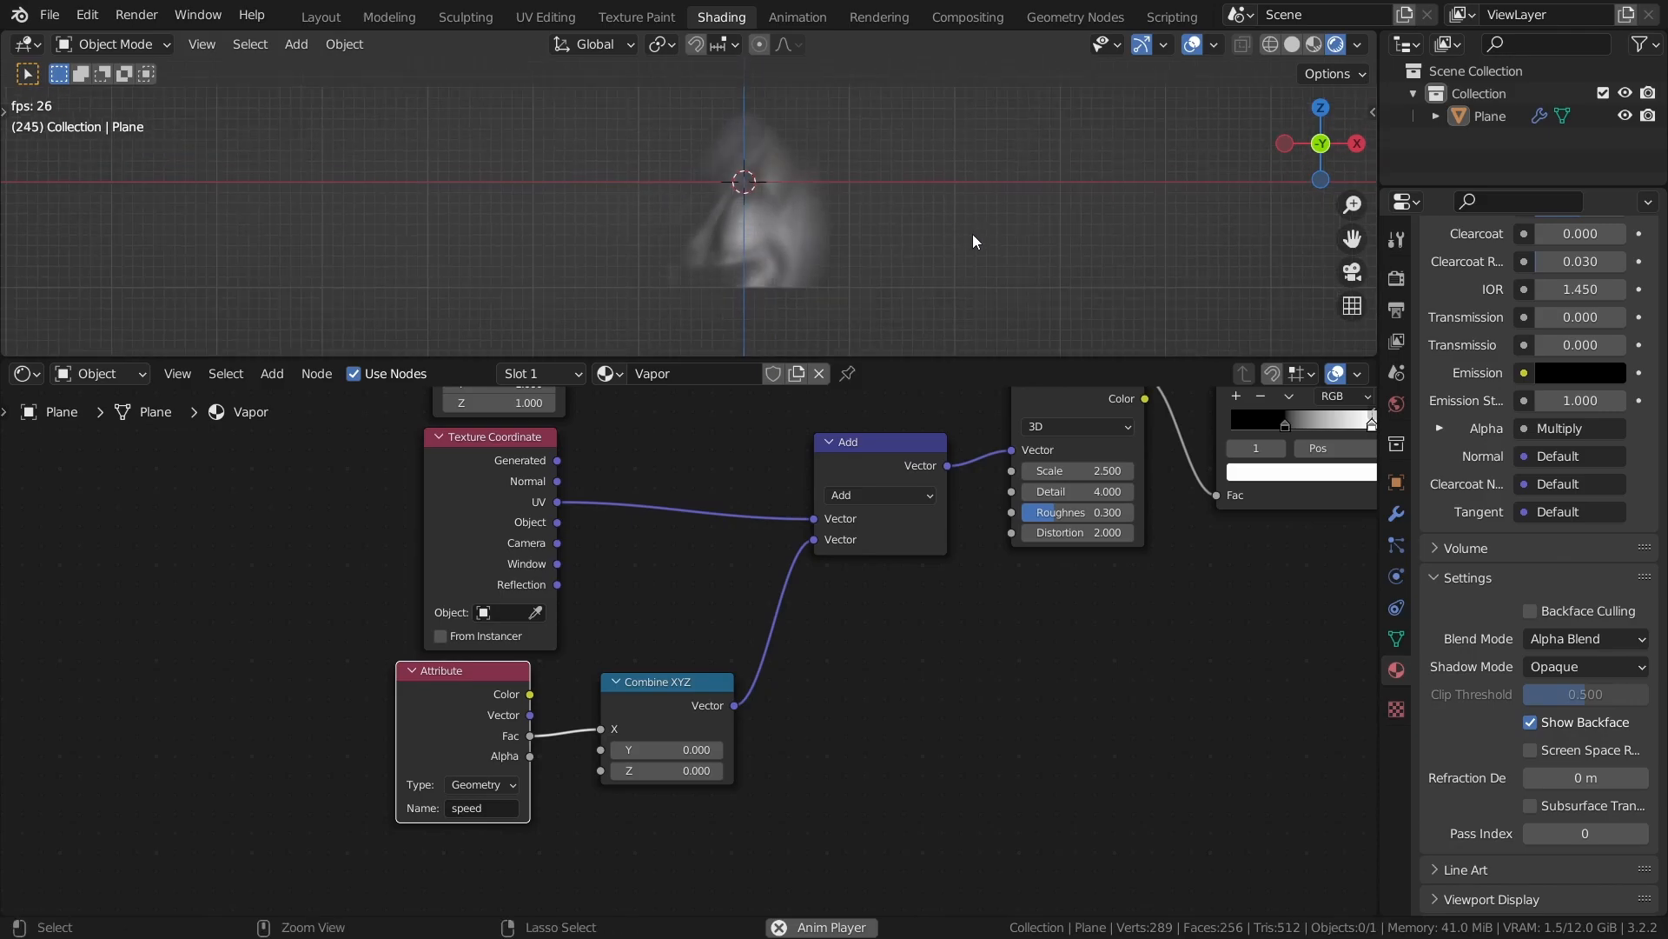
pyautogui.hotkey('ctrl', 's')
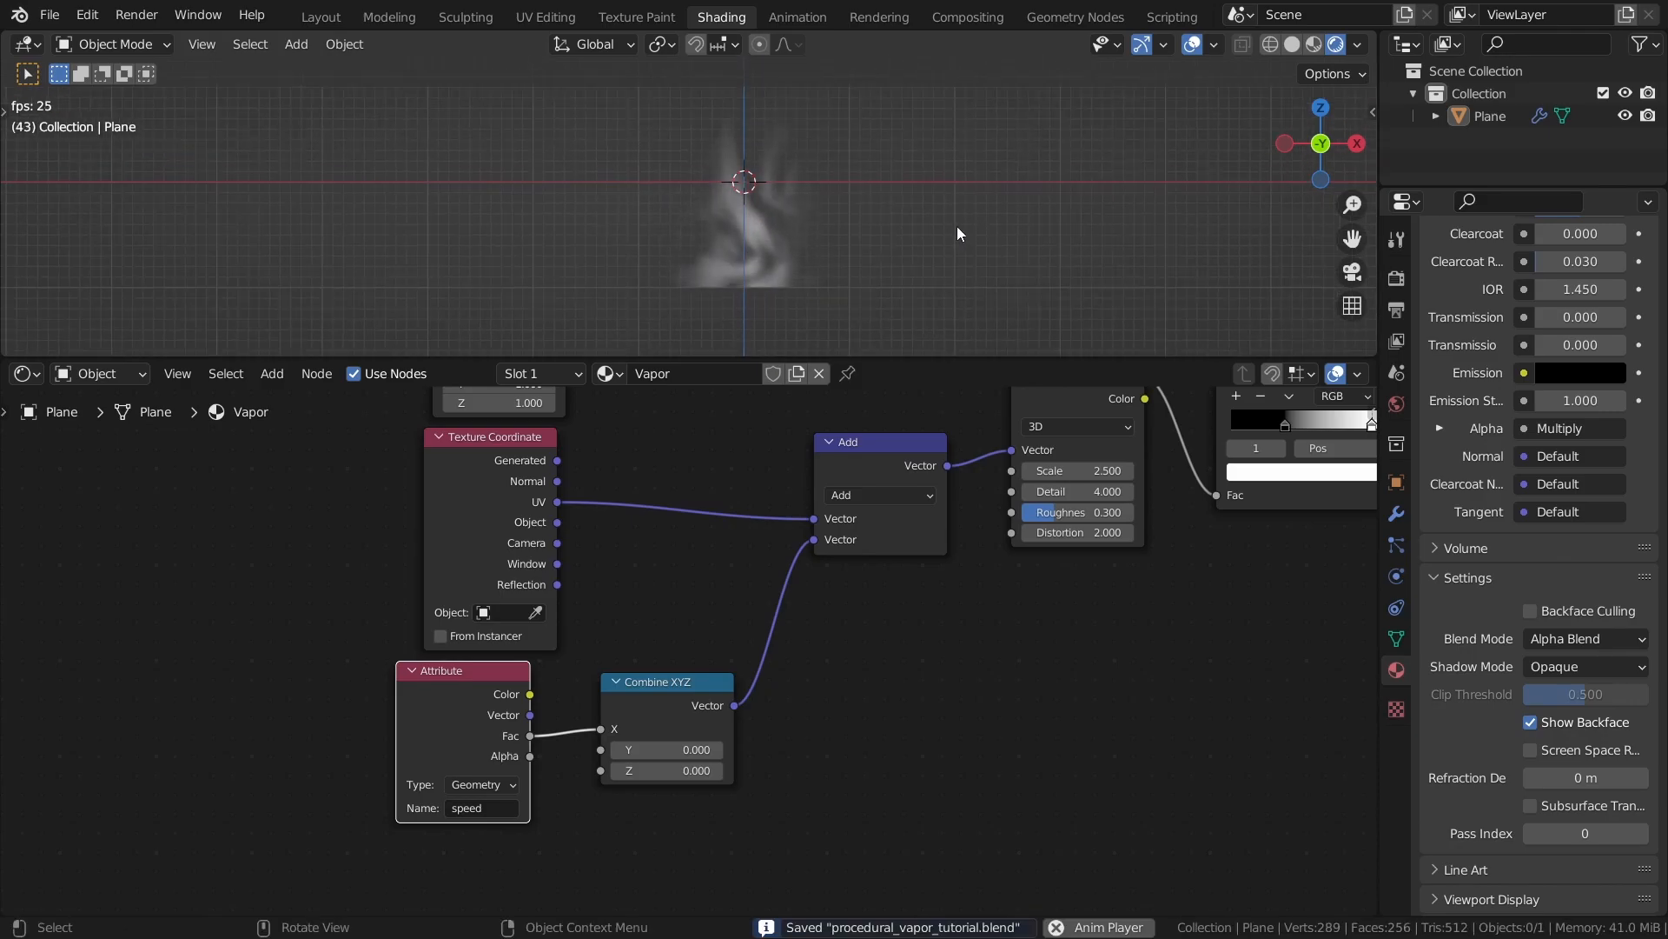
# Insert a Math node set to Multiply between the Attribute's Fac and Combine XYZ's X, and place Combine XYZ beside it.
pyautogui.moveTo(709, 688); pyautogui.dragTo(676, 672, button='middle')
pyautogui.moveTo(663, 676); pyautogui.dragTo(838, 673)
pyautogui.hotkey('shift', 'a')
pyautogui.moveTo(659, 649)
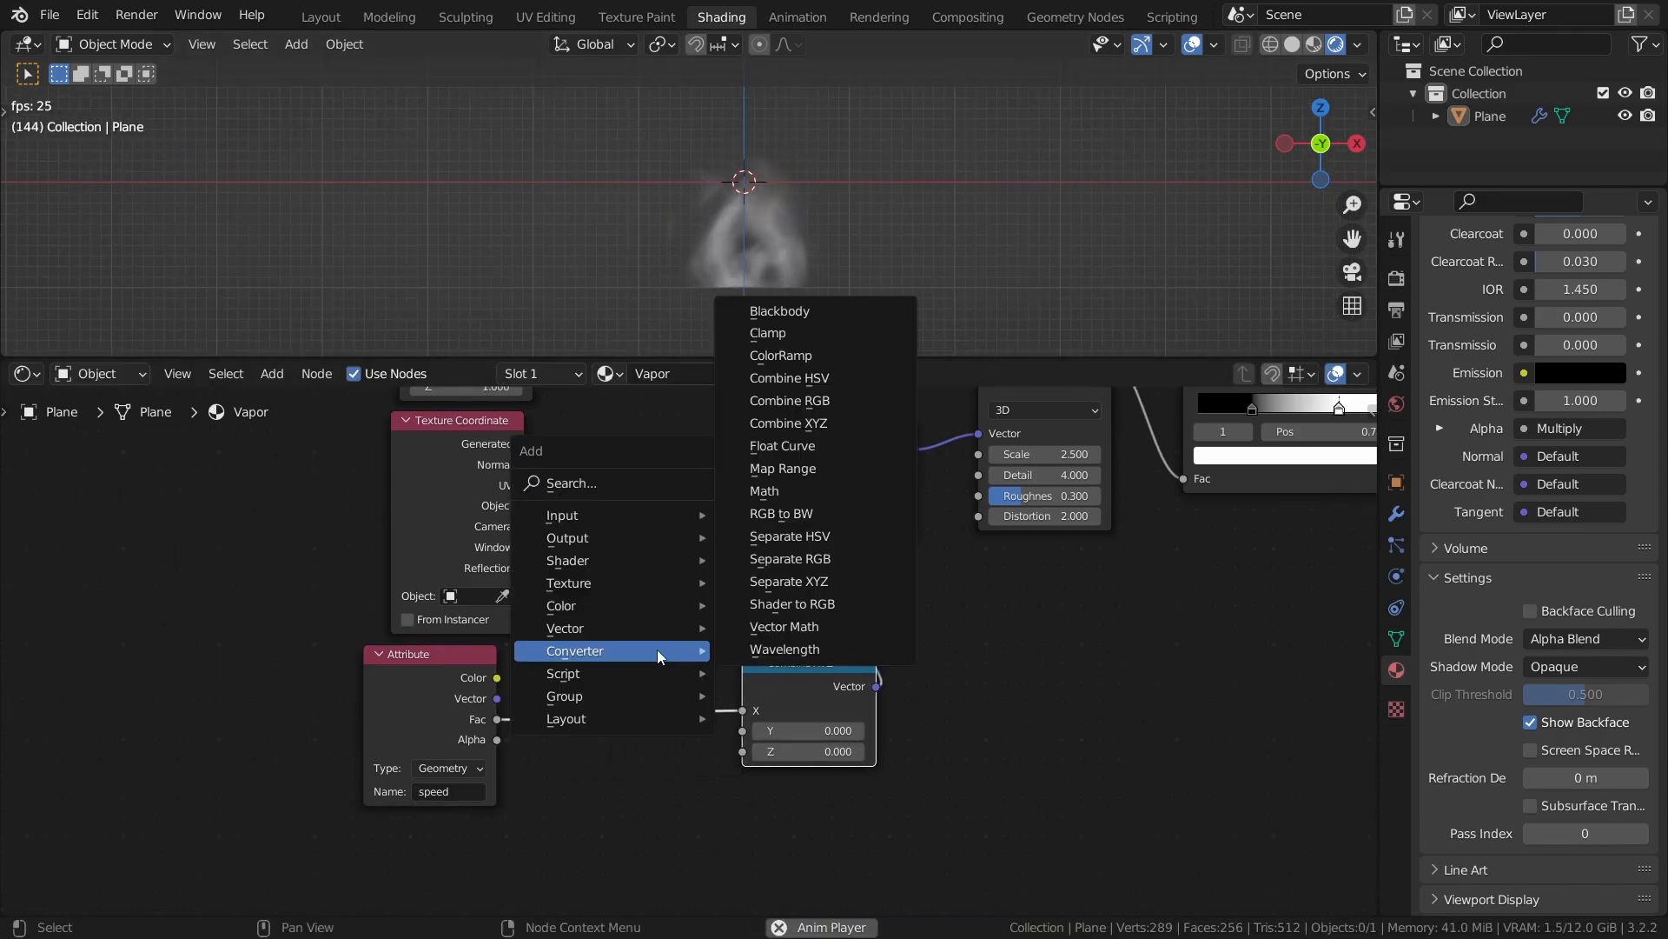
pyautogui.click(799, 491)
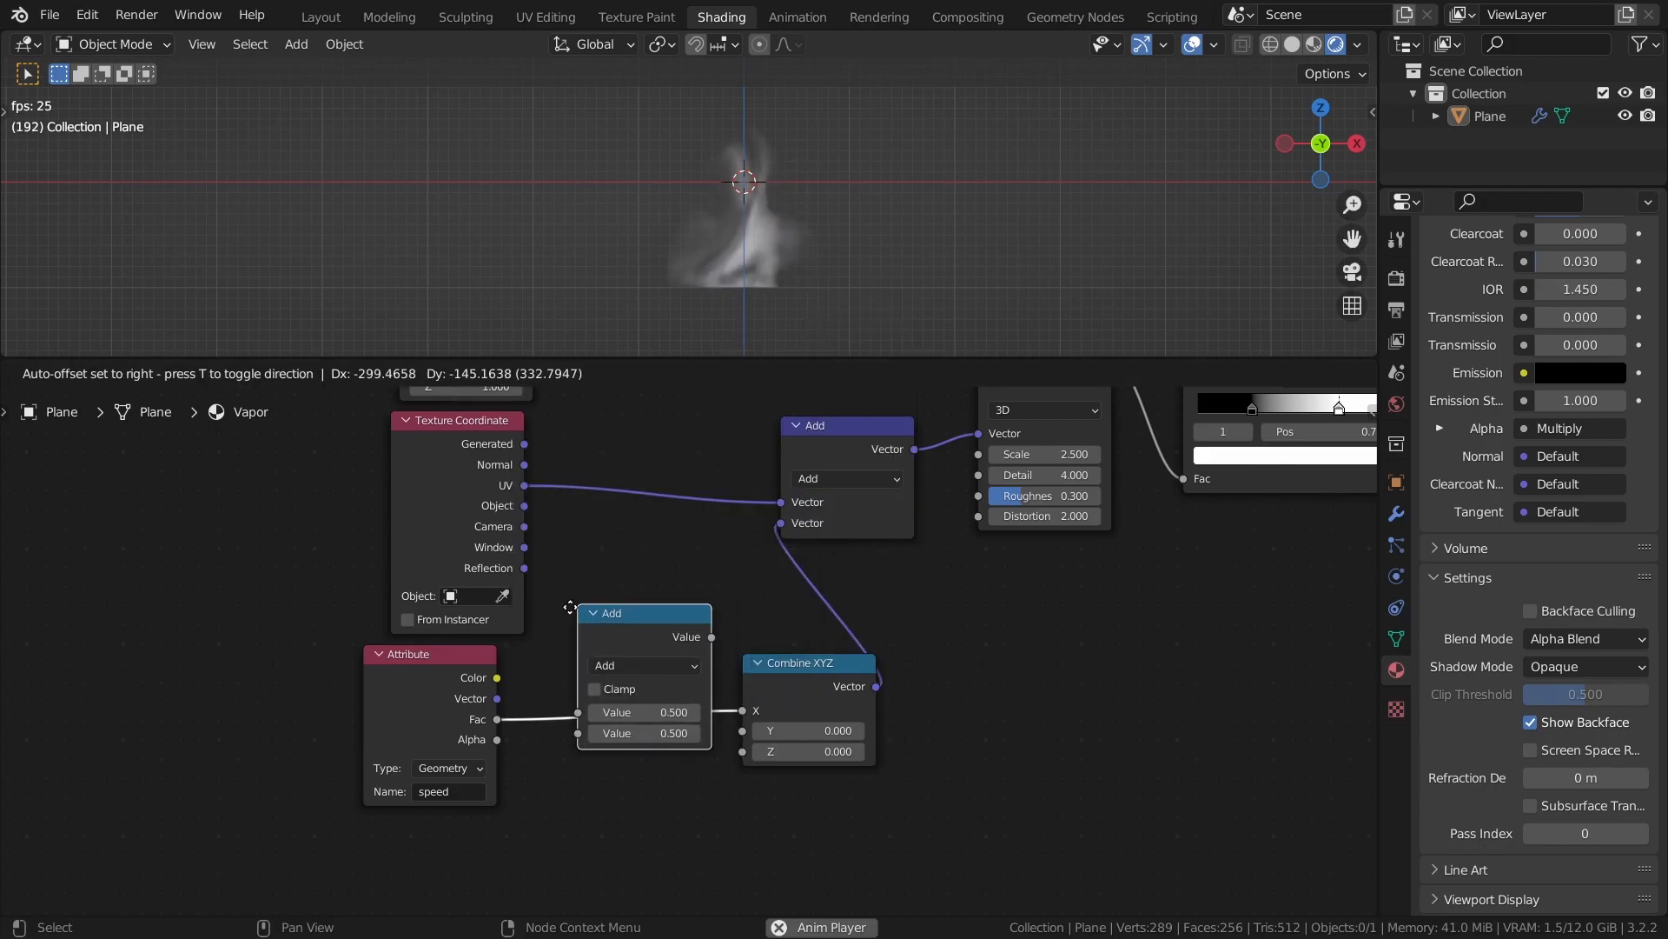
pyautogui.click(639, 672)
pyautogui.click(639, 673)
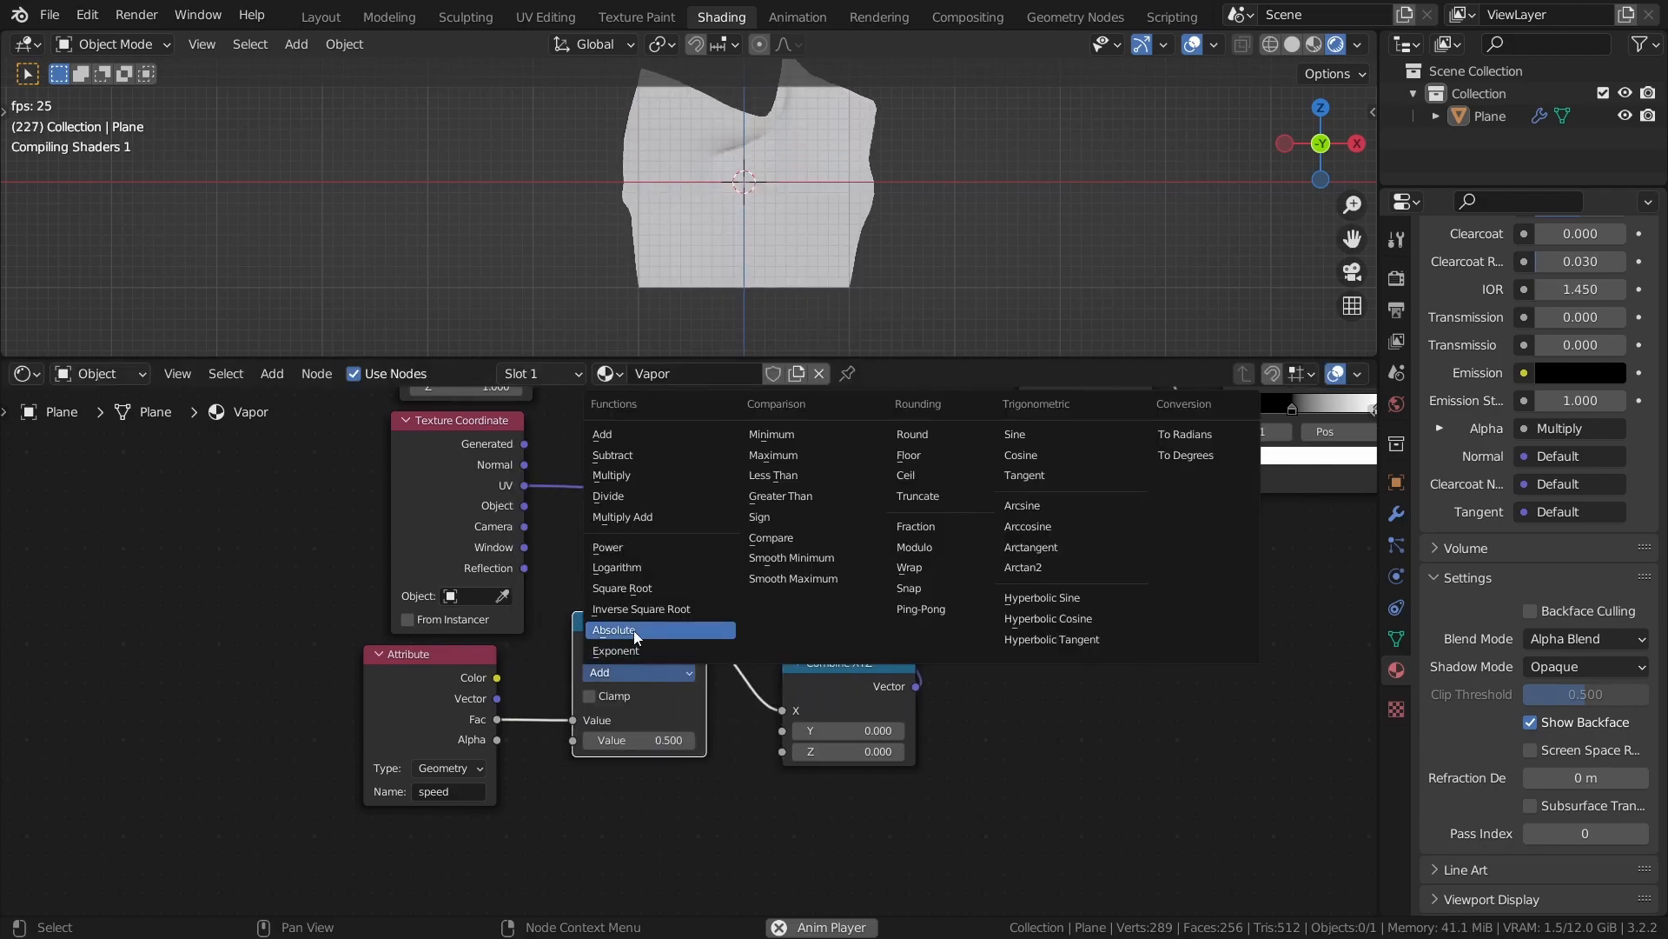
pyautogui.click(636, 474)
pyautogui.moveTo(626, 641); pyautogui.dragTo(619, 613)
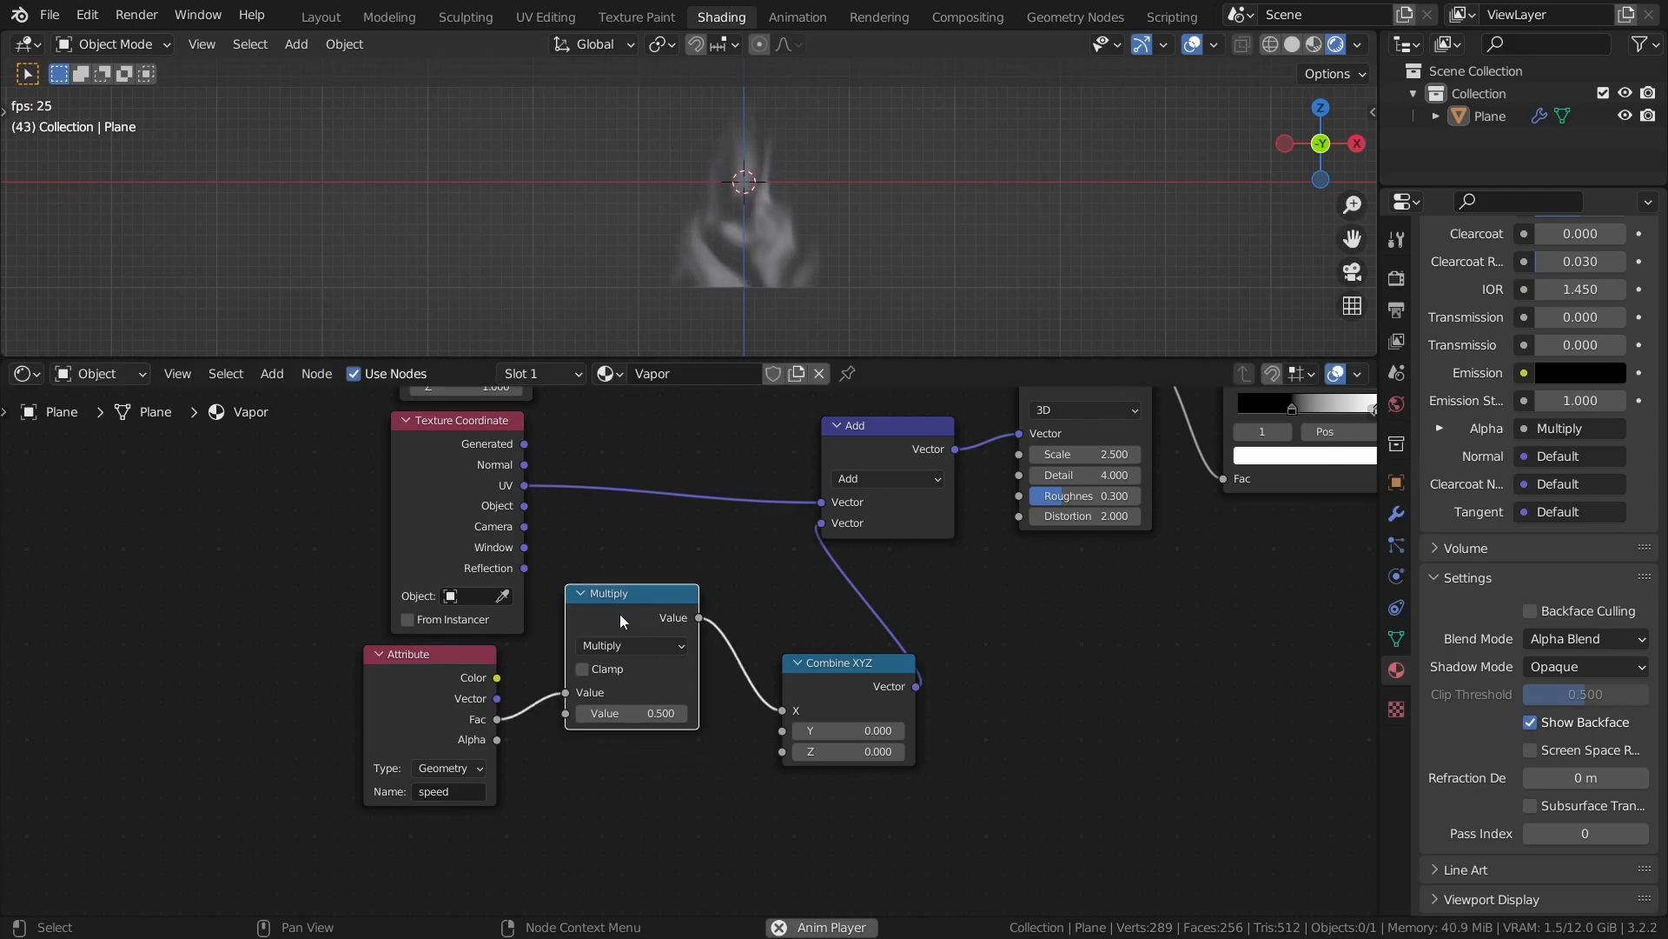
pyautogui.moveTo(836, 683); pyautogui.dragTo(770, 622)
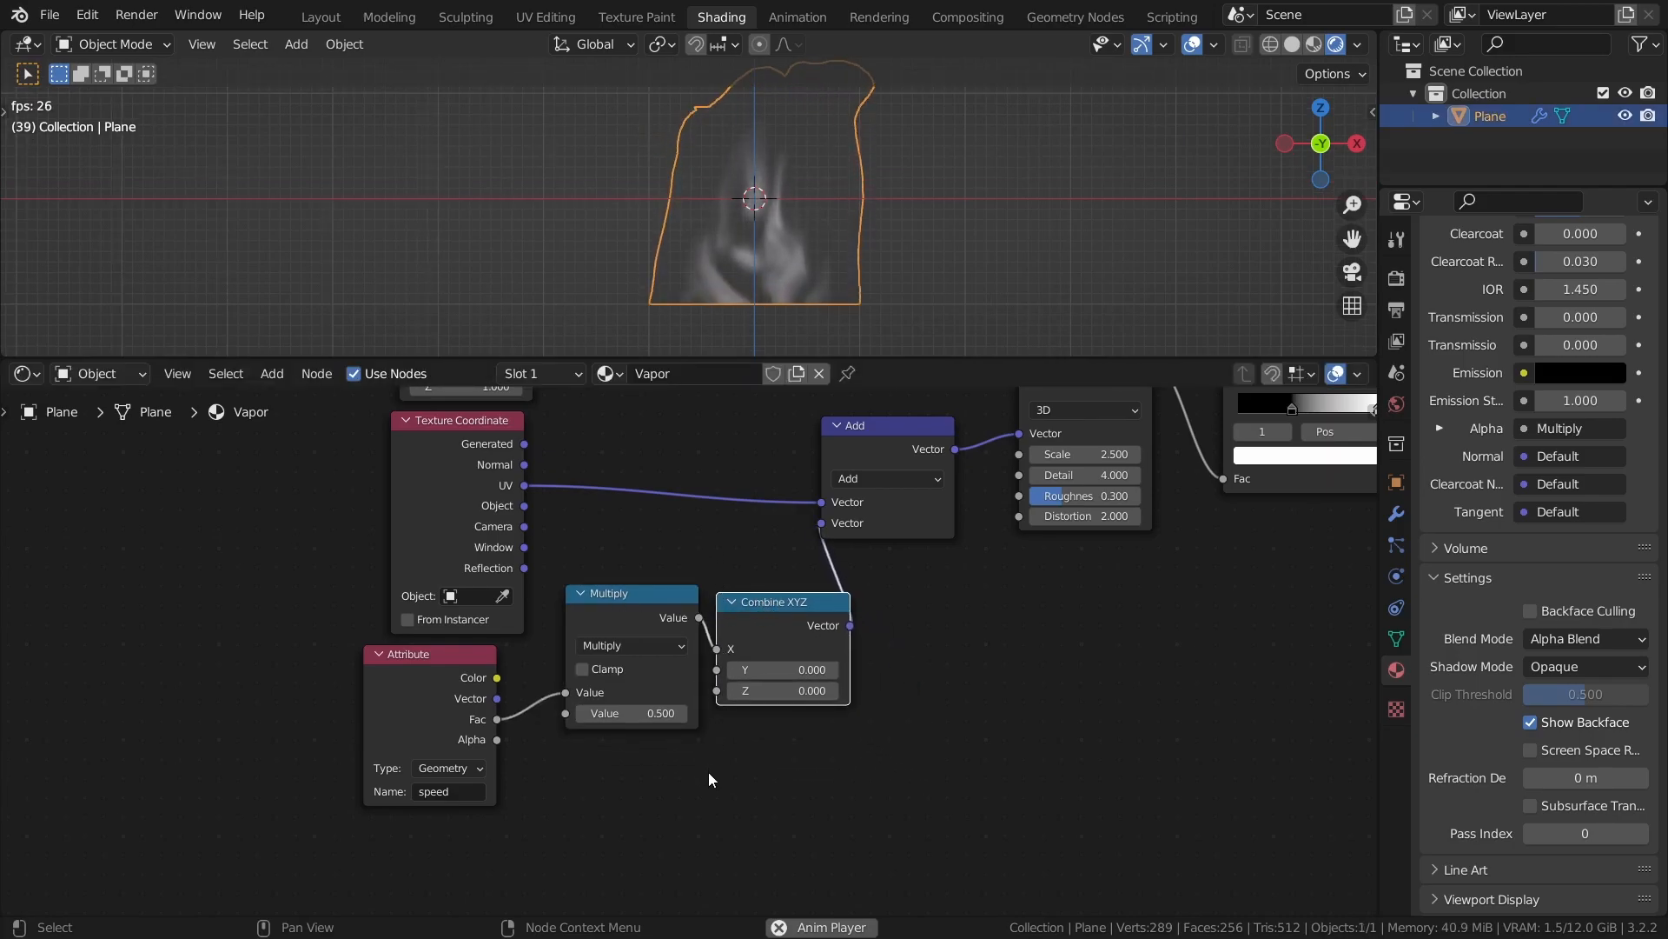
# Duplicate the Multiply node, feed it the Attribute's Fac with a multiplier of 0.05, and connect it to Combine XYZ's Z input.
pyautogui.moveTo(710, 778); pyautogui.dragTo(710, 661, button='middle')
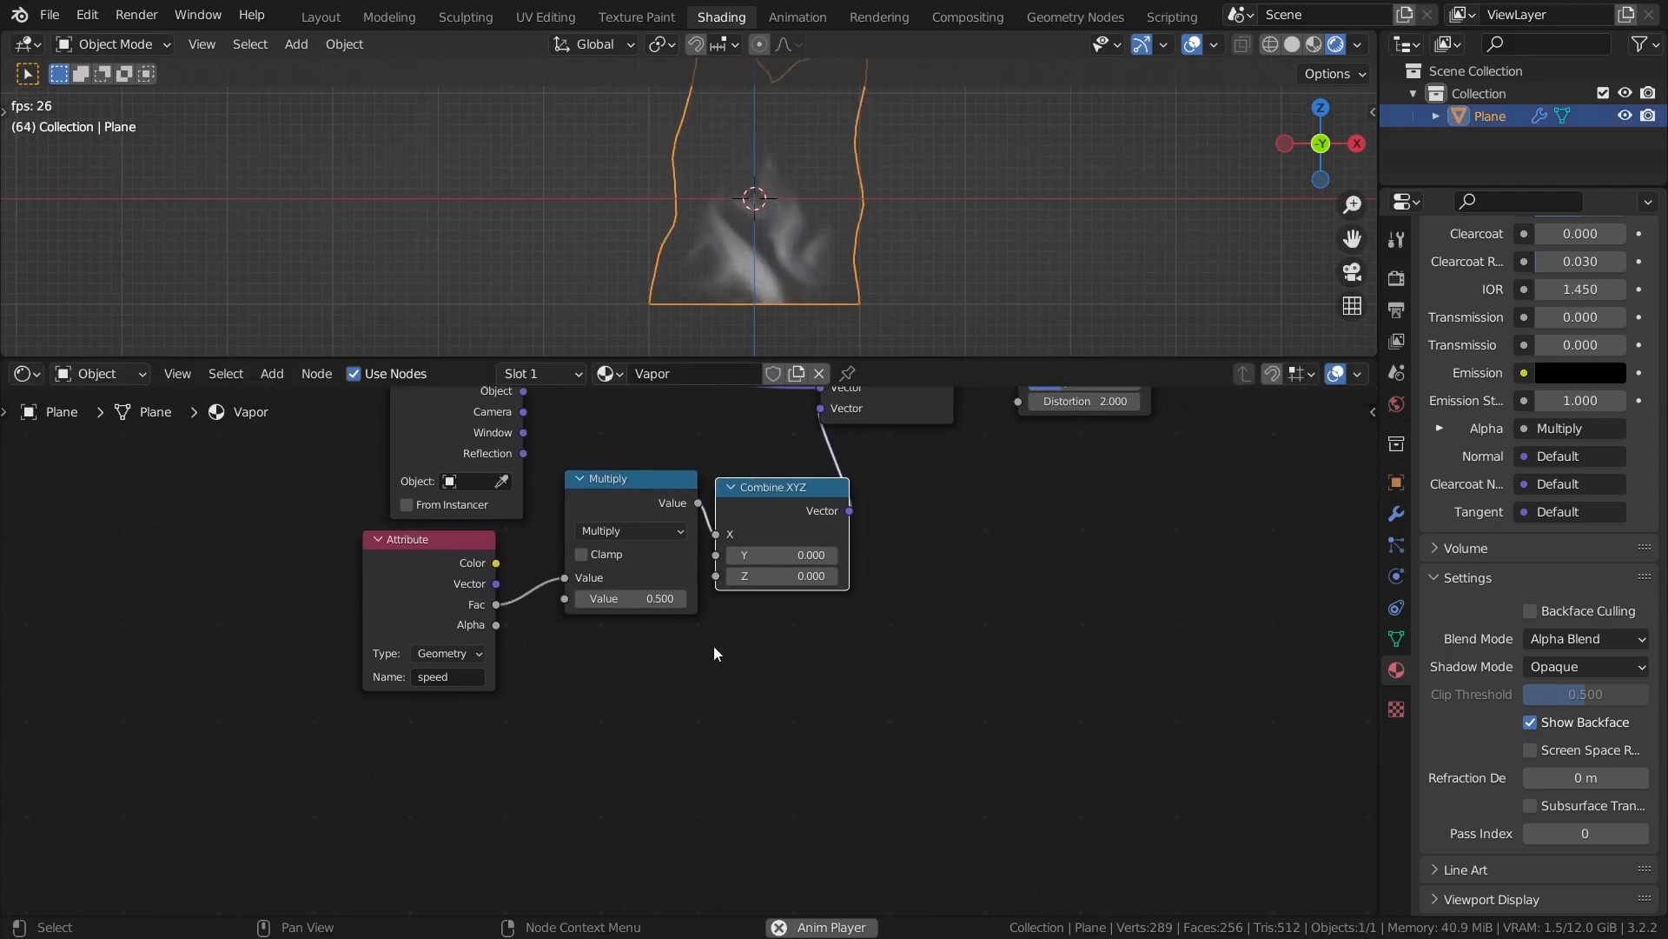
pyautogui.hotkey('ctrl', 'z')
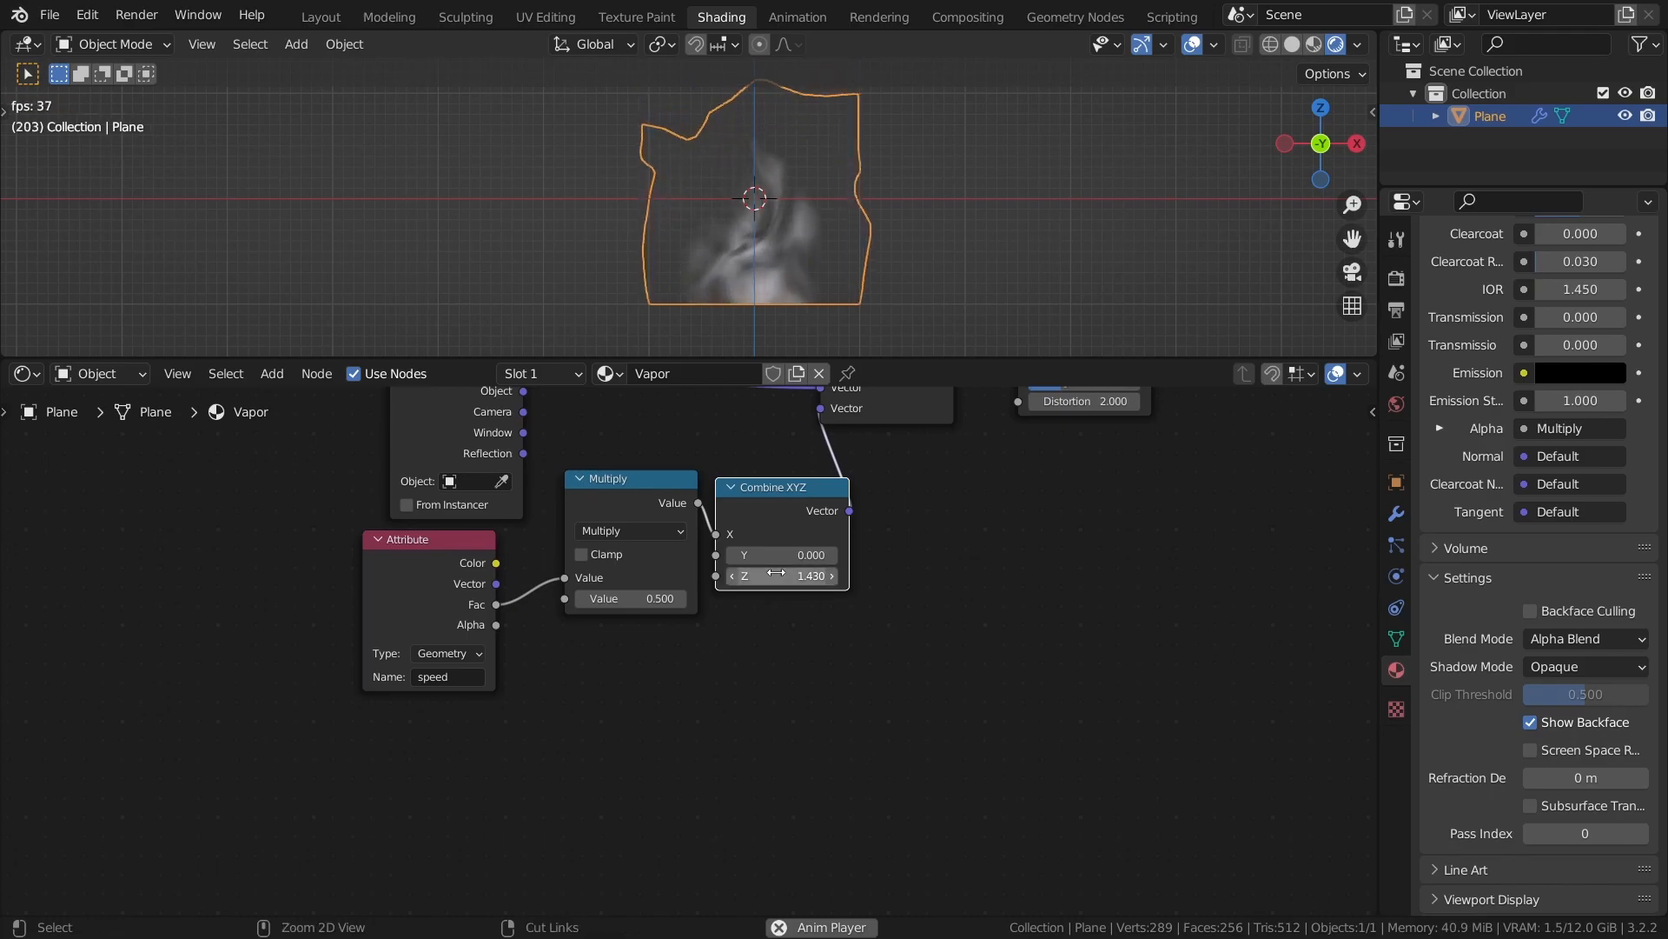
pyautogui.hotkey('ctrl', 'z')
pyautogui.hotkey('shift', 'd')
pyautogui.click(505, 626)
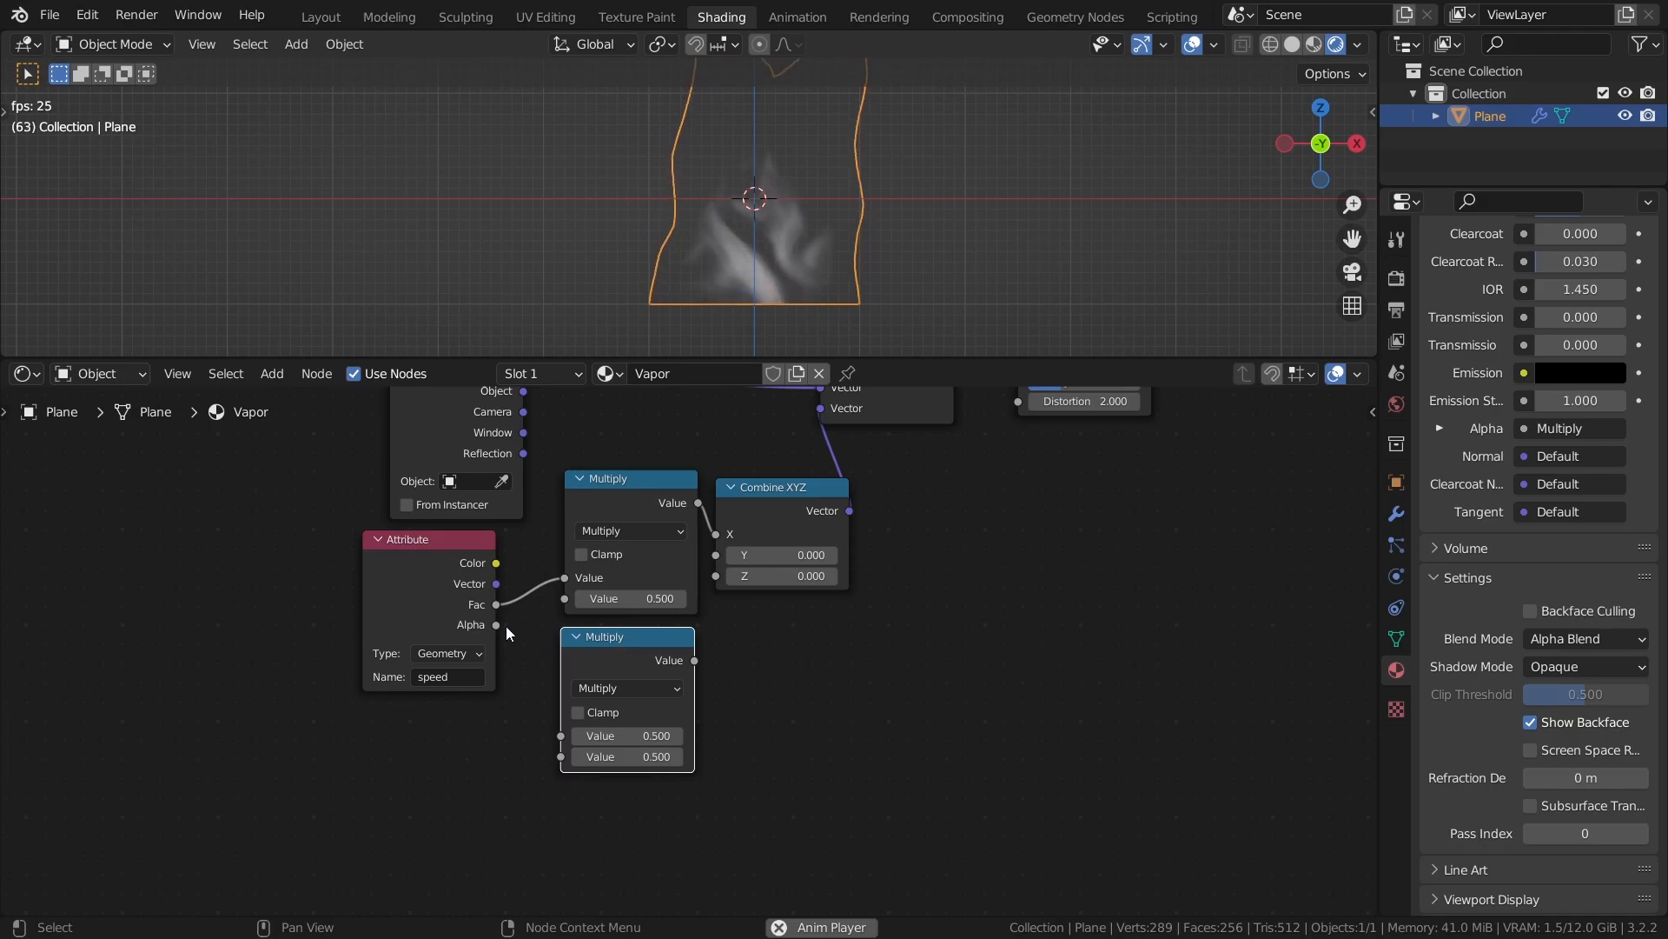
pyautogui.moveTo(558, 726); pyautogui.dragTo(561, 735)
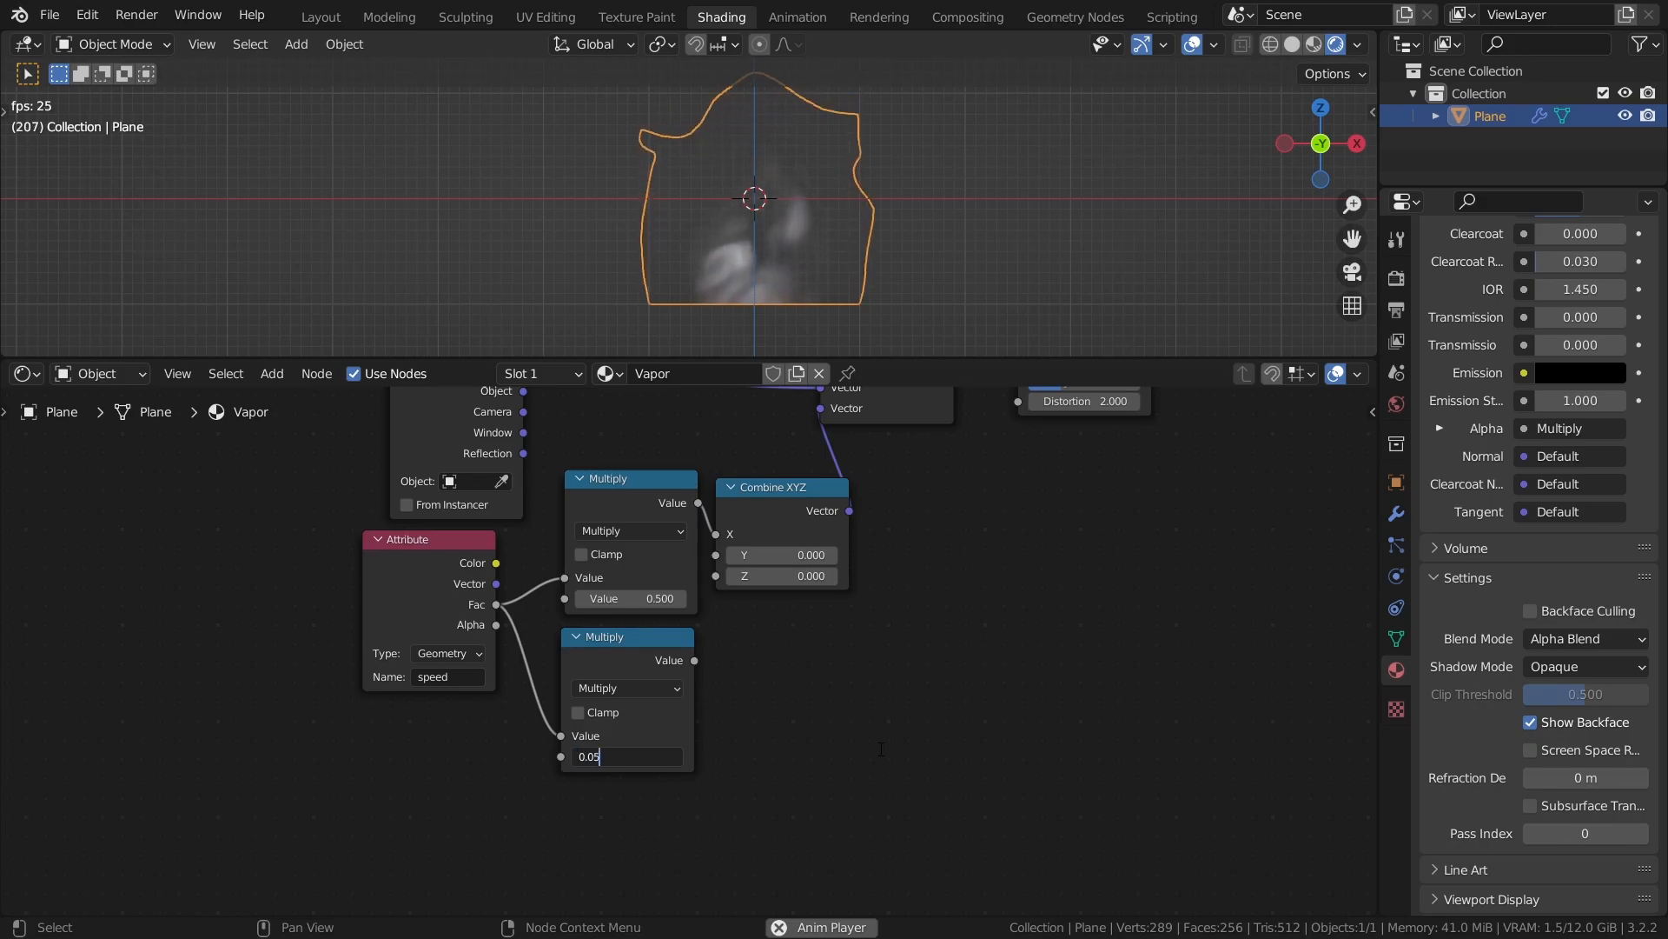
pyautogui.moveTo(707, 647); pyautogui.dragTo(721, 581)
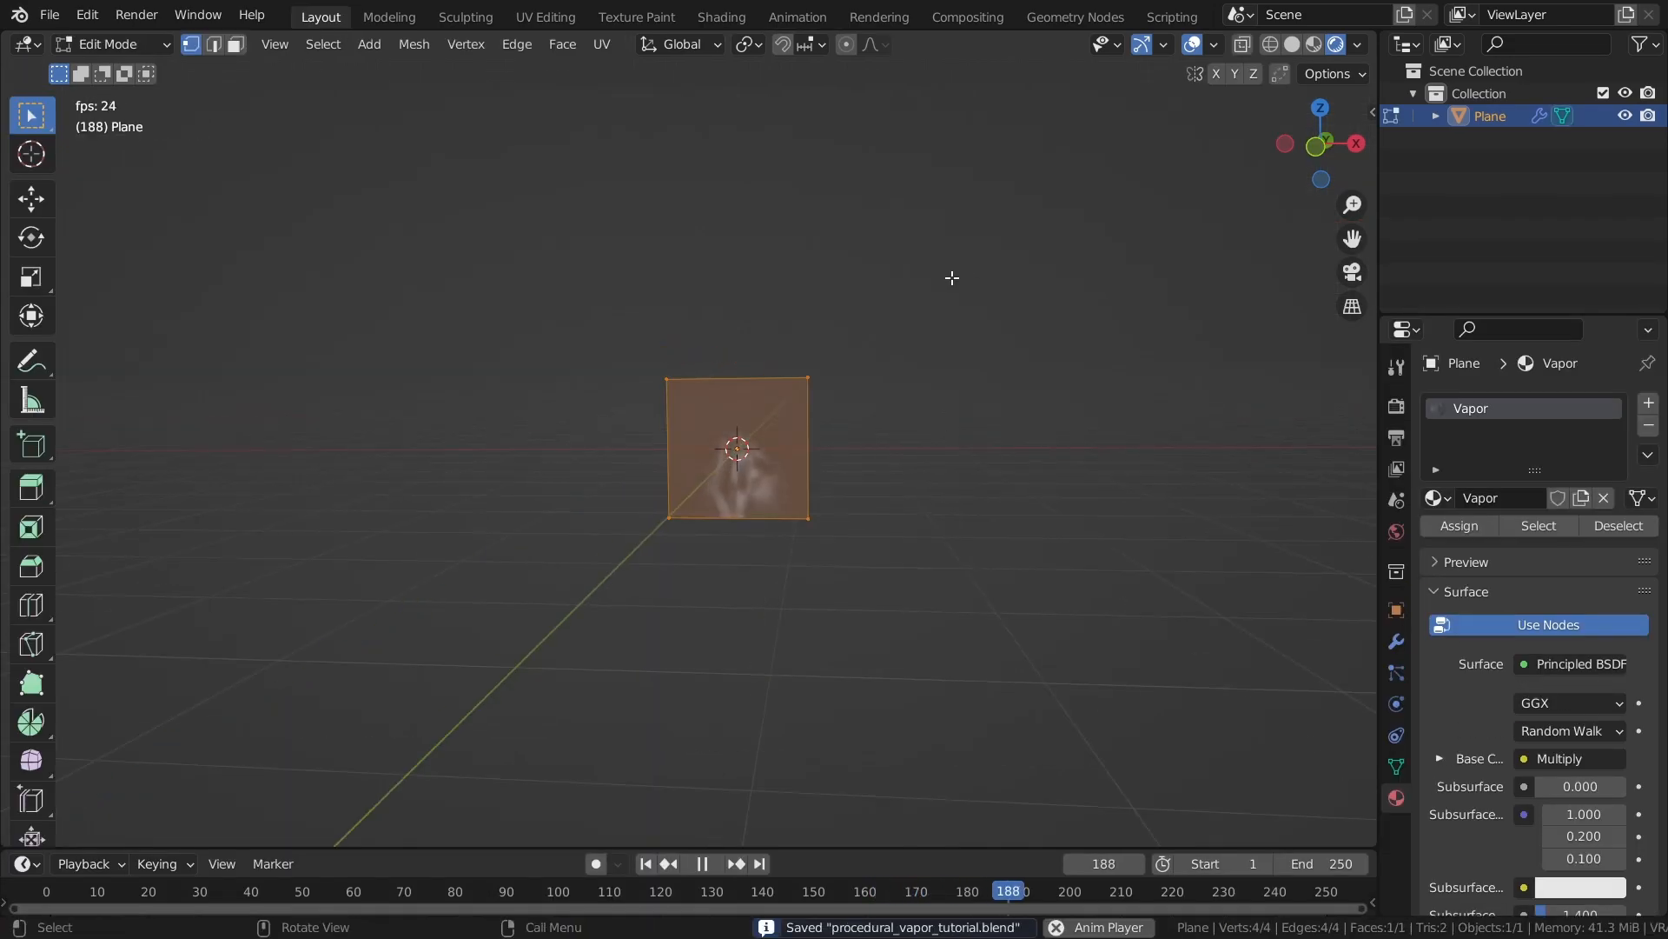
# In the Layout workspace, stretch the plane upward along Z, then narrow and lower the top edge of a copy beside it.
pyautogui.press('g')
pyautogui.press('z')
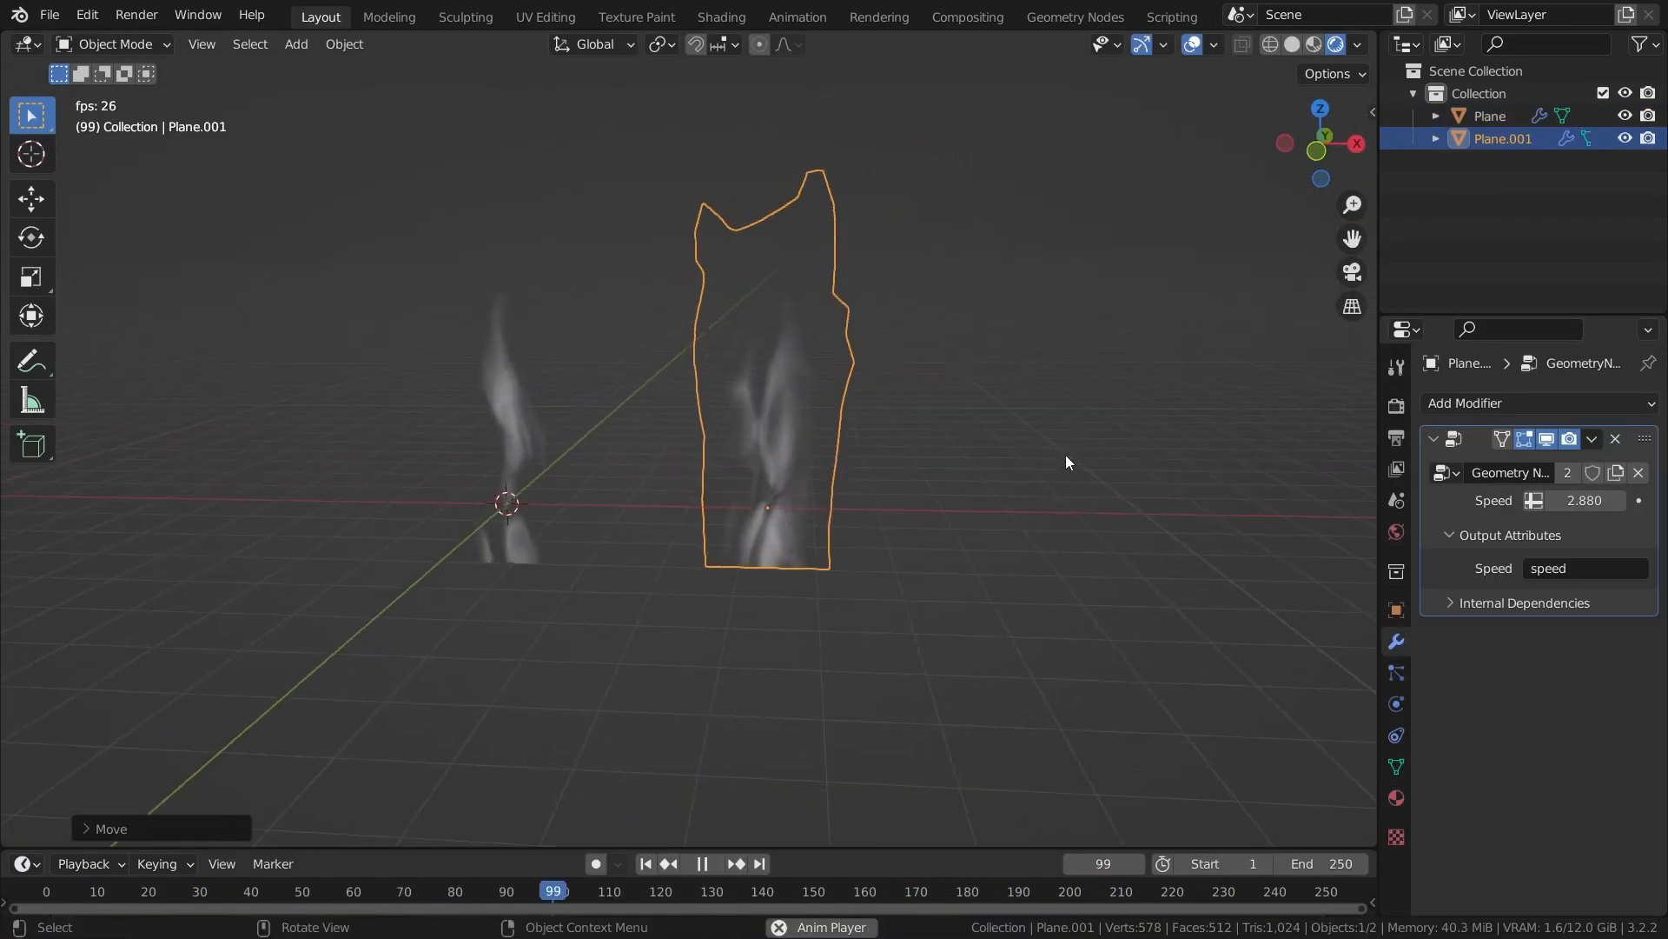
pyautogui.press('Tab')
pyautogui.press('s')
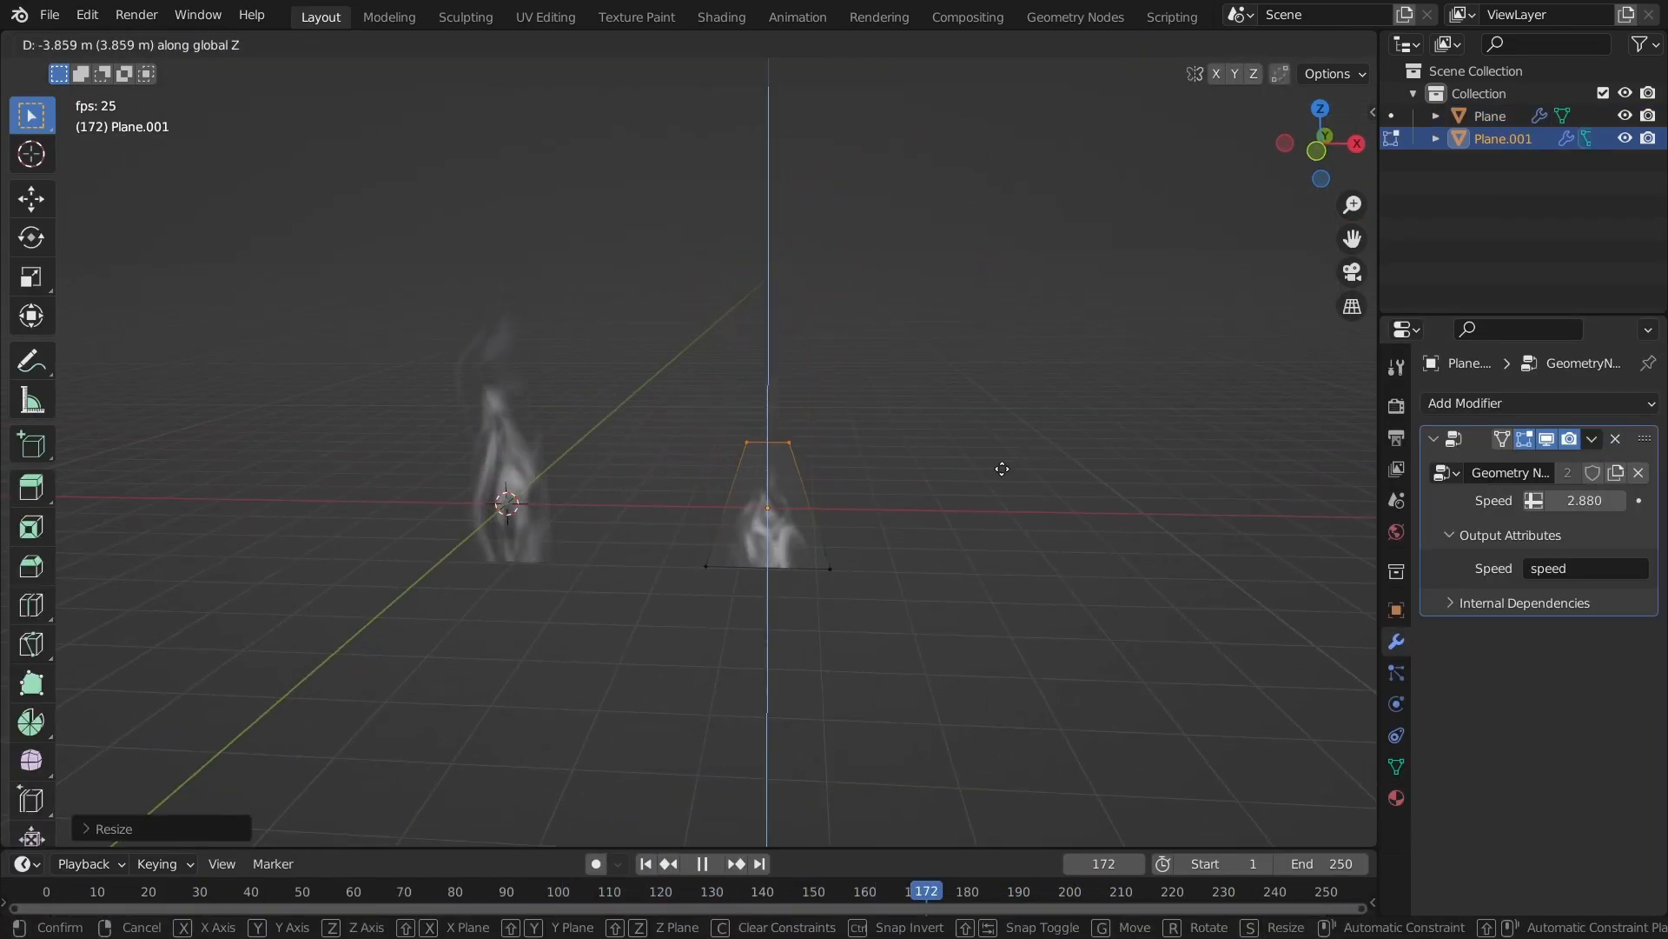
# Make two more copies of the vapor plane with Speed 10 and 2, and reshape them by scaling their bottom edges.
pyautogui.hotkey('shift', 'd')
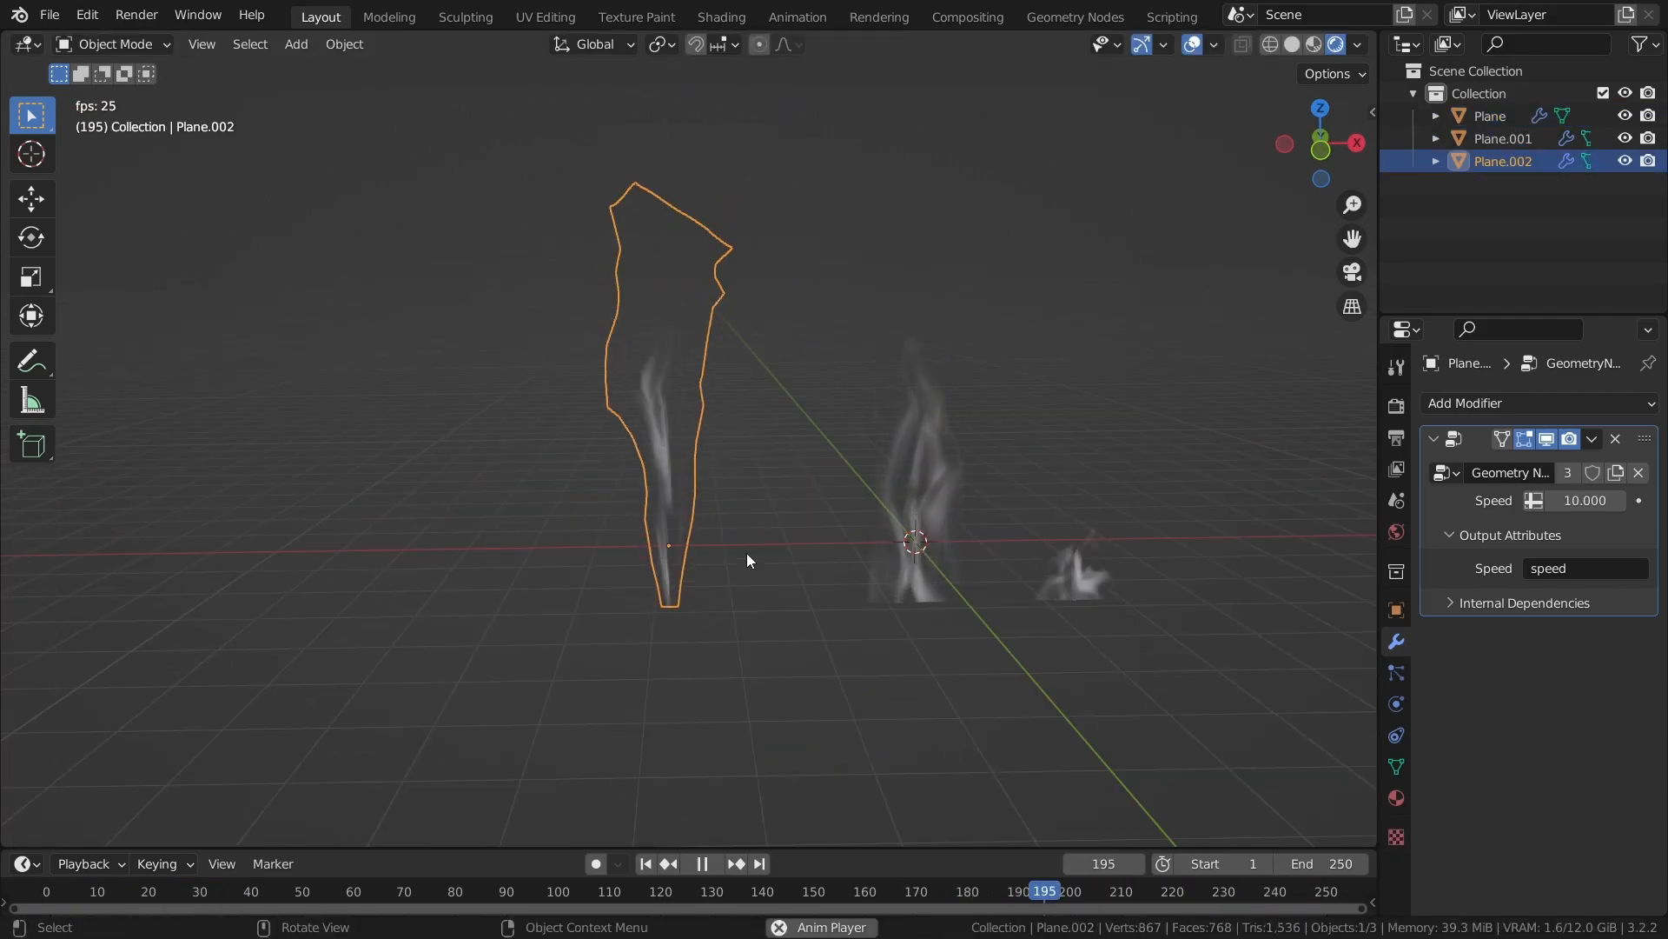
pyautogui.click(840, 529)
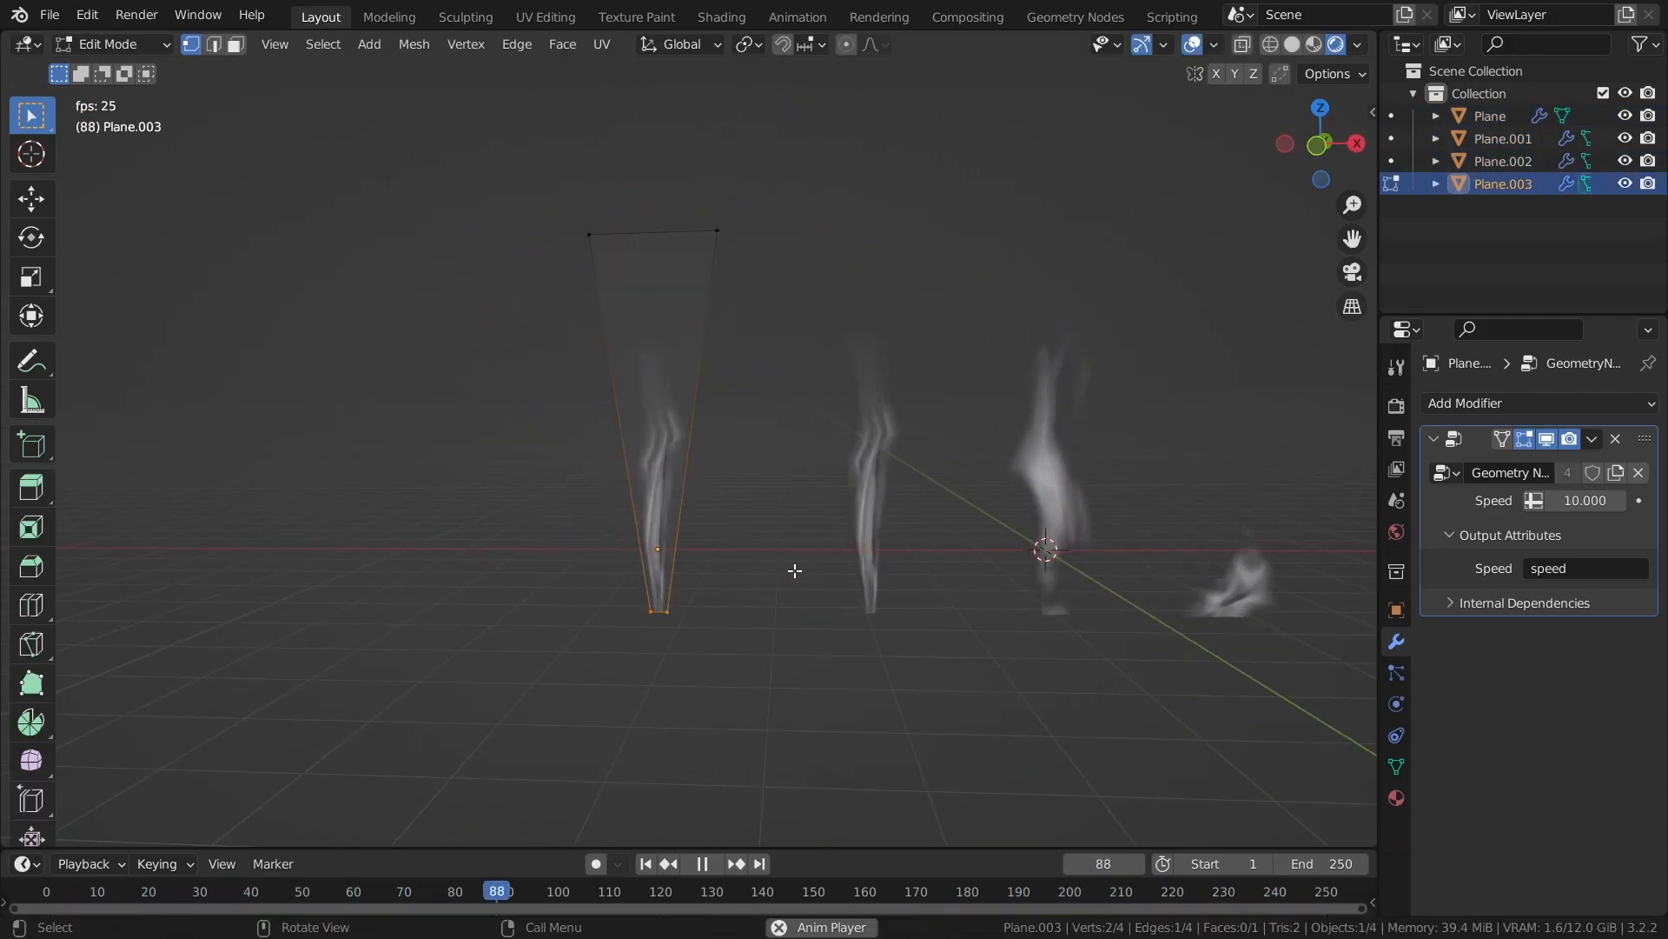
pyautogui.press('s')
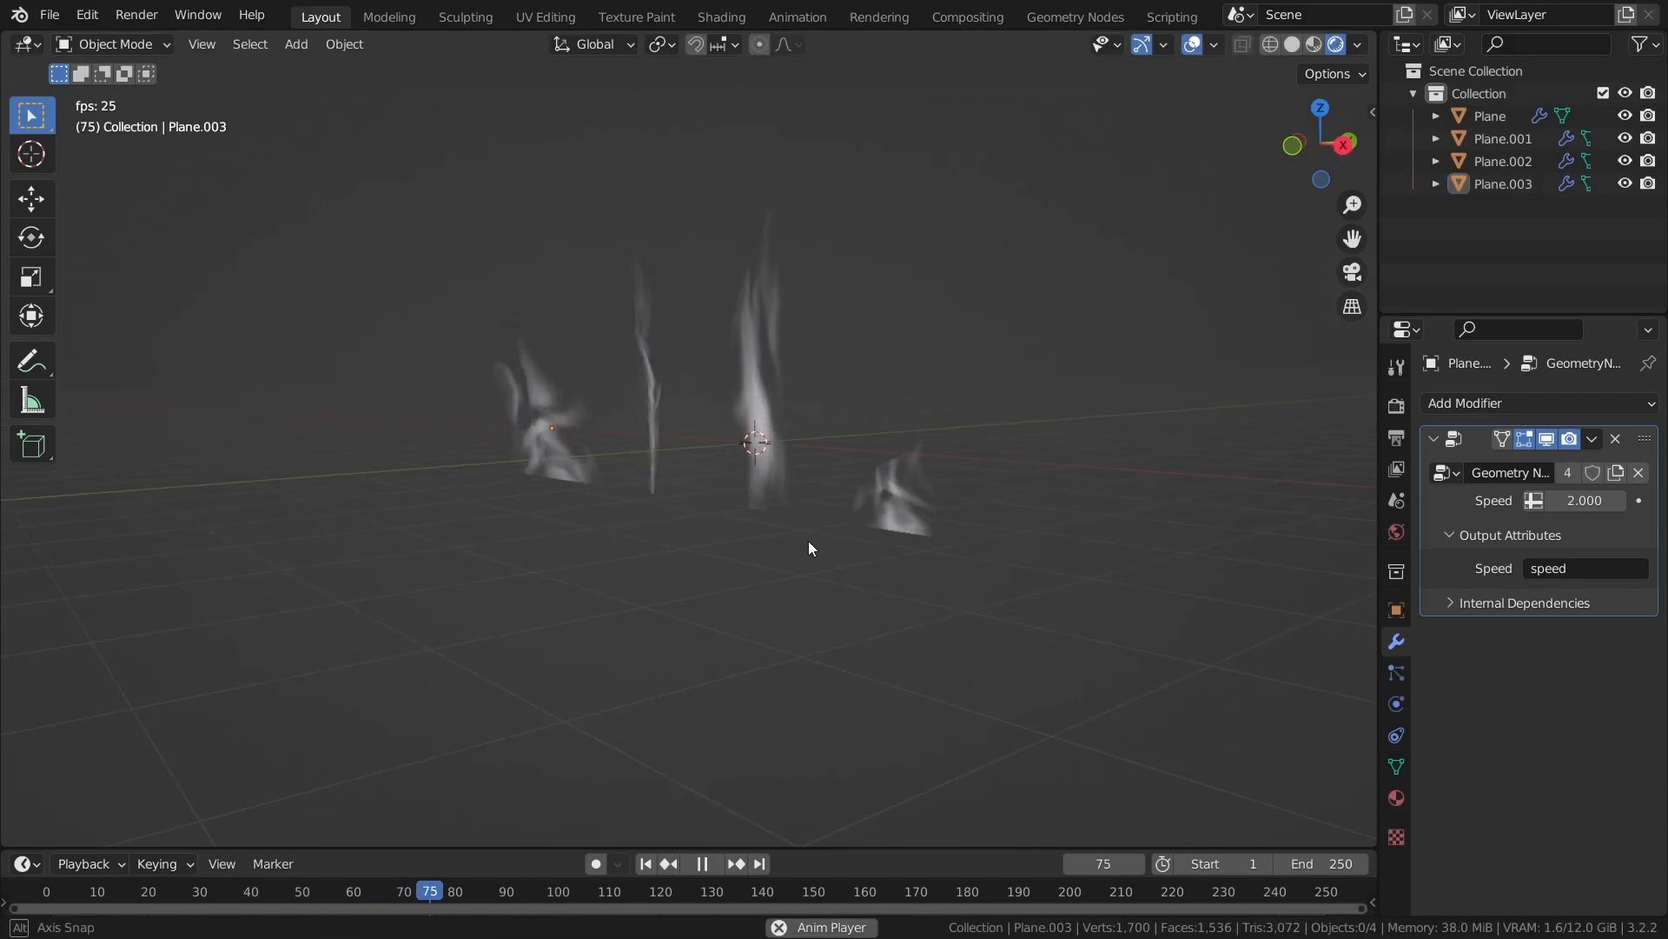
# In the Geometry Nodes workspace, insert a Subdivision Surface node between Set Shade Smooth and Group Output, then deselect all objects.
pyautogui.moveTo(808, 541); pyautogui.dragTo(972, 536, button='middle')
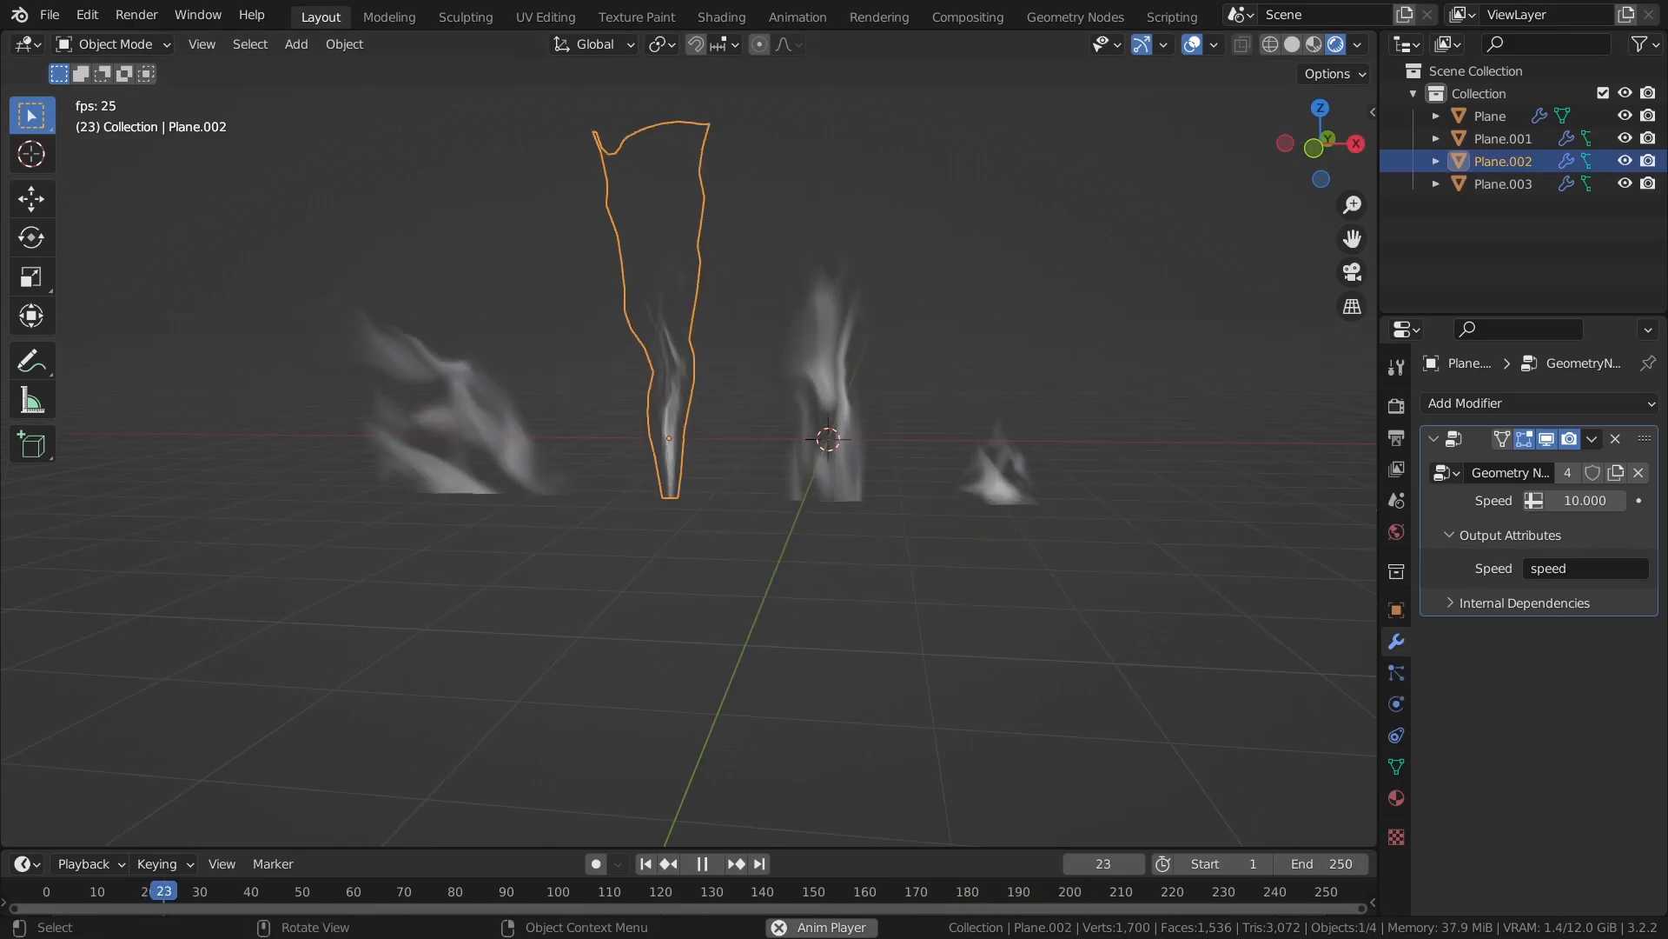
pyautogui.moveTo(658, 334); pyautogui.dragTo(813, 163, button='middle')
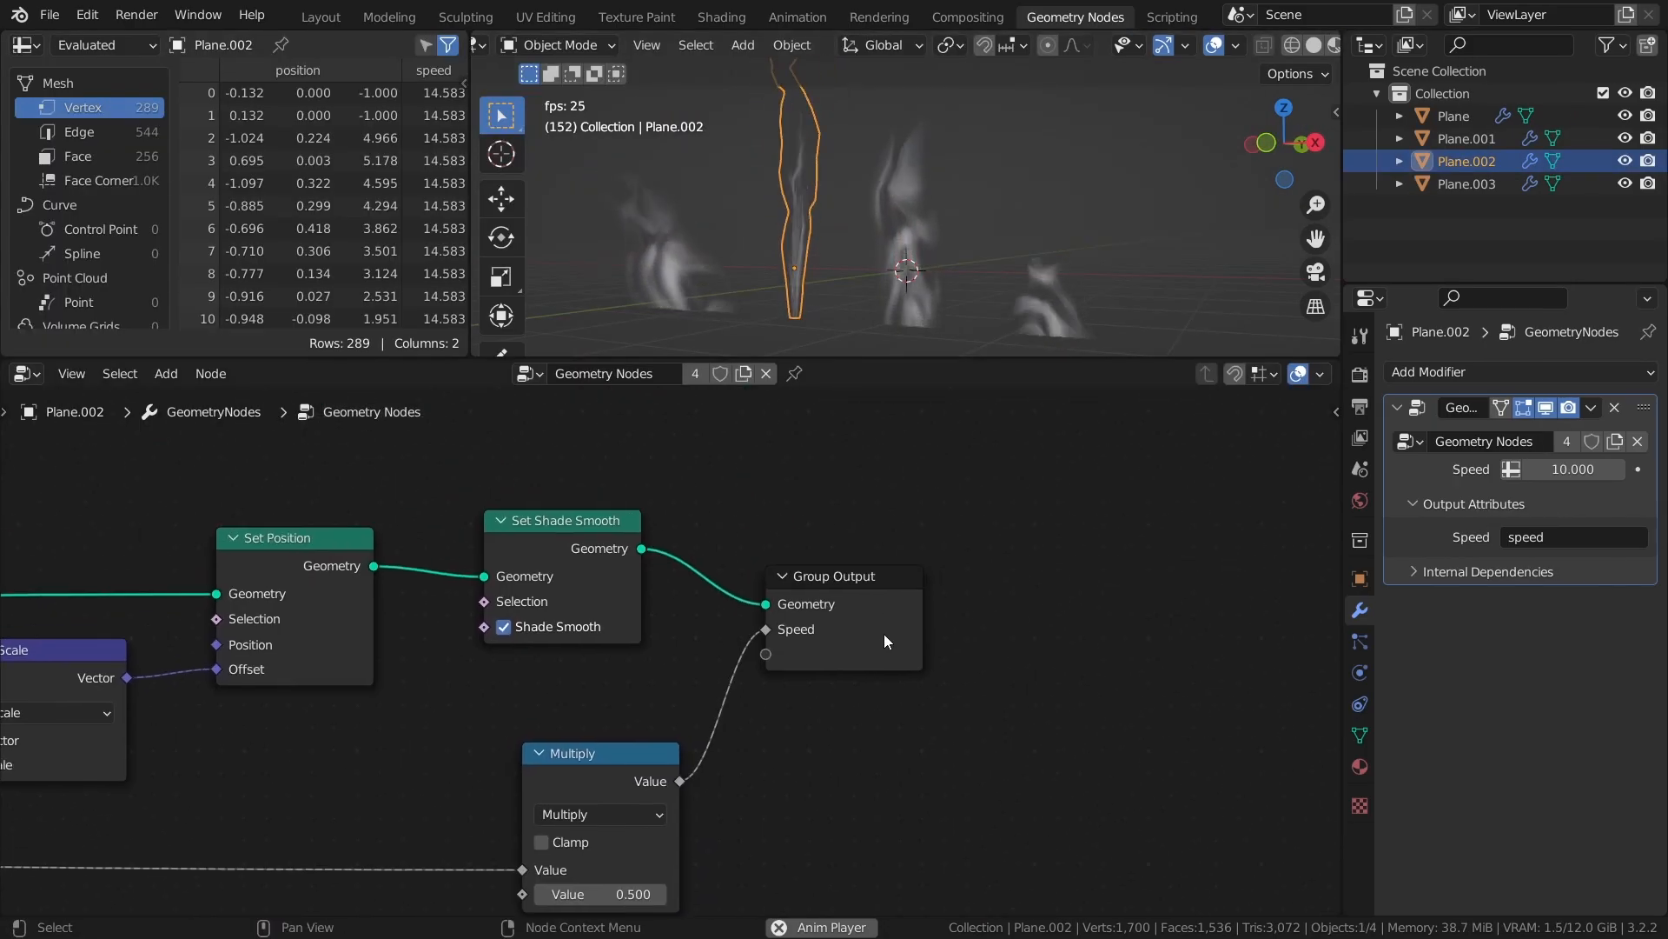
pyautogui.moveTo(887, 634); pyautogui.dragTo(1055, 591)
pyautogui.hotkey('shift', 'a')
pyautogui.click(796, 451)
pyautogui.write('sub')
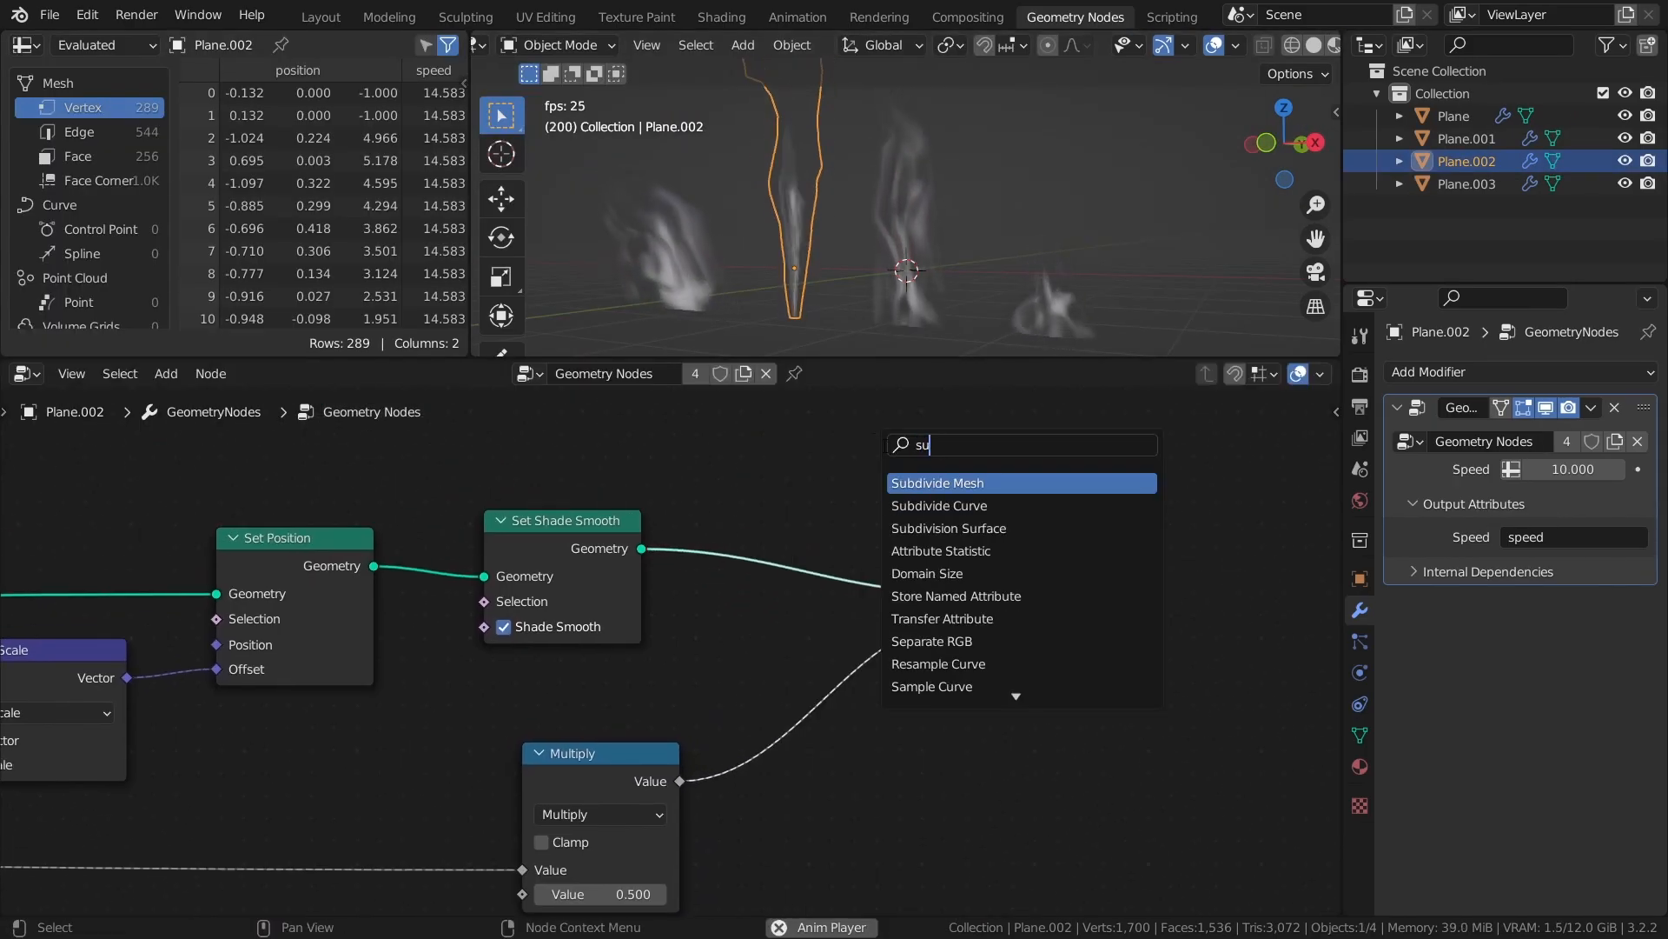
pyautogui.click(963, 528)
pyautogui.click(801, 546)
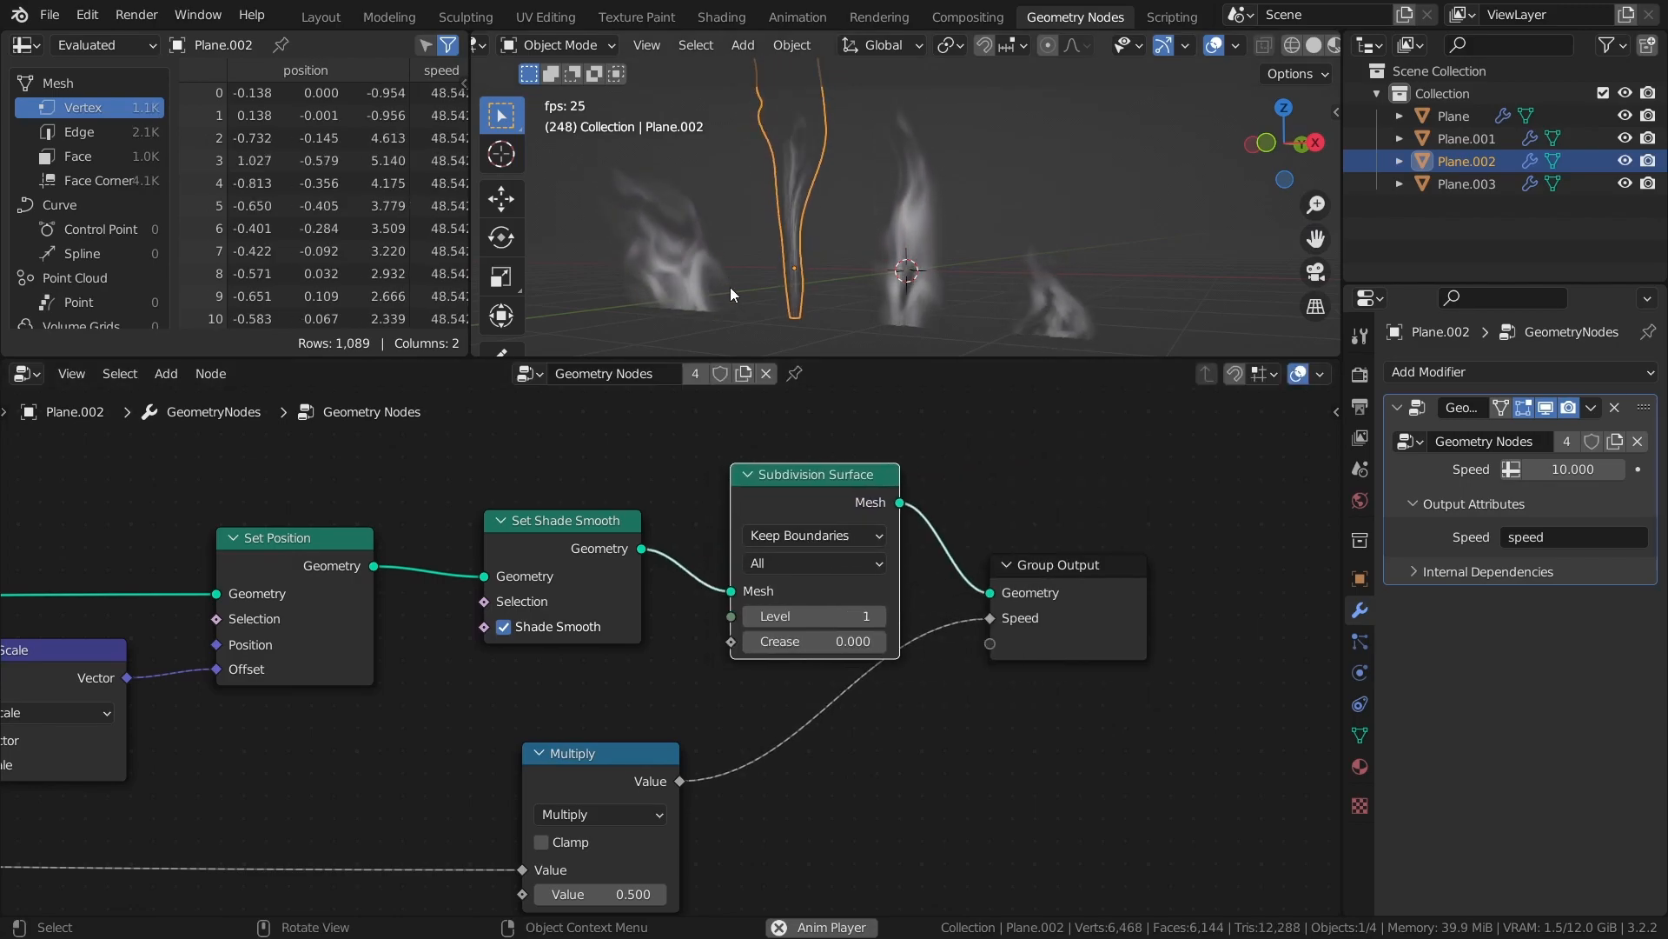
pyautogui.press('a')
pyautogui.hotkey('alt', 'a')
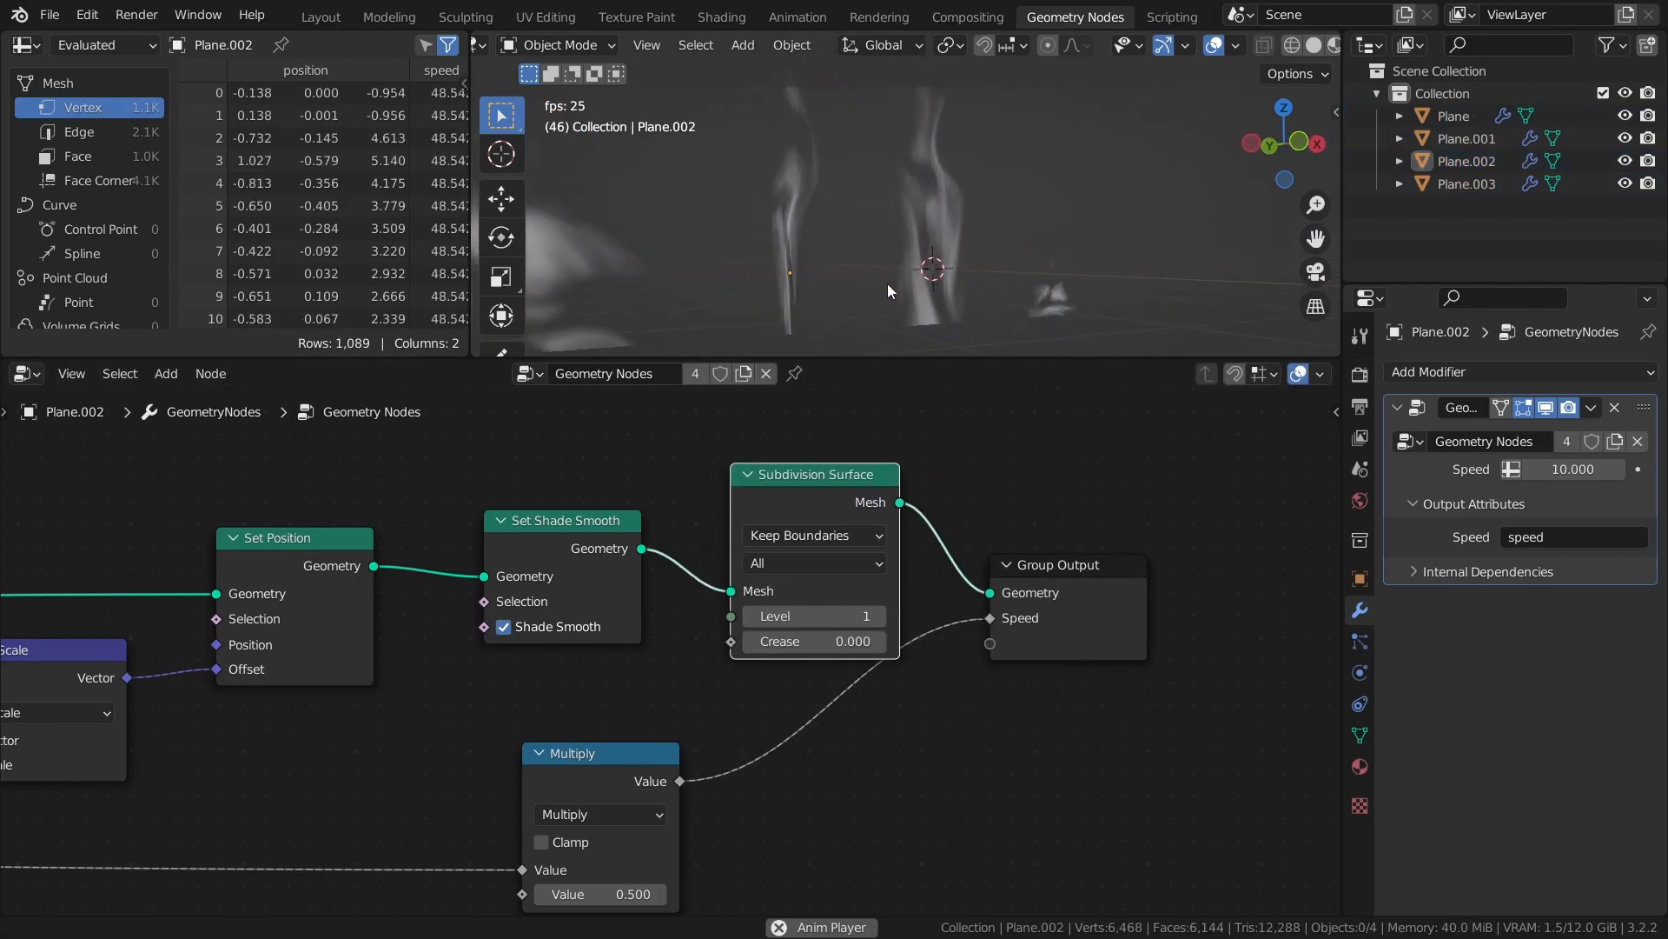
# Back in the Layout workspace, set the Speed of the tall, narrow vapor plane Plane.002 to 20.
pyautogui.moveTo(811, 289); pyautogui.dragTo(762, 282, button='middle')
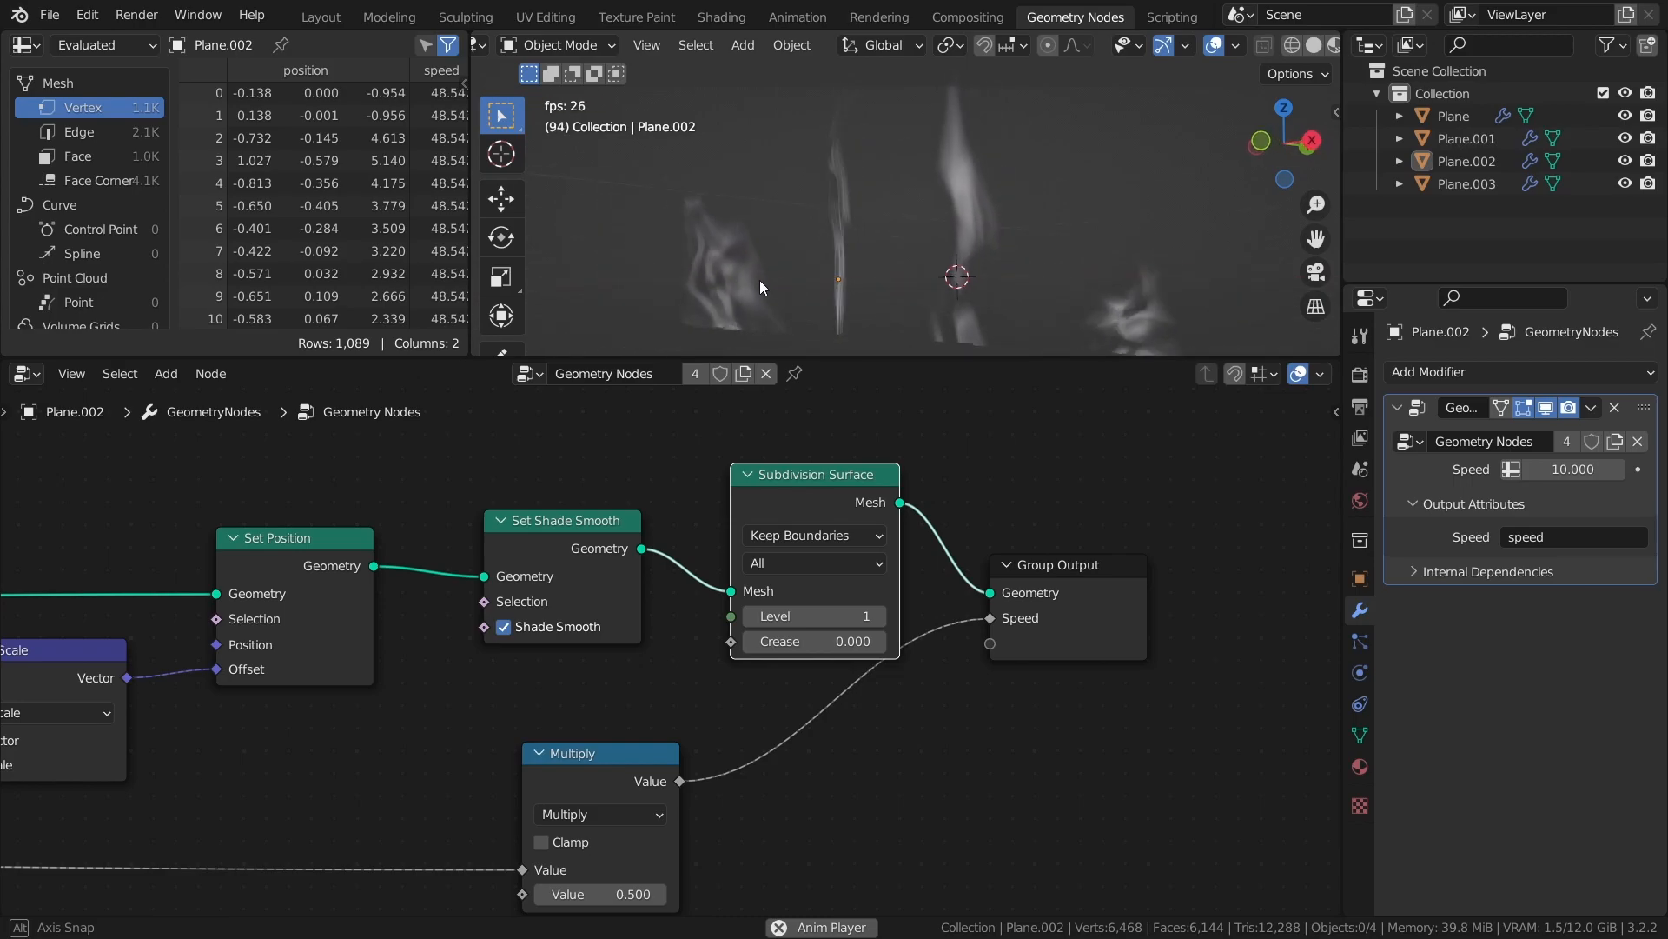
pyautogui.moveTo(815, 214); pyautogui.dragTo(1029, 222, button='middle')
pyautogui.click(337, 15)
pyautogui.scroll(6, 836, 420)
pyautogui.keyDown('shift'); pyautogui.moveTo(696, 299); pyautogui.dragTo(773, 456, button='middle'); pyautogui.keyUp('shift')
pyautogui.moveTo(805, 448); pyautogui.dragTo(898, 484, button='middle')
pyautogui.click(769, 461)
pyautogui.doubleClick(1585, 502)
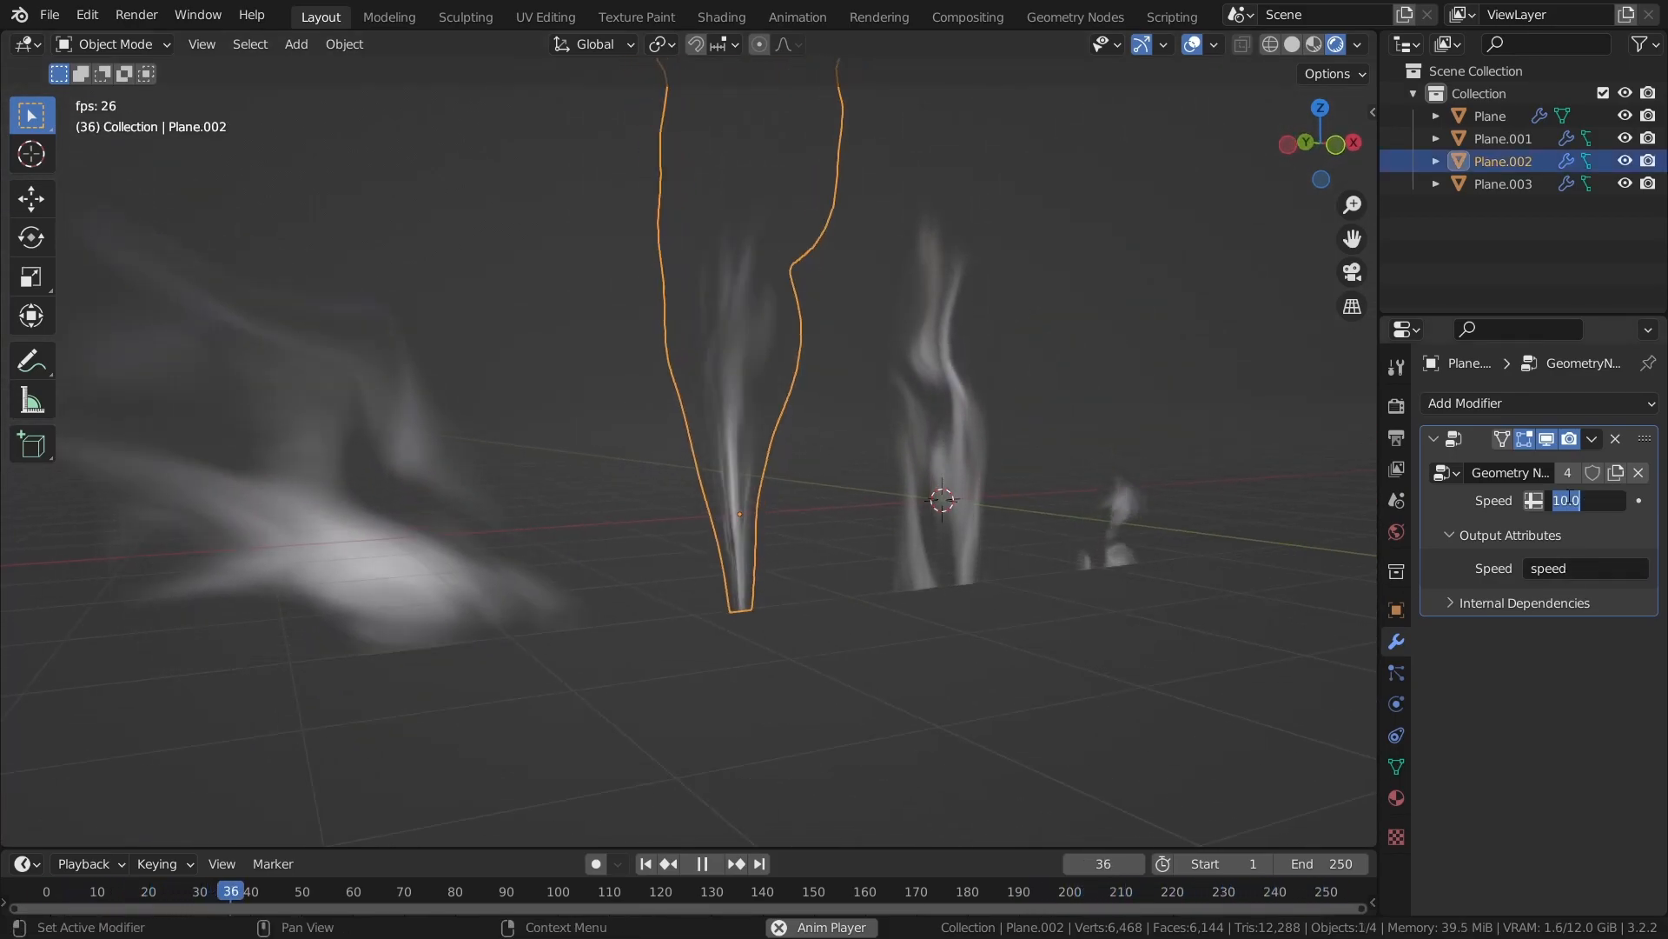
pyautogui.write('20')
pyautogui.press('Return')
# Scale the bottom edge of Plane.002 down to about 0.33 in Edit Mode, and deselect everything back in Object Mode.
pyautogui.hotkey('alt', 'a')
pyautogui.moveTo(925, 528); pyautogui.dragTo(961, 521, button='middle')
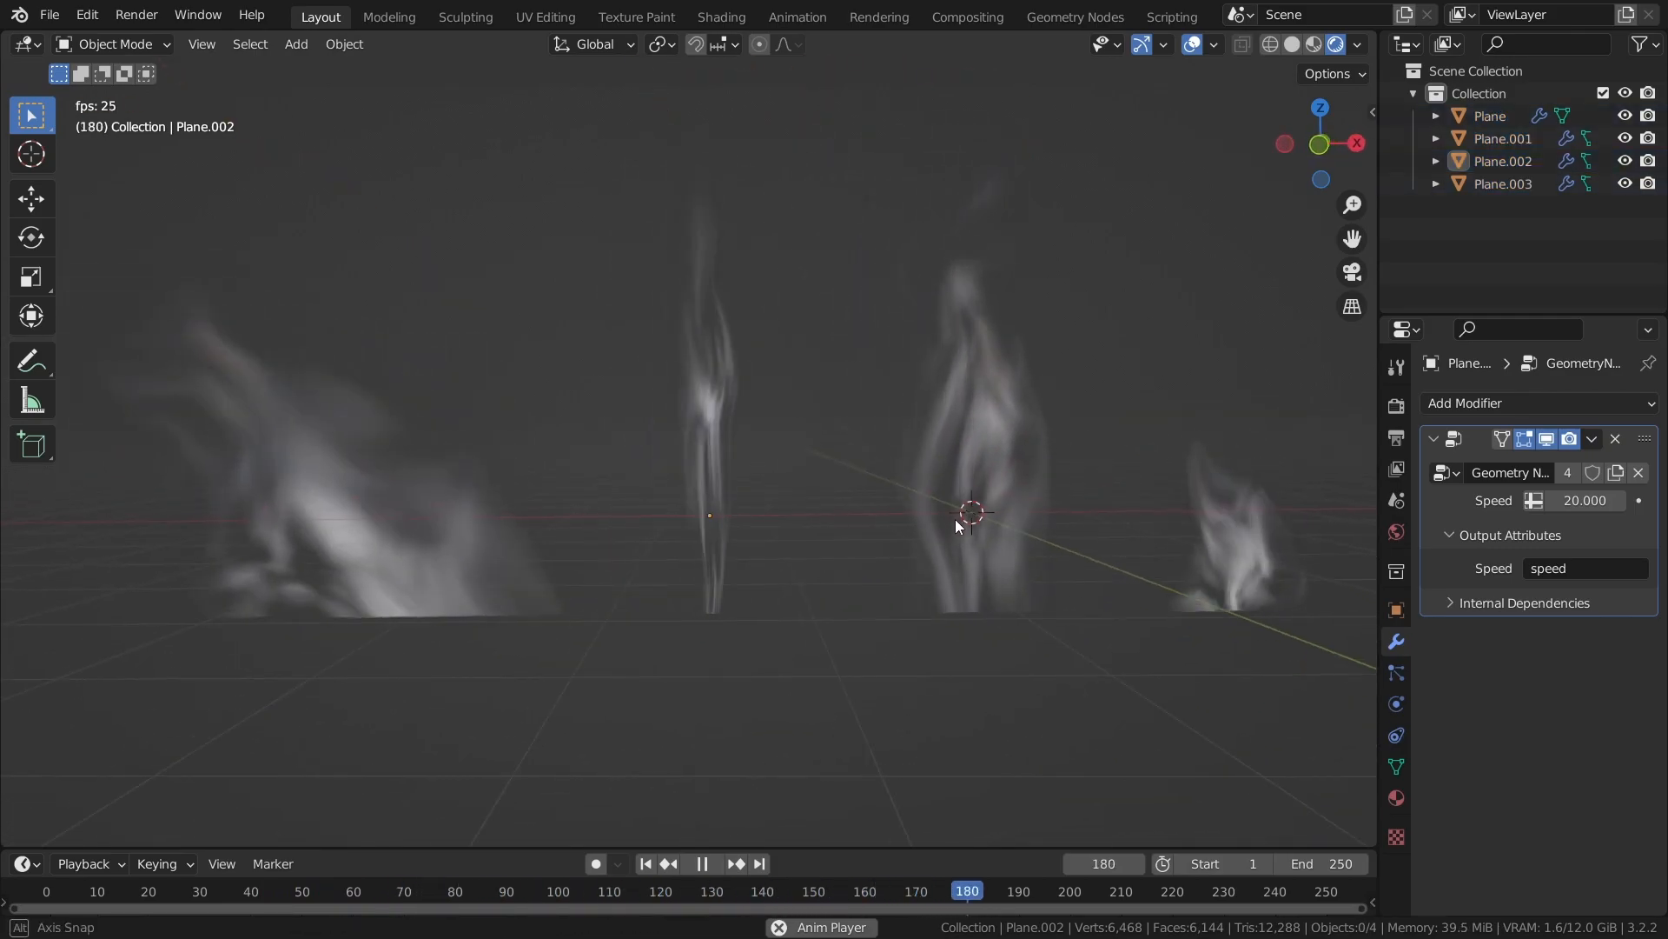
pyautogui.click(704, 551)
pyautogui.press('Tab')
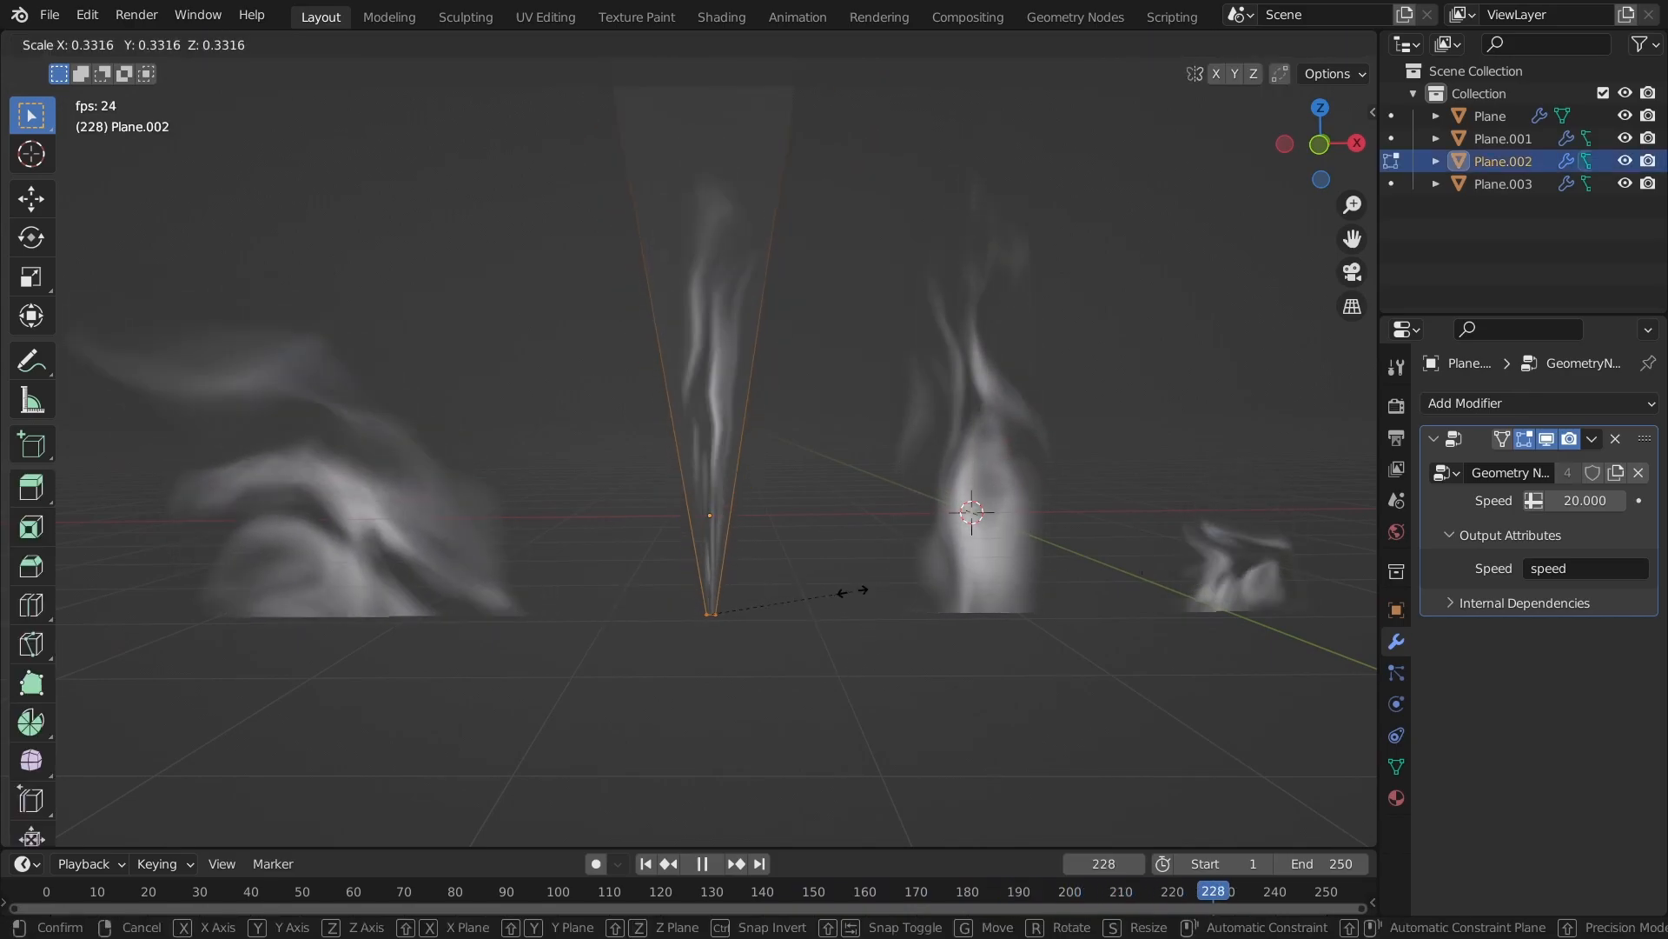
pyautogui.press('Tab')
pyautogui.moveTo(848, 425); pyautogui.dragTo(856, 566, button='middle')
pyautogui.hotkey('alt', 'a')
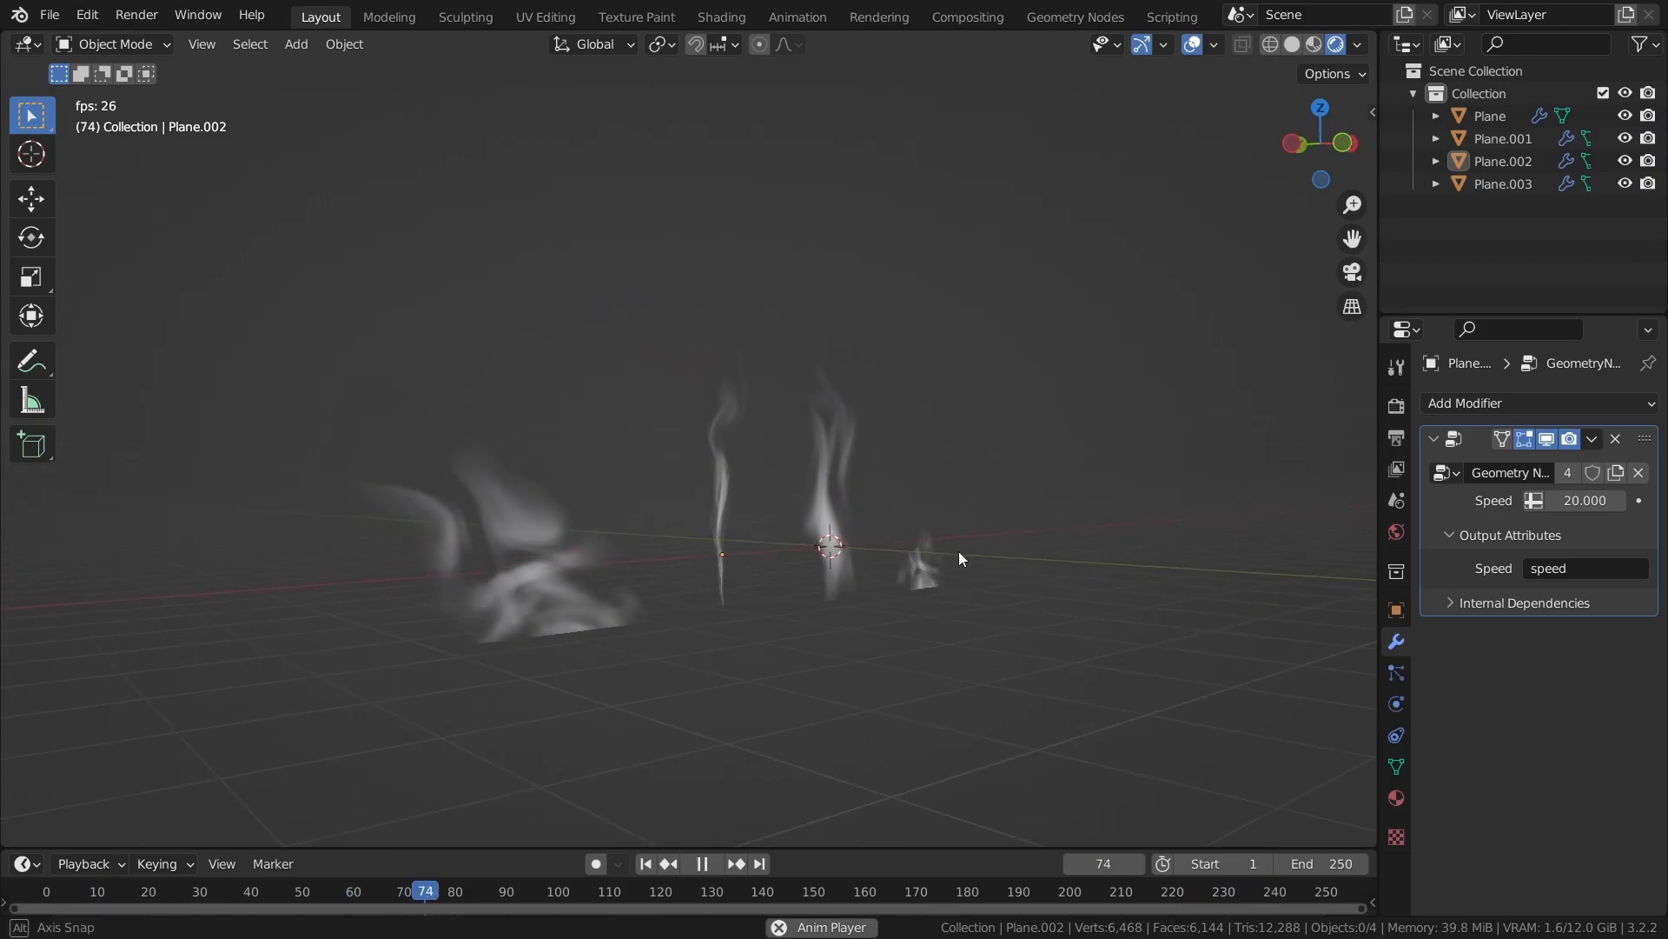